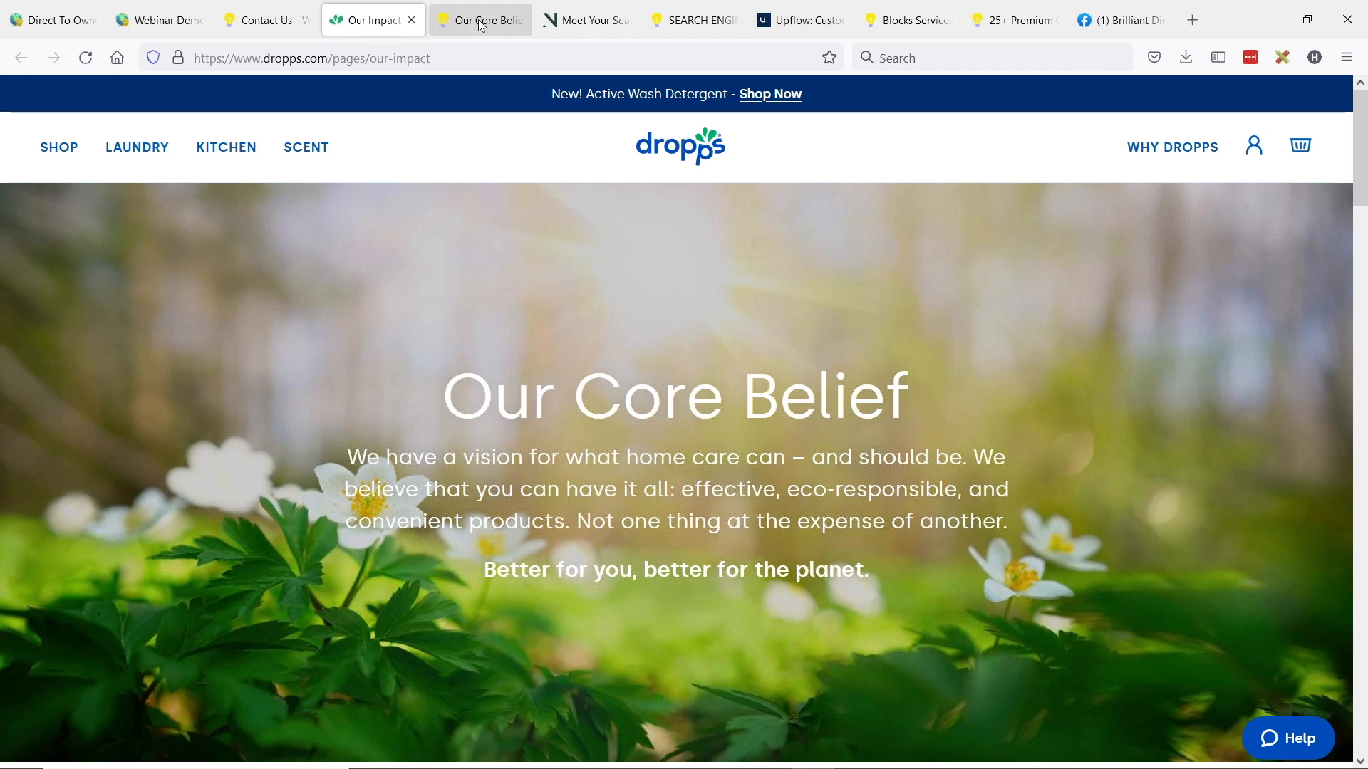
Review the recreated blocks-about-us page on the demo site, from its "Our Core Belief" hero through the sustainability call to action
click(468, 22)
scroll(853, 276, up, 5)
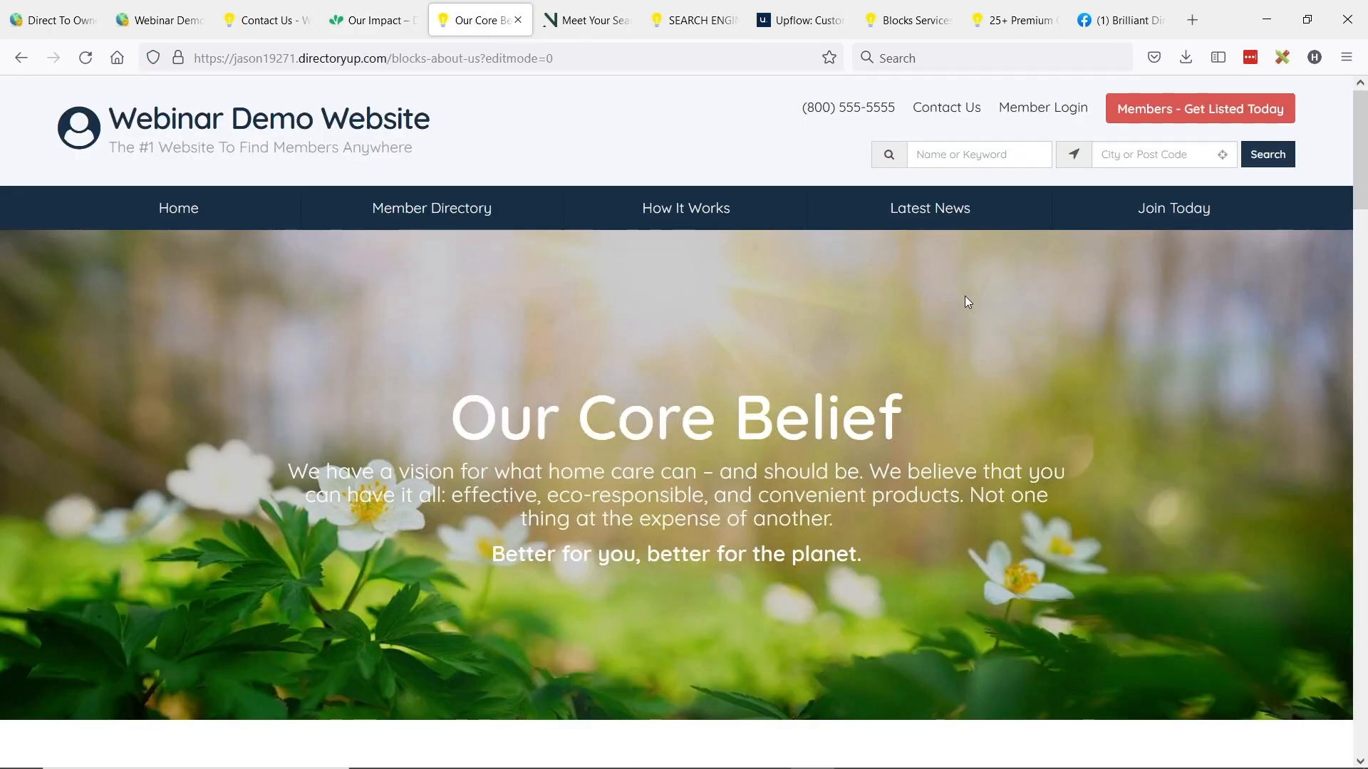
scroll(1048, 283, down, 8)
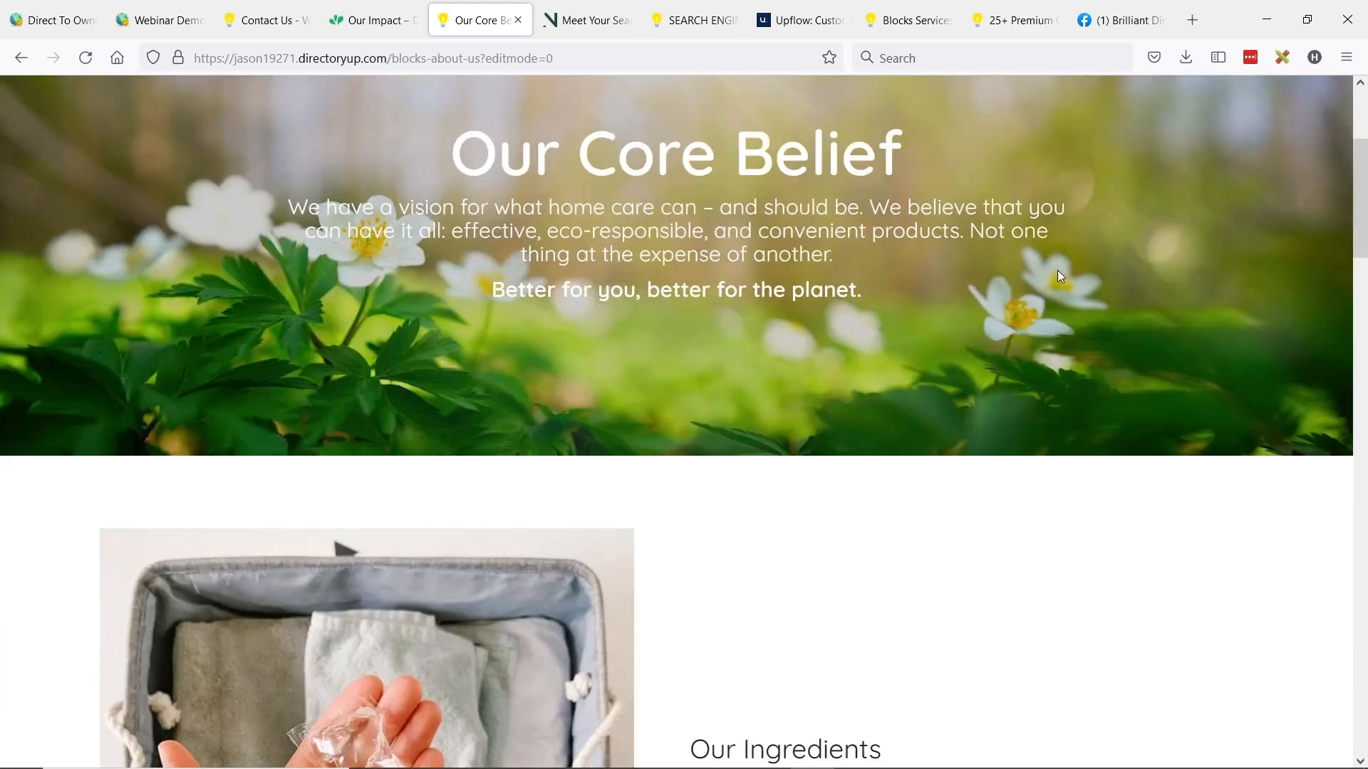
scroll(1042, 285, down, 7)
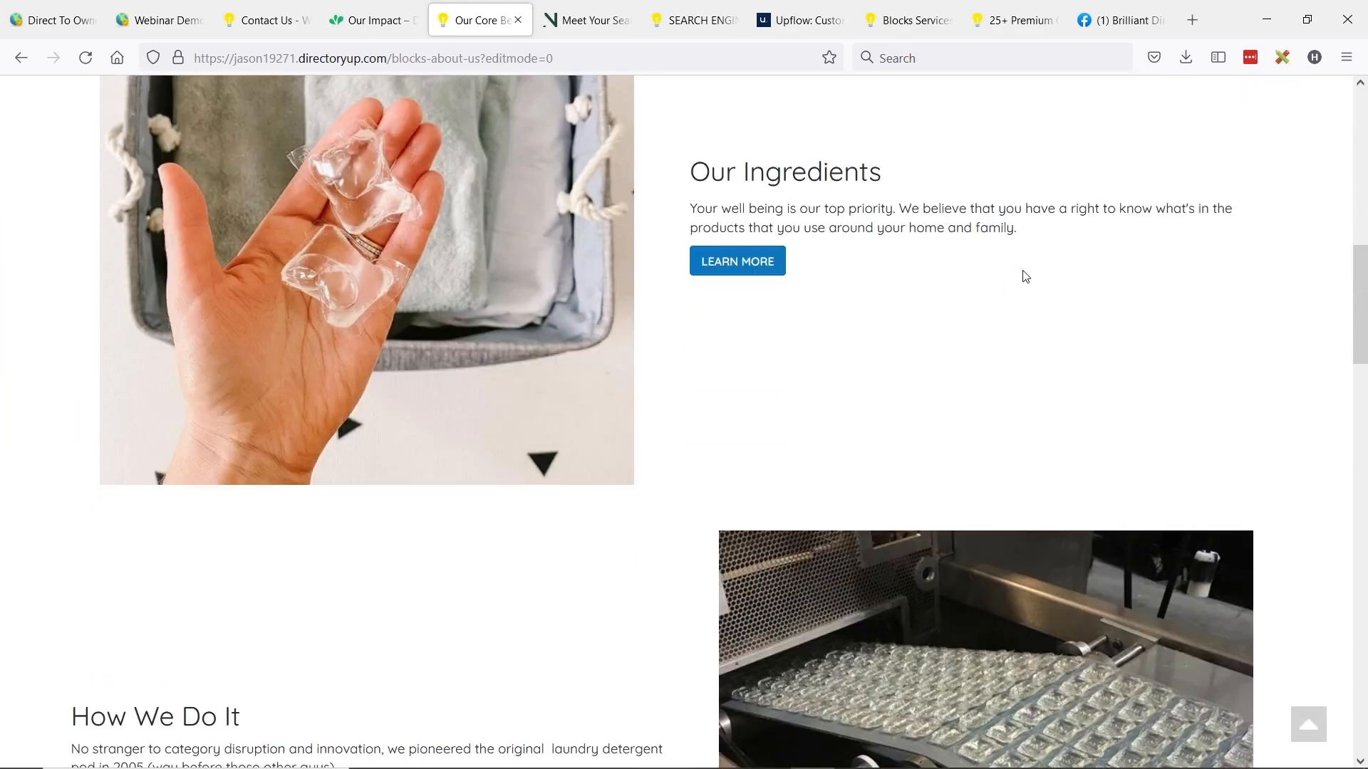
scroll(1024, 274, down, 6)
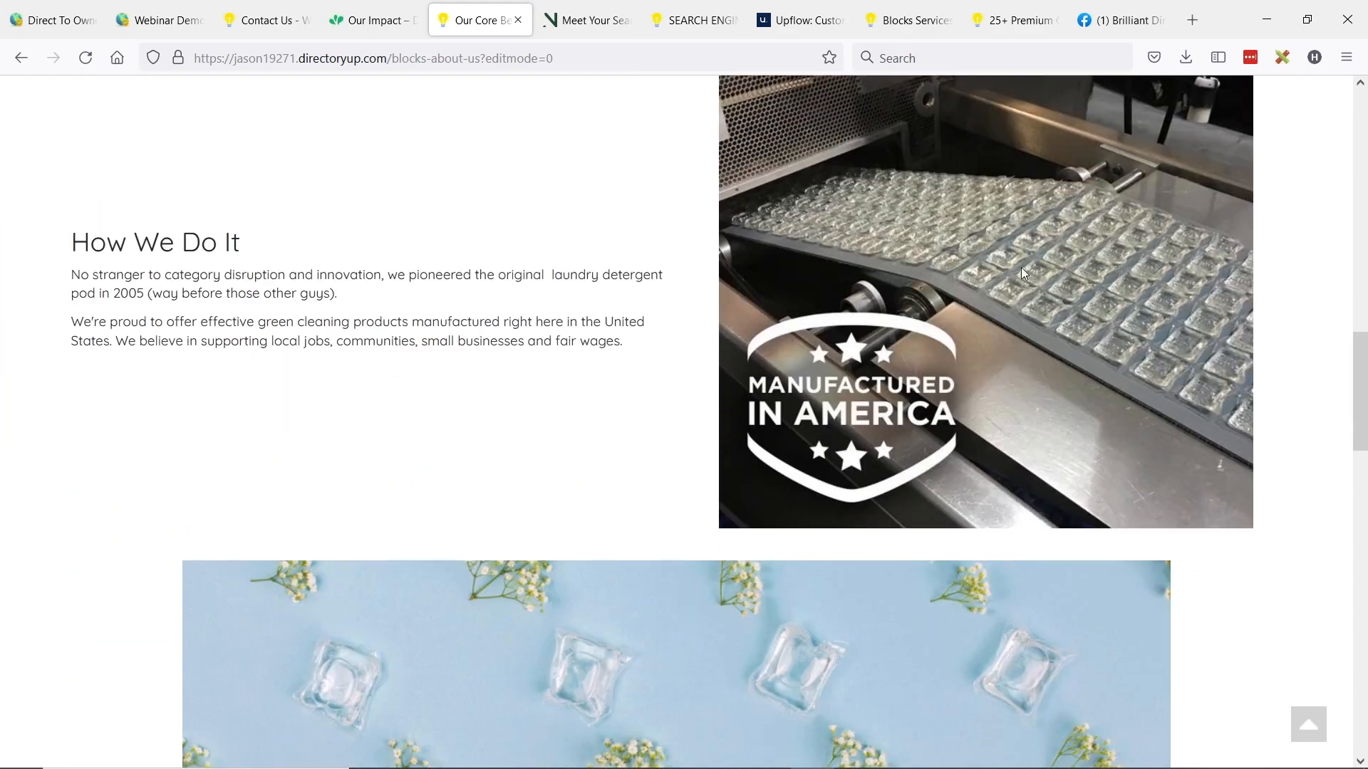
scroll(1023, 273, down, 6)
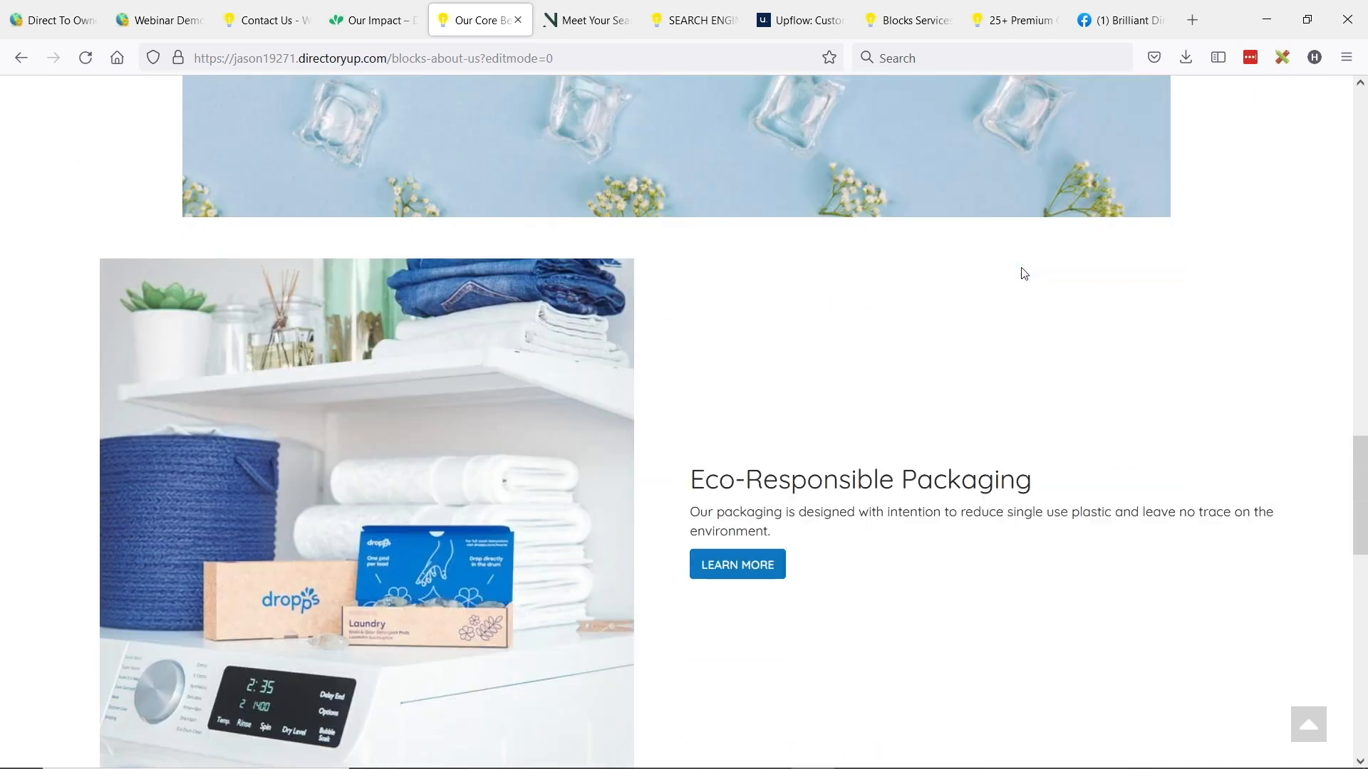
scroll(1024, 273, down, 7)
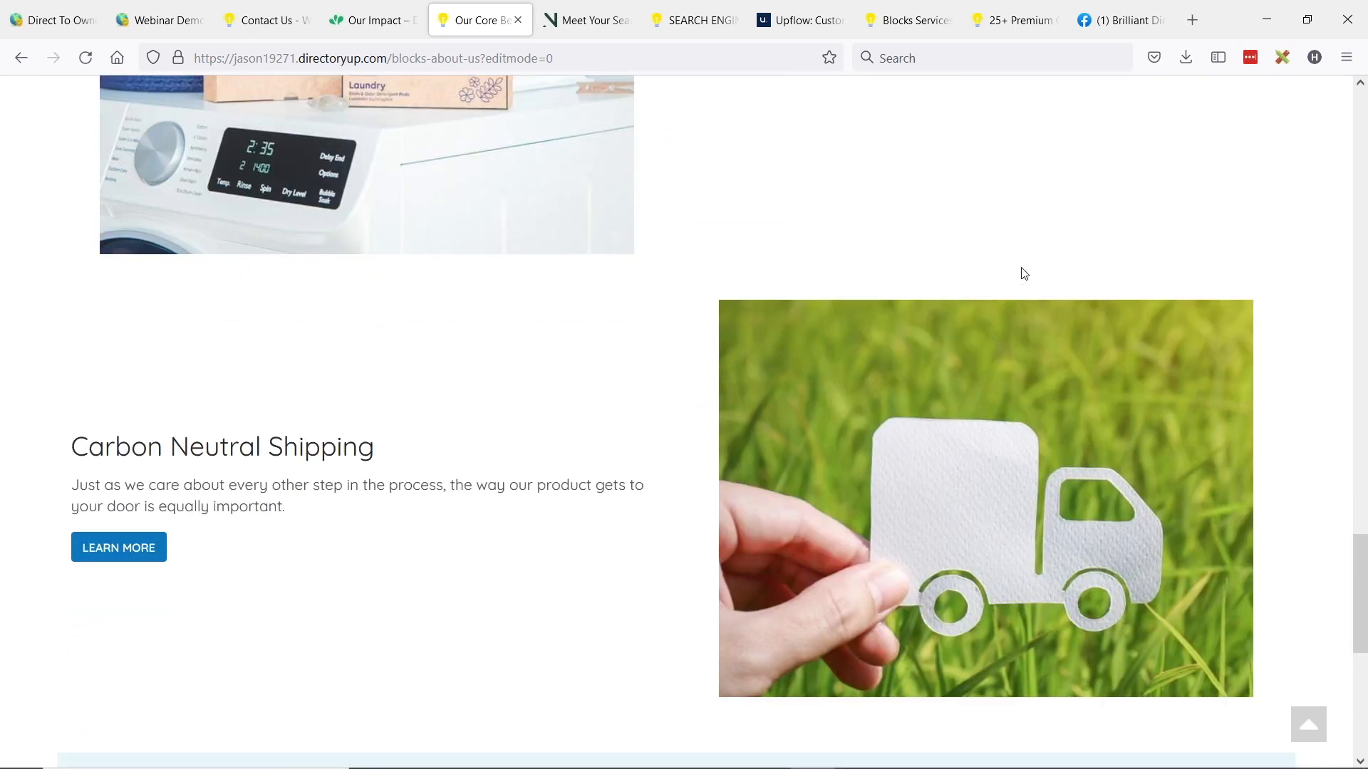
scroll(1024, 274, down, 5)
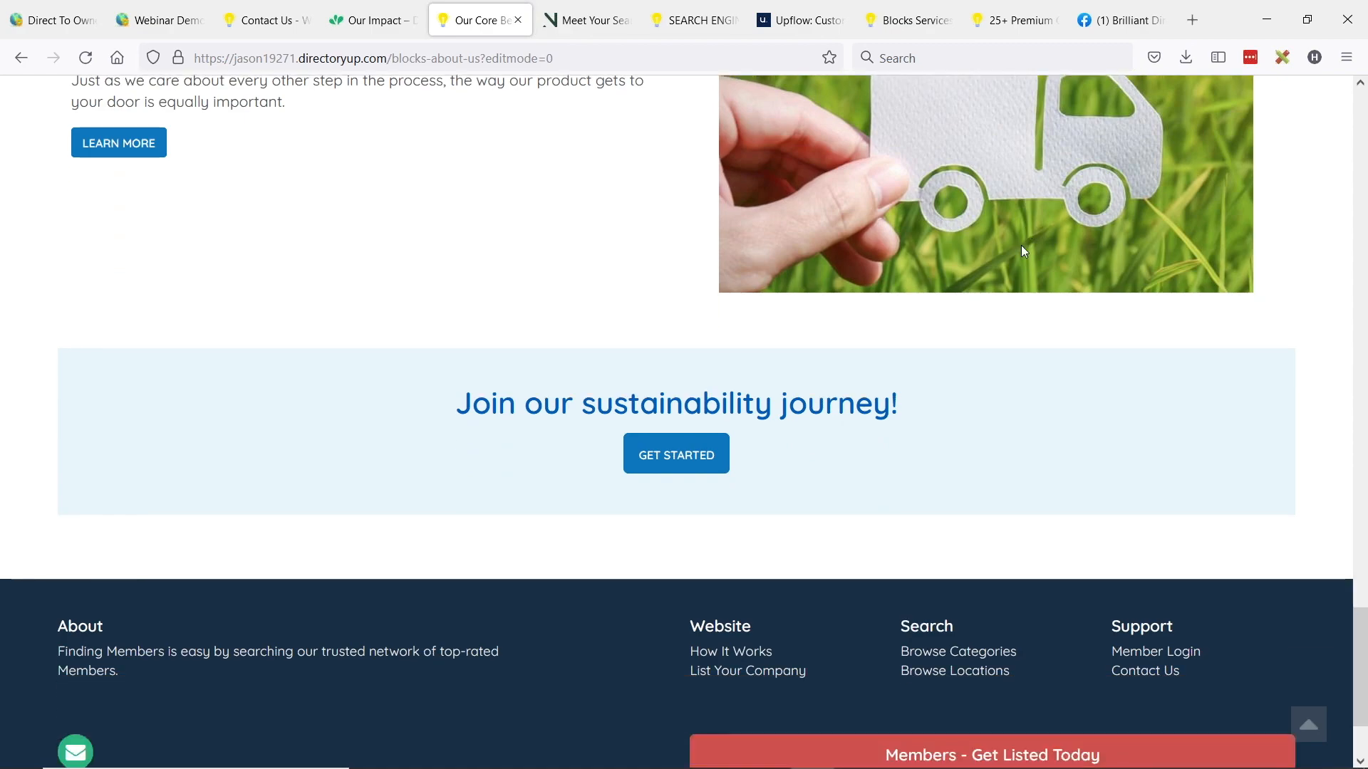
scroll(1022, 250, up, 2)
scroll(1024, 250, up, 10)
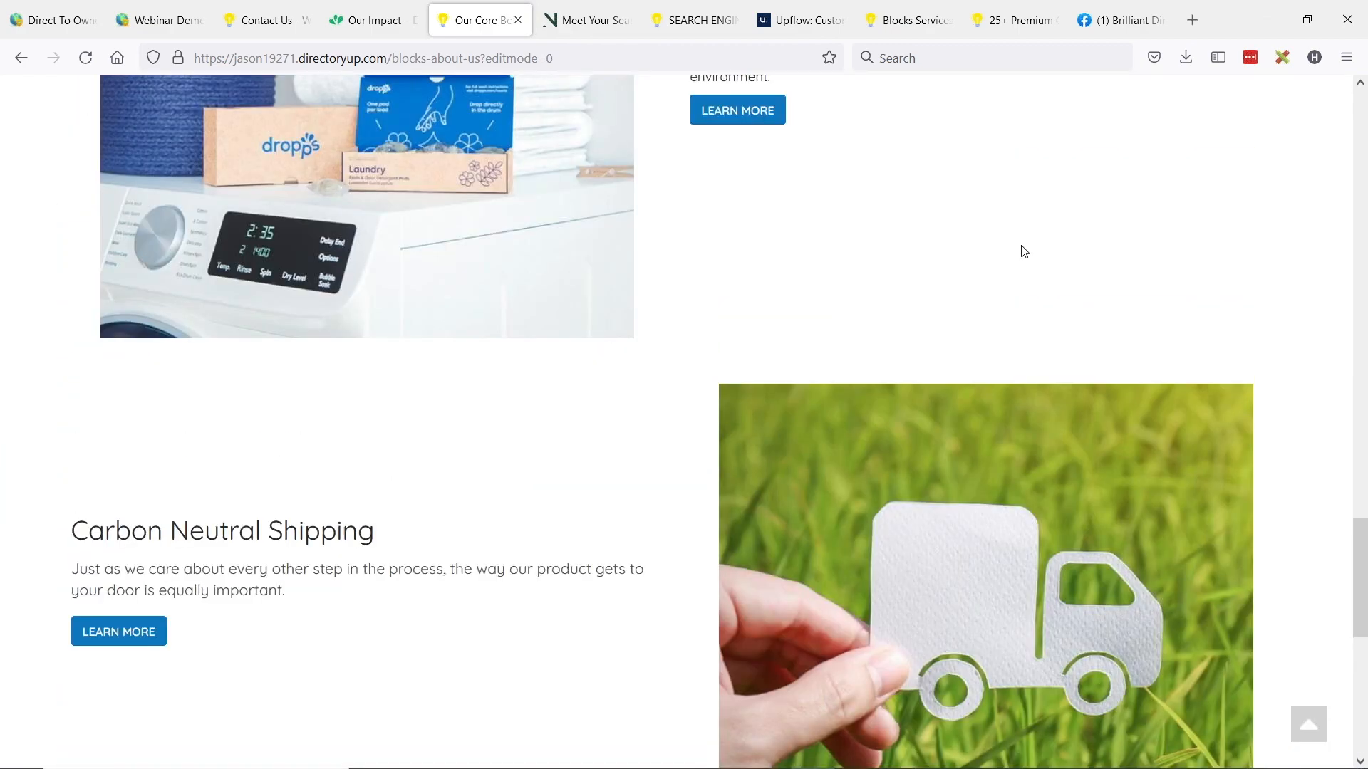
scroll(1024, 250, up, 12)
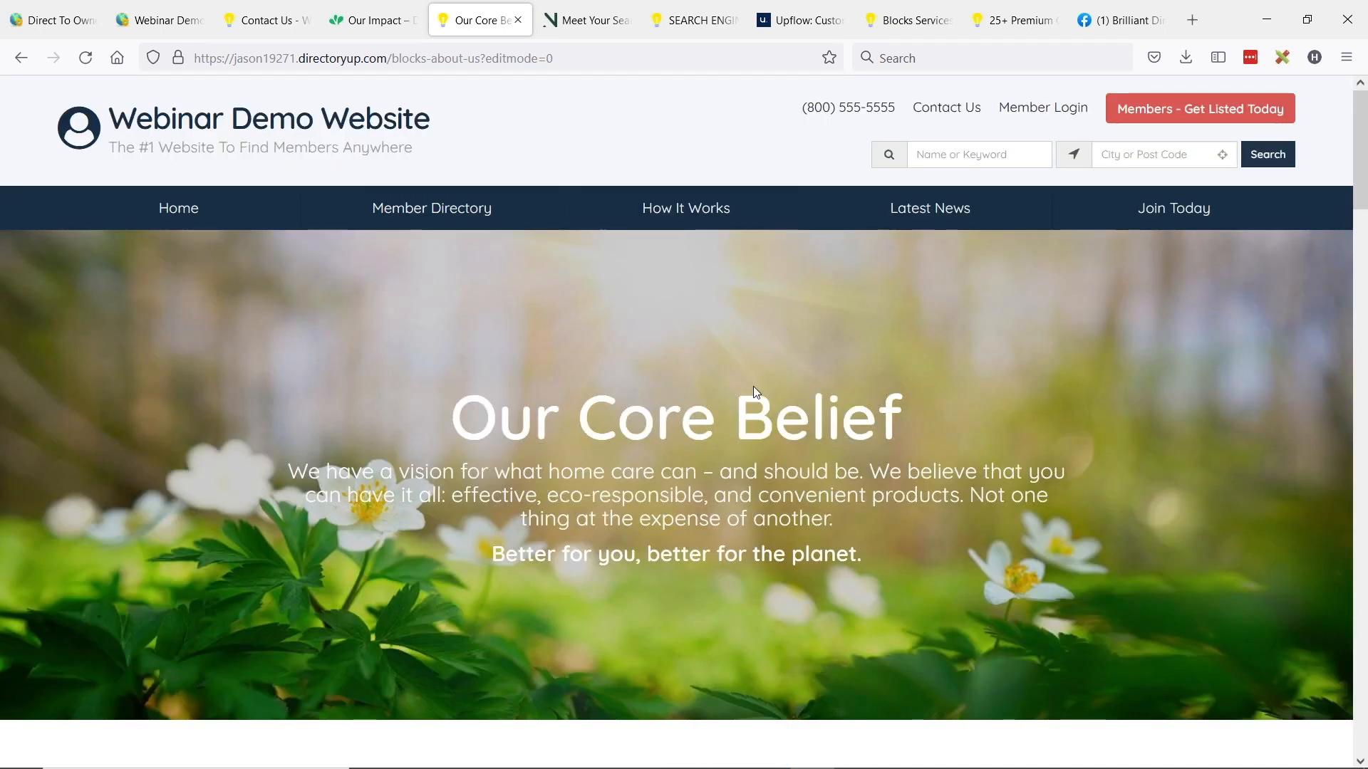
Compare the original Dropps "Our Impact" page's hero and "Our Ingredients" section with the recreated page
click(379, 6)
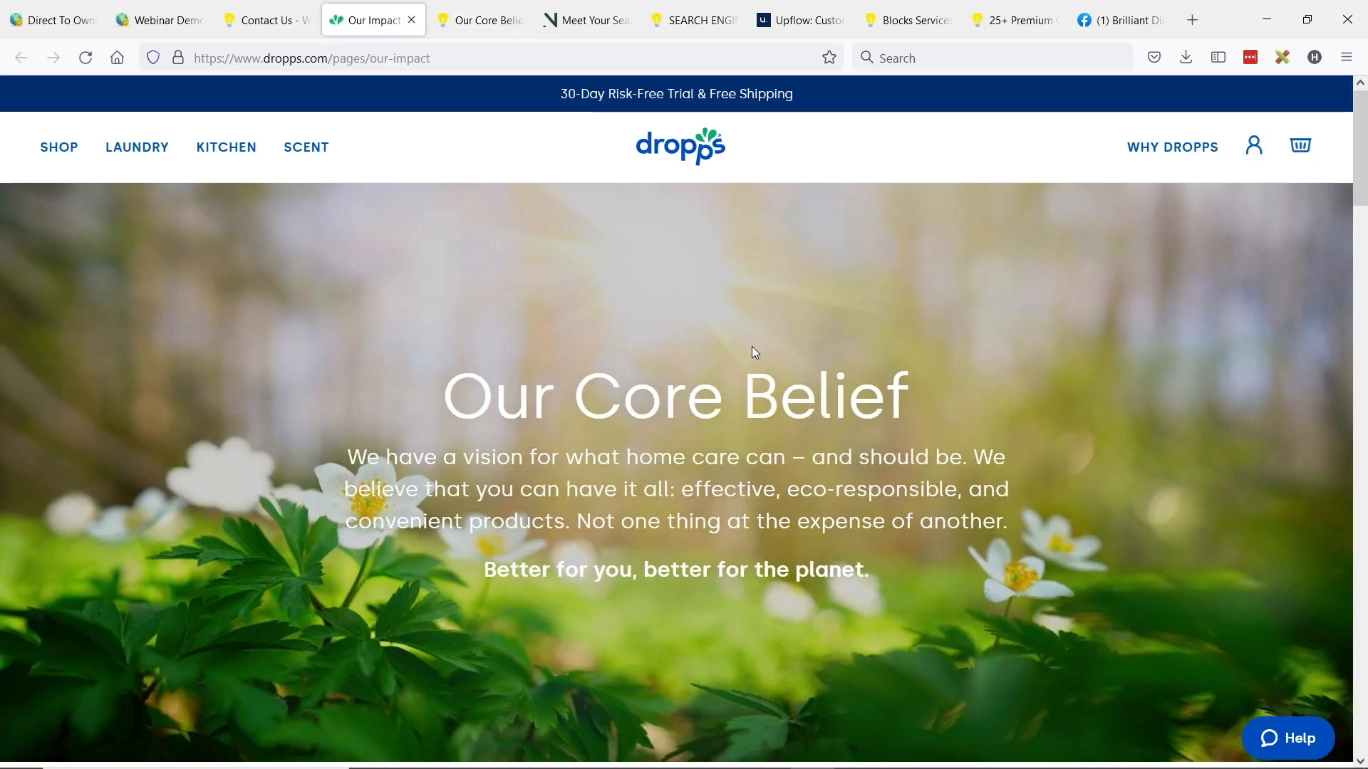
scroll(855, 328, down, 9)
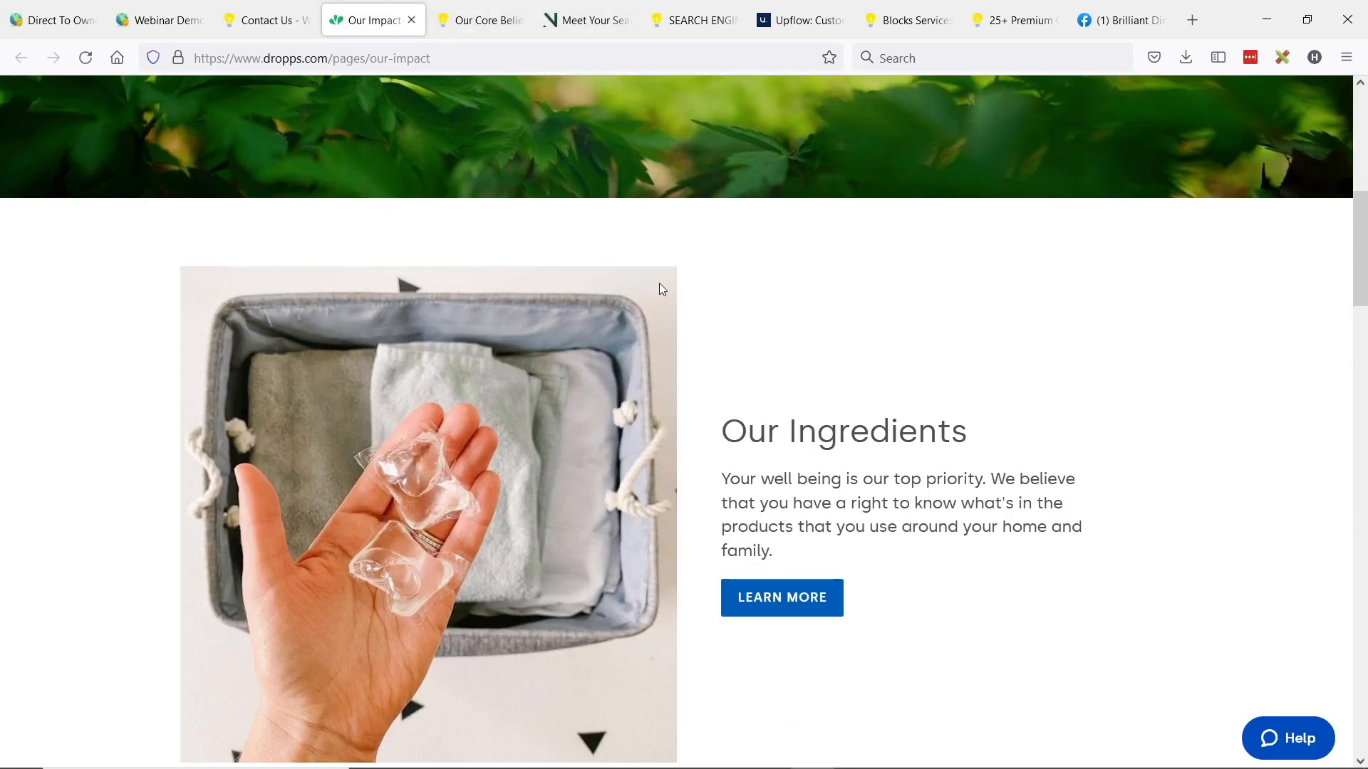
click(482, 20)
Open the "Our Core Belief" page for editing from the demo website's Web Page Builder list
click(50, 19)
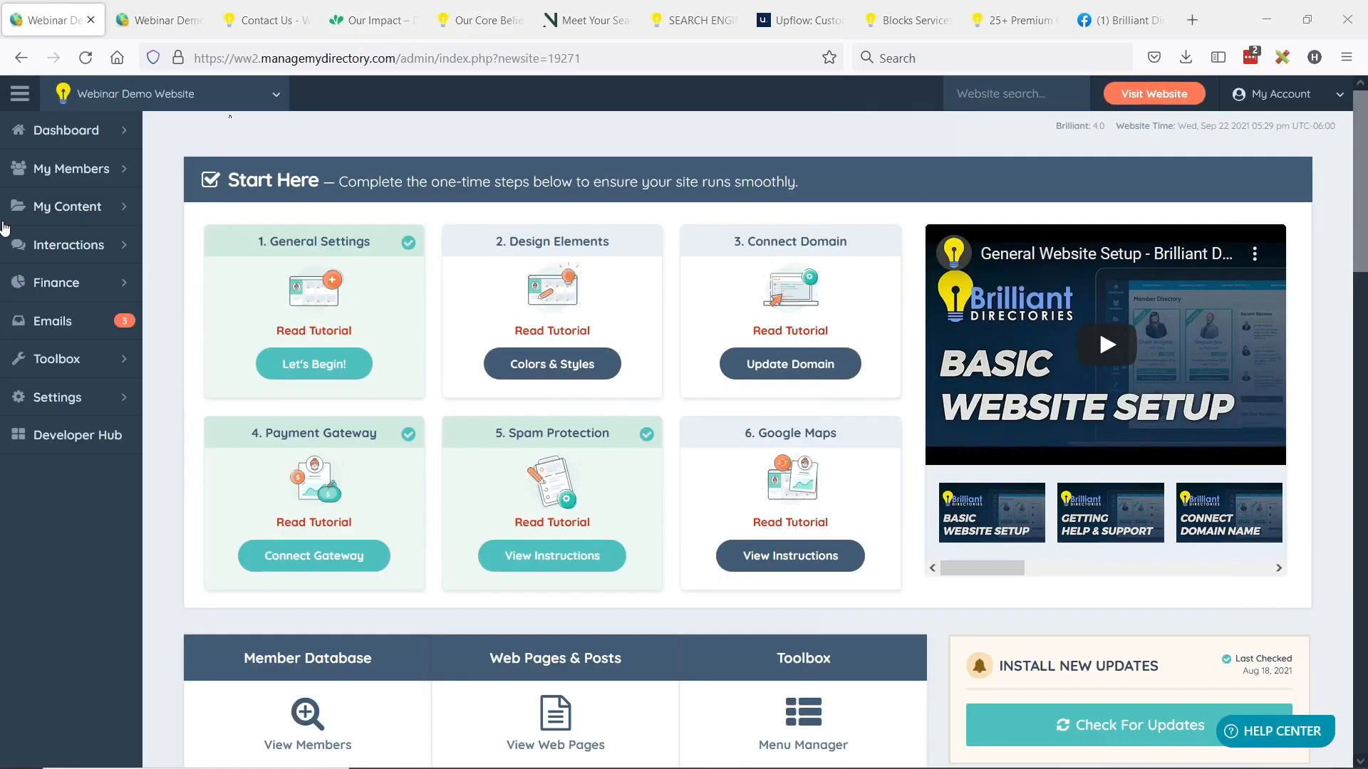
mouse_move(93, 202)
click(187, 204)
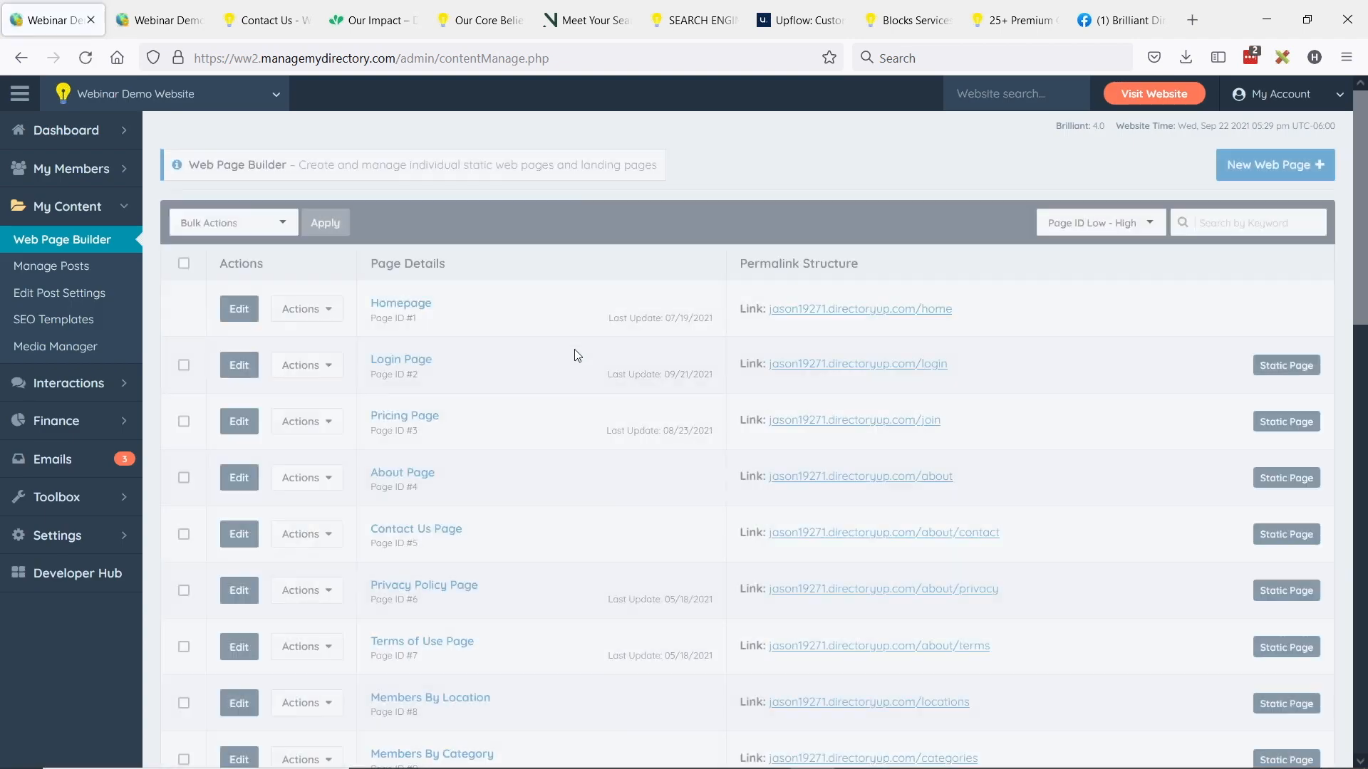
scroll(577, 353, down, 4)
scroll(577, 359, down, 6)
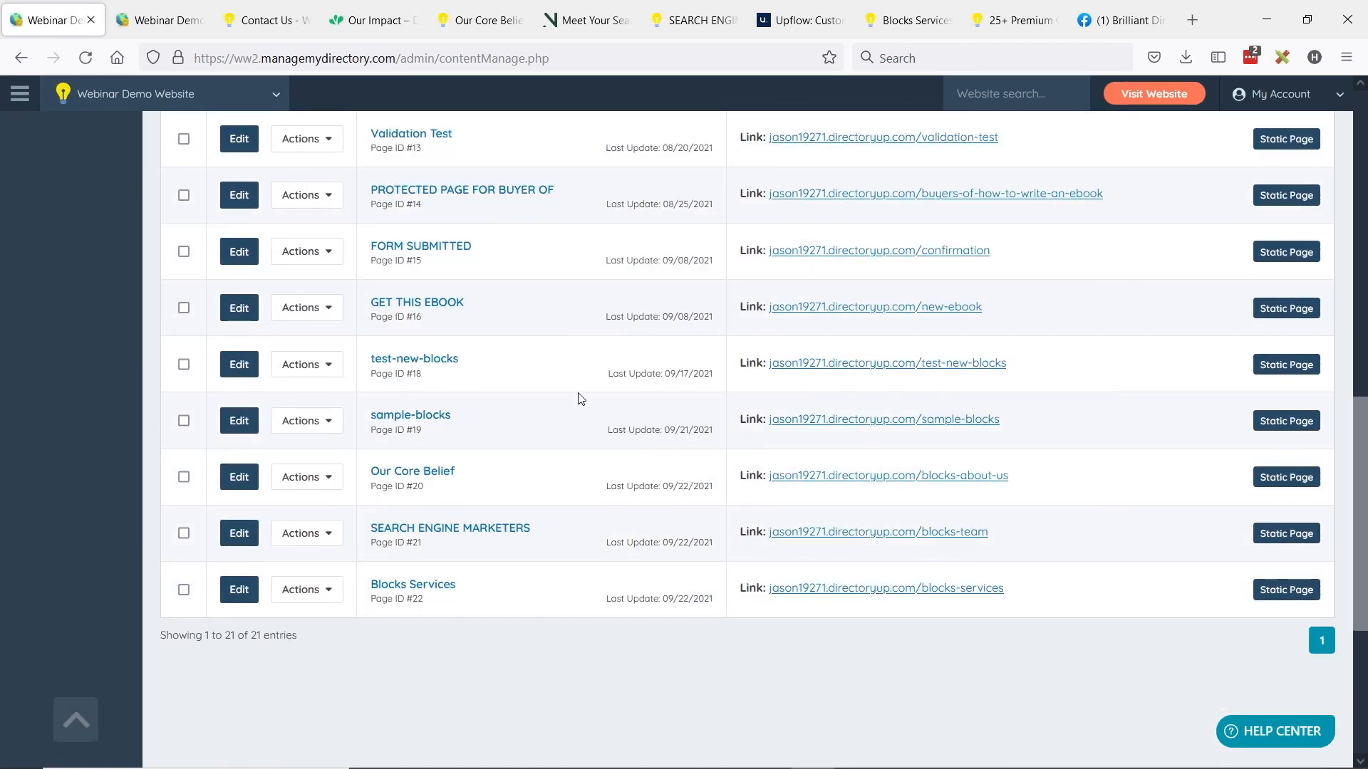
click(238, 473)
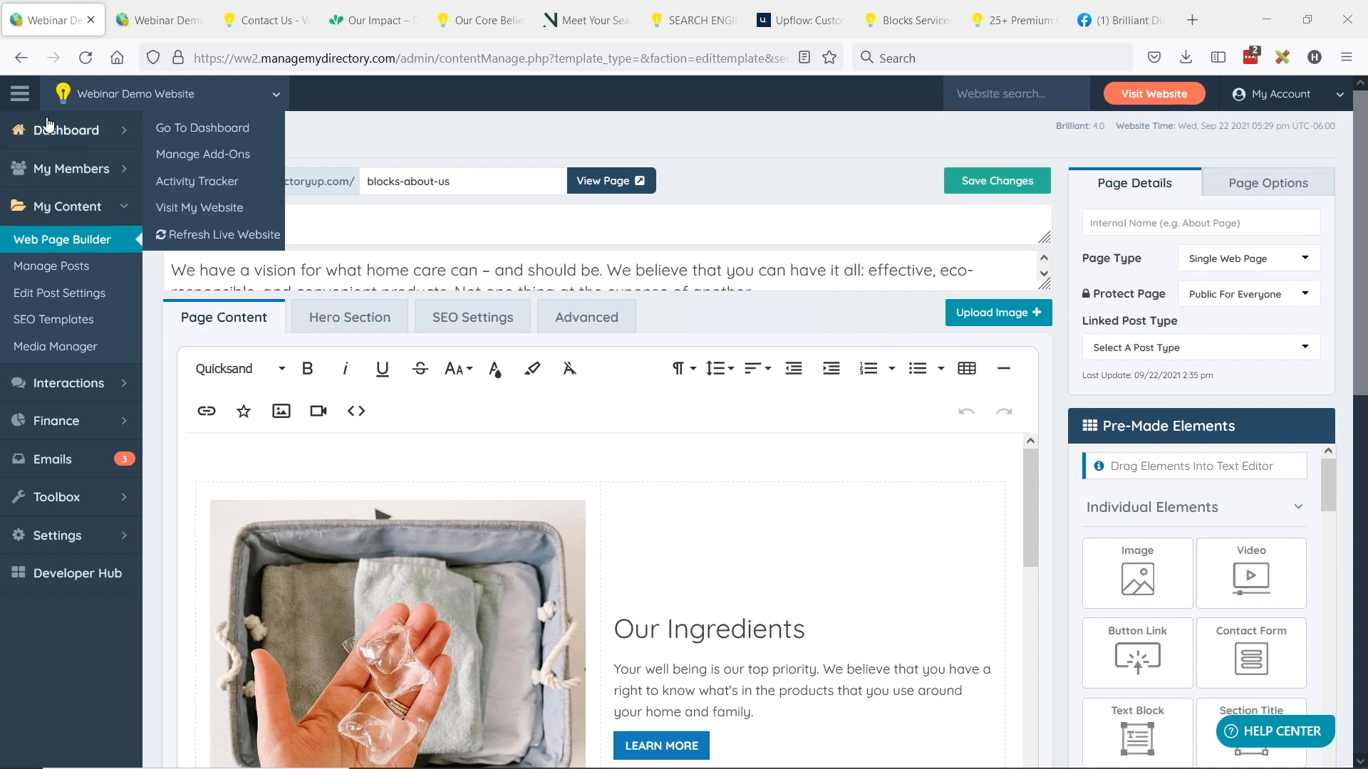
Collapse the admin navigation sidebar to widen the page editor
click(22, 102)
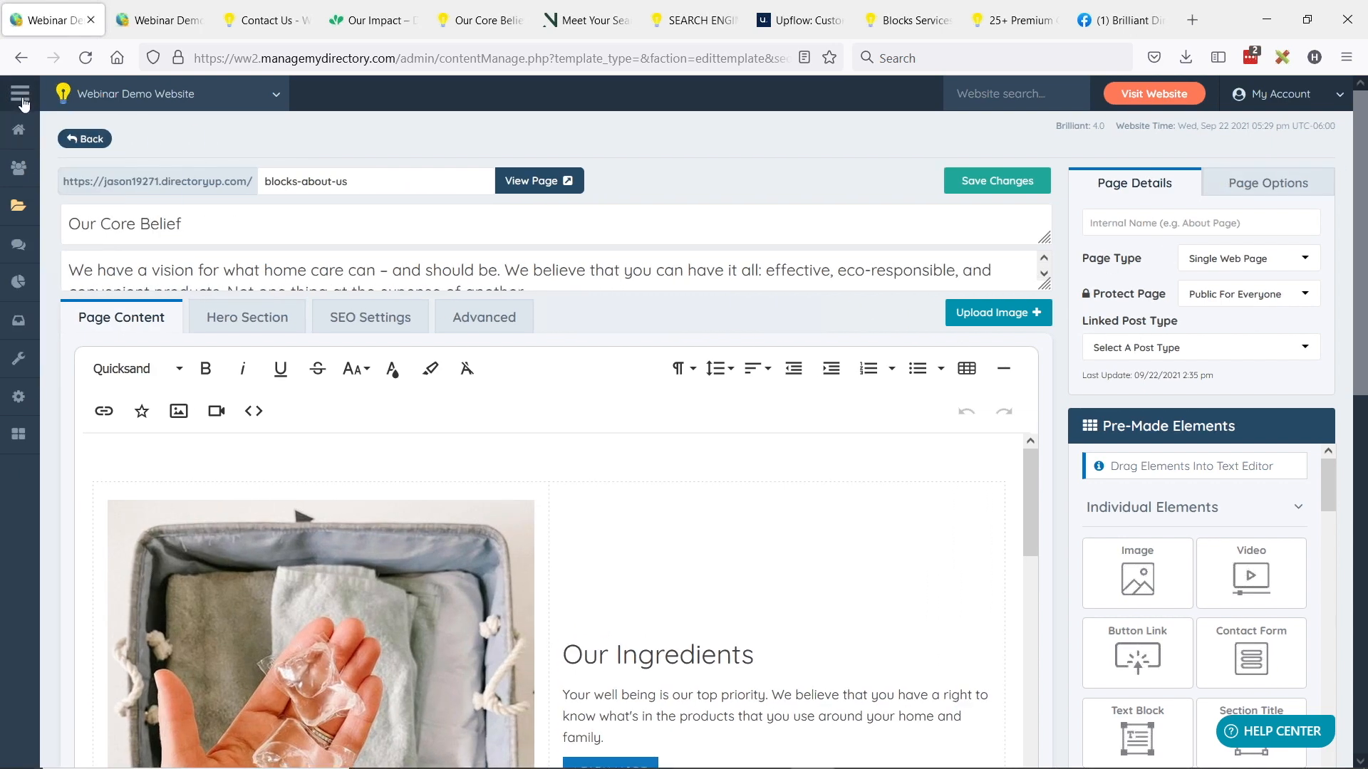
click(20, 96)
click(22, 97)
click(20, 100)
click(23, 100)
Examine the page's hero section settings and its content blocks, from "Our Ingredients" to "Join our sustainability journey!"
click(242, 317)
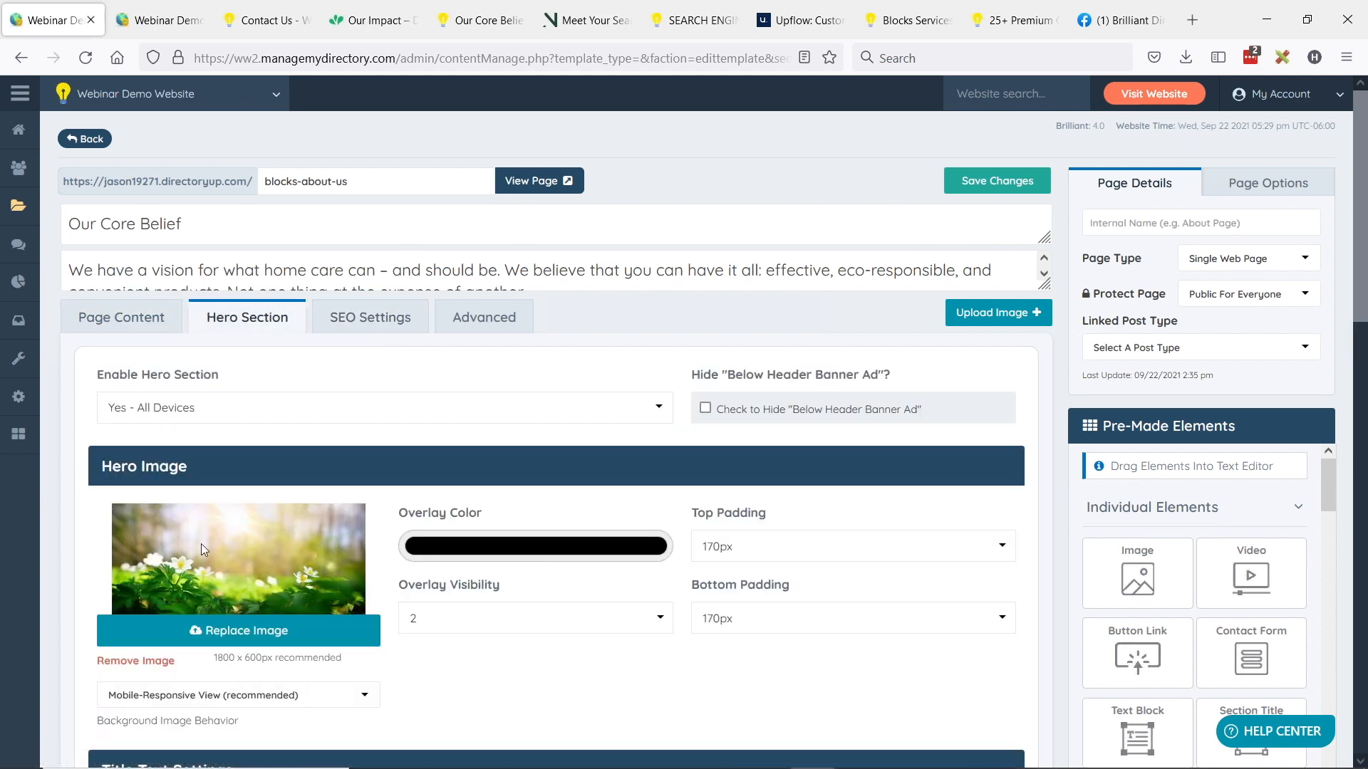
click(121, 317)
scroll(752, 324, down, 3)
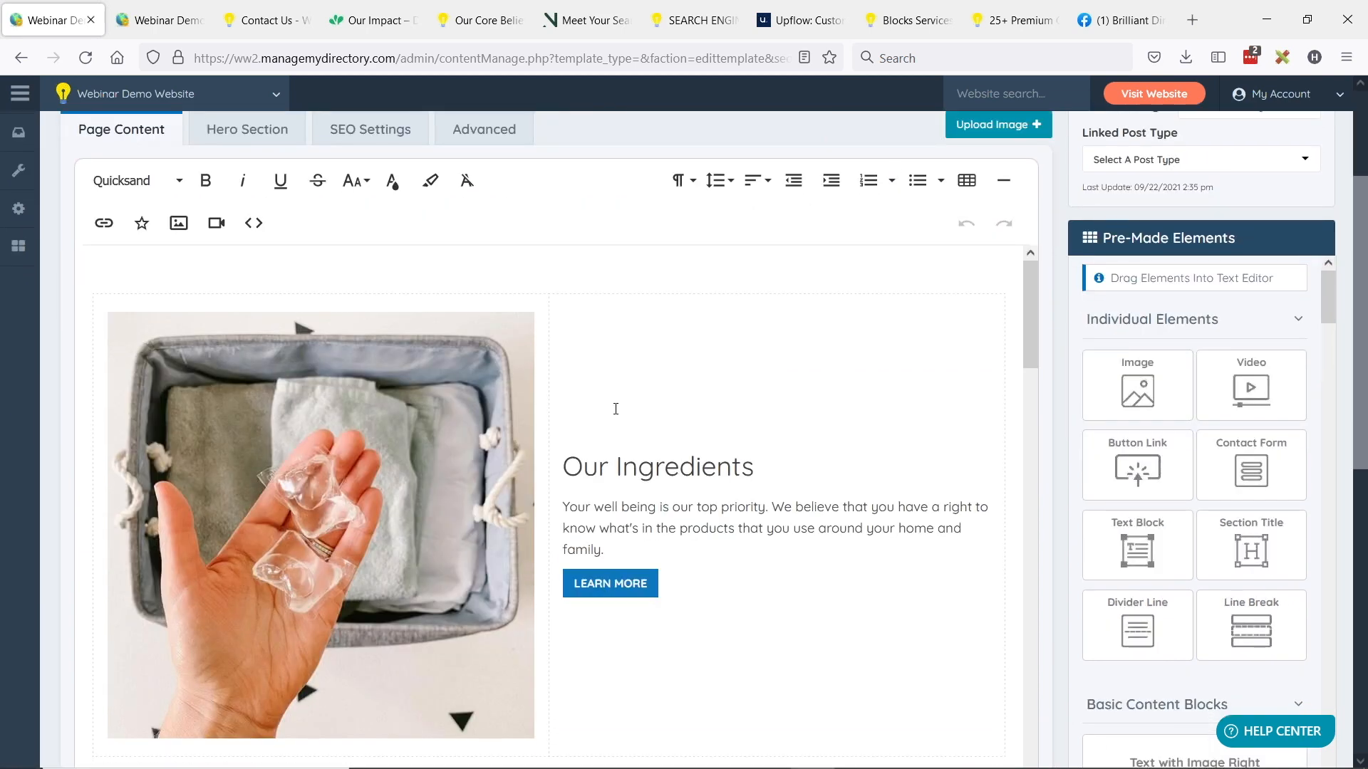
scroll(720, 425, down, 9)
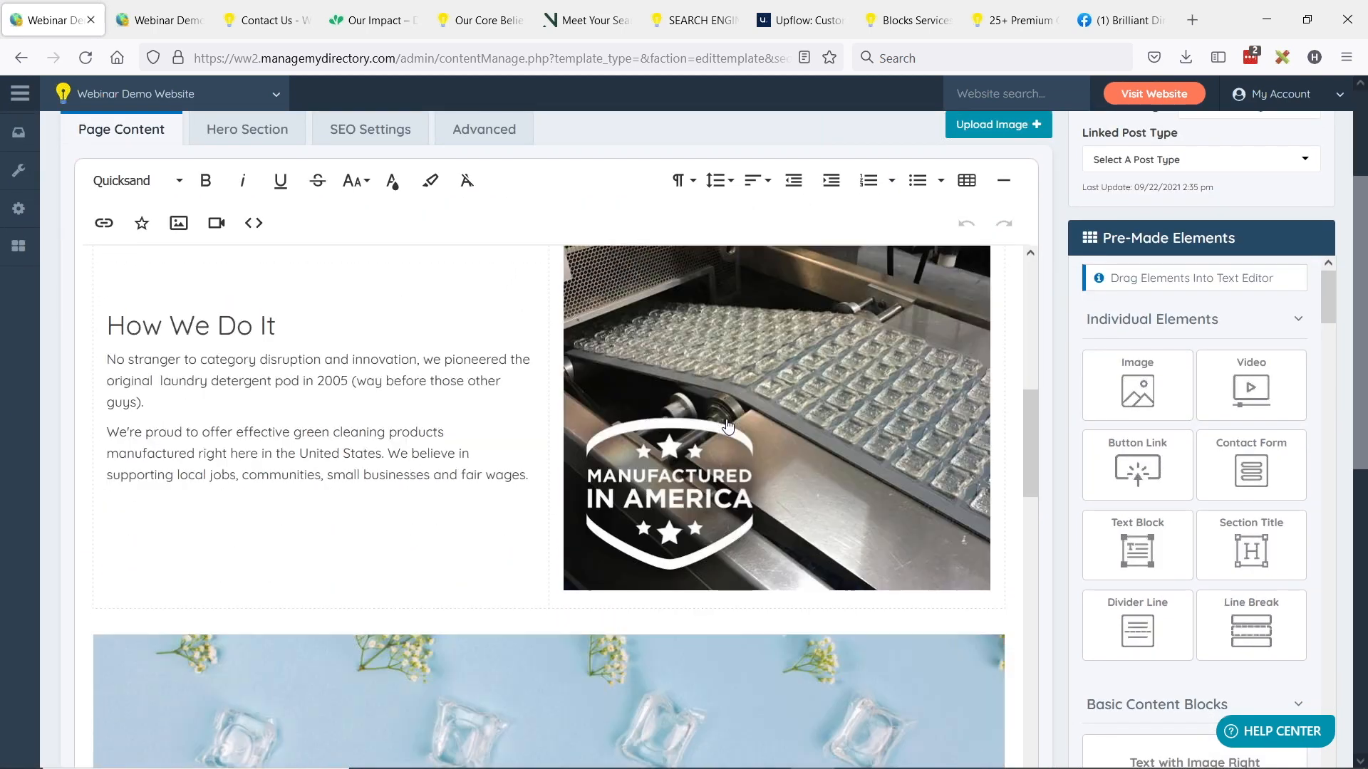
scroll(727, 425, down, 10)
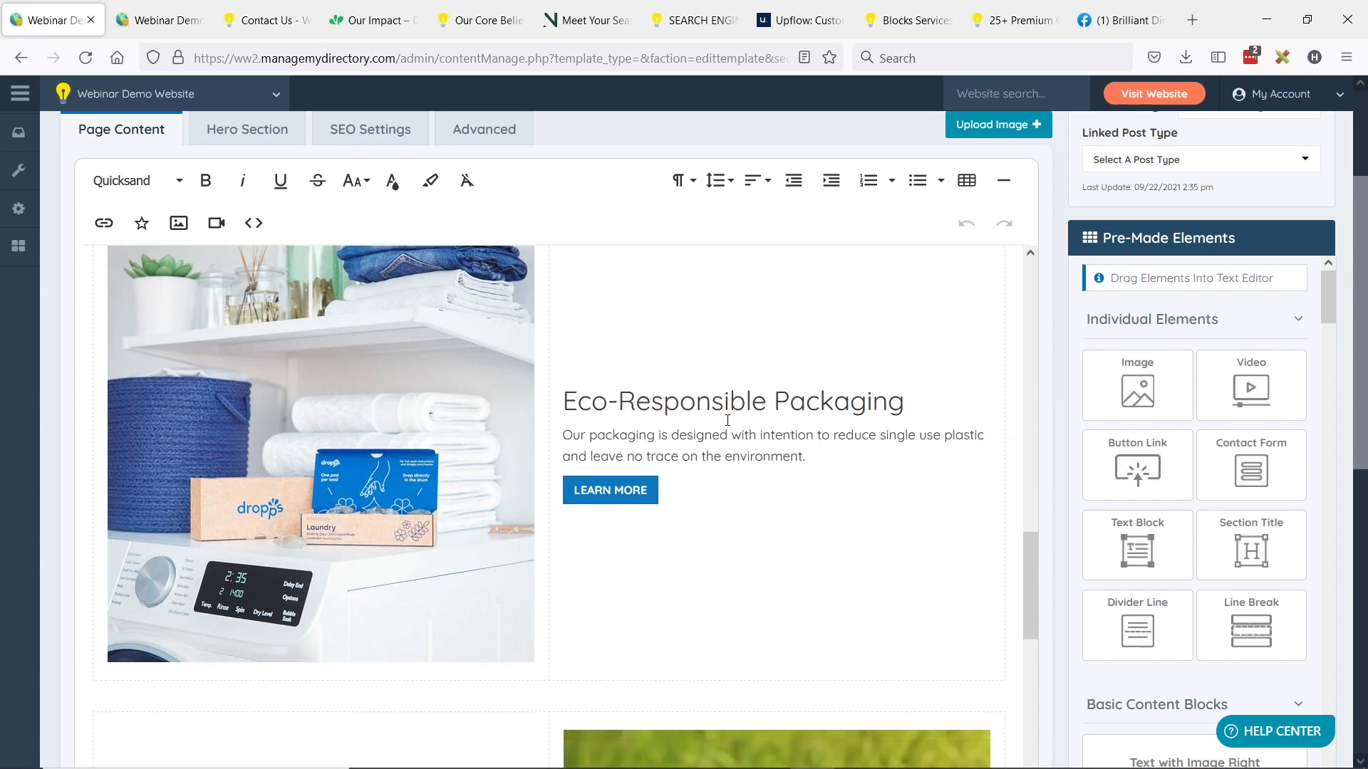
scroll(727, 421, down, 9)
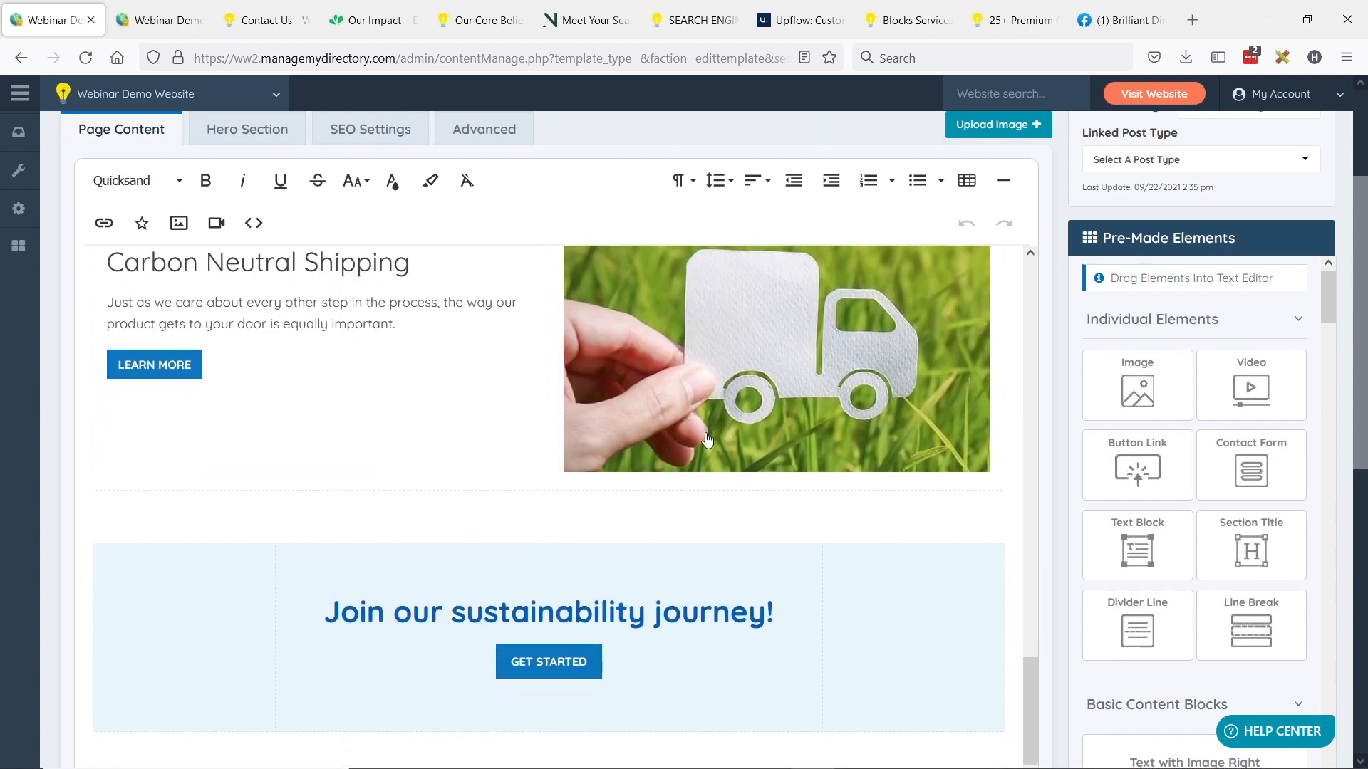
scroll(708, 439, up, 12)
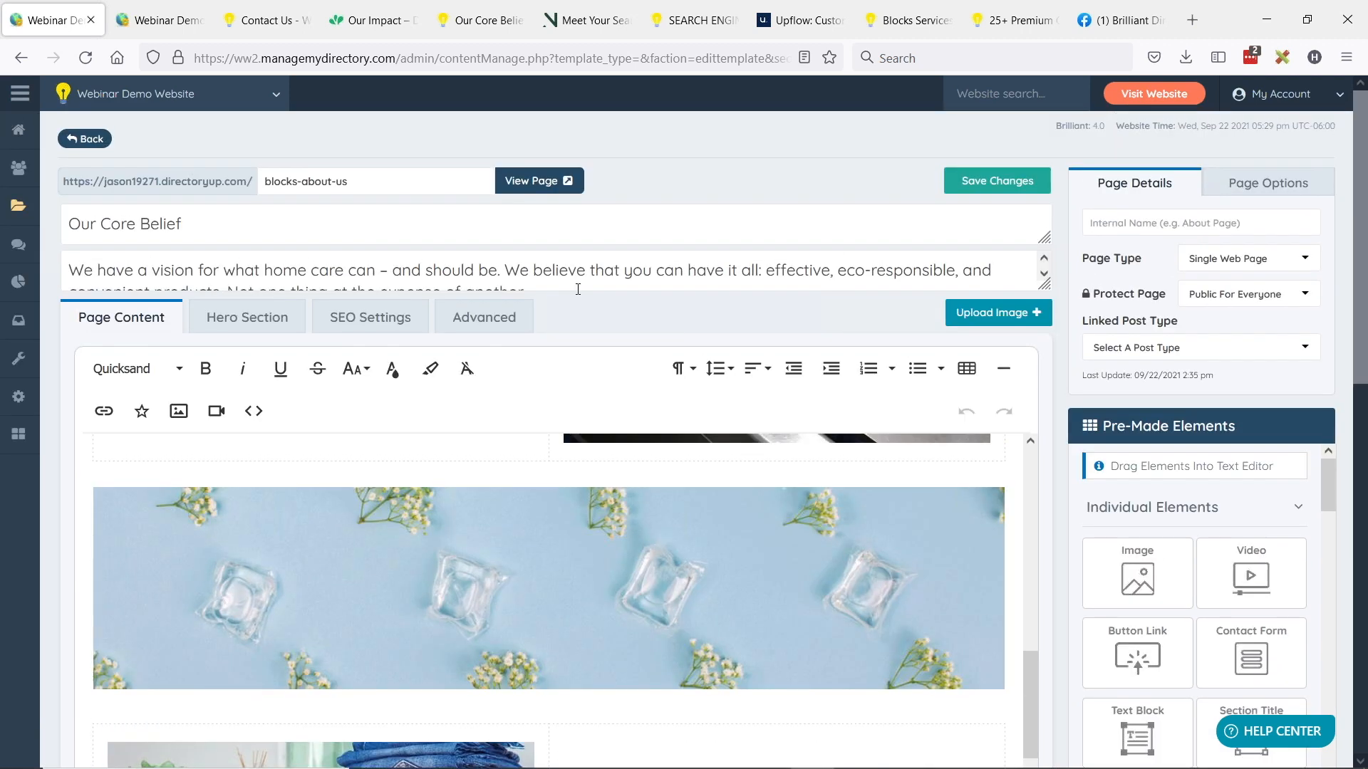
Check the "3 Types of Web Pages" slide and bring up the Due North search-engine-marketers page in Firefox
key(alt+Tab)
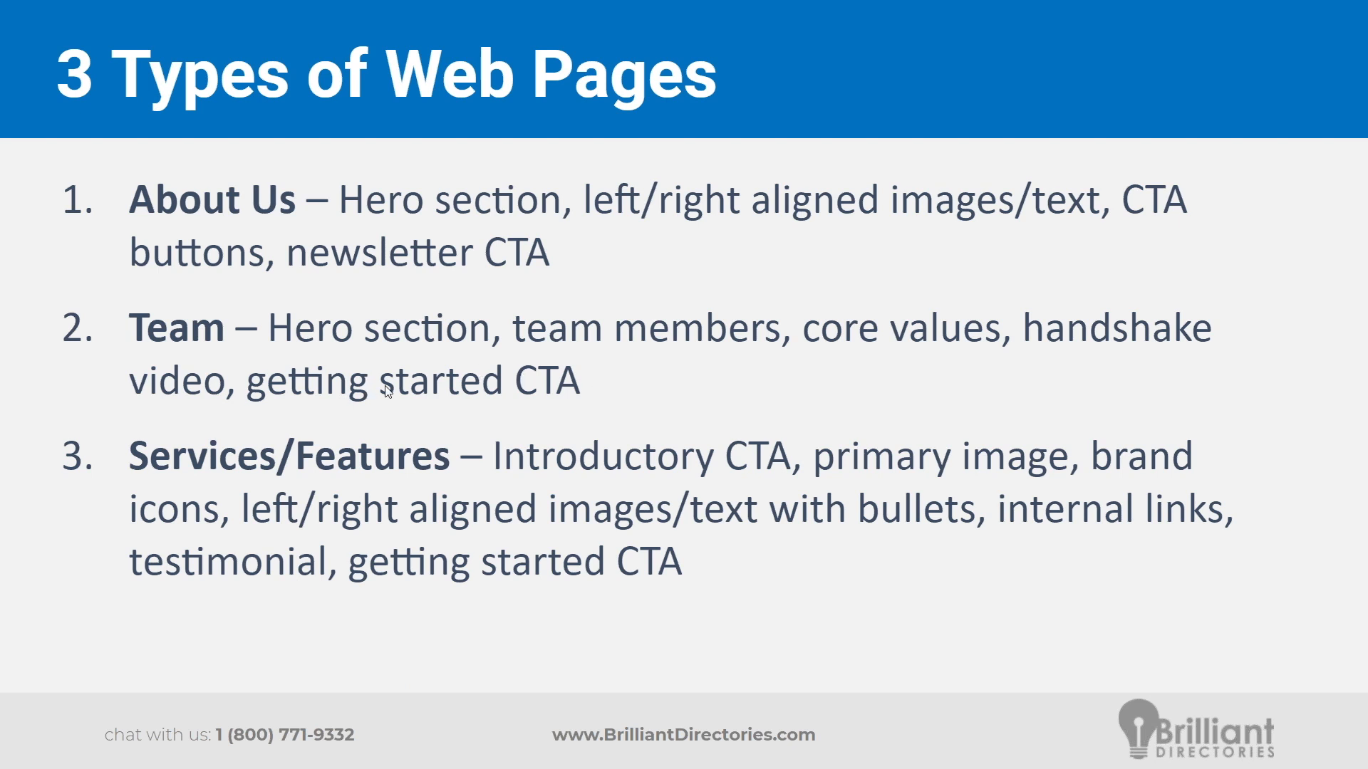
key(alt+Tab)
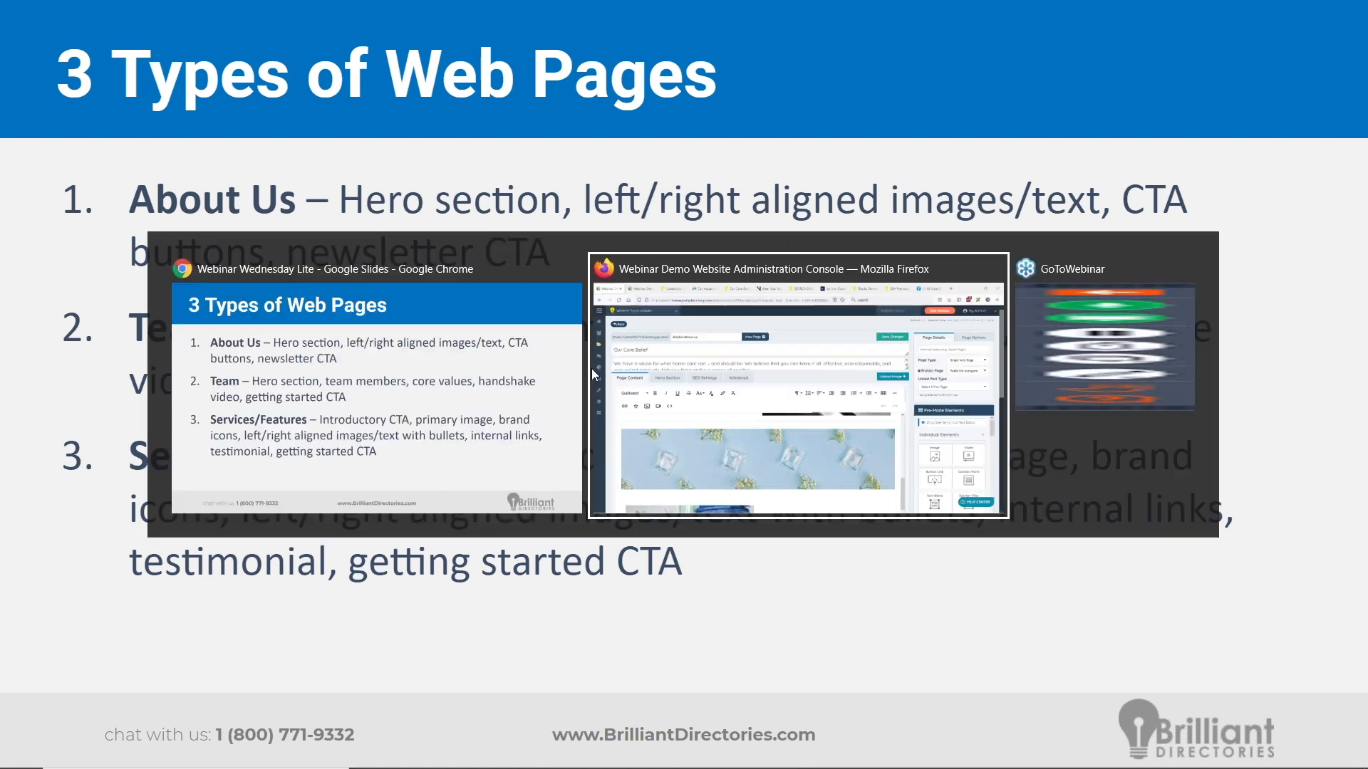
click(570, 22)
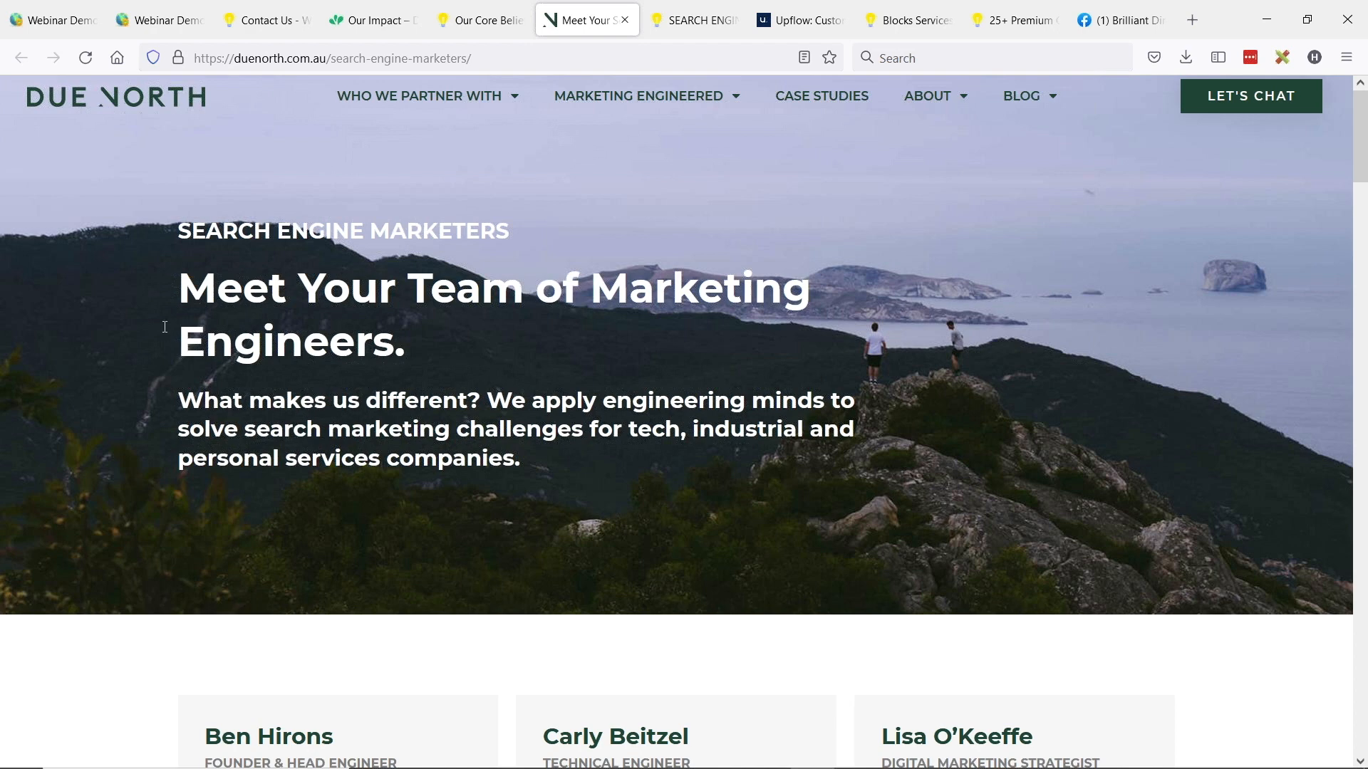
Examine the Due North page's "Meet Your Team of Marketing Engineers." hero, its team member grid and the "Core Values." section
scroll(50, 328, down, 4)
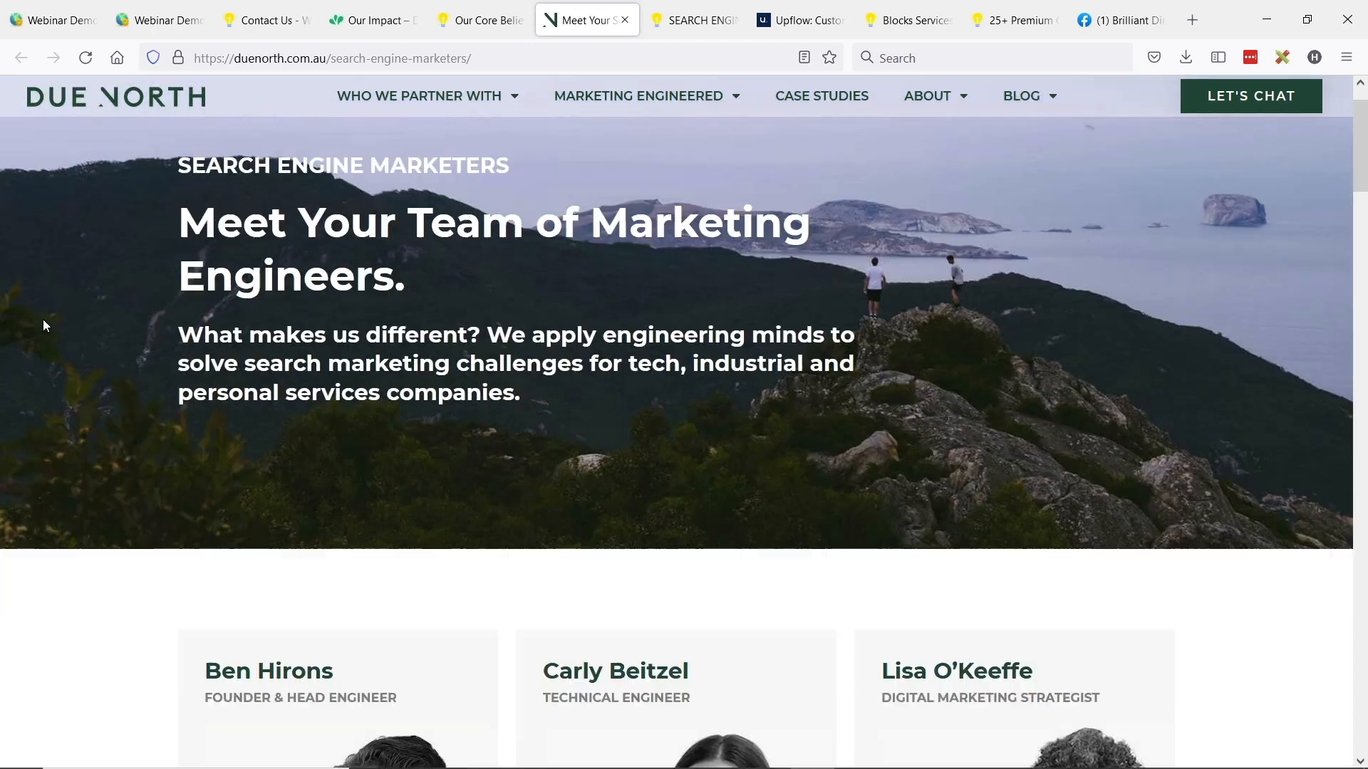
scroll(47, 338, down, 1)
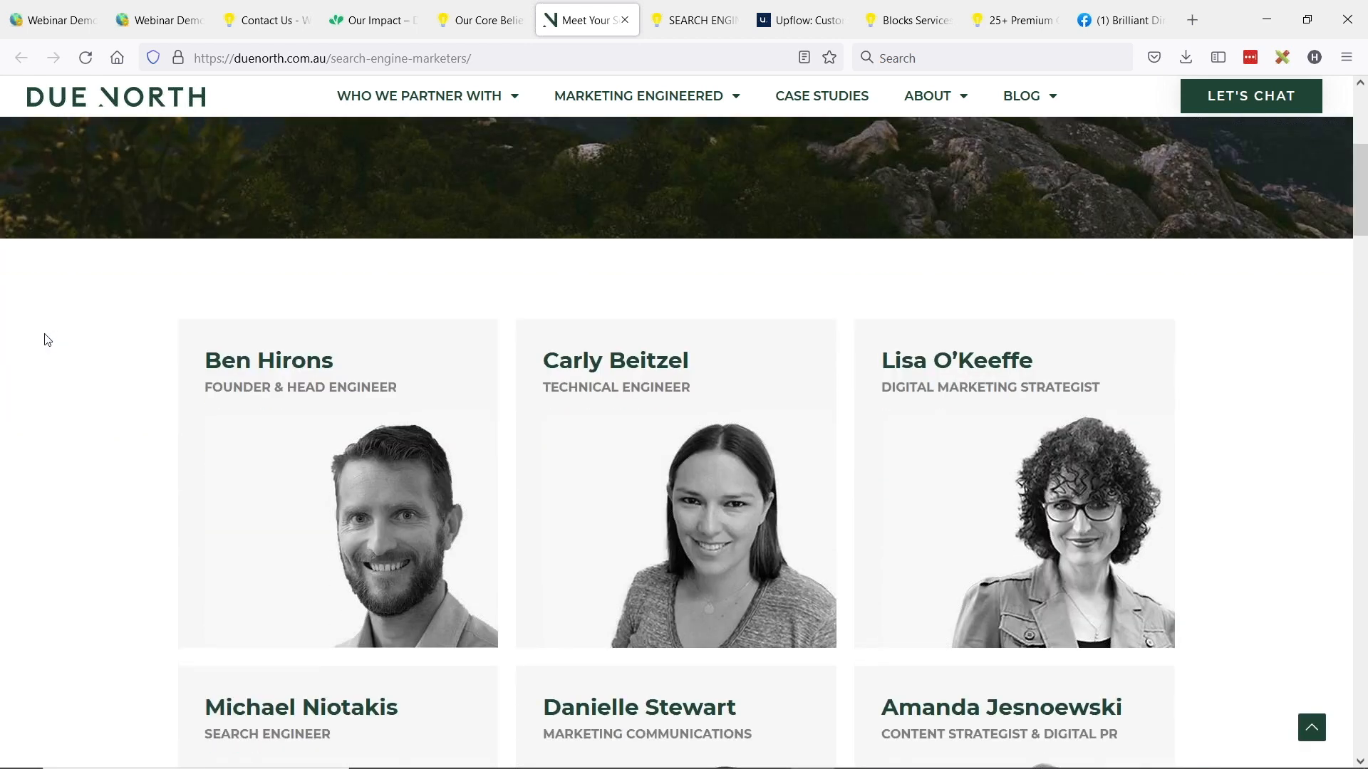
scroll(48, 331, down, 3)
scroll(50, 328, down, 6)
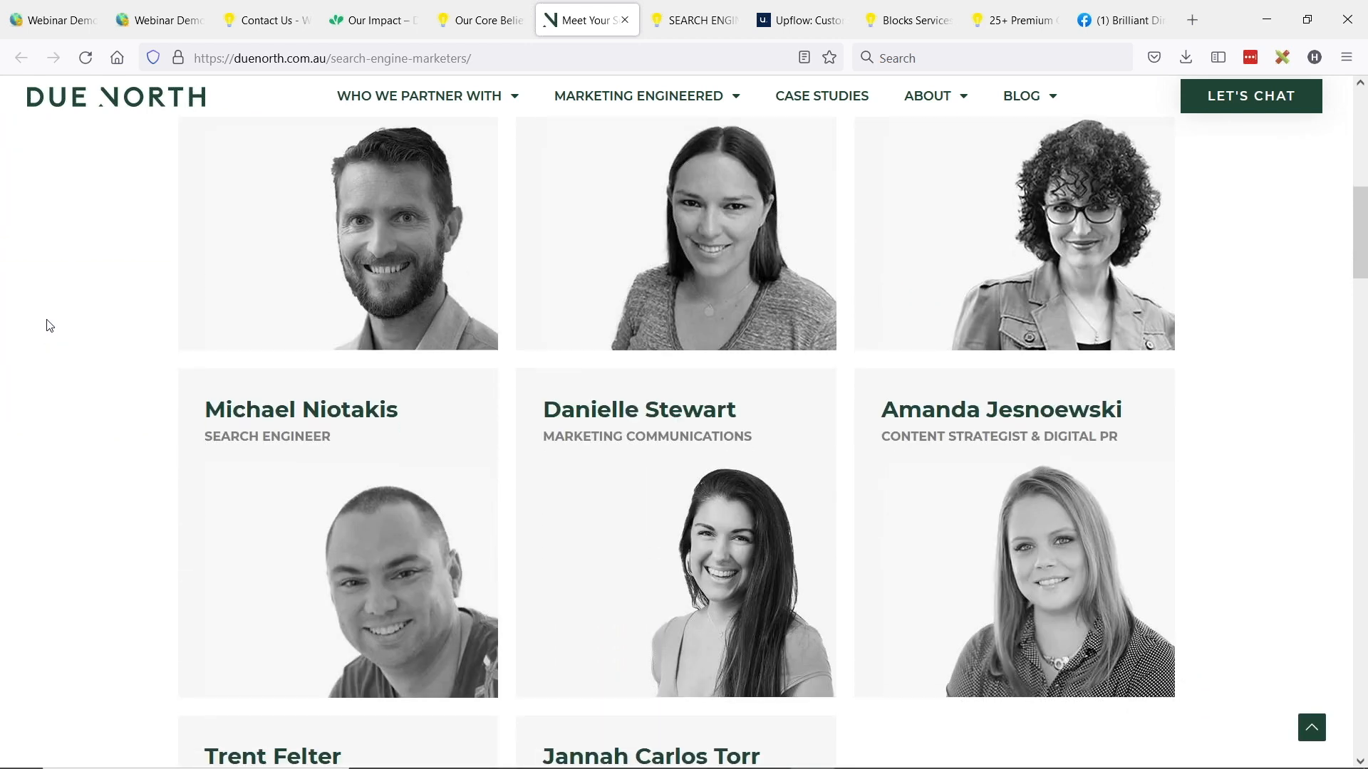
scroll(47, 322, down, 1)
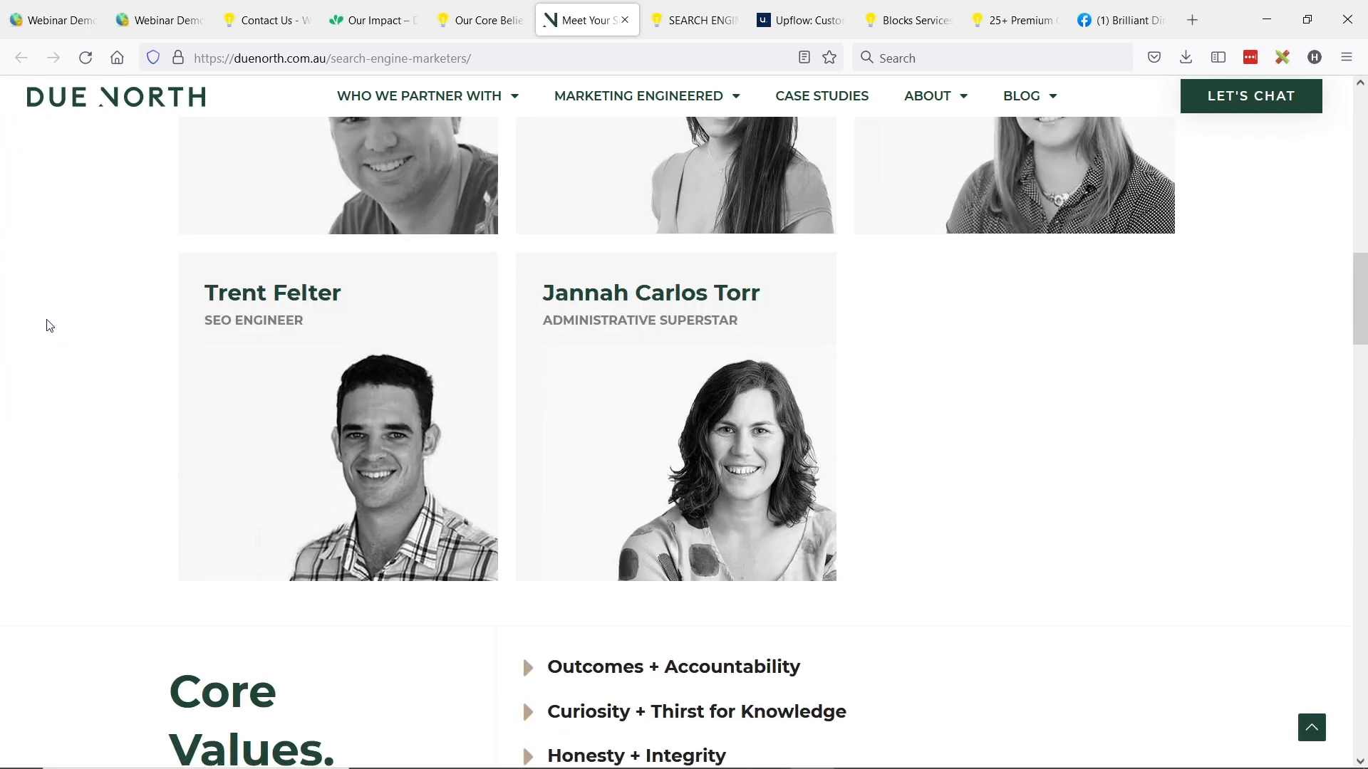
scroll(47, 322, up, 15)
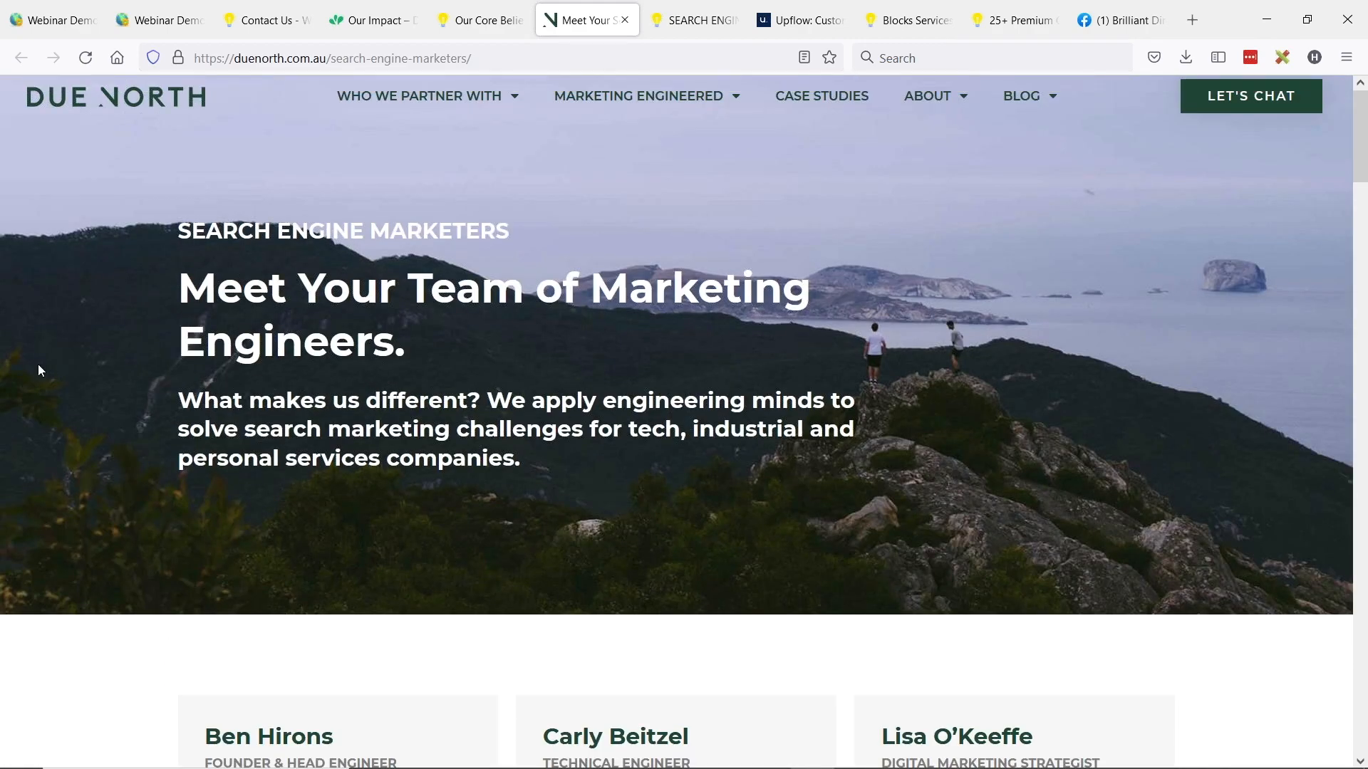
scroll(58, 364, down, 7)
scroll(68, 376, down, 8)
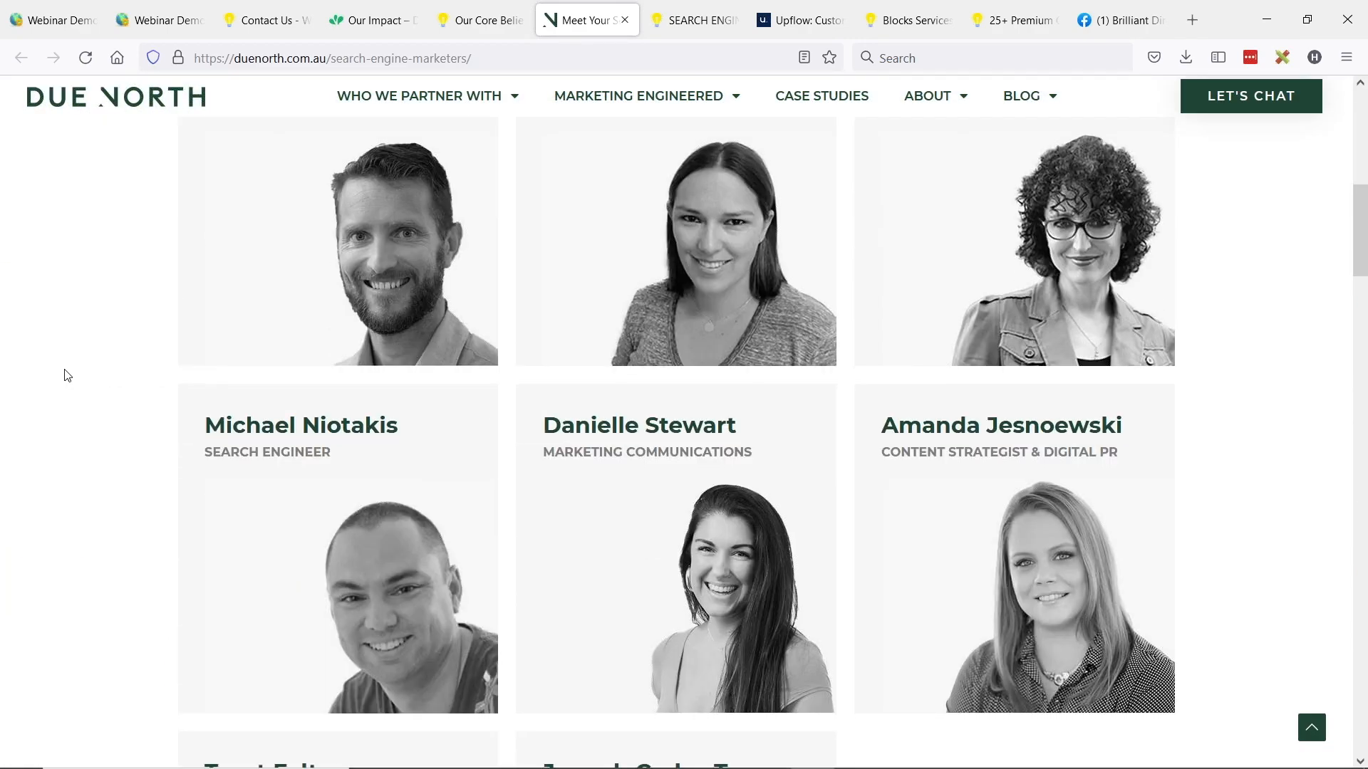
scroll(68, 375, down, 6)
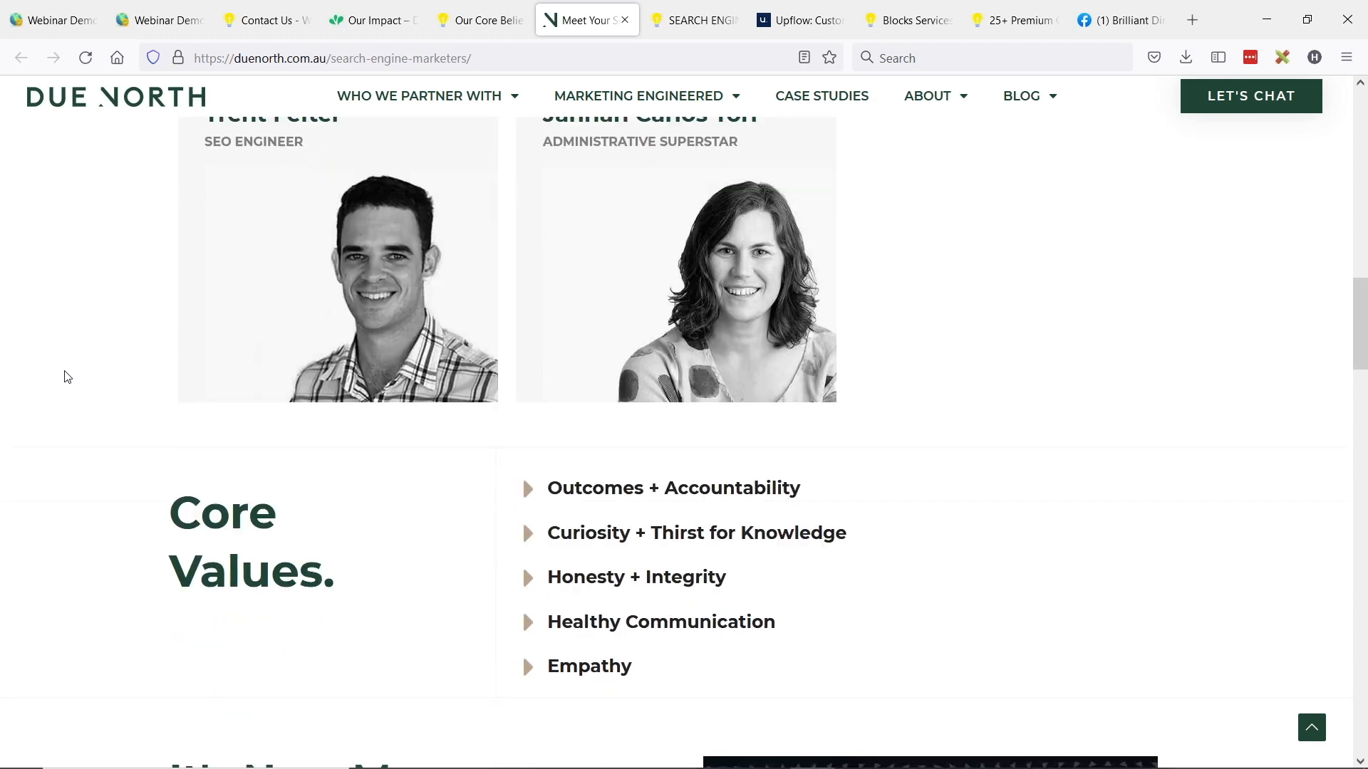
scroll(61, 379, down, 3)
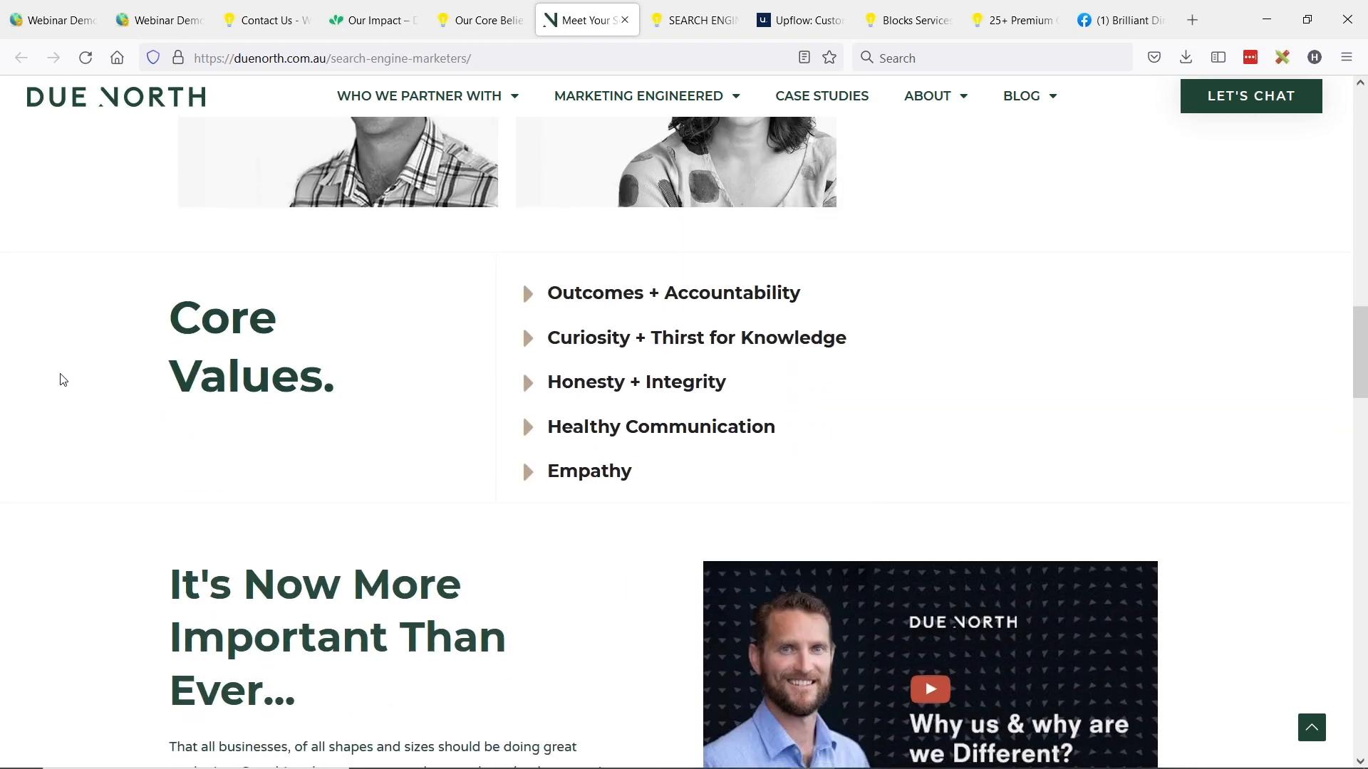
scroll(59, 380, up, 3)
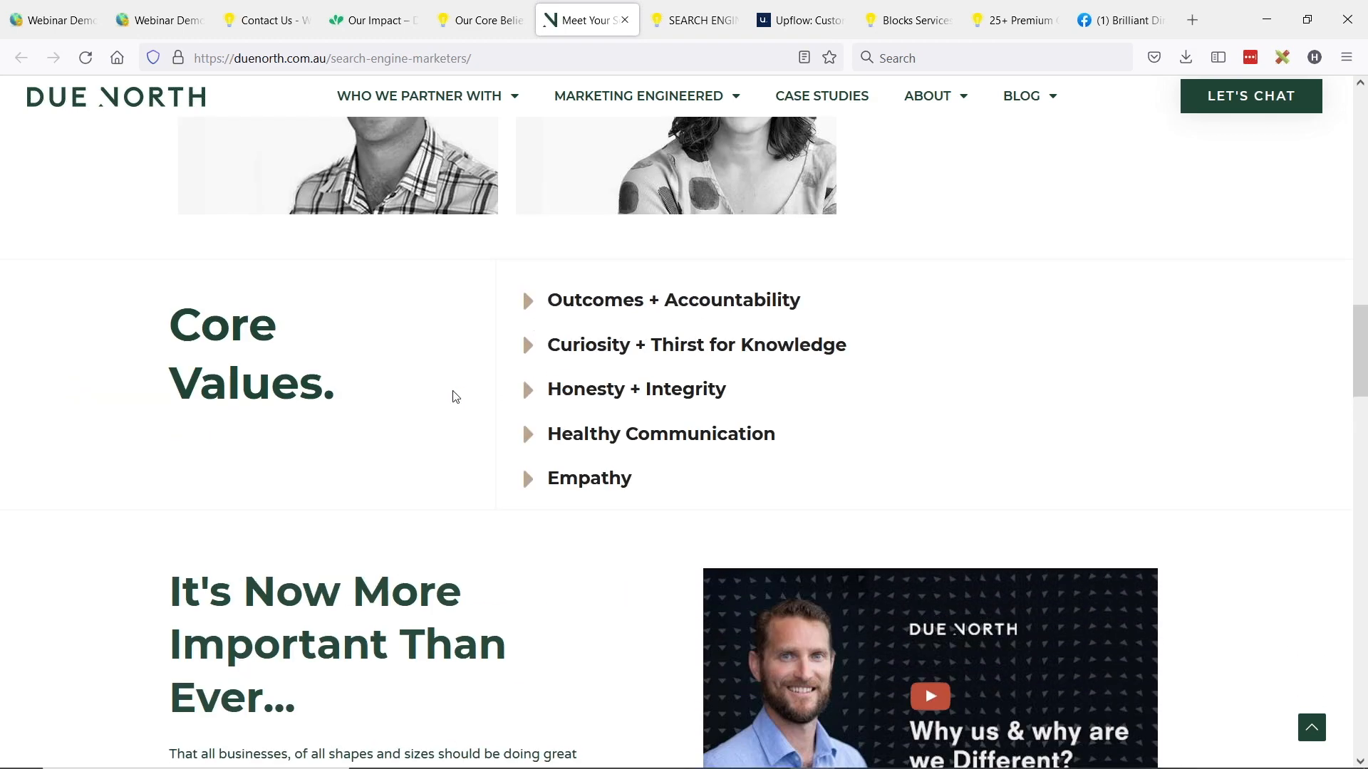
Review the remaining Due North sections, from "It's Now More Important Than Ever..." through "We Believe" to "Want to grow your business?"
scroll(21, 388, down, 4)
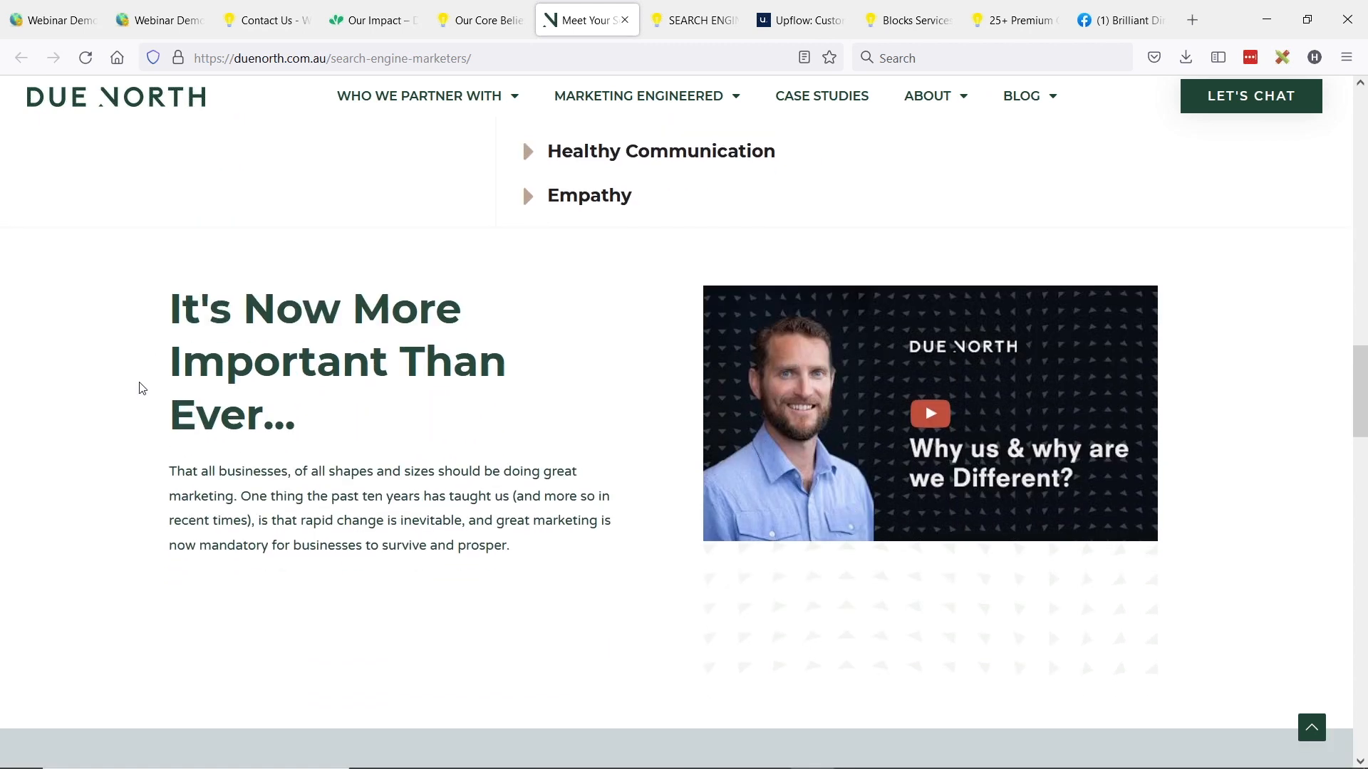
scroll(114, 384, down, 4)
scroll(525, 412, up, 1)
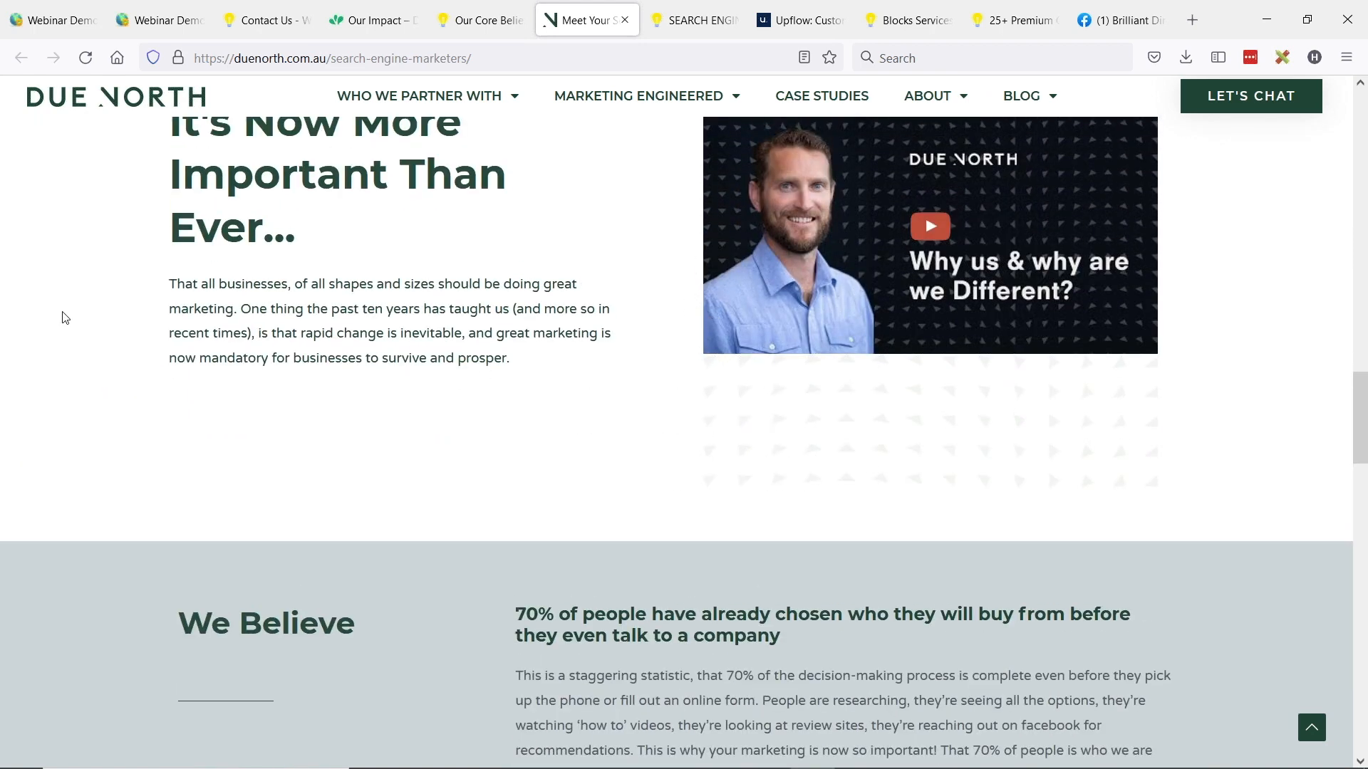
scroll(126, 342, down, 4)
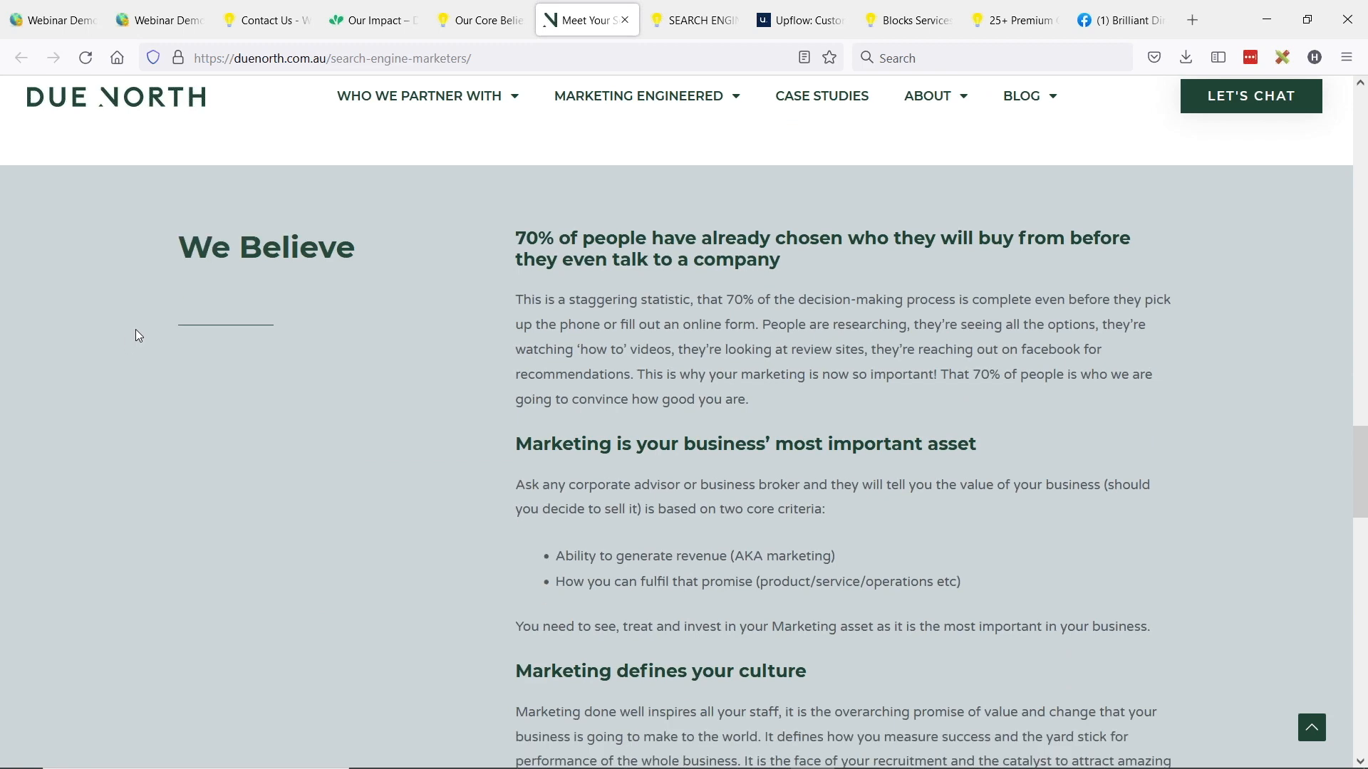
scroll(138, 335, down, 5)
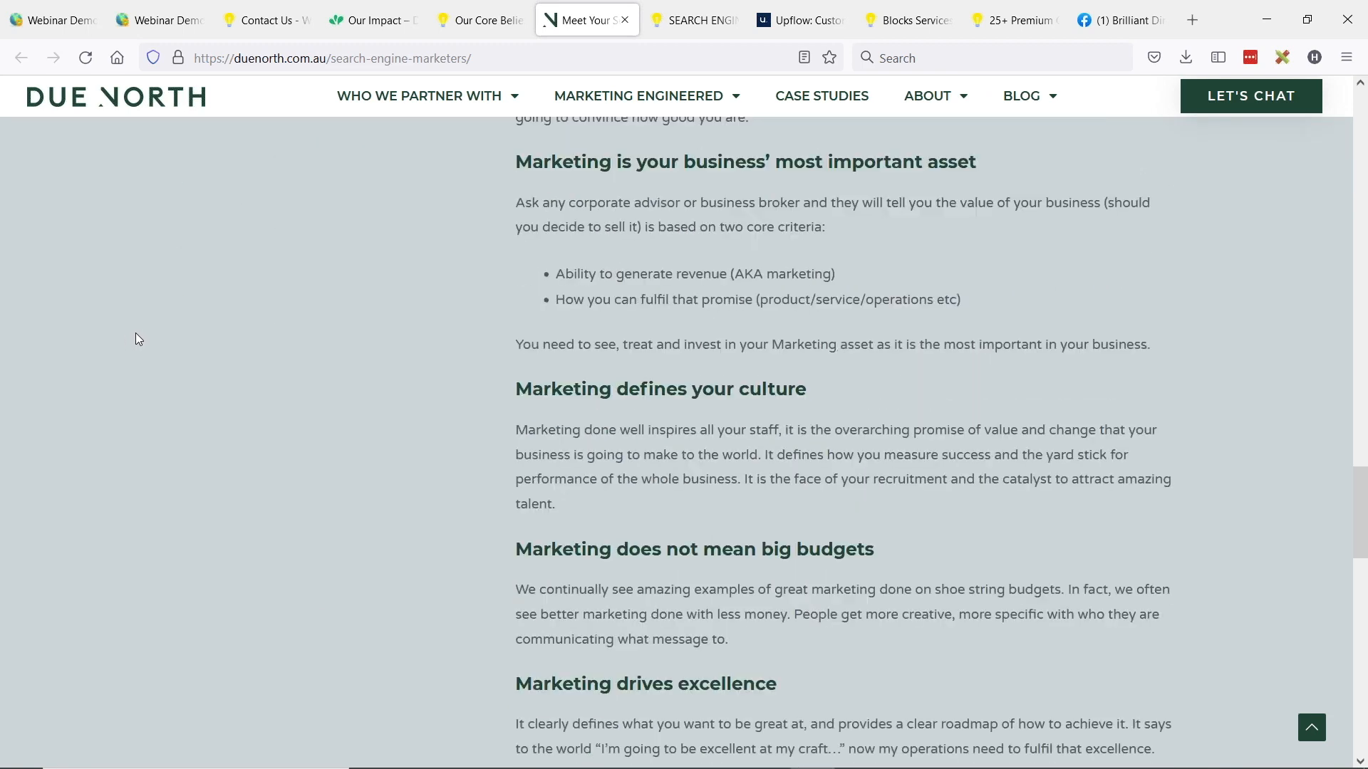
scroll(138, 339, down, 10)
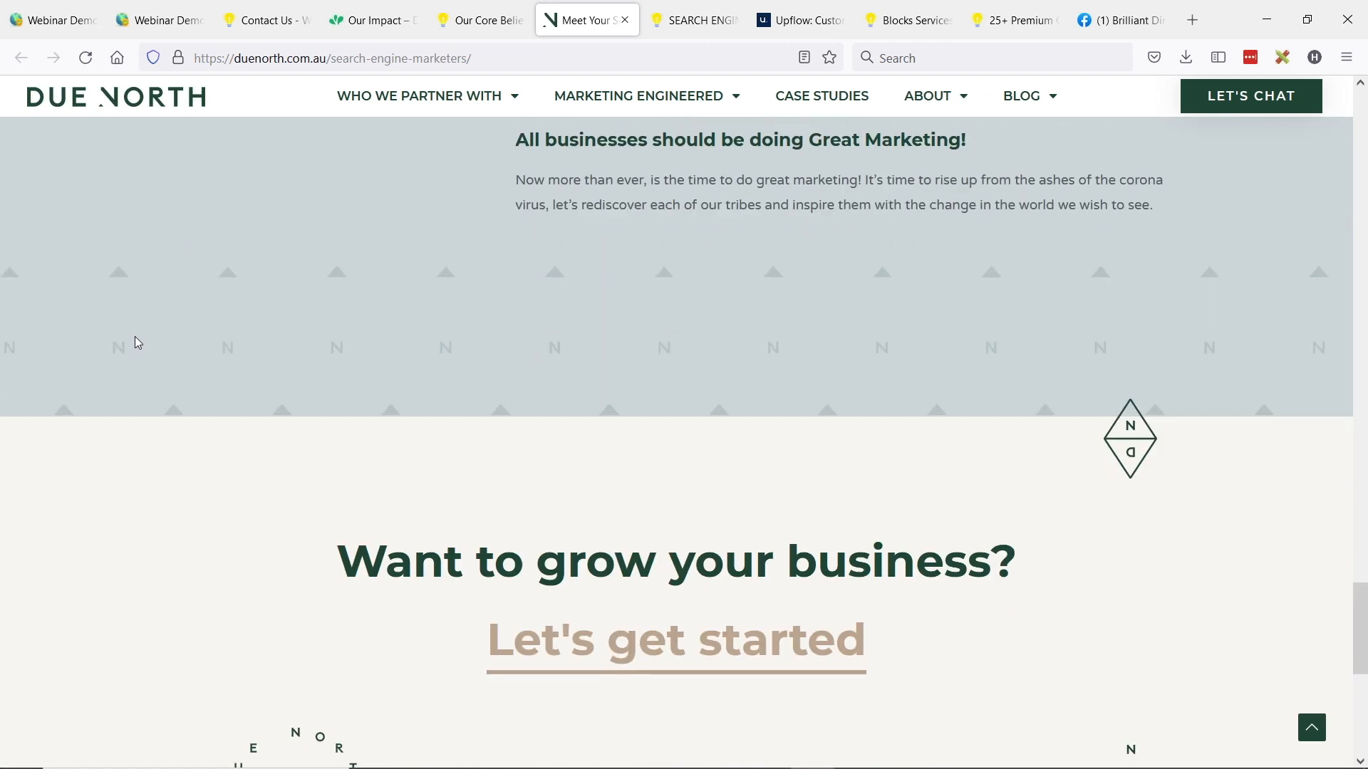
scroll(136, 346, down, 2)
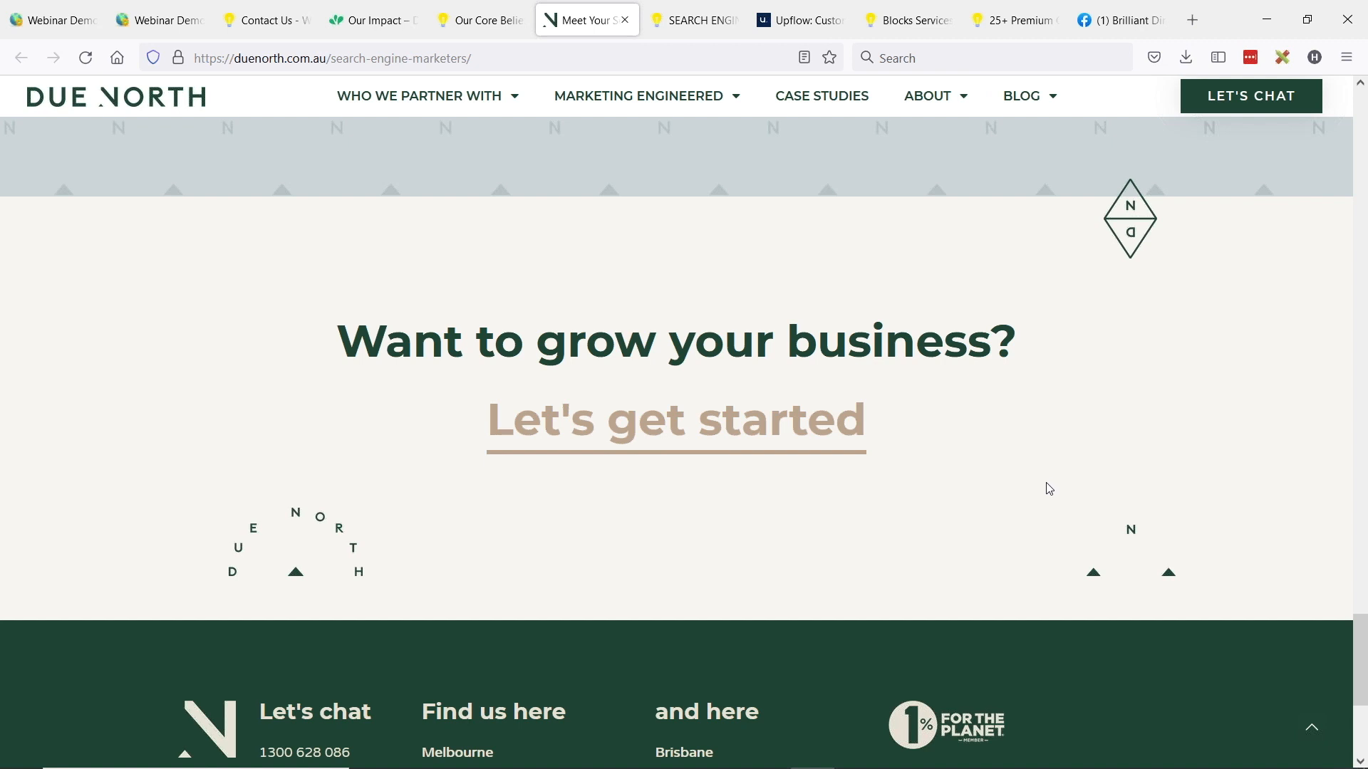
Bring up the recreated blocks-team page on the demo website and examine its hero section and team member grid
key(ctrl+Tab)
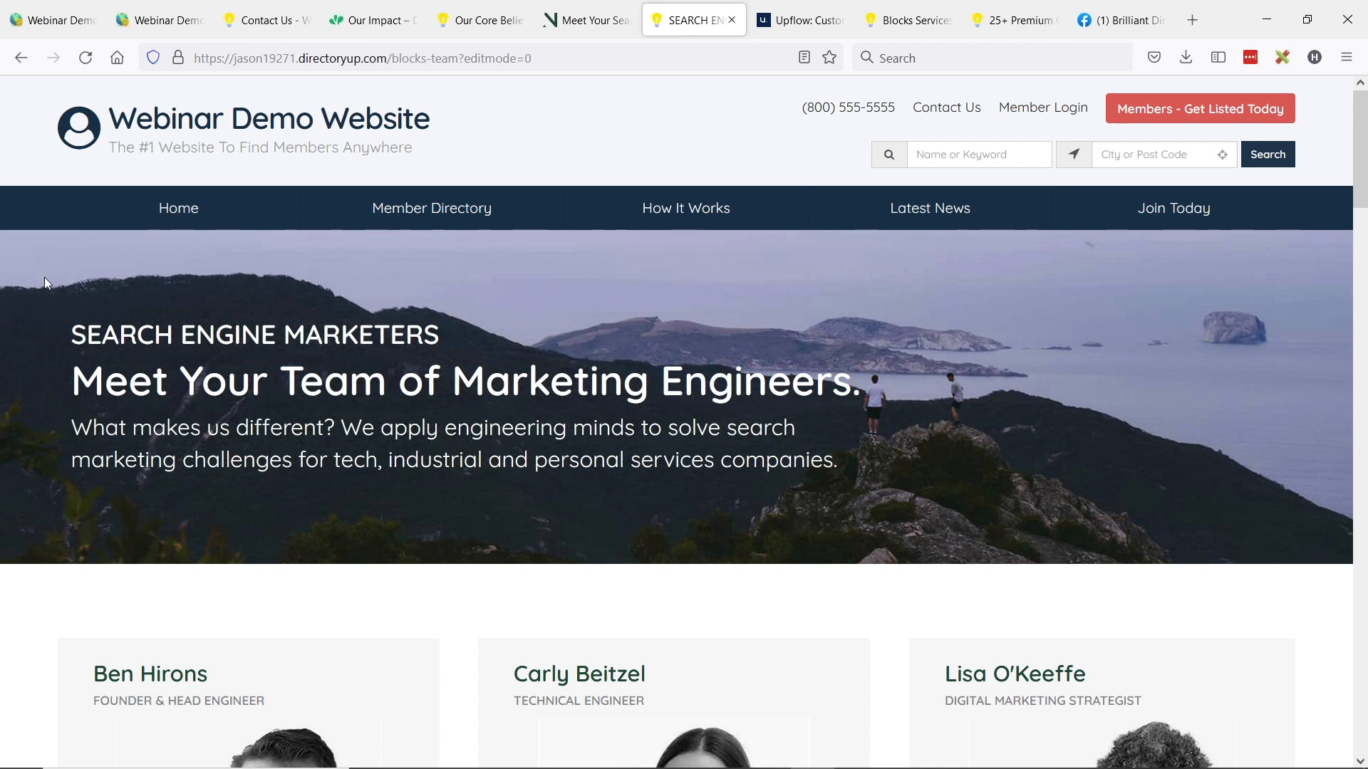
scroll(44, 278, down, 4)
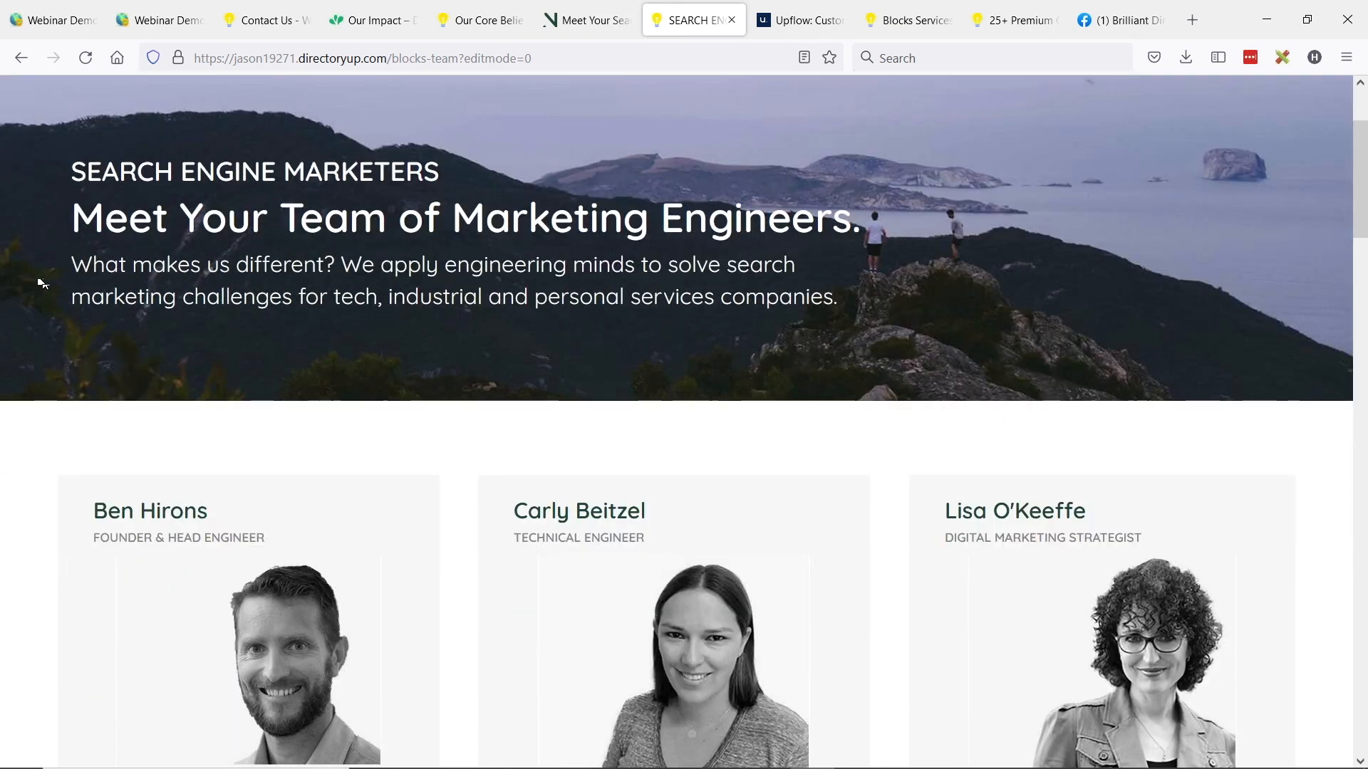
scroll(11, 235, down, 1)
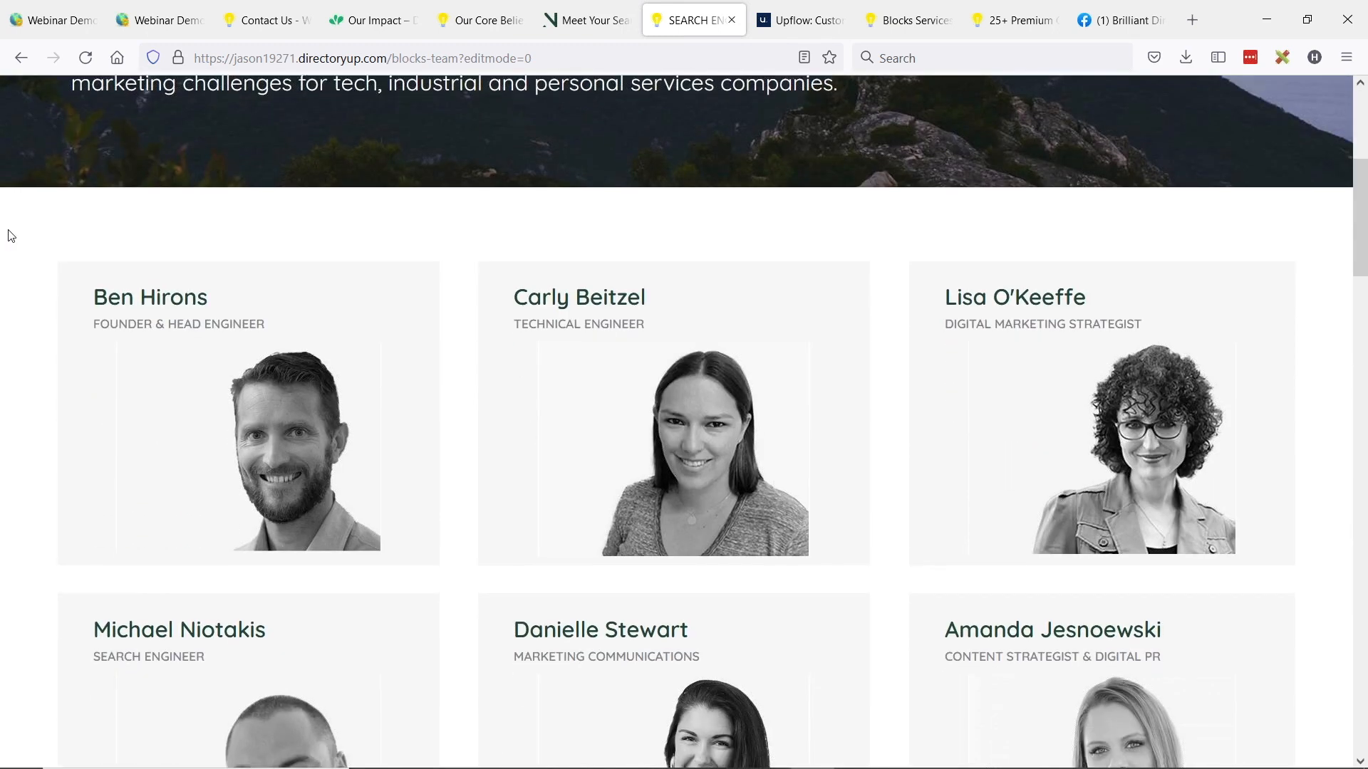
scroll(12, 235, down, 1)
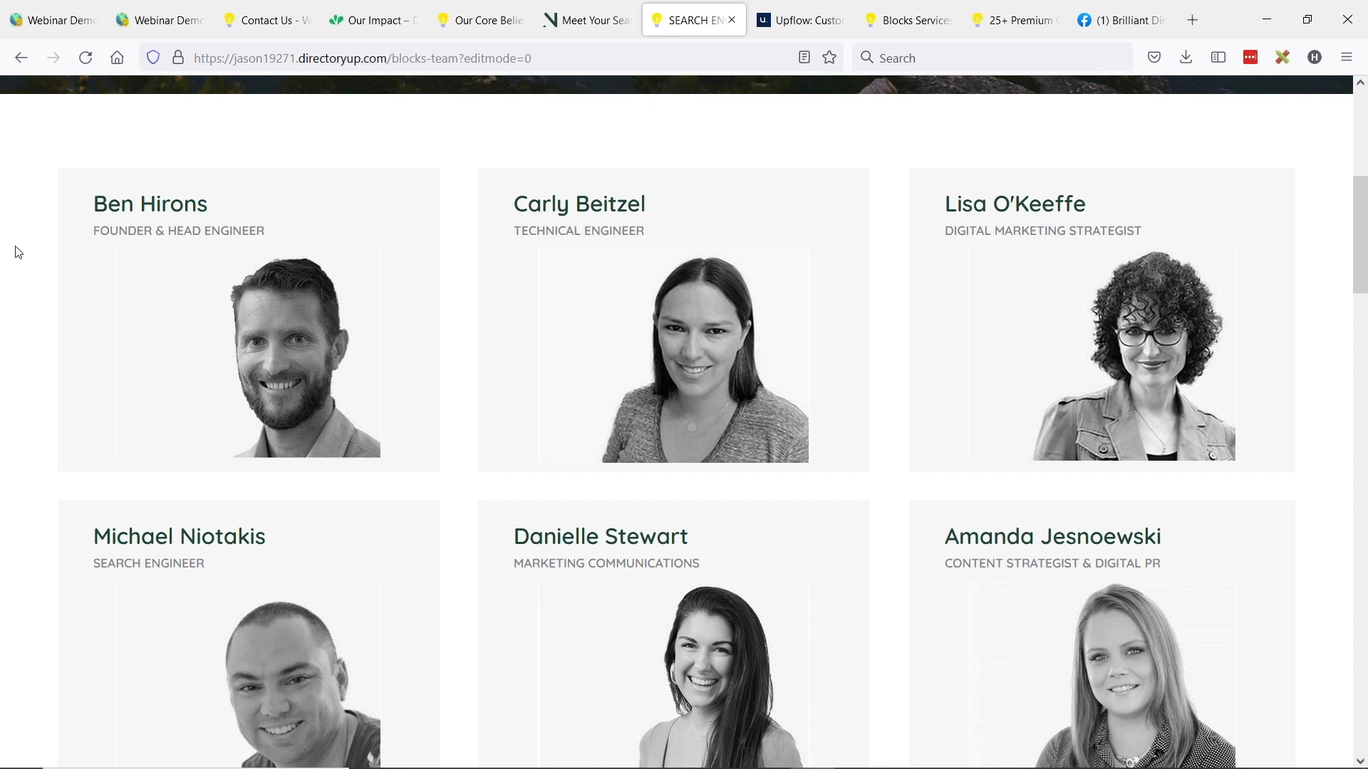
scroll(15, 249, down, 1)
scroll(15, 249, up, 1)
scroll(17, 254, down, 1)
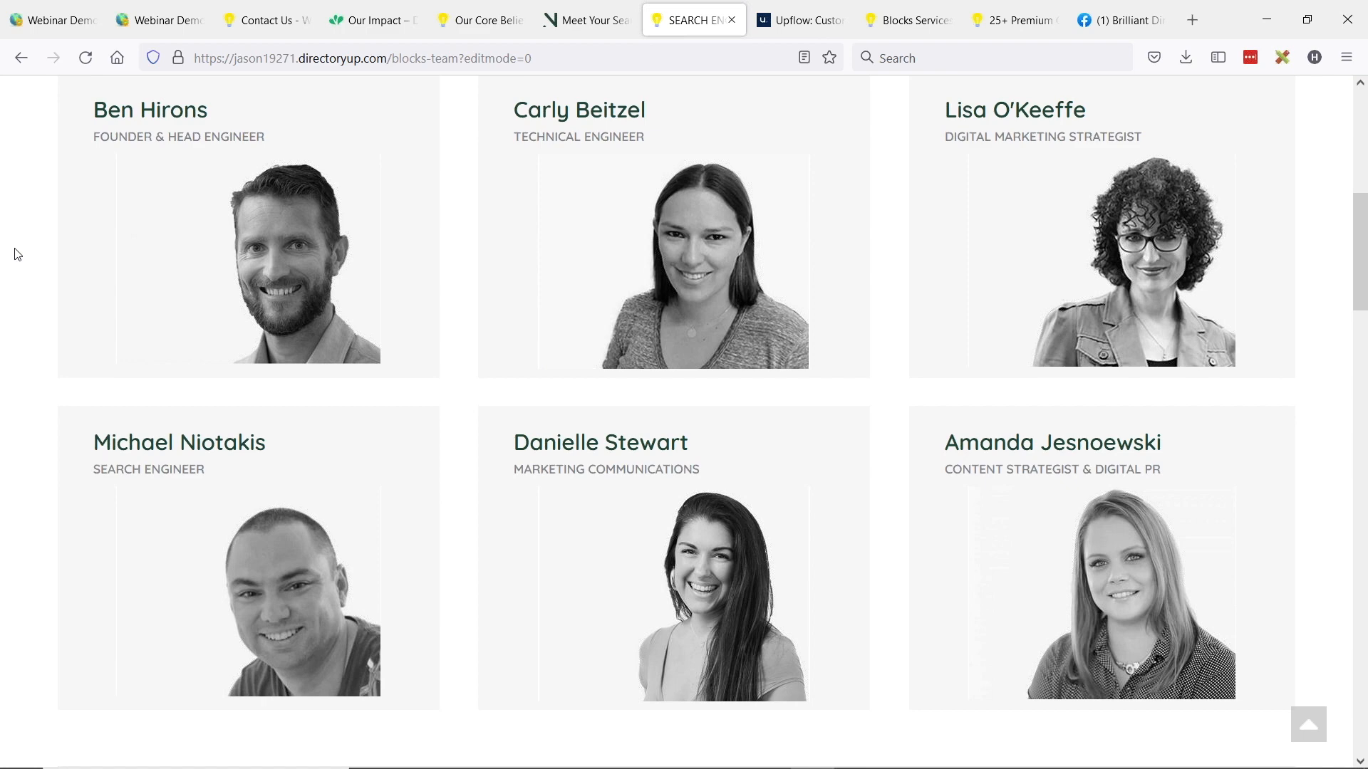
scroll(17, 254, down, 1)
scroll(17, 254, down, 1)
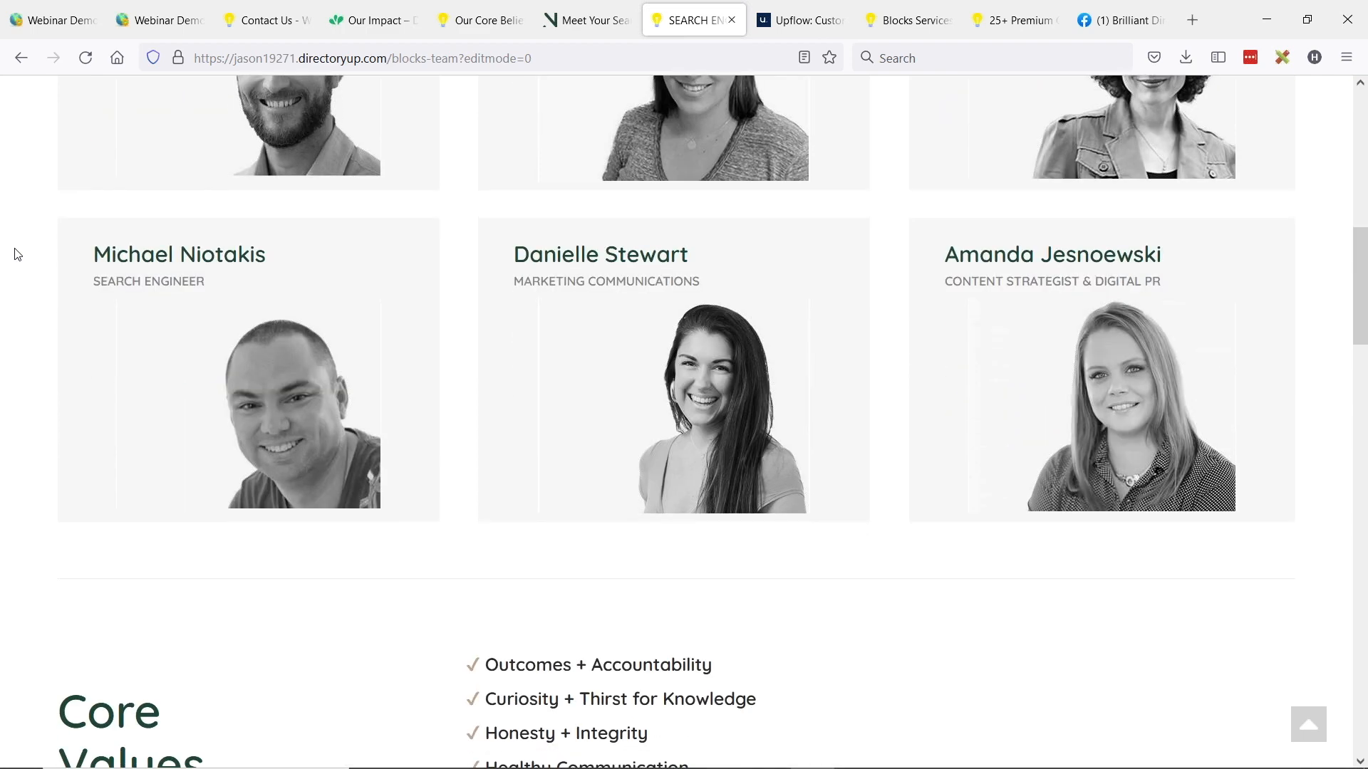
Examine the recreated page's "Core Values.", video, "We Believe" and "Want to grow your business?" sections
scroll(17, 255, down, 4)
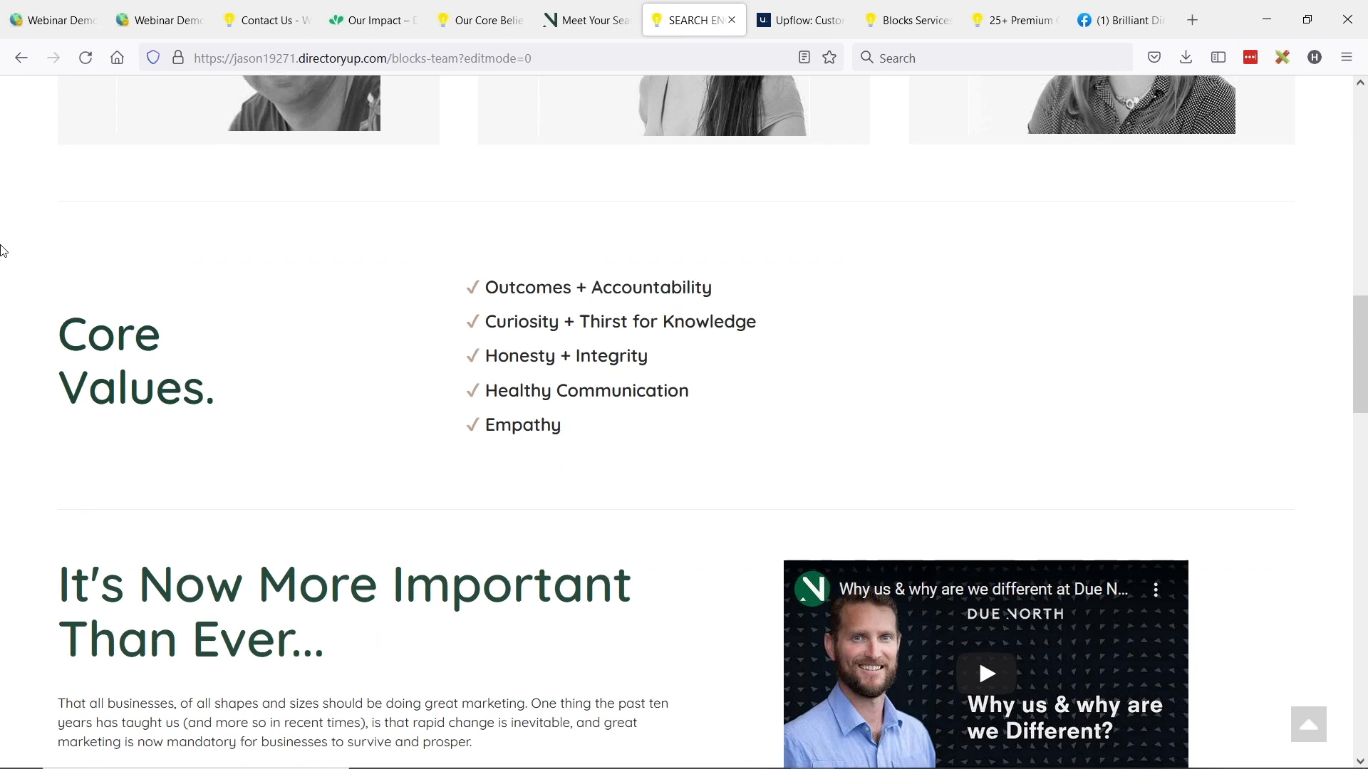
scroll(3, 250, down, 1)
scroll(4, 250, down, 1)
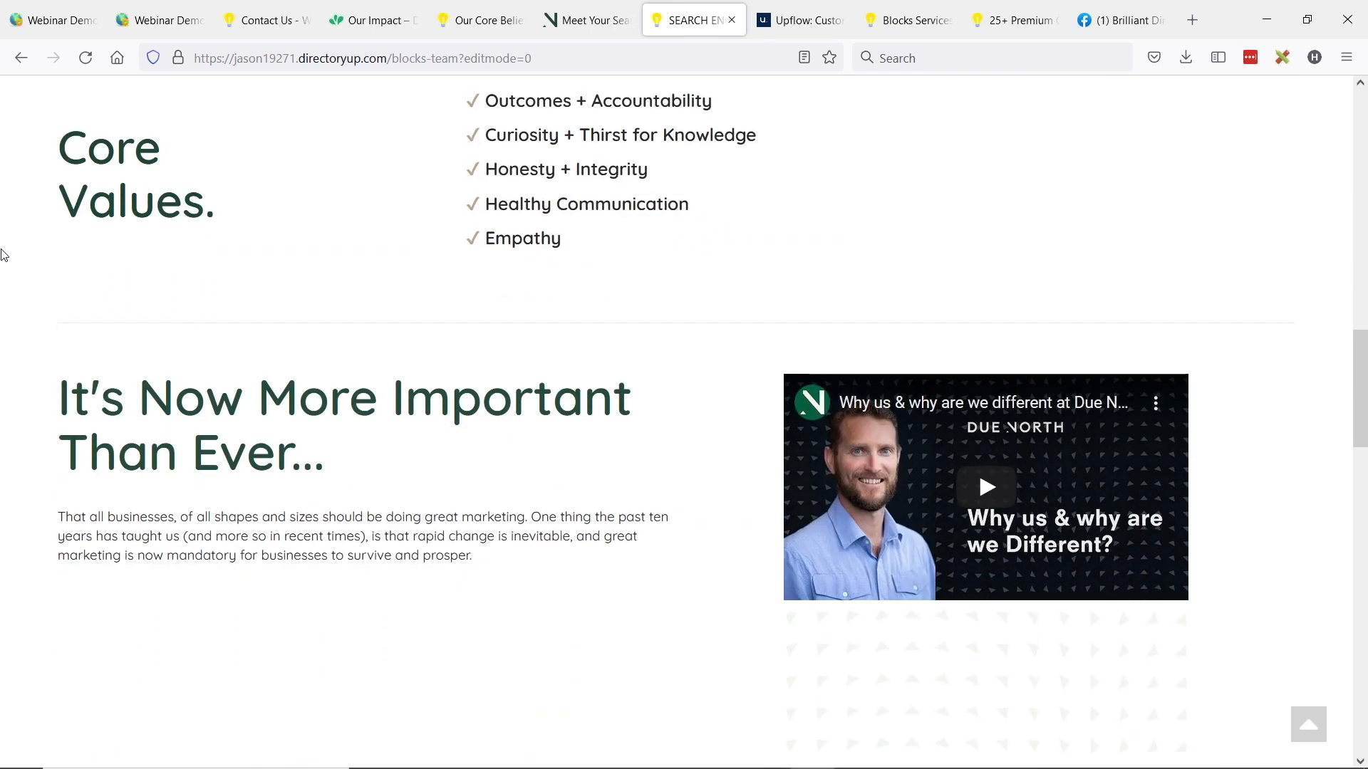
scroll(3, 255, down, 1)
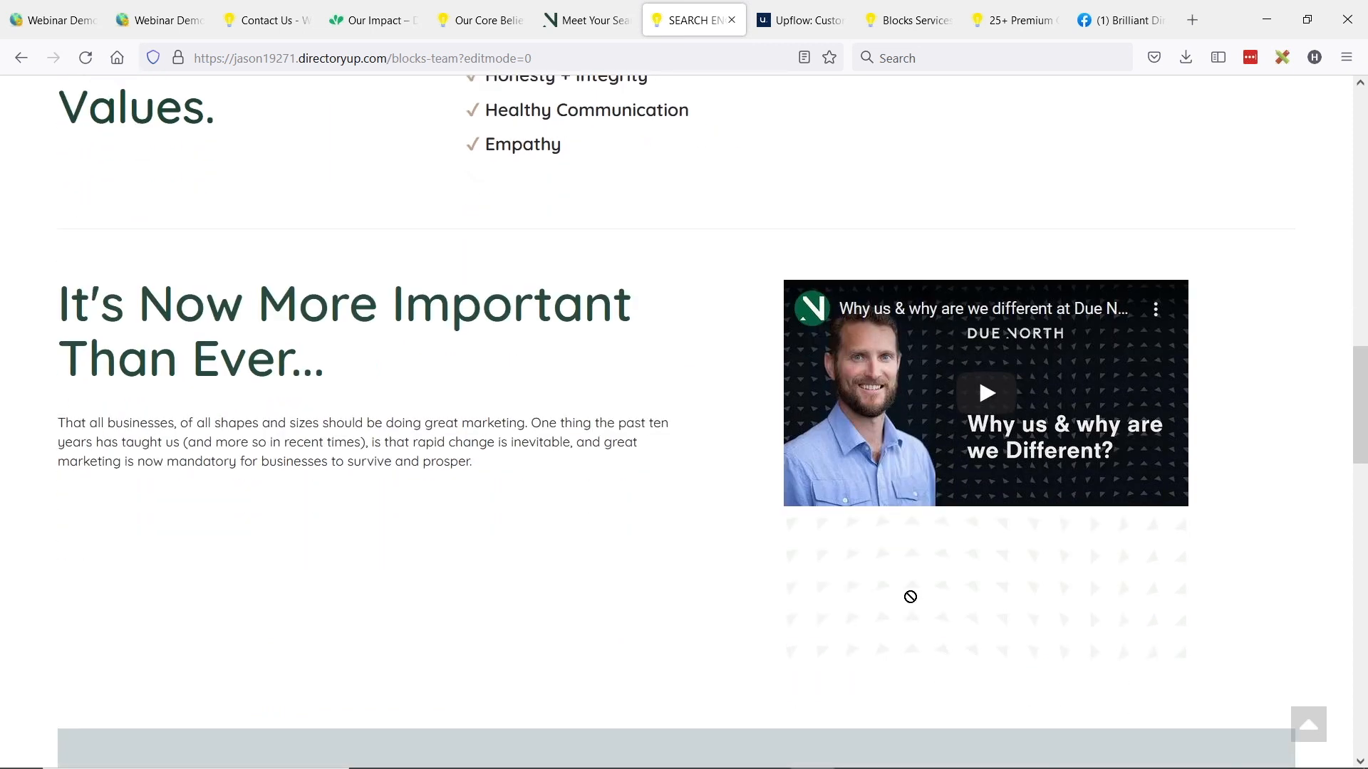
scroll(55, 329, down, 5)
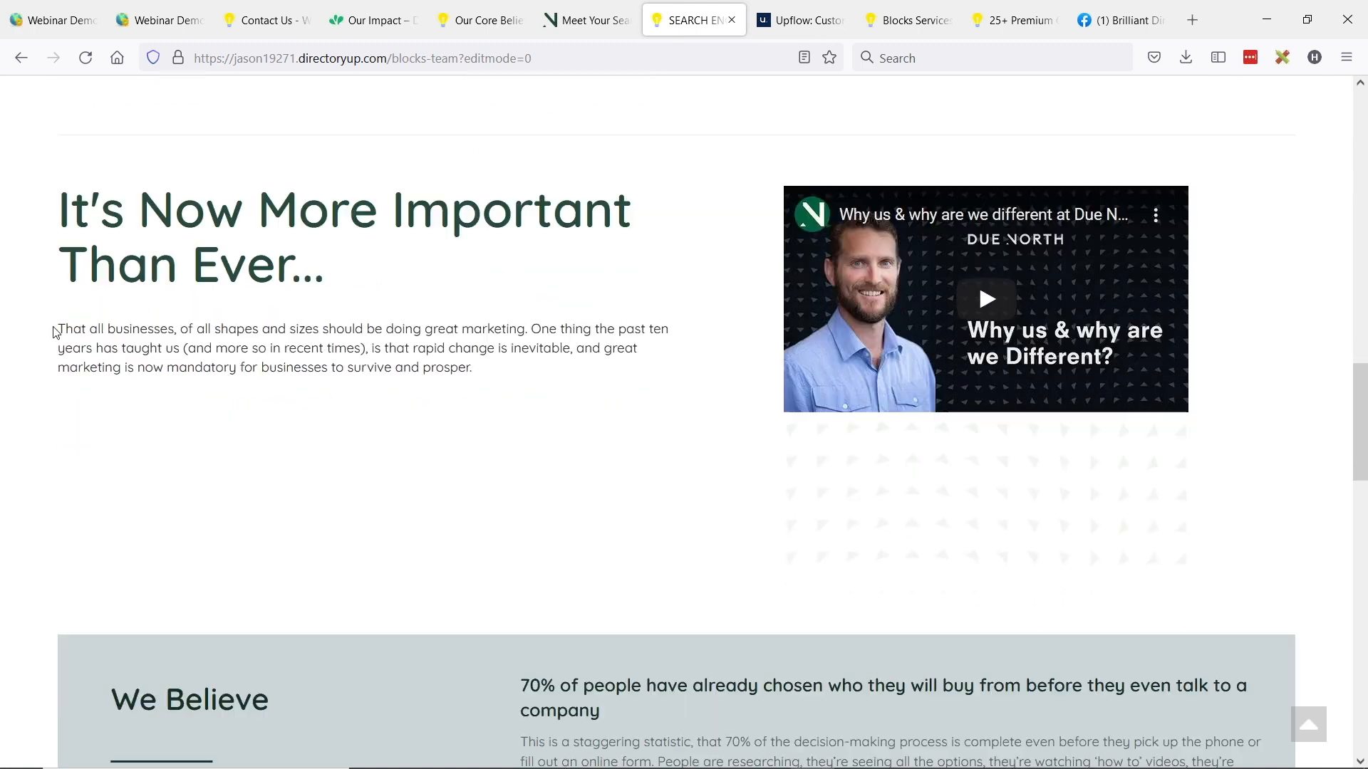
scroll(19, 250, down, 1)
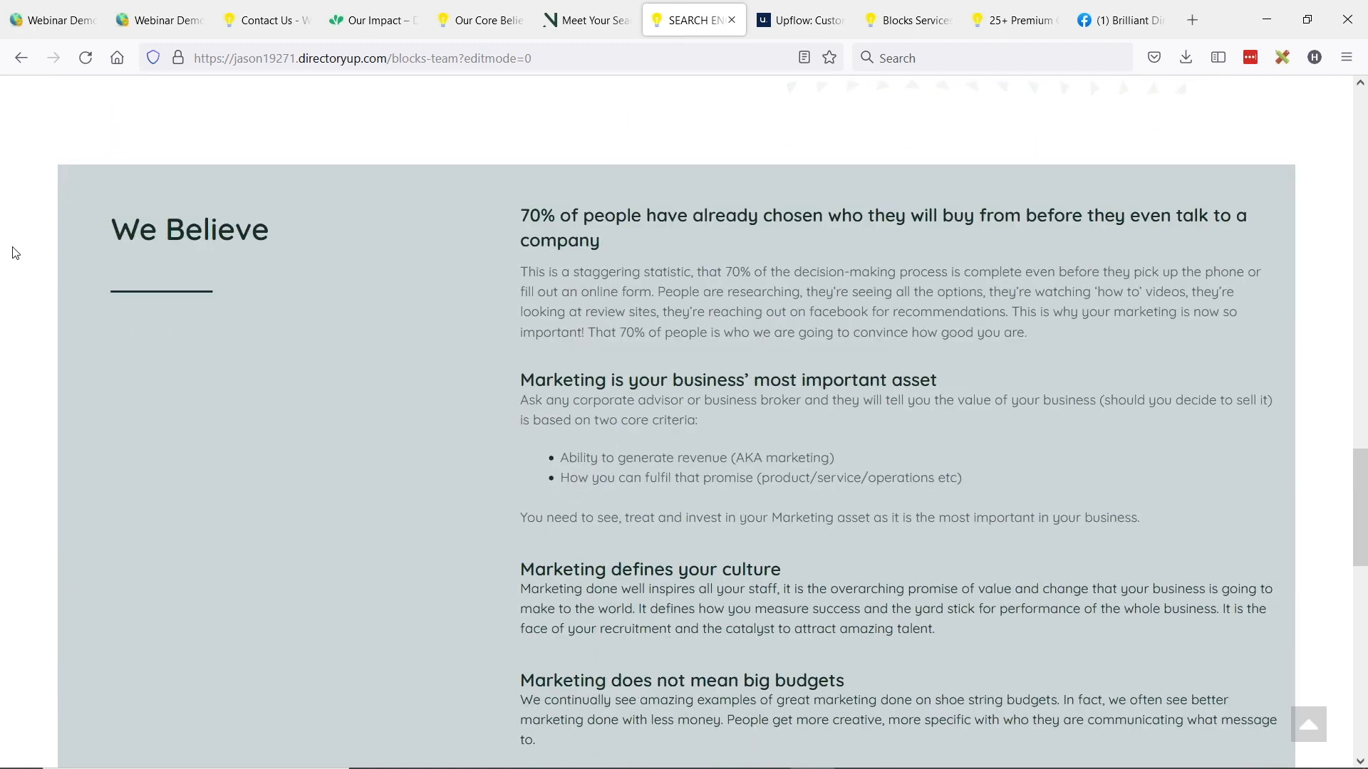
scroll(13, 253, down, 8)
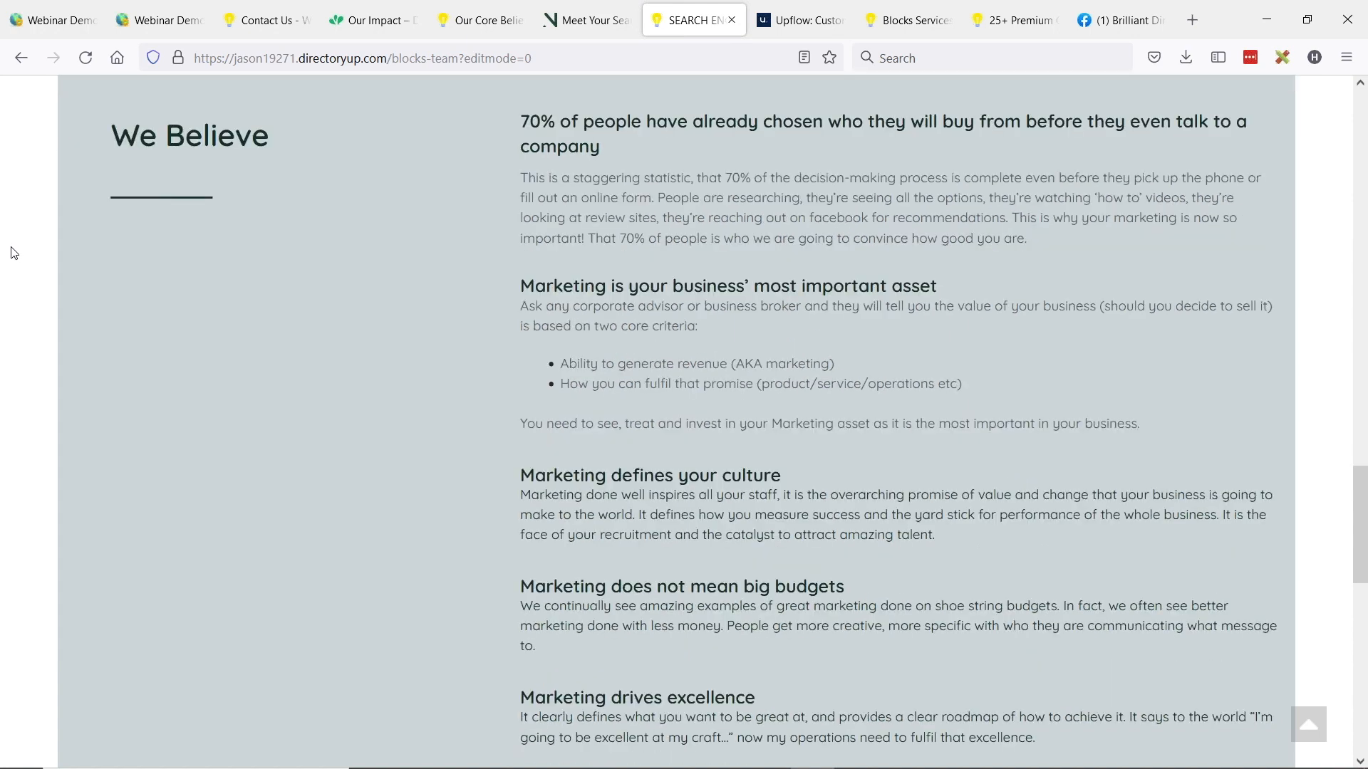
scroll(11, 253, down, 2)
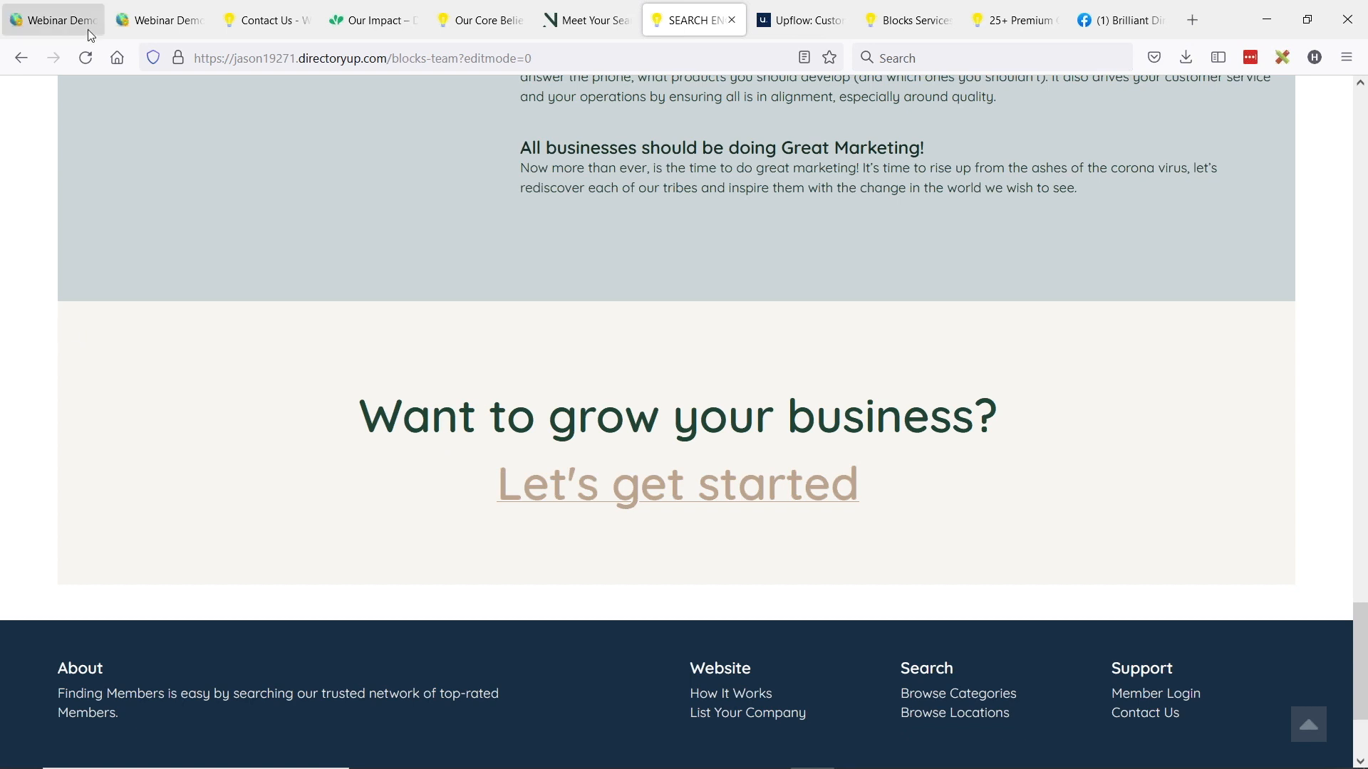
Return to the admin's Web Page Builder list and open the "SEARCH ENGINE MARKETERS" page for editing
click(70, 8)
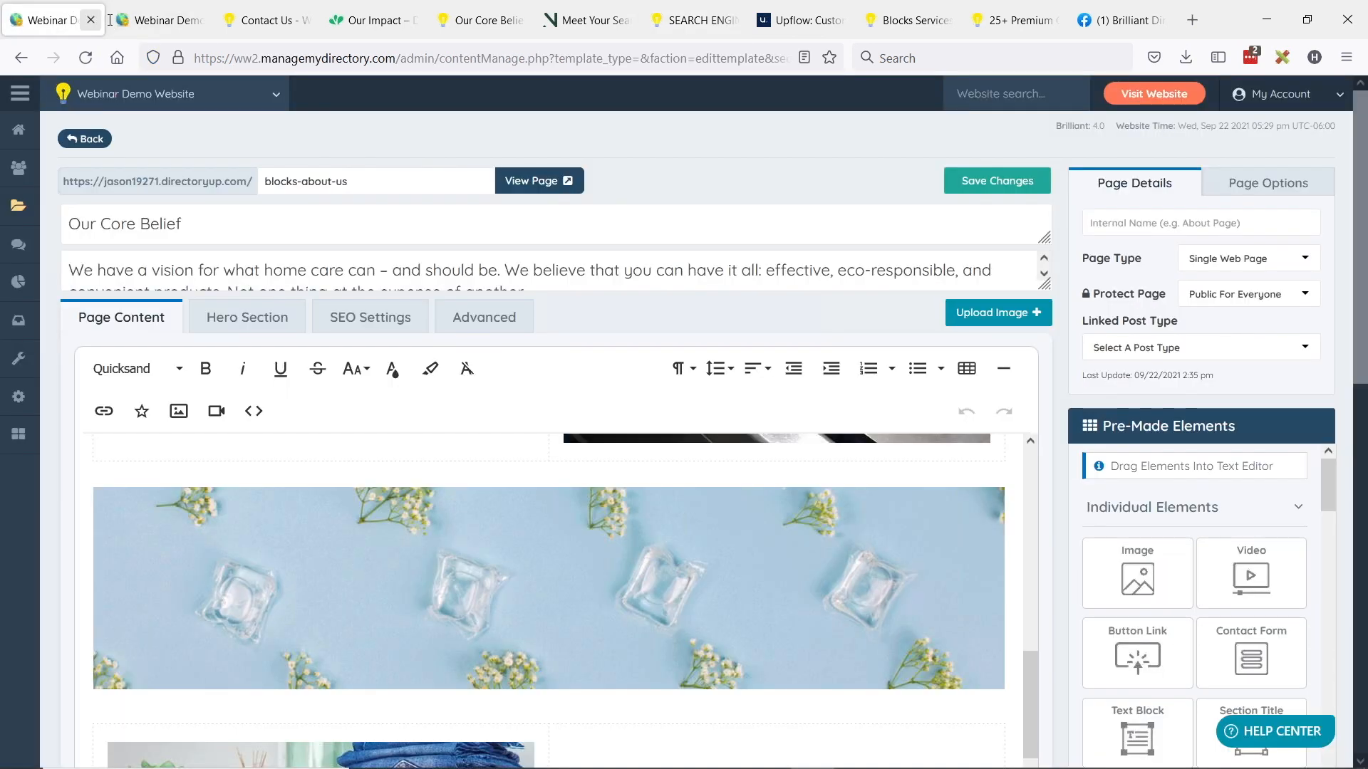
click(188, 141)
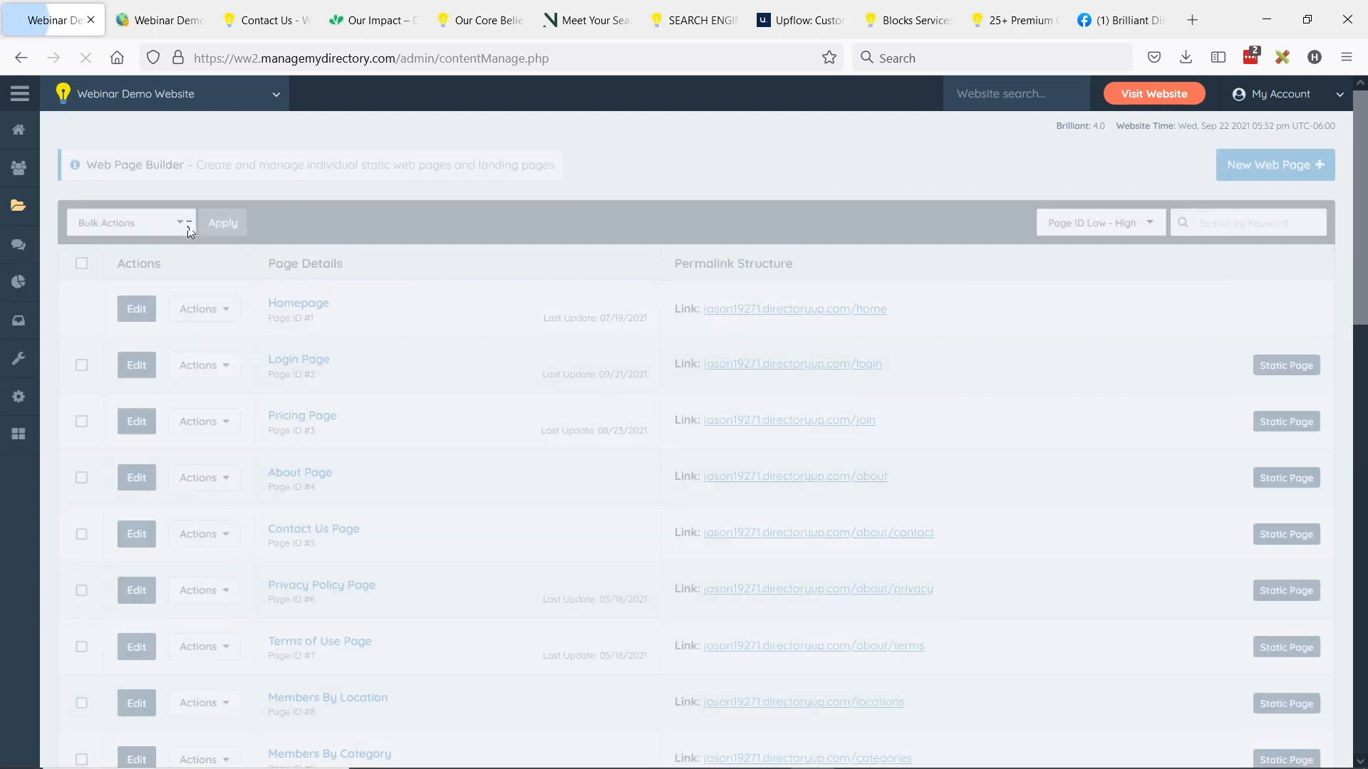
scroll(399, 313, down, 10)
scroll(435, 335, down, 4)
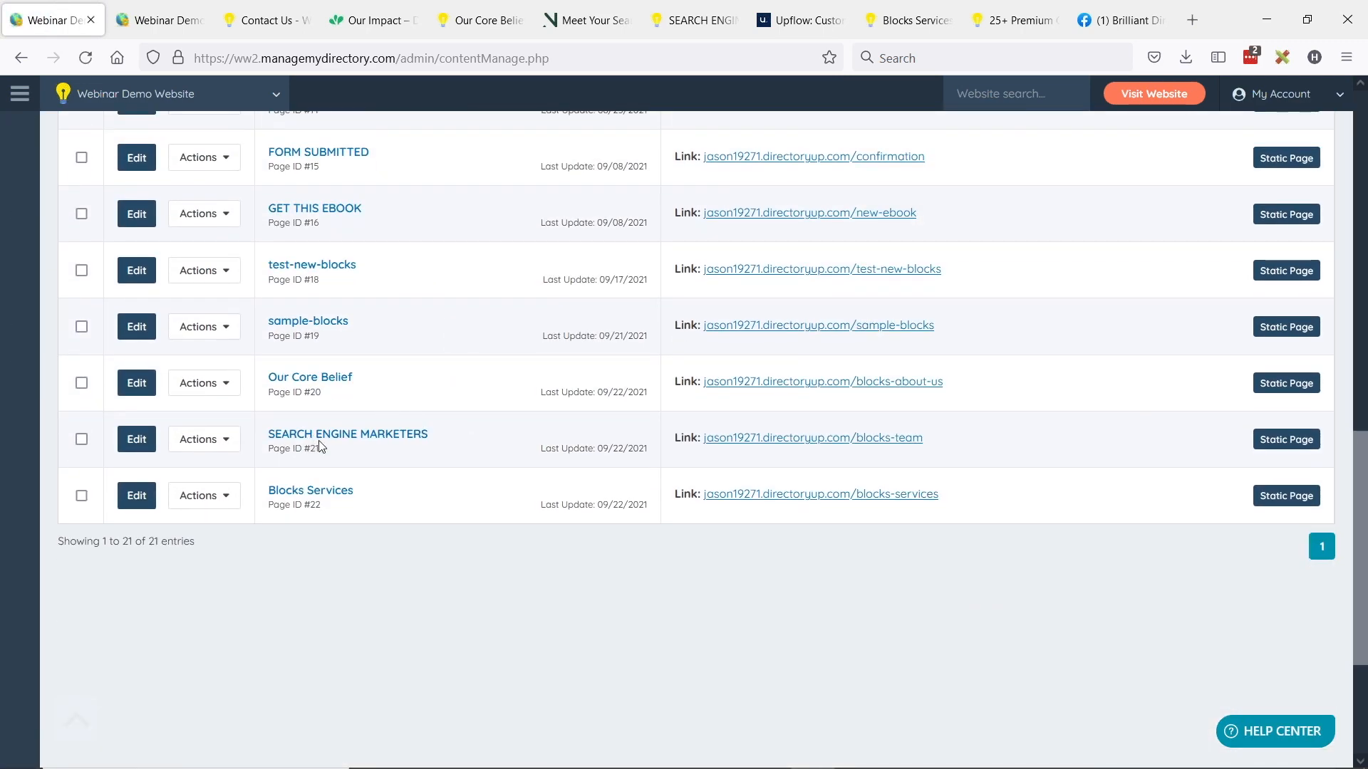
click(132, 440)
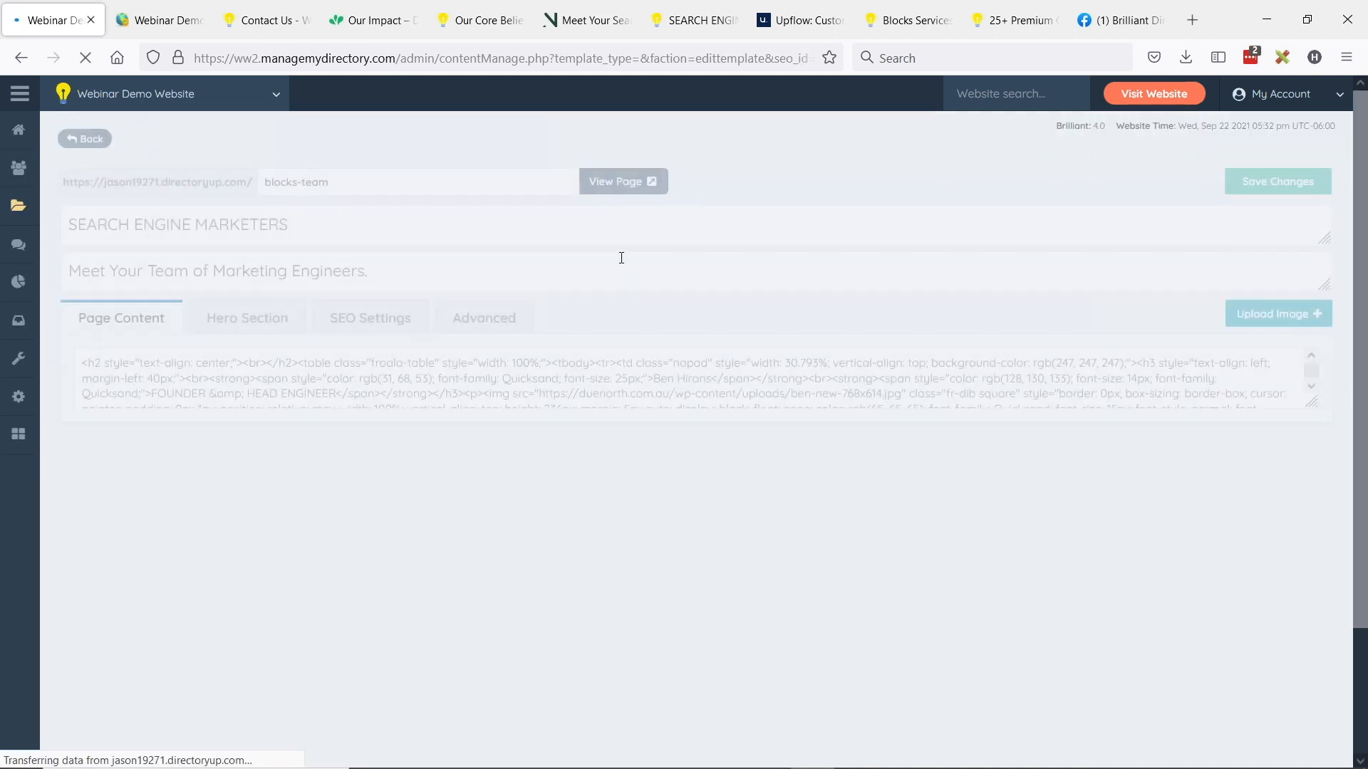
Collapse the Basic Content Blocks, Call to Action and Features categories and look through the ready-made Teams blocks
scroll(710, 216, down, 4)
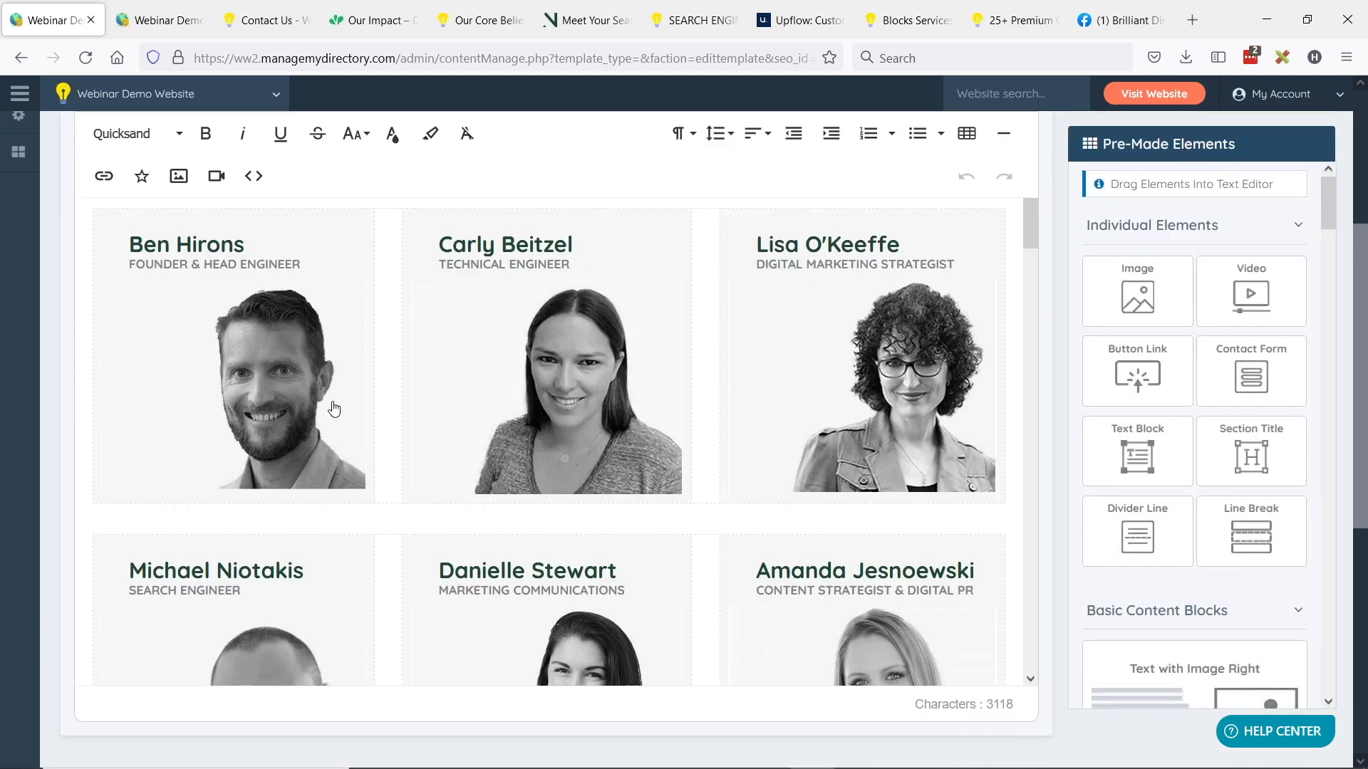
scroll(364, 434, up, 1)
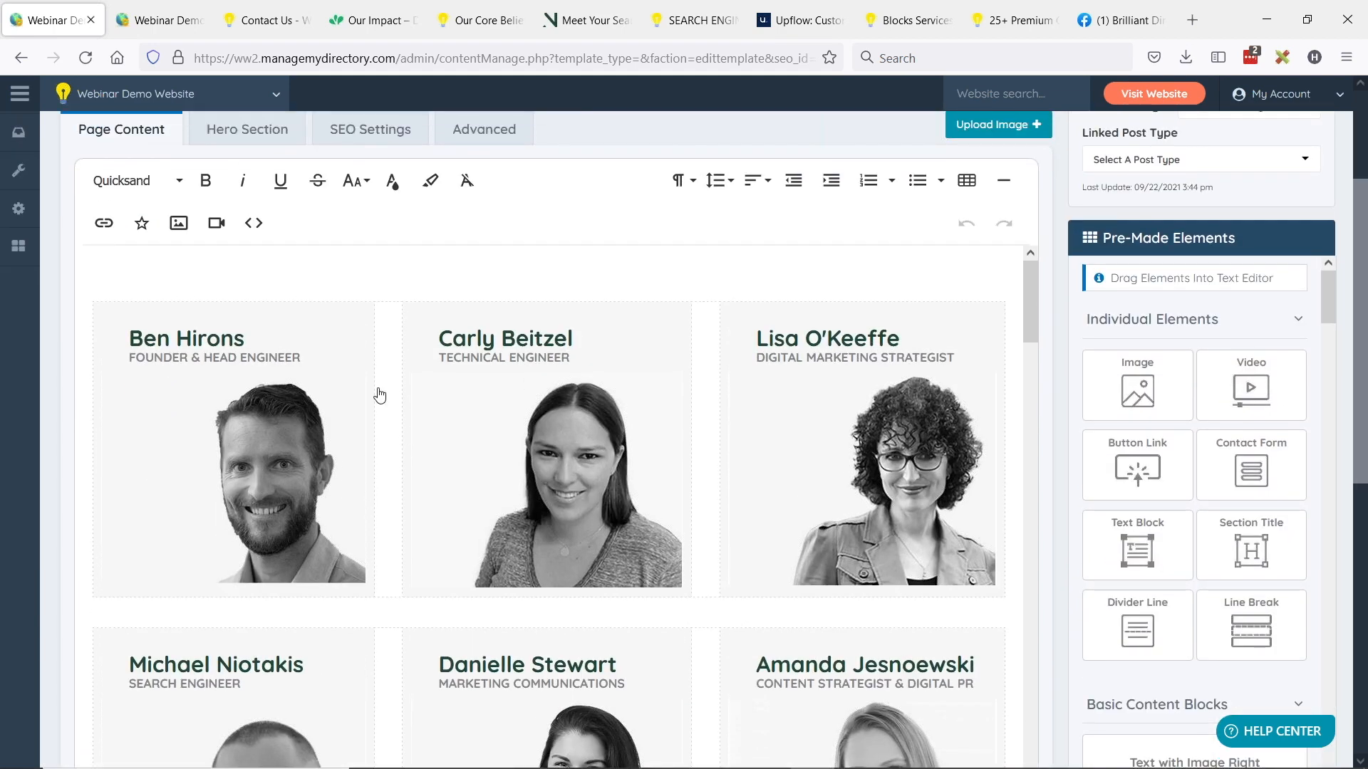
scroll(1240, 431, down, 2)
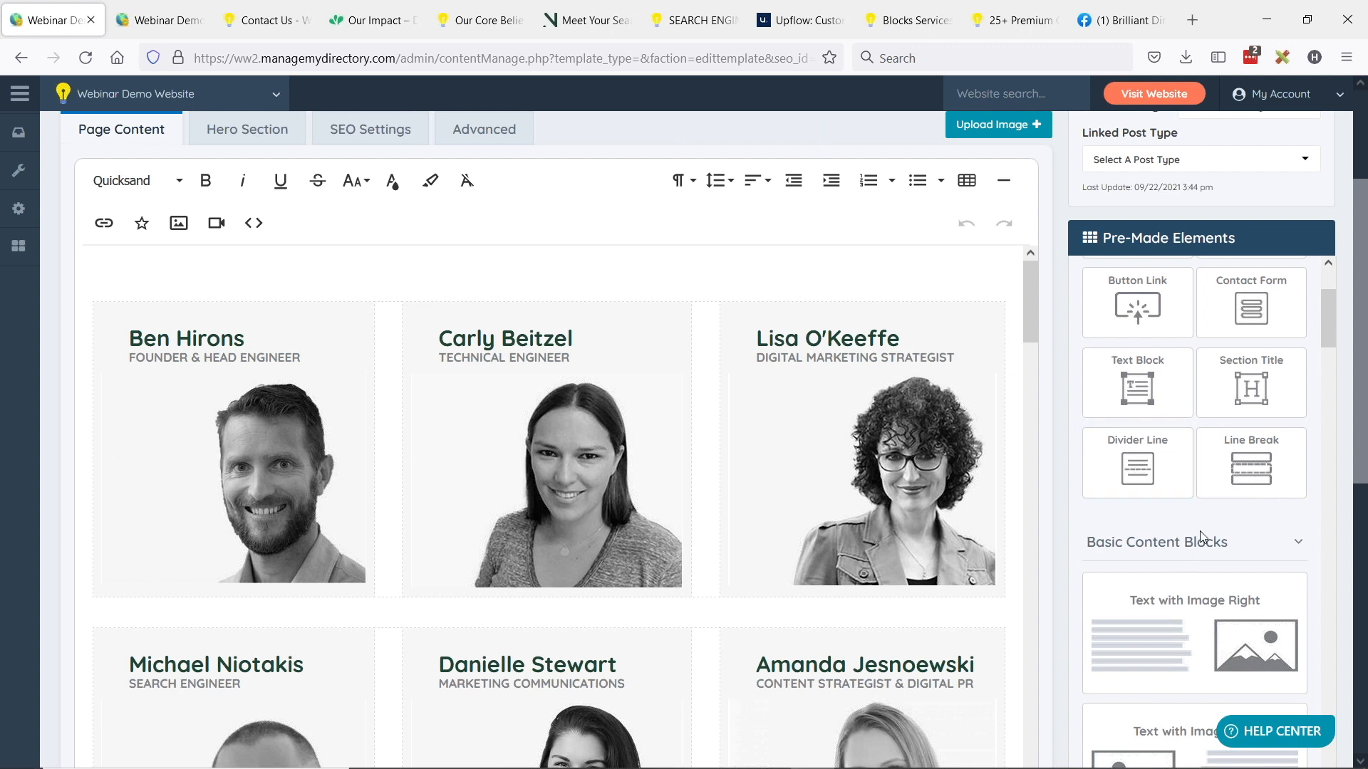
click(1201, 542)
click(1154, 586)
scroll(1135, 474, down, 2)
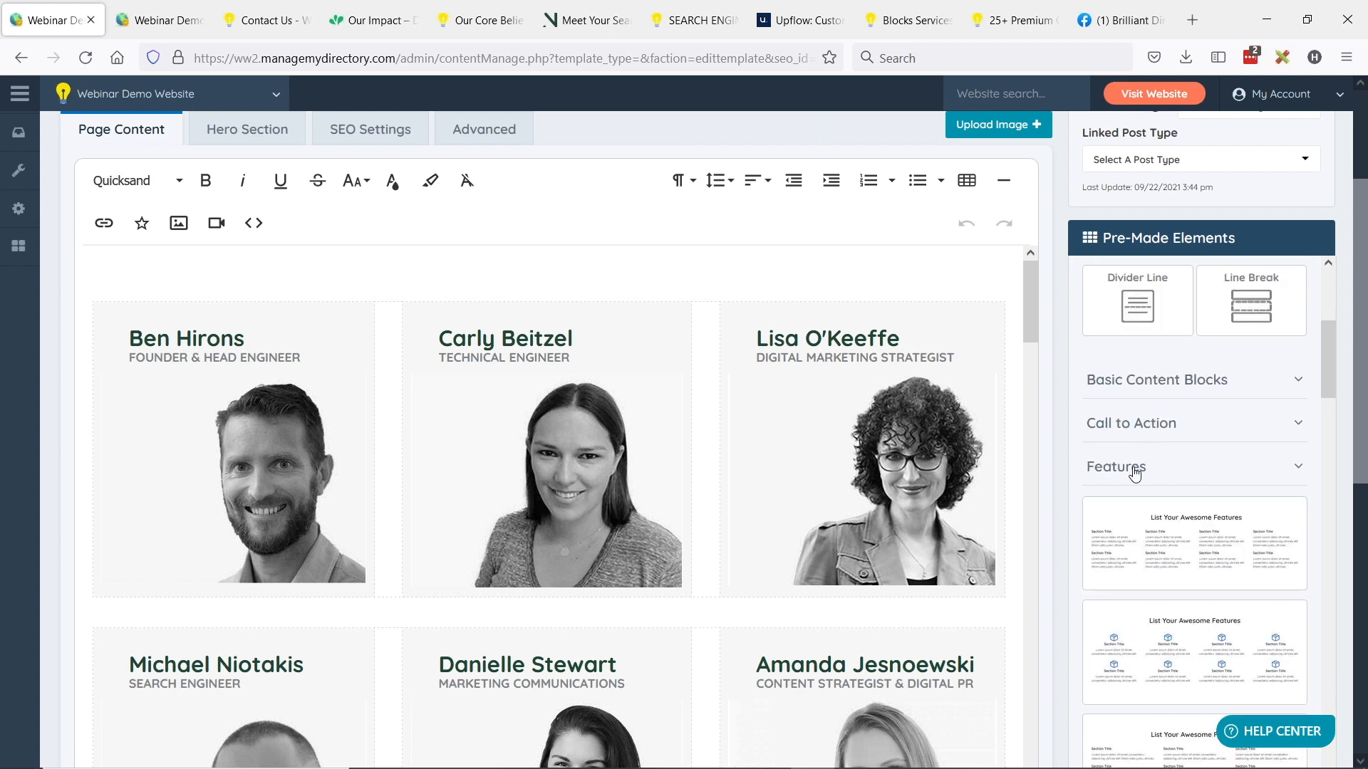
click(1140, 467)
scroll(1197, 413, down, 3)
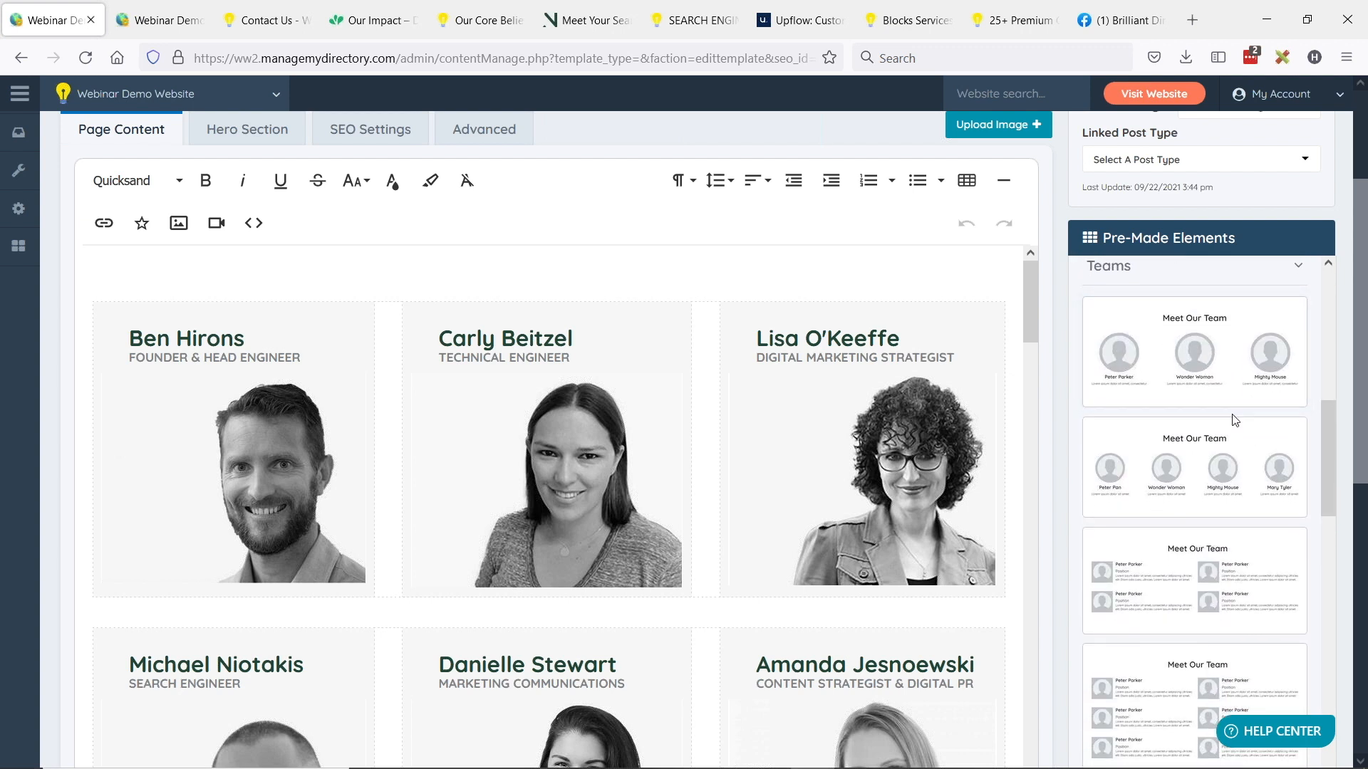
scroll(1235, 420, down, 2)
scroll(1243, 474, up, 2)
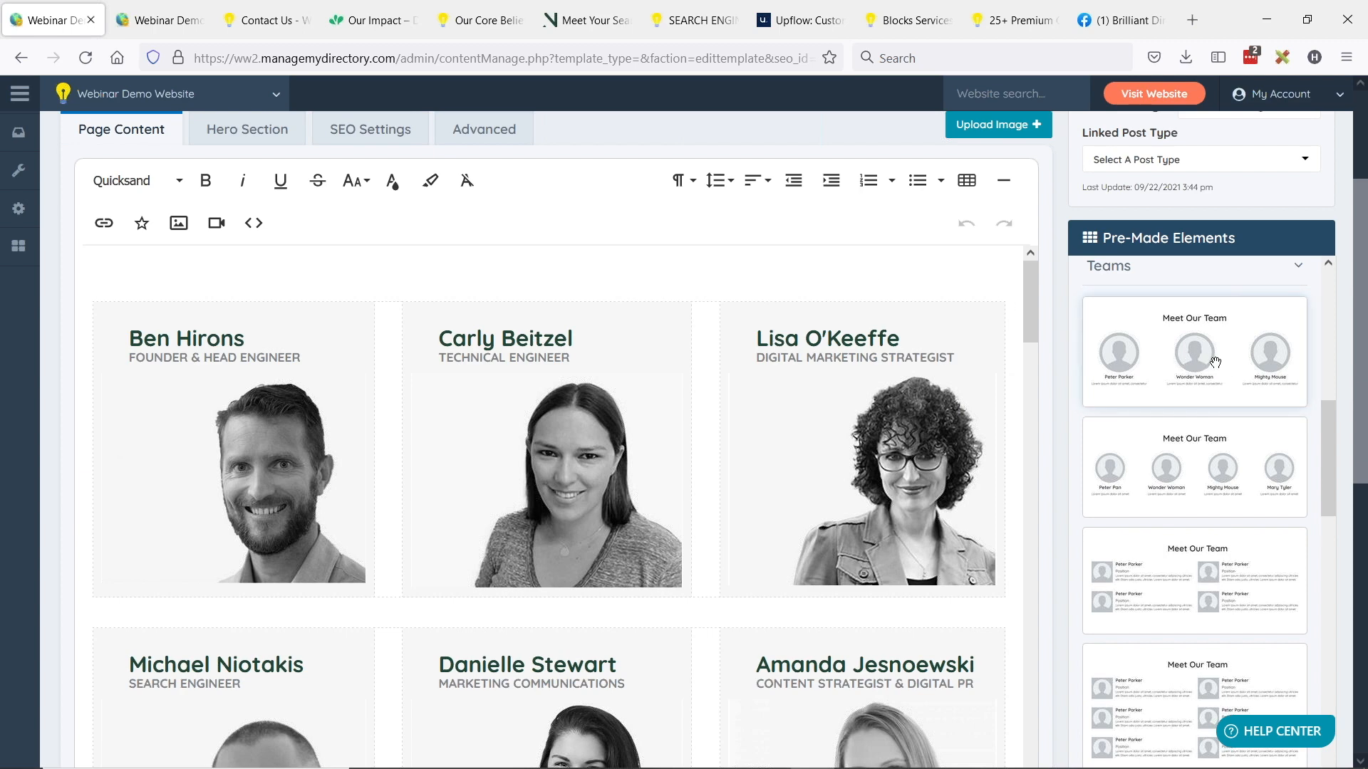
Insert two three-person "Meet Our Team" blocks above the existing team grid and delete the heading and gap between them
drag(1239, 368, 606, 281)
drag(872, 547, 544, 605)
double_click(541, 399)
triple_click(541, 398)
key(BackSpace)
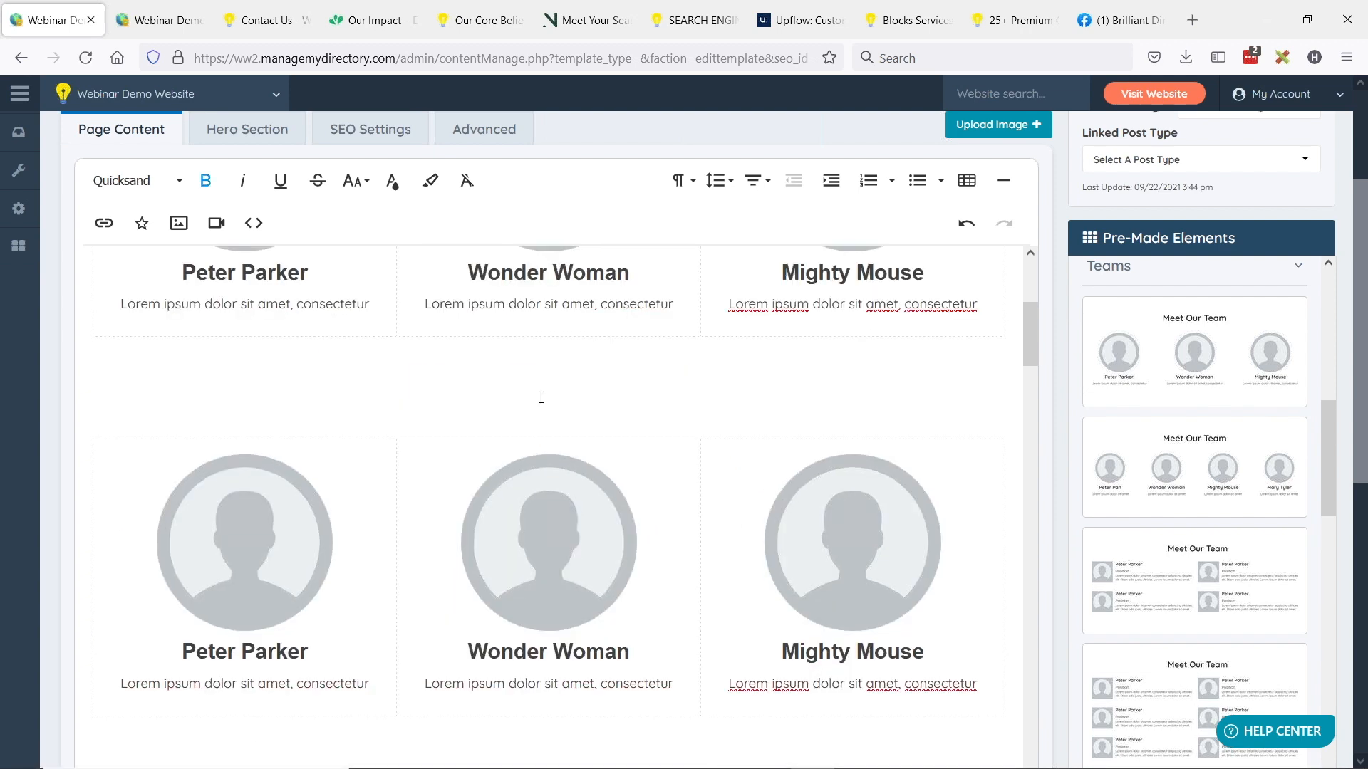
key(BackSpace)
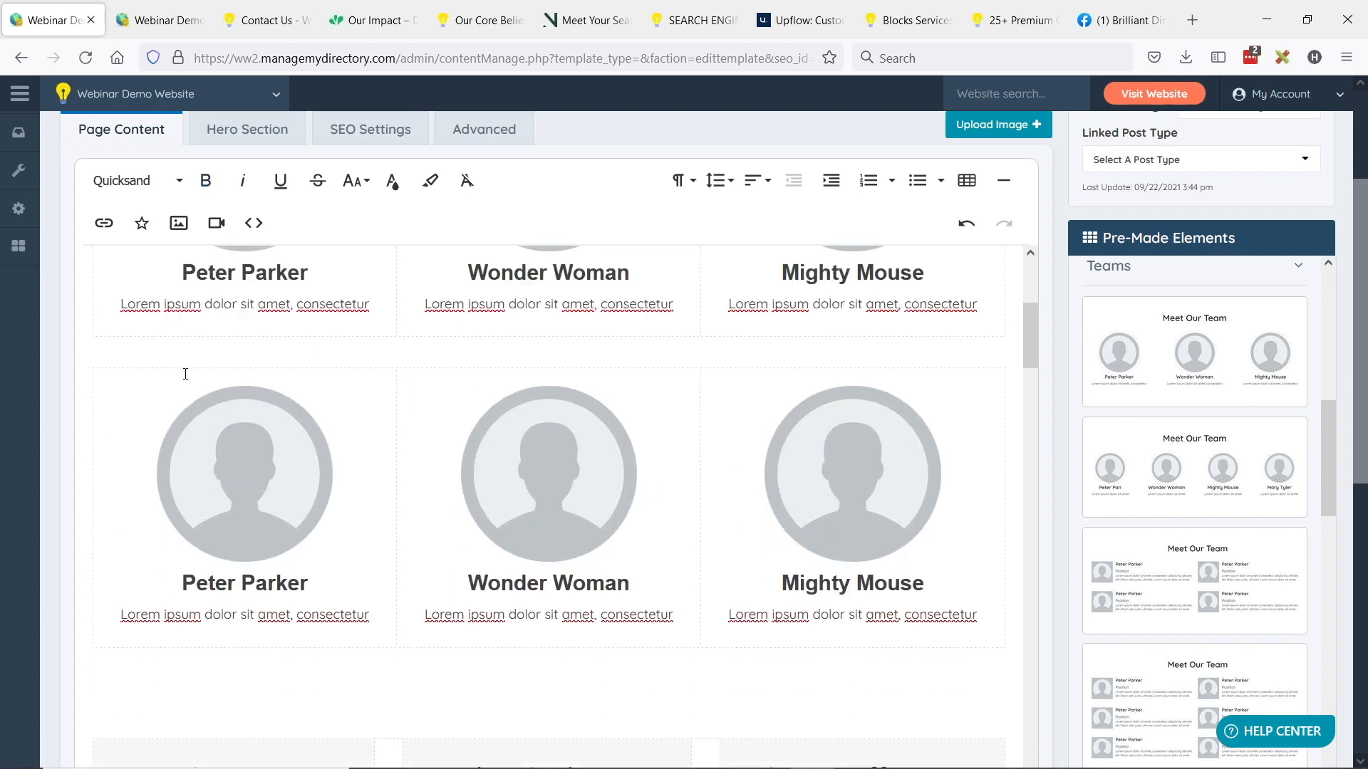
Compare the placeholder team rows with the customized team grid and examine the page content down to the "Core Values." section
scroll(715, 421, down, 5)
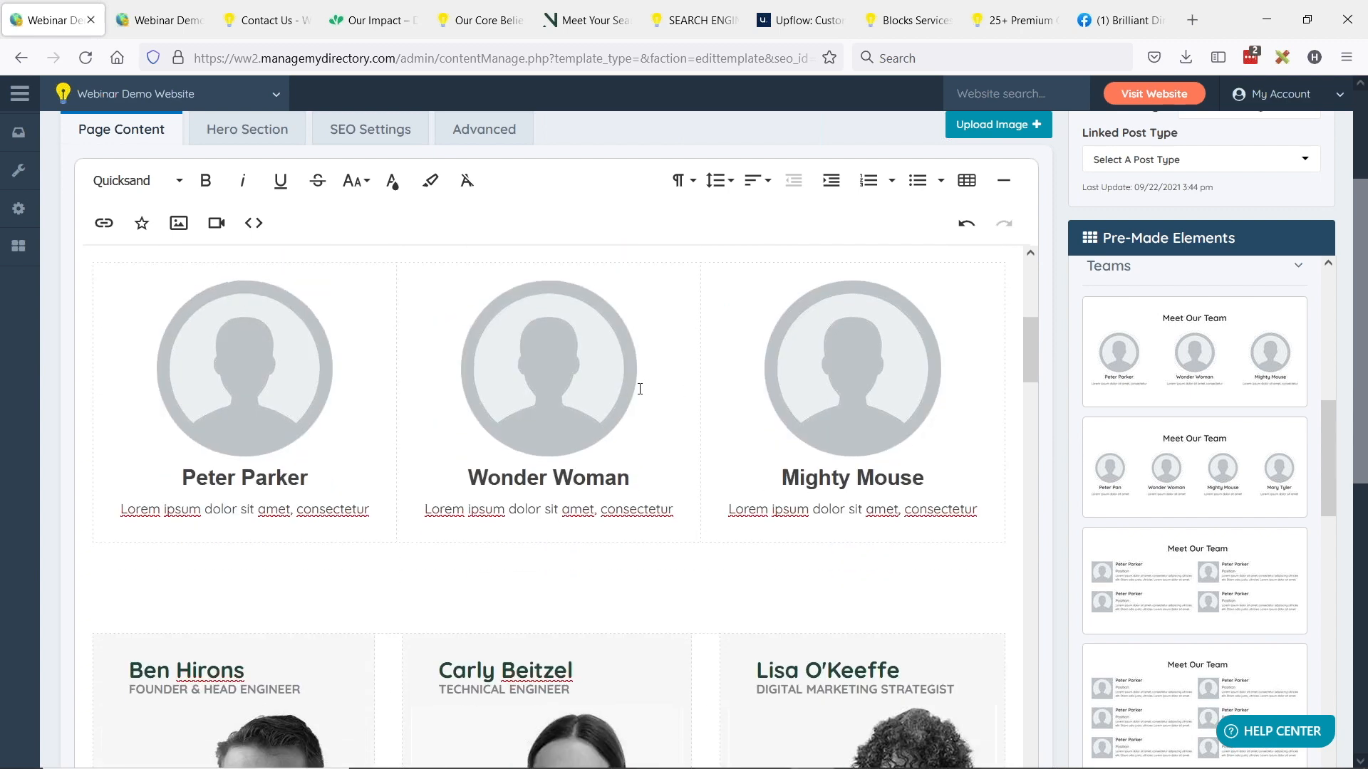
scroll(718, 305, down, 1)
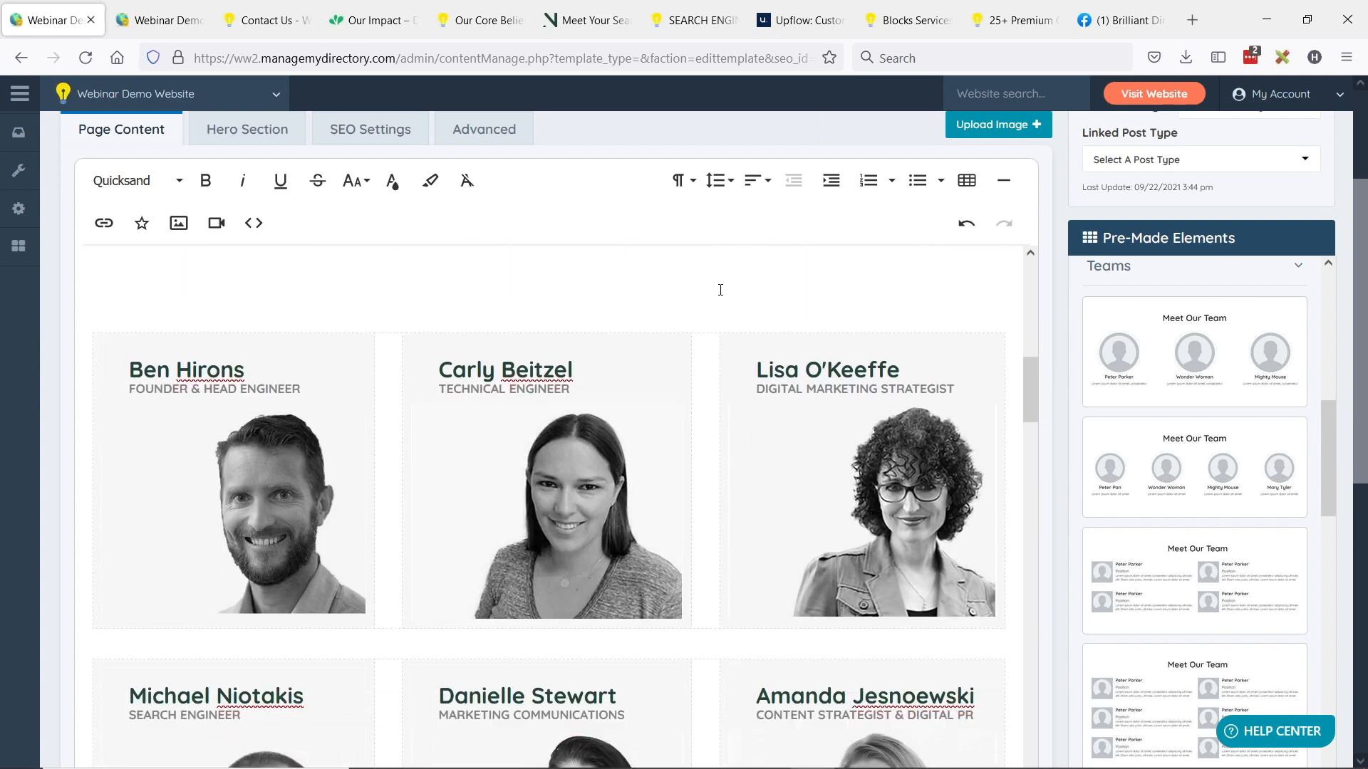
scroll(721, 289, up, 5)
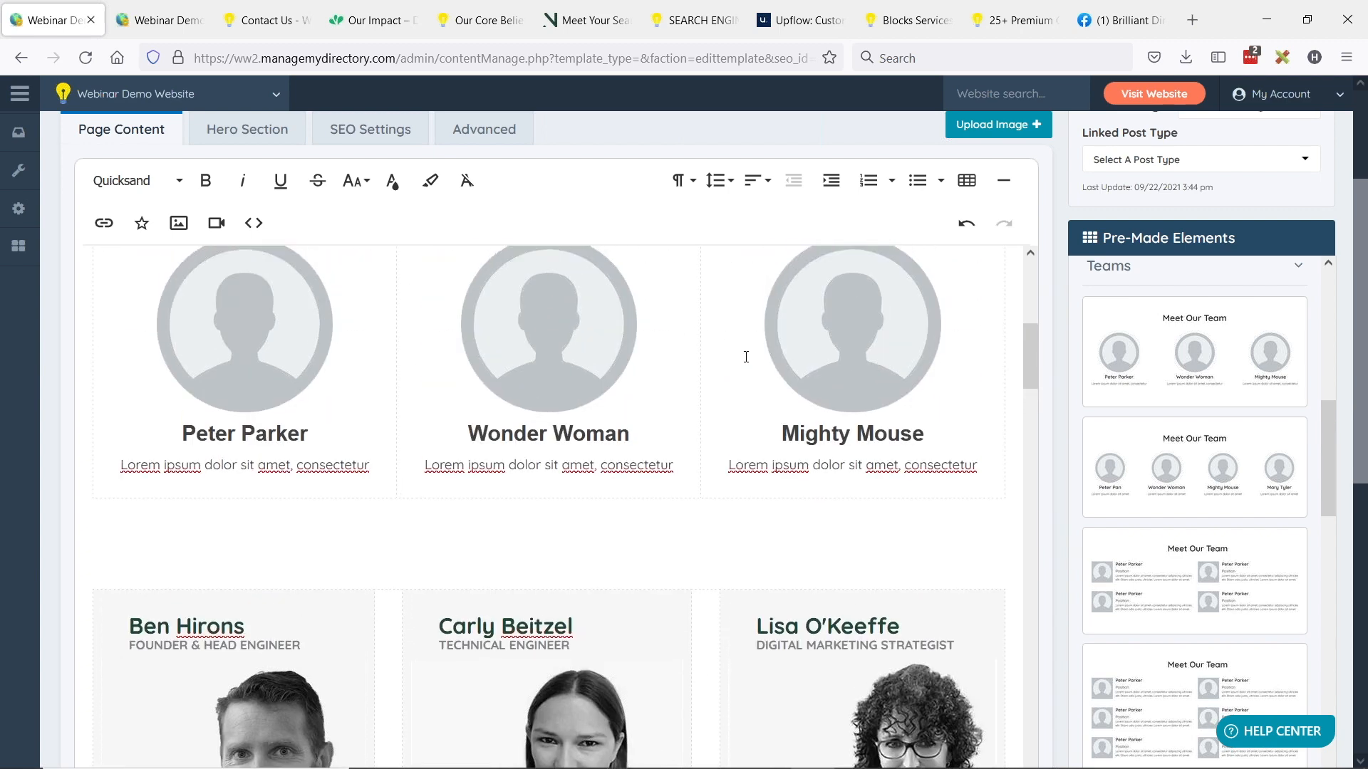
scroll(746, 359, down, 2)
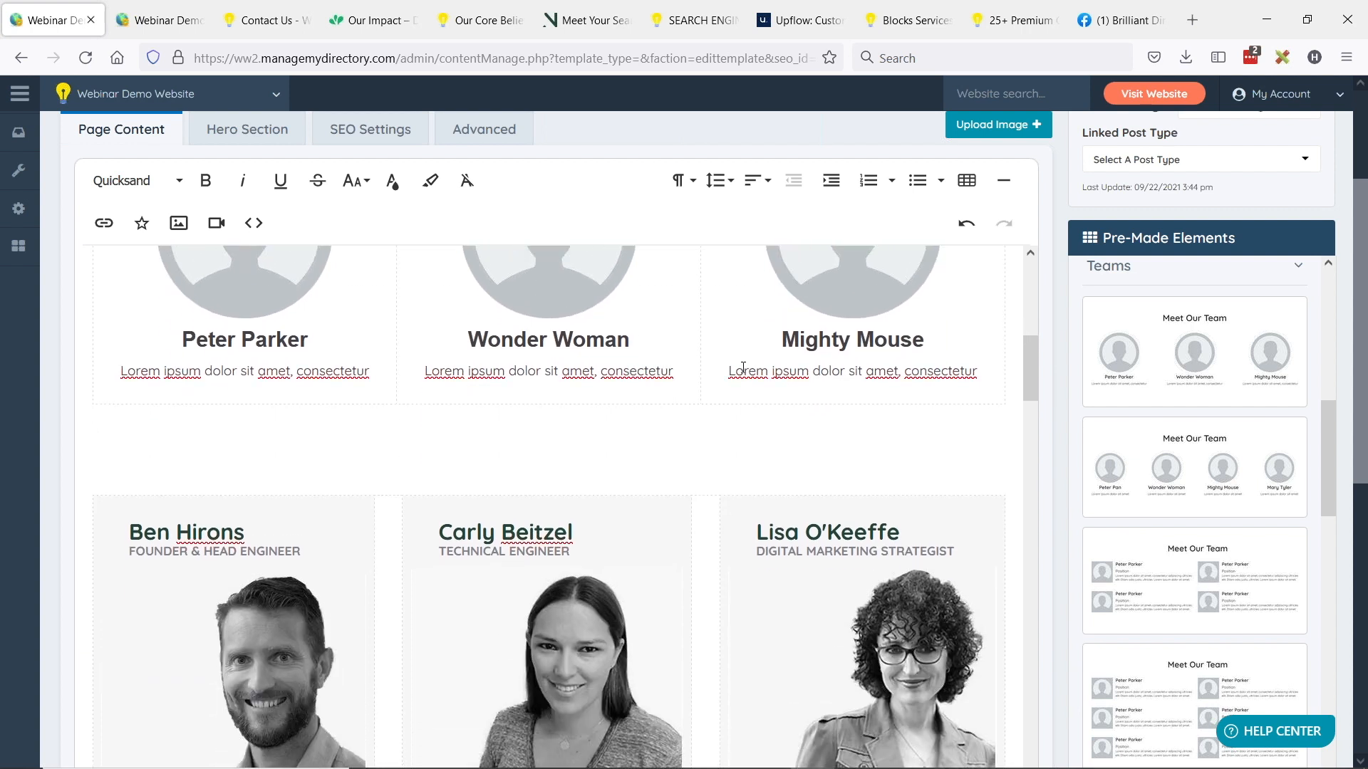
scroll(738, 435, down, 2)
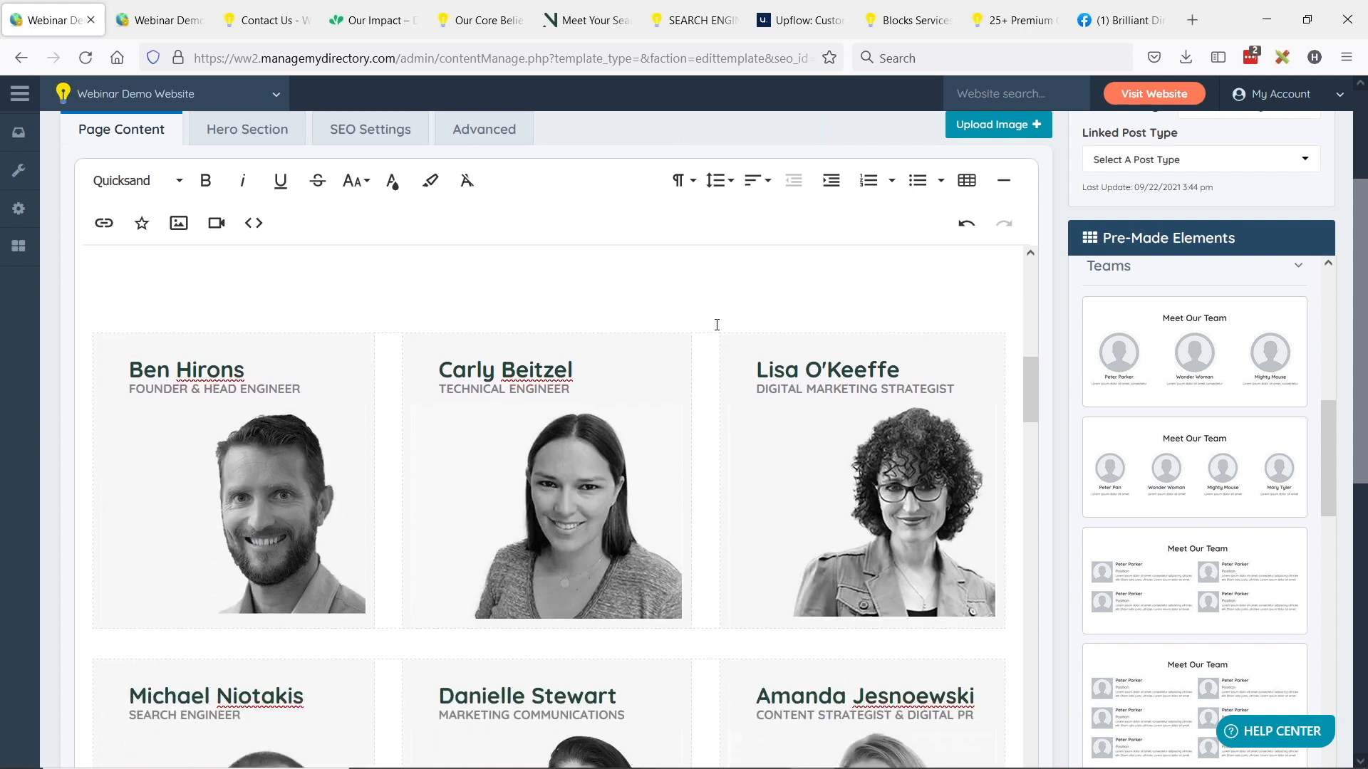
scroll(709, 274, down, 2)
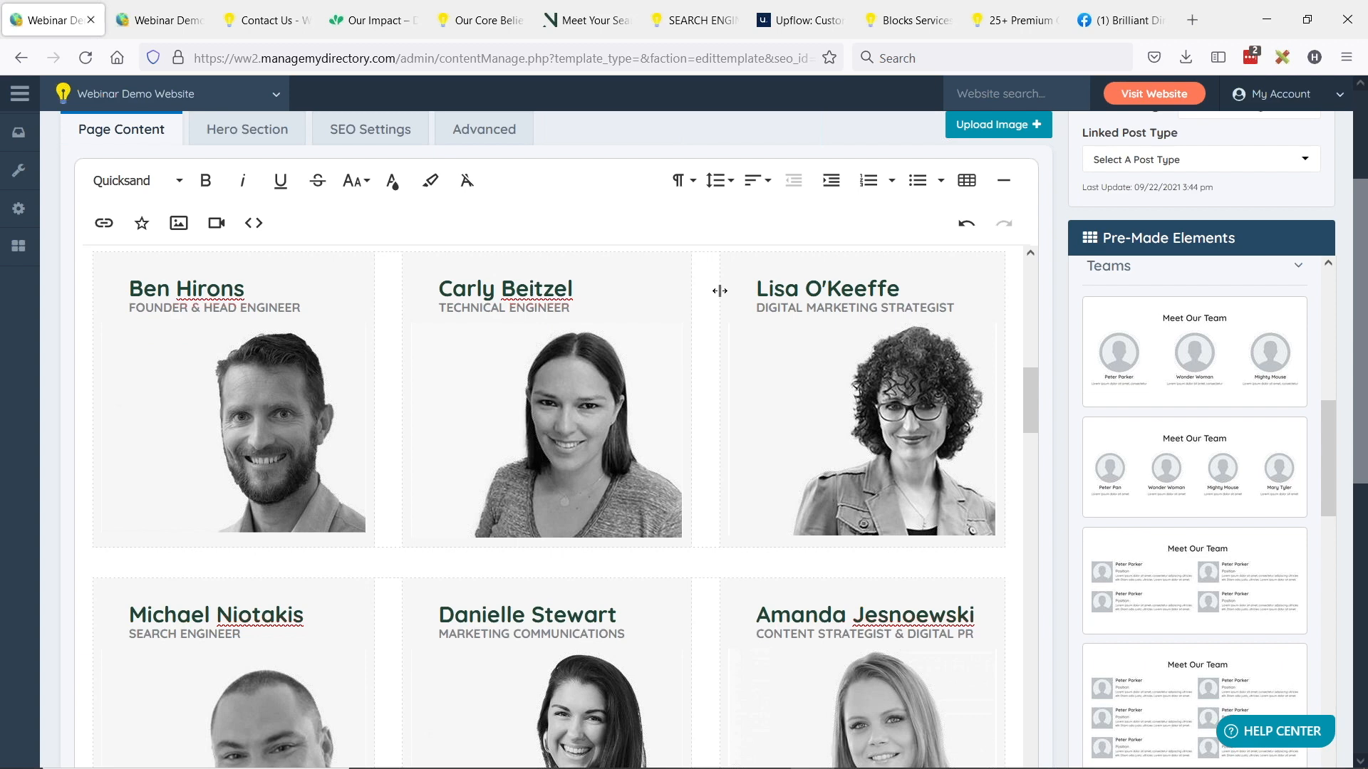
scroll(722, 308, down, 6)
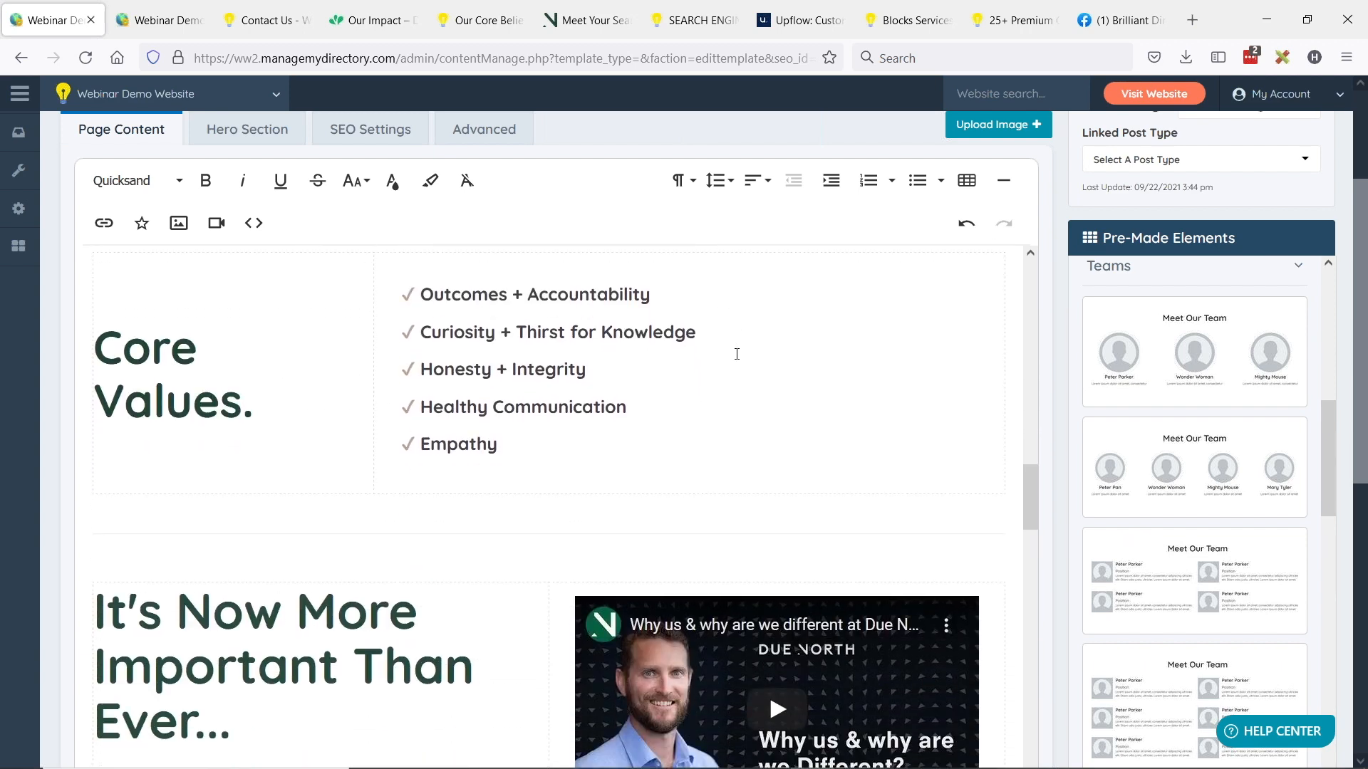
scroll(724, 360, up, 1)
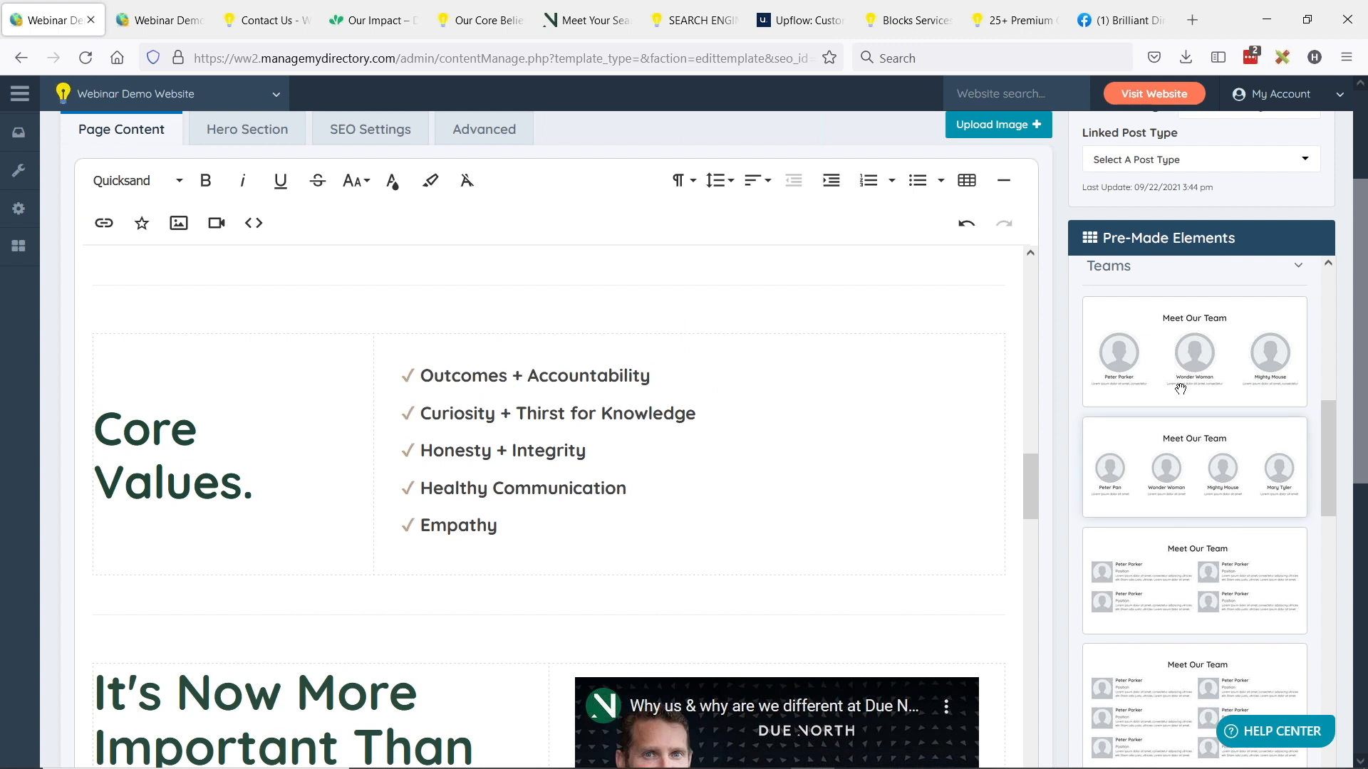
Collapse the Teams category and browse the Content blocks for a layout resembling the "Core Values." section
click(1114, 275)
scroll(1242, 427, up, 1)
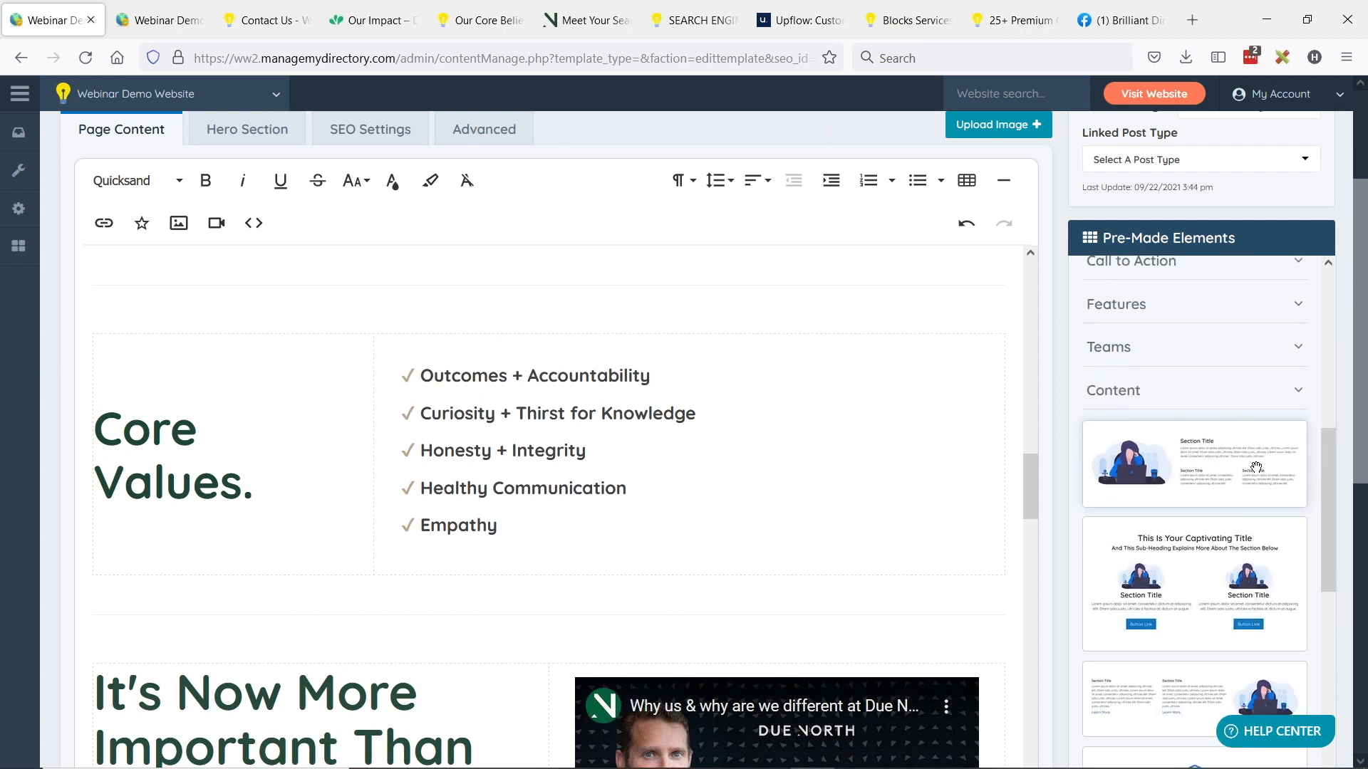
scroll(1264, 474, up, 2)
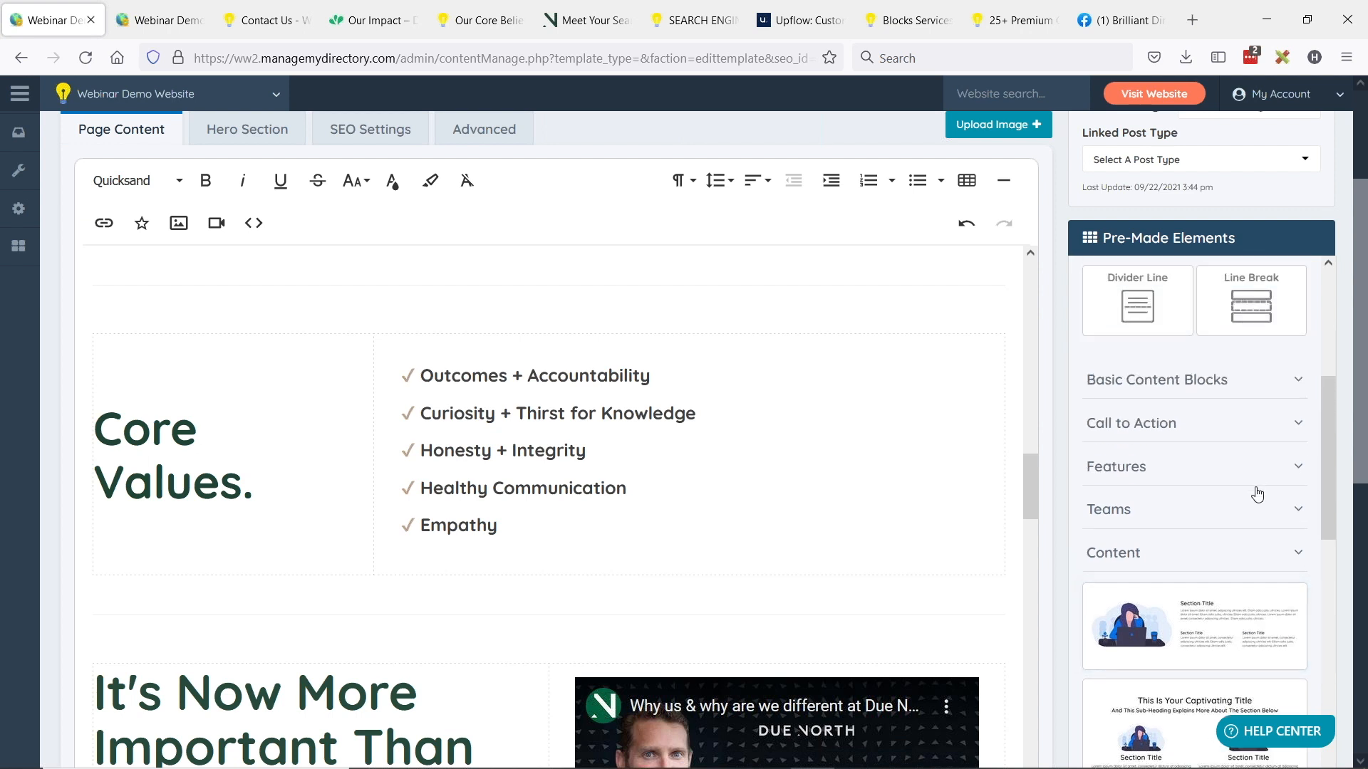
scroll(1248, 495, down, 6)
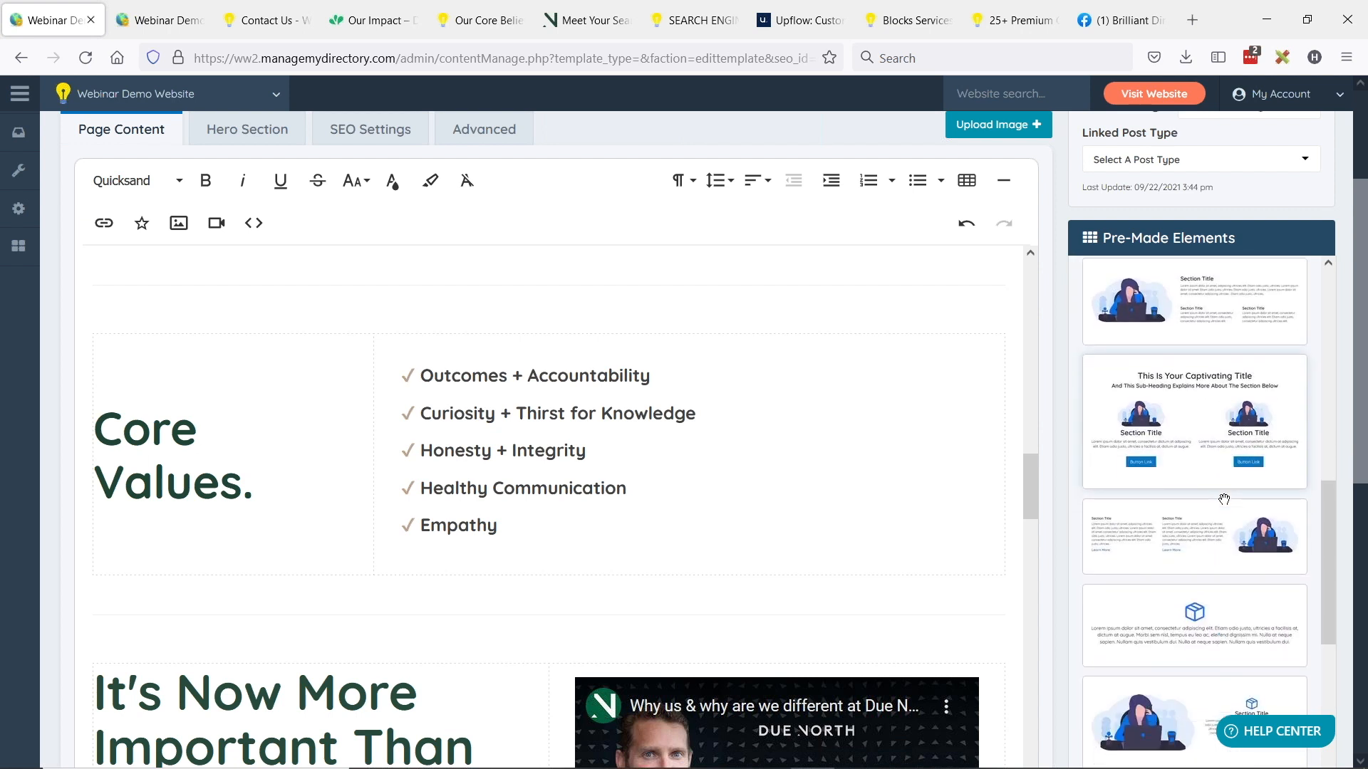
scroll(1246, 537, down, 2)
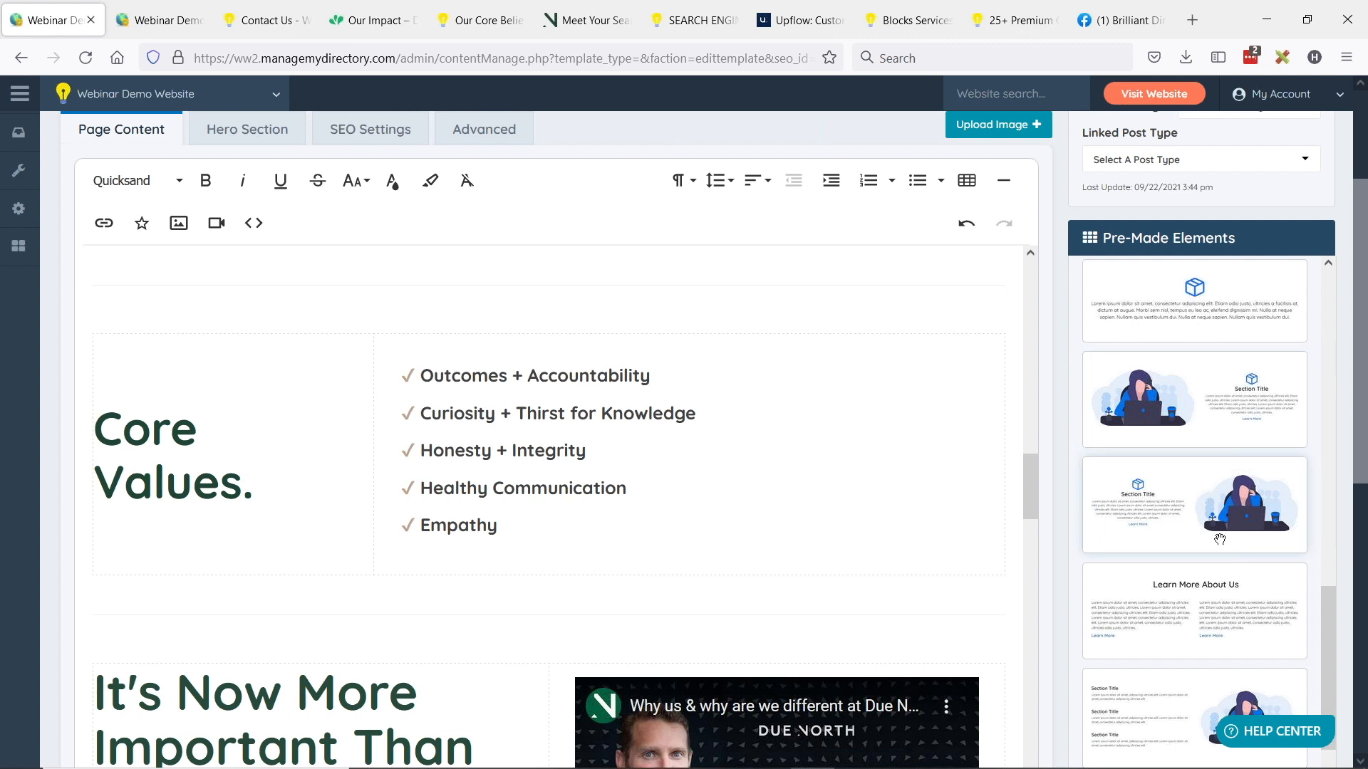
Select the checkmark before "Outcomes + Accountability" and examine the special symbols available for insertion
mouse_move(419, 375)
mouse_down()
mouse_move(398, 375)
mouse_move(415, 374)
mouse_up()
click(450, 375)
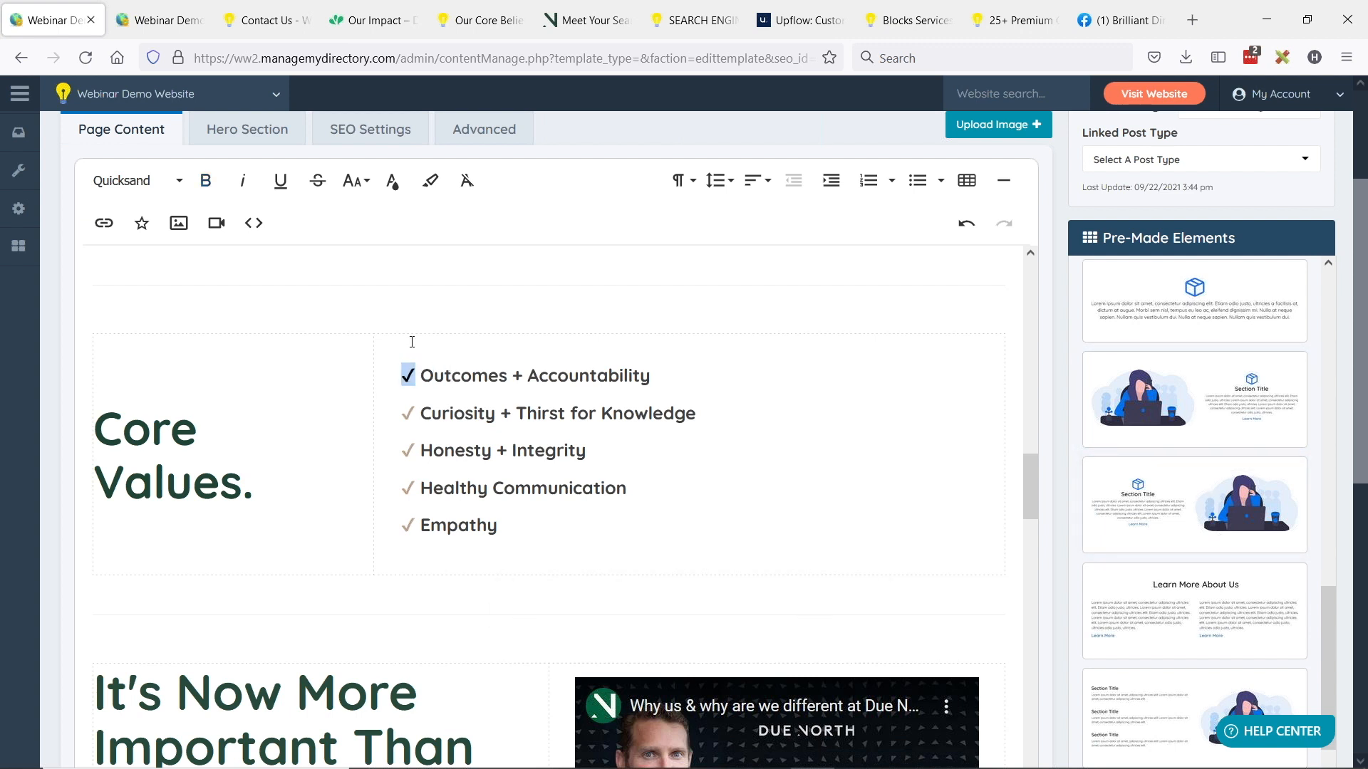
click(140, 224)
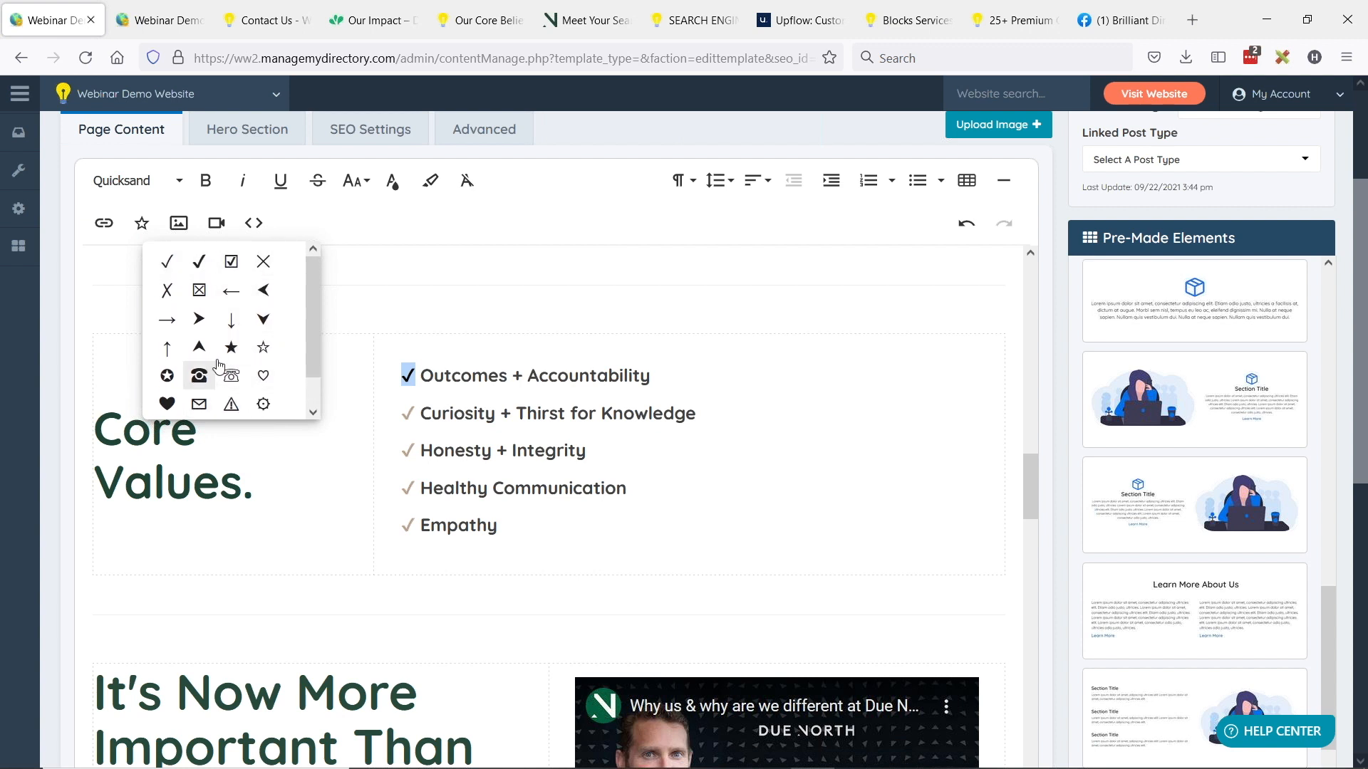
scroll(219, 362, down, 1)
scroll(225, 366, up, 1)
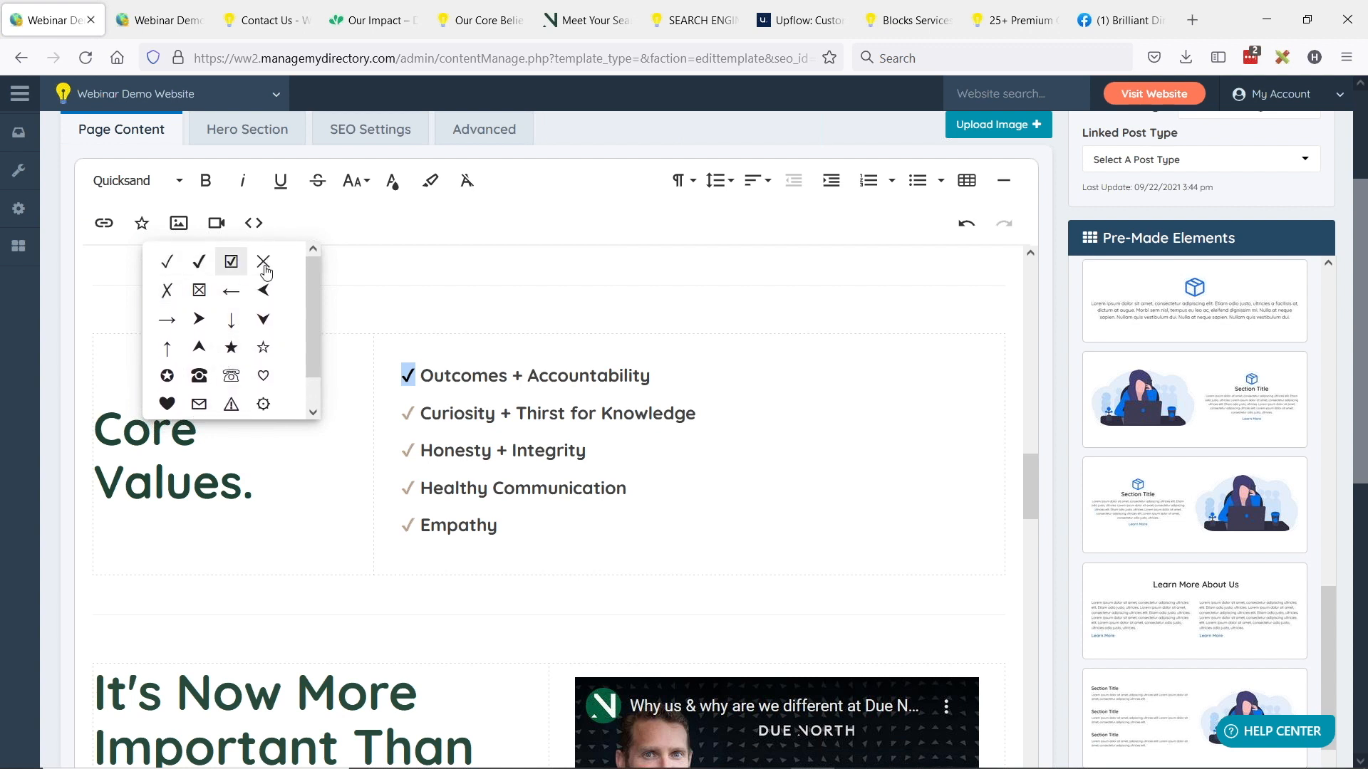
click(408, 368)
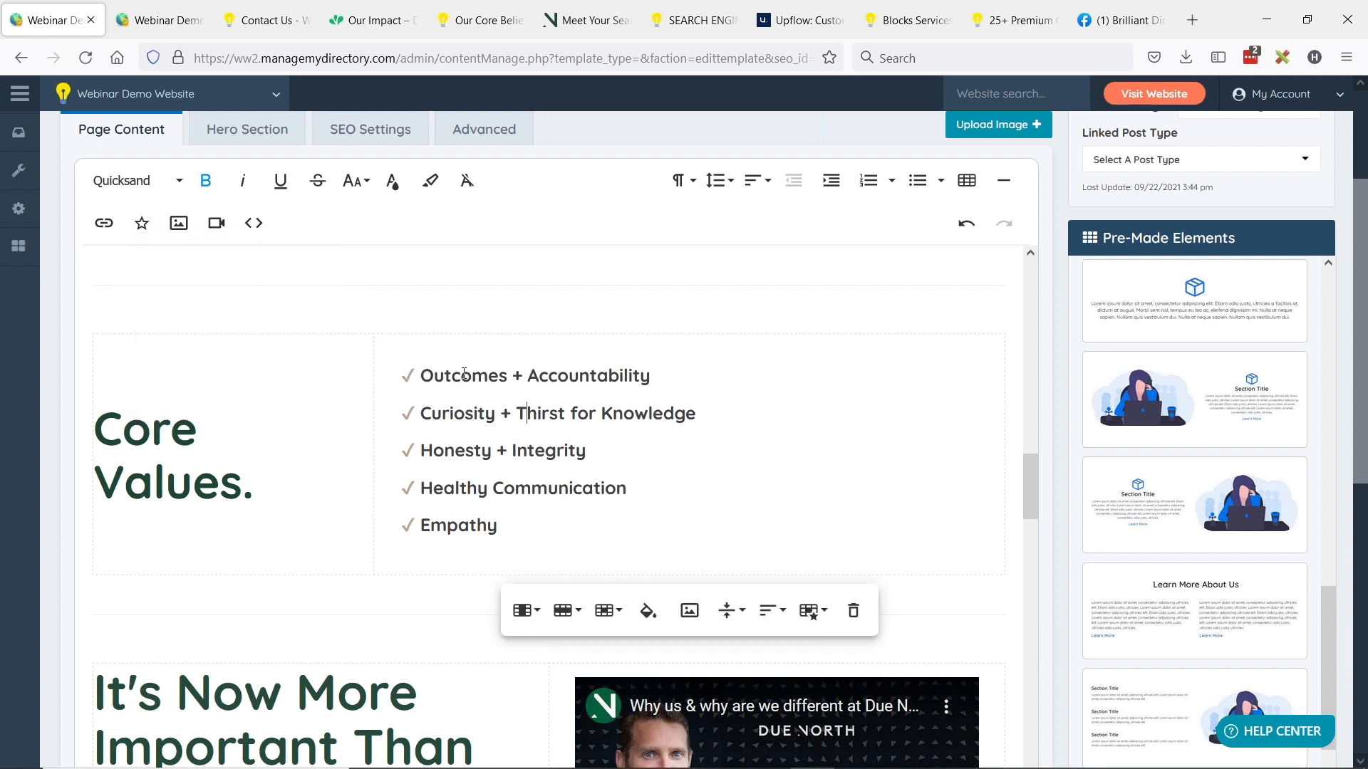
Compare the "It's Now More Important Than Ever..." text and video section with the available Content blocks
scroll(479, 315, down, 5)
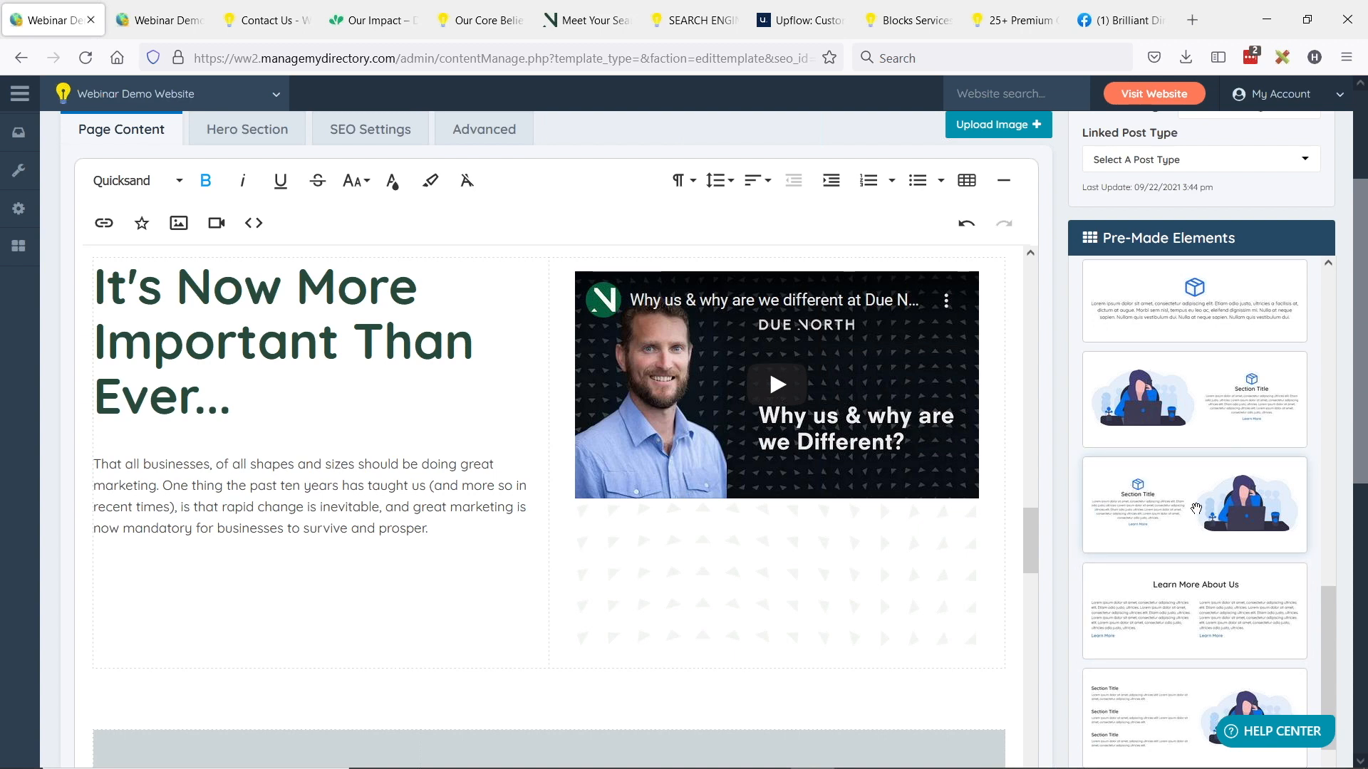
scroll(1196, 508, down, 5)
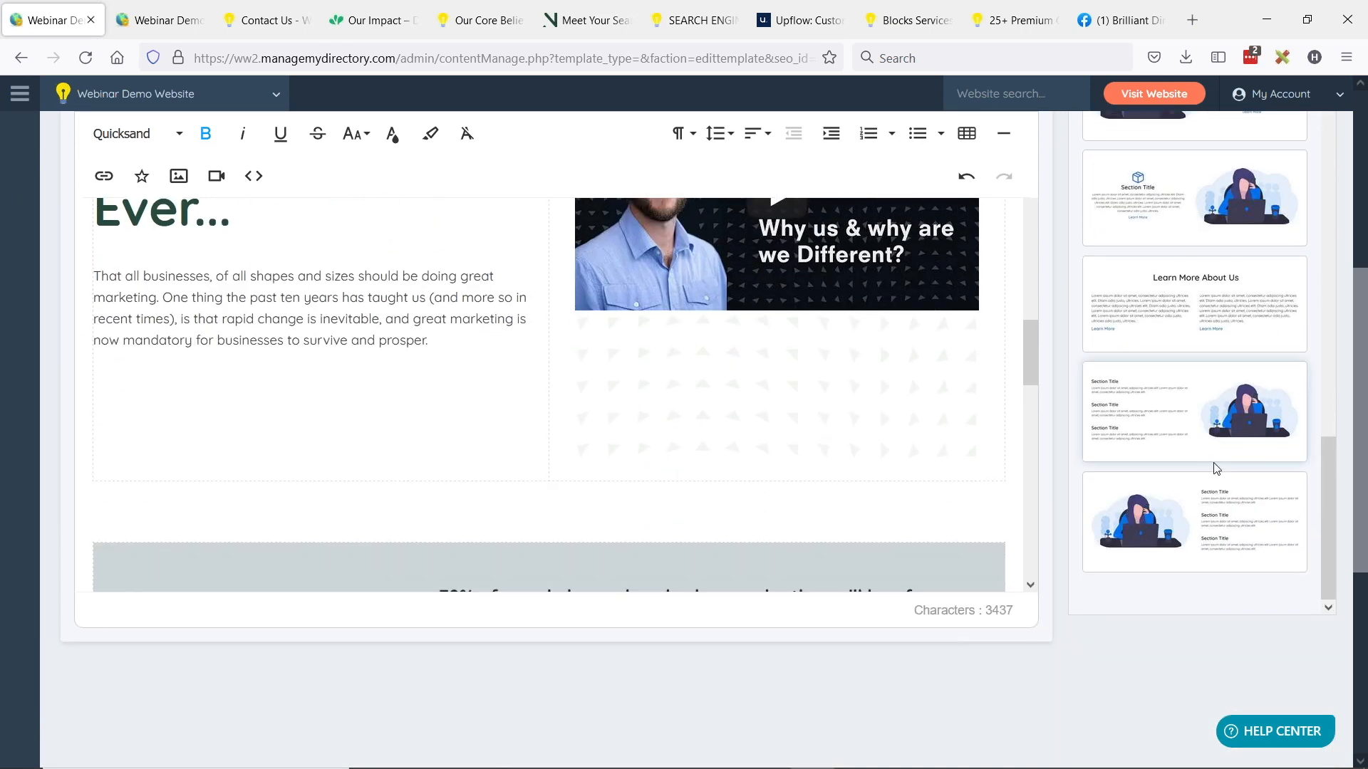
scroll(1216, 468, up, 2)
scroll(1053, 373, up, 3)
scroll(1102, 434, down, 3)
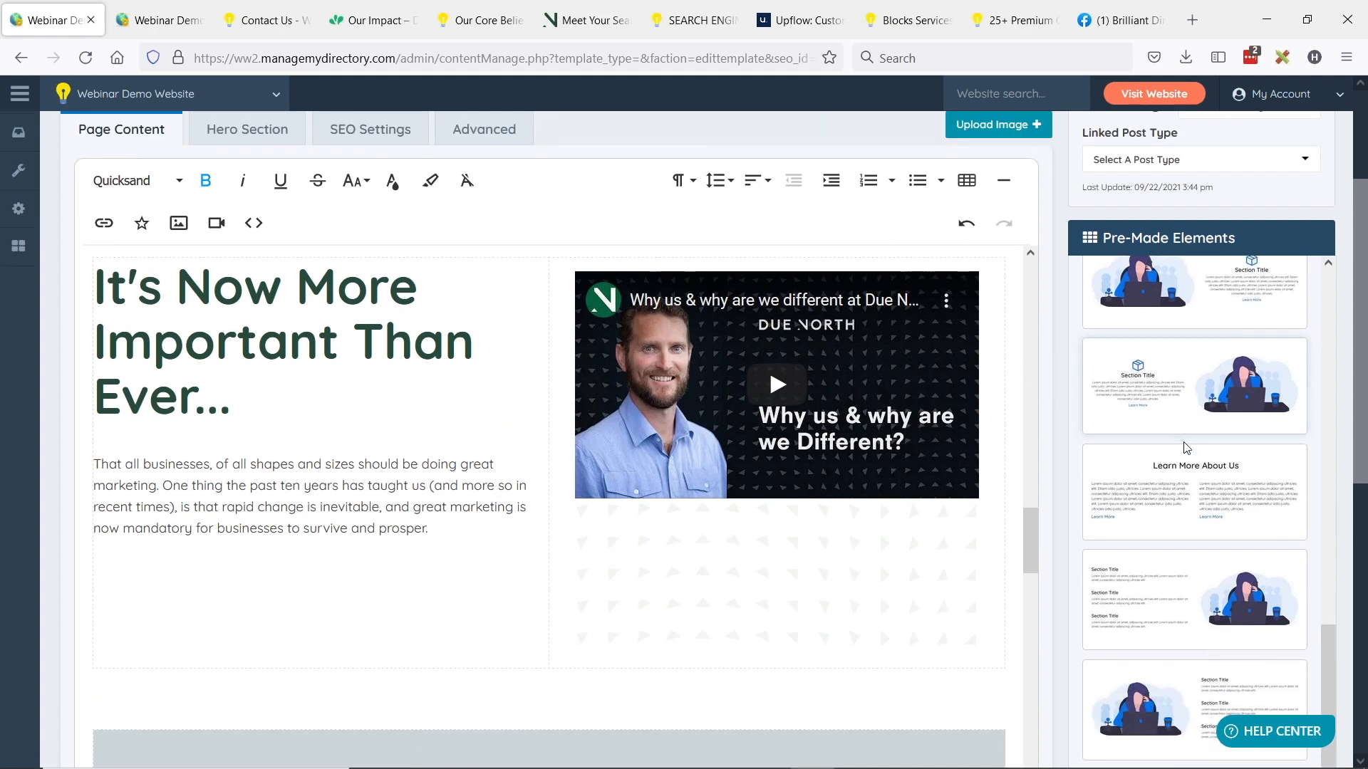
scroll(1062, 366, up, 2)
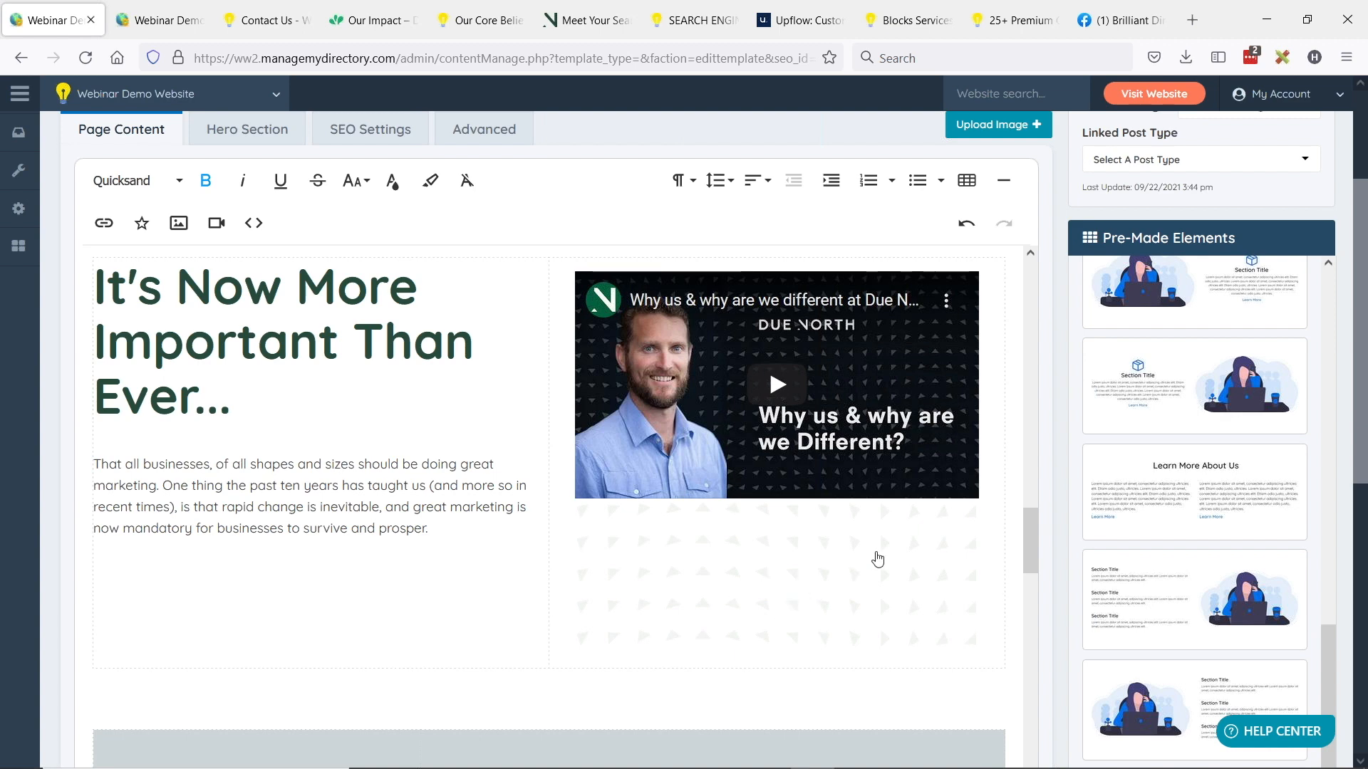
scroll(1211, 509, up, 10)
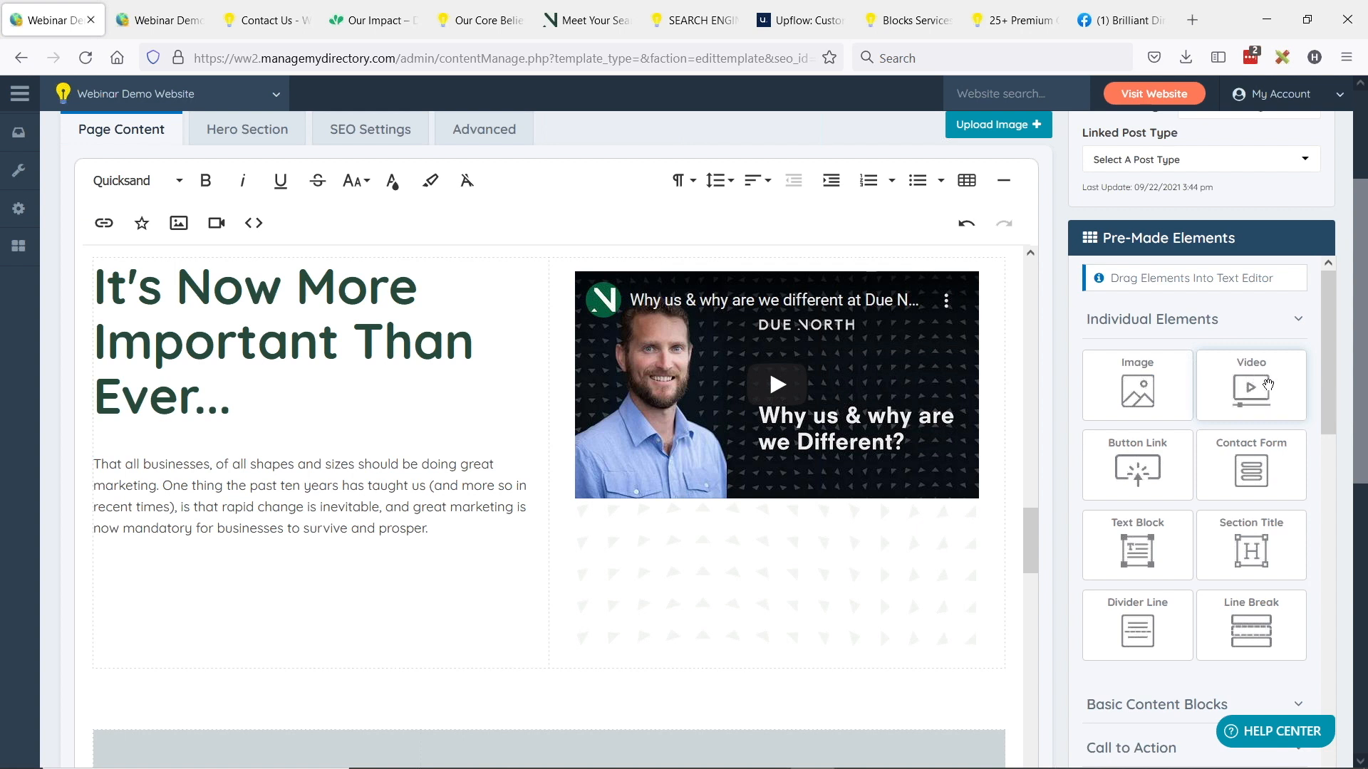
drag(1268, 385, 210, 605)
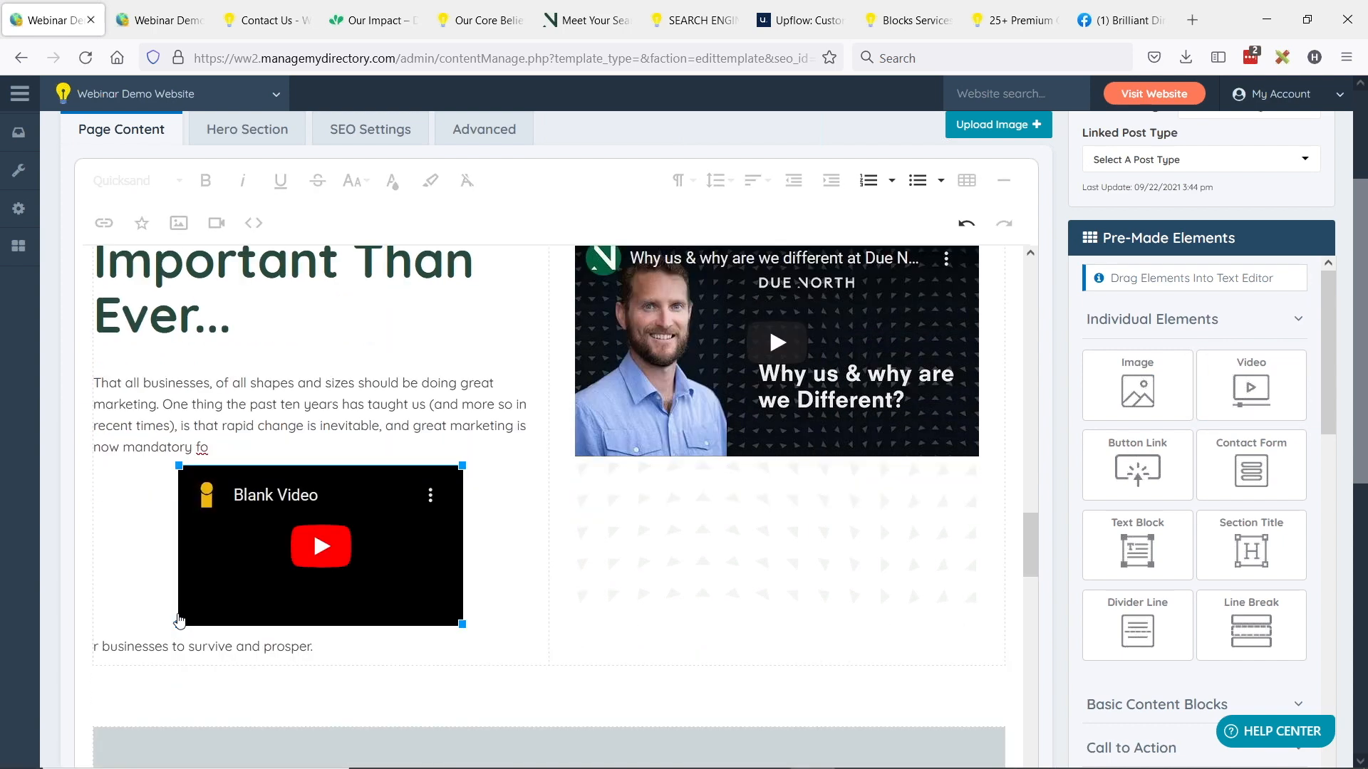
key(ctrl+z)
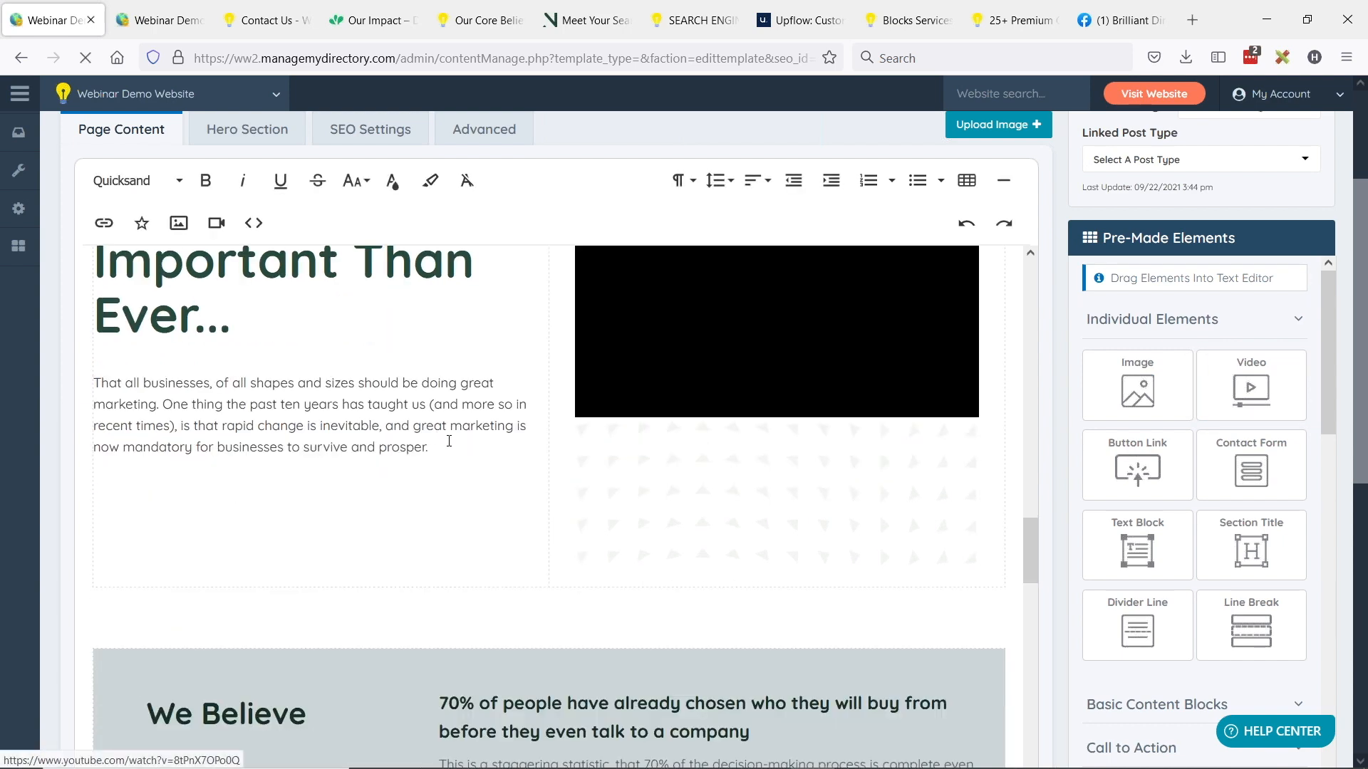
click(447, 446)
click(419, 453)
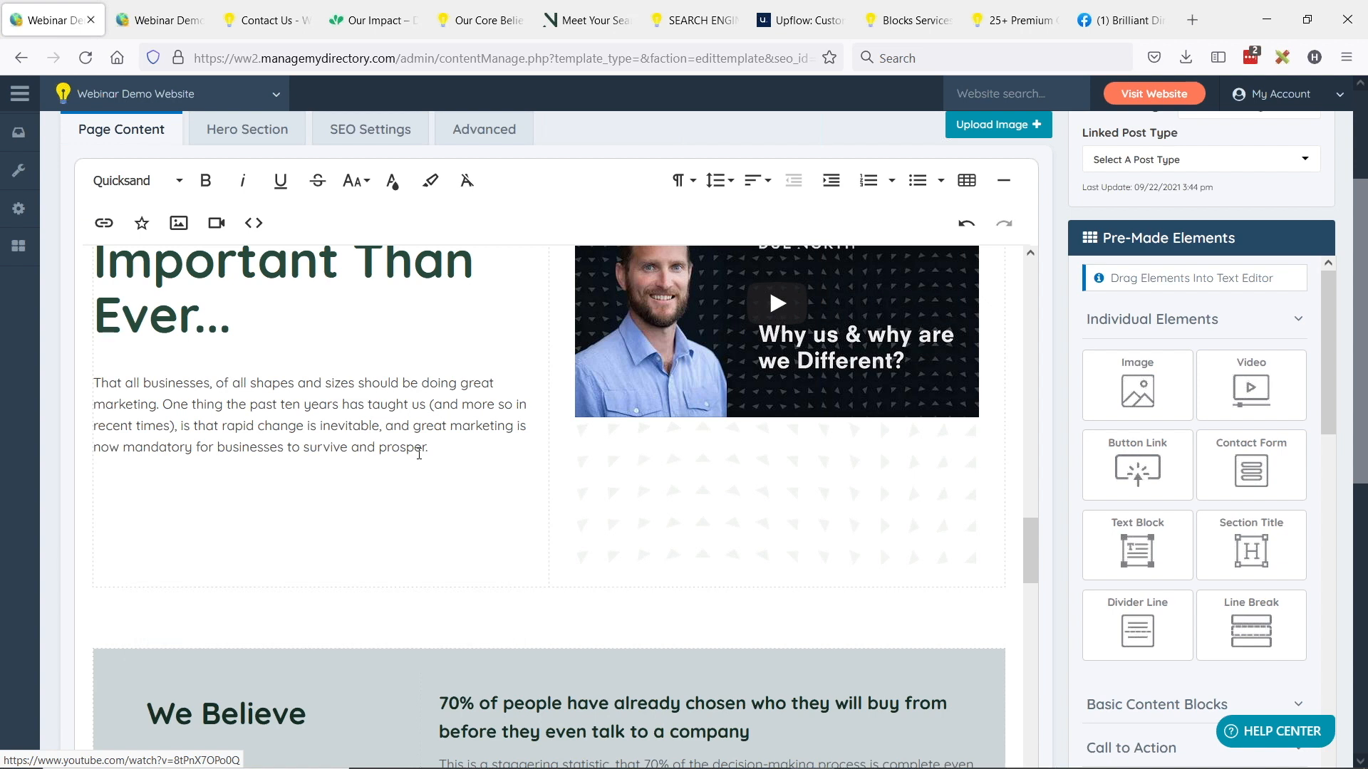
Insert a Video element below the "It's Now More Important Than Ever..." paragraph and view its URL and embed code replacement options
drag(1221, 385, 215, 528)
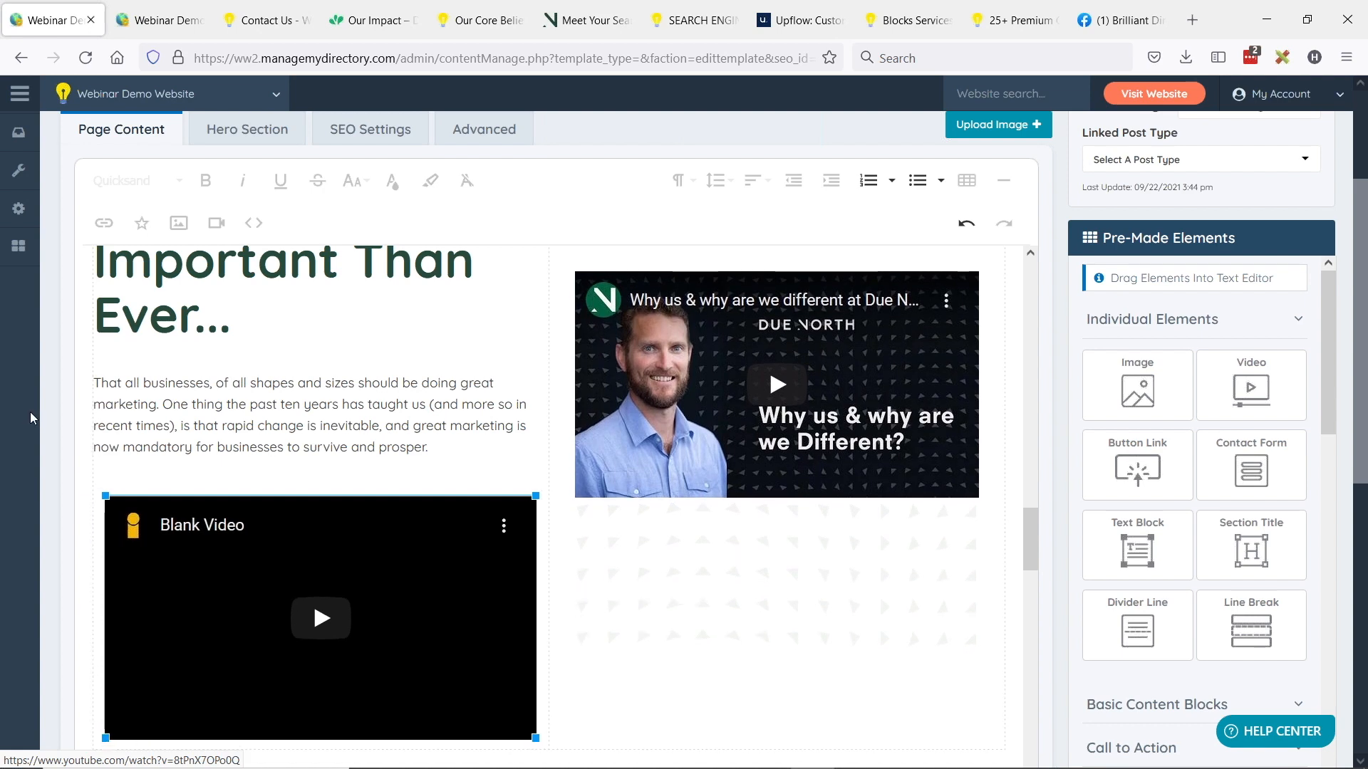
scroll(210, 406, down, 2)
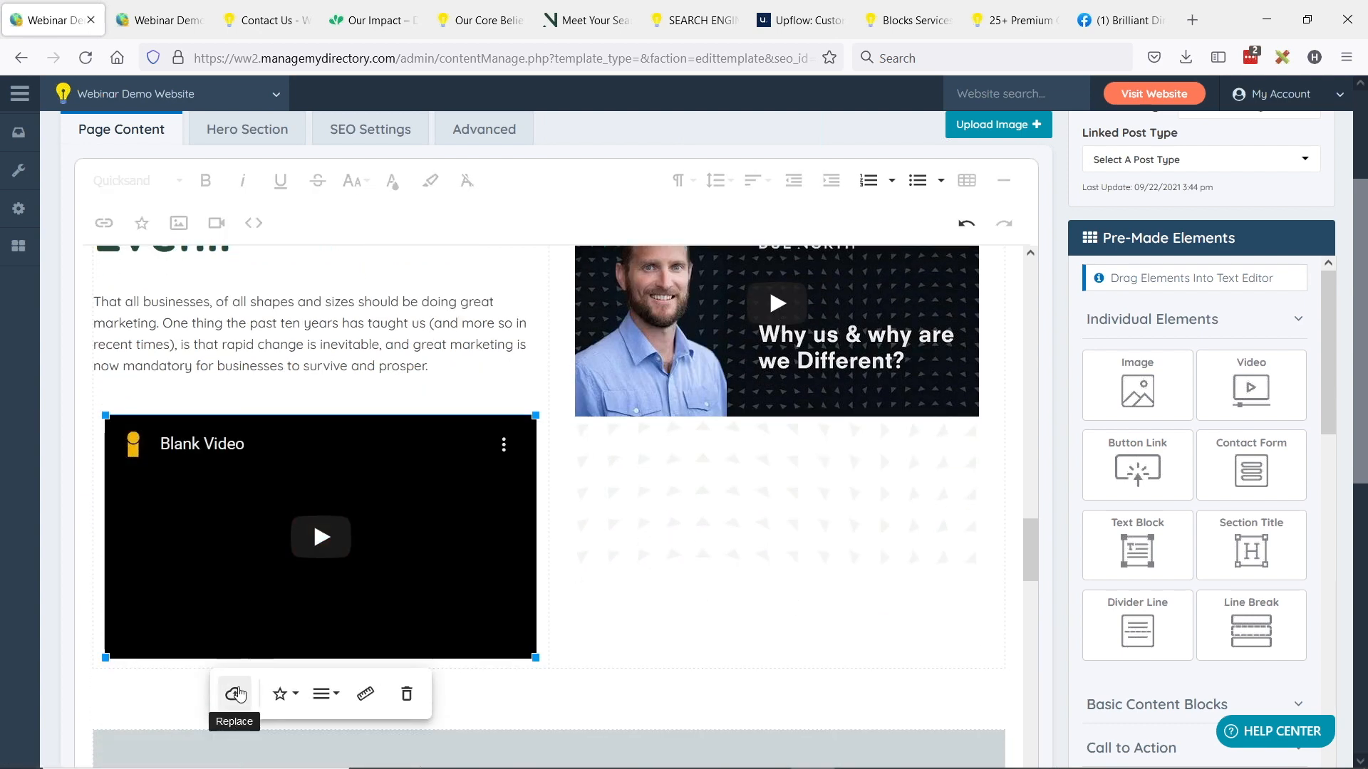
scroll(264, 637, down, 2)
click(235, 614)
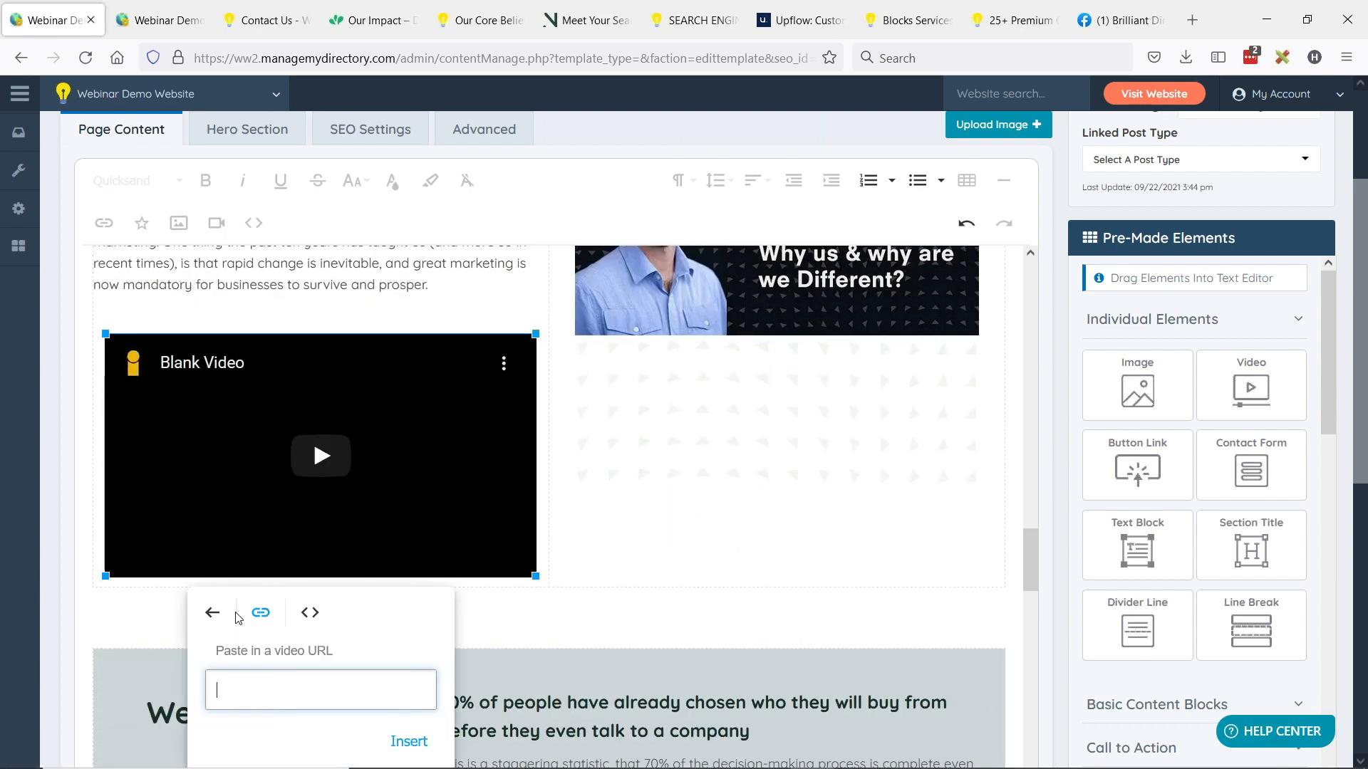
click(291, 677)
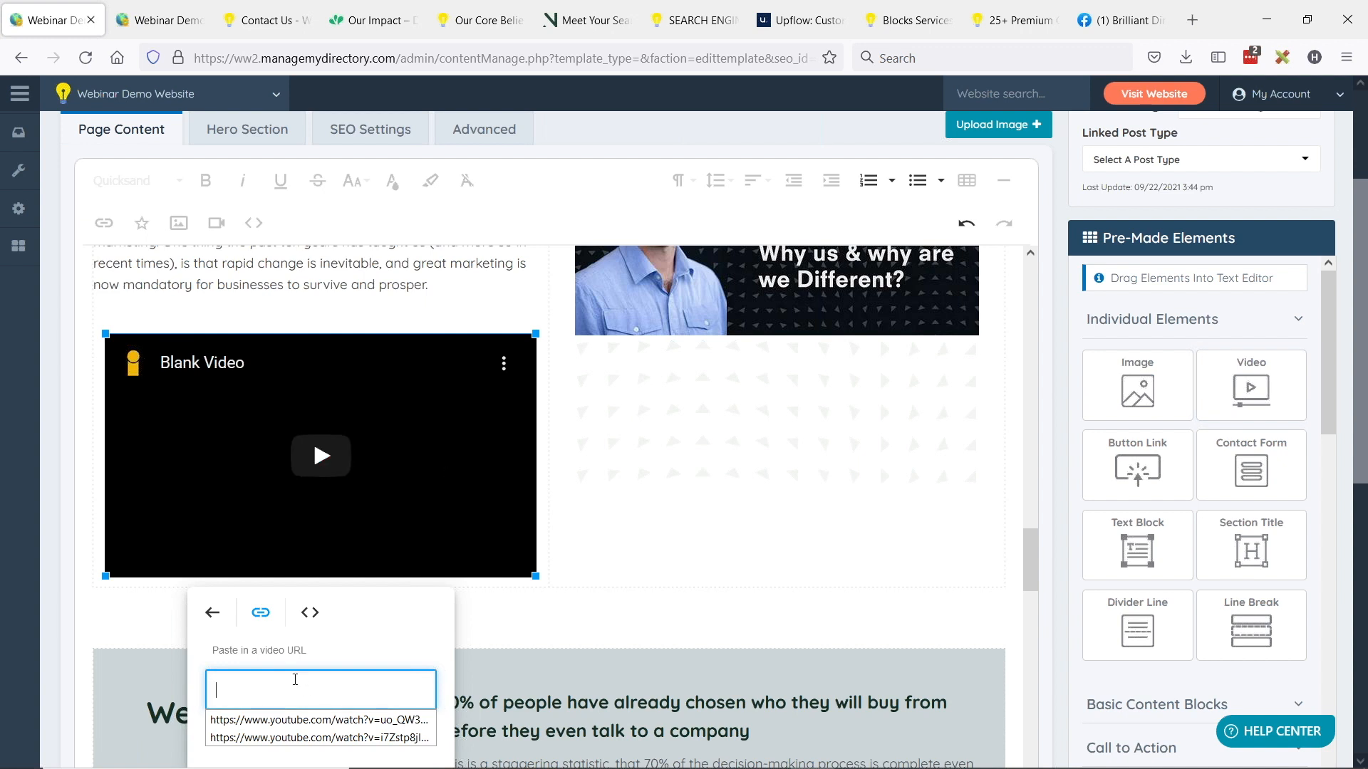
click(310, 612)
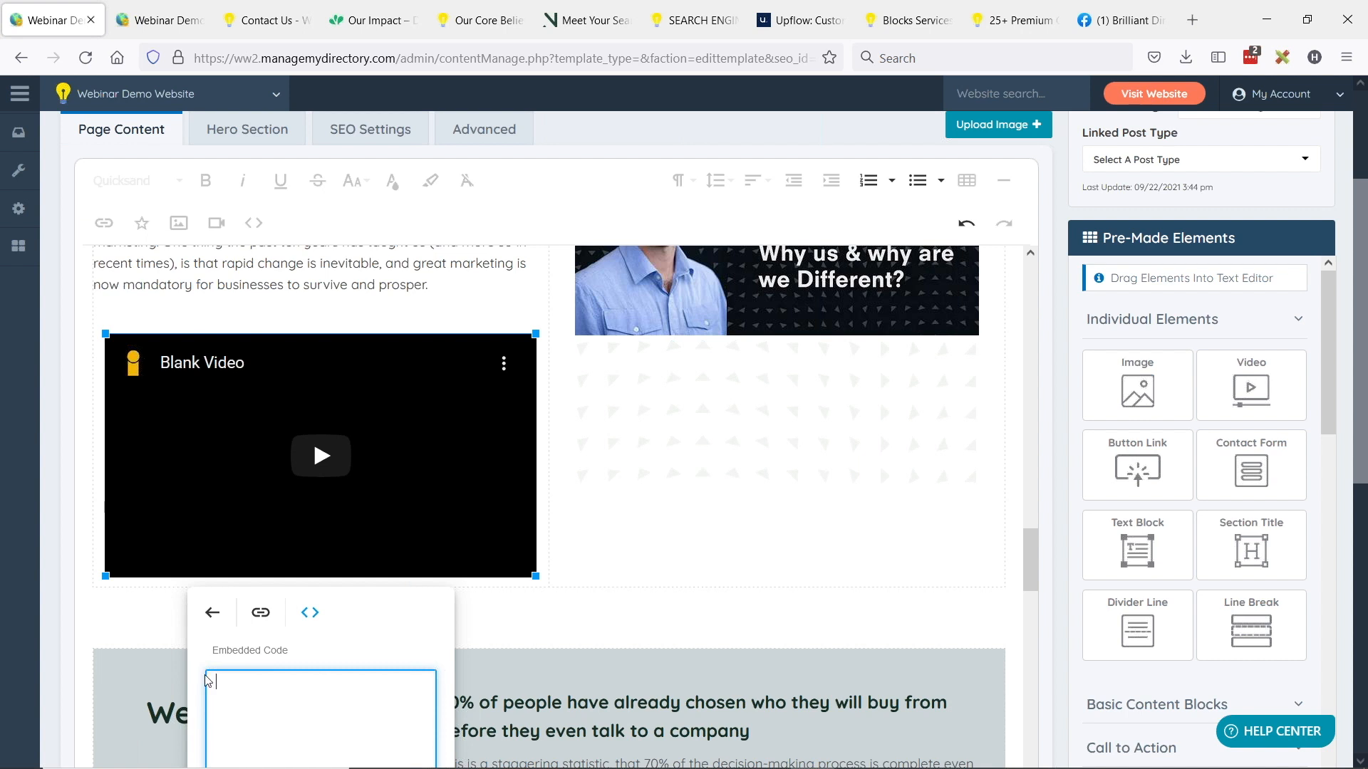
scroll(279, 668, down, 2)
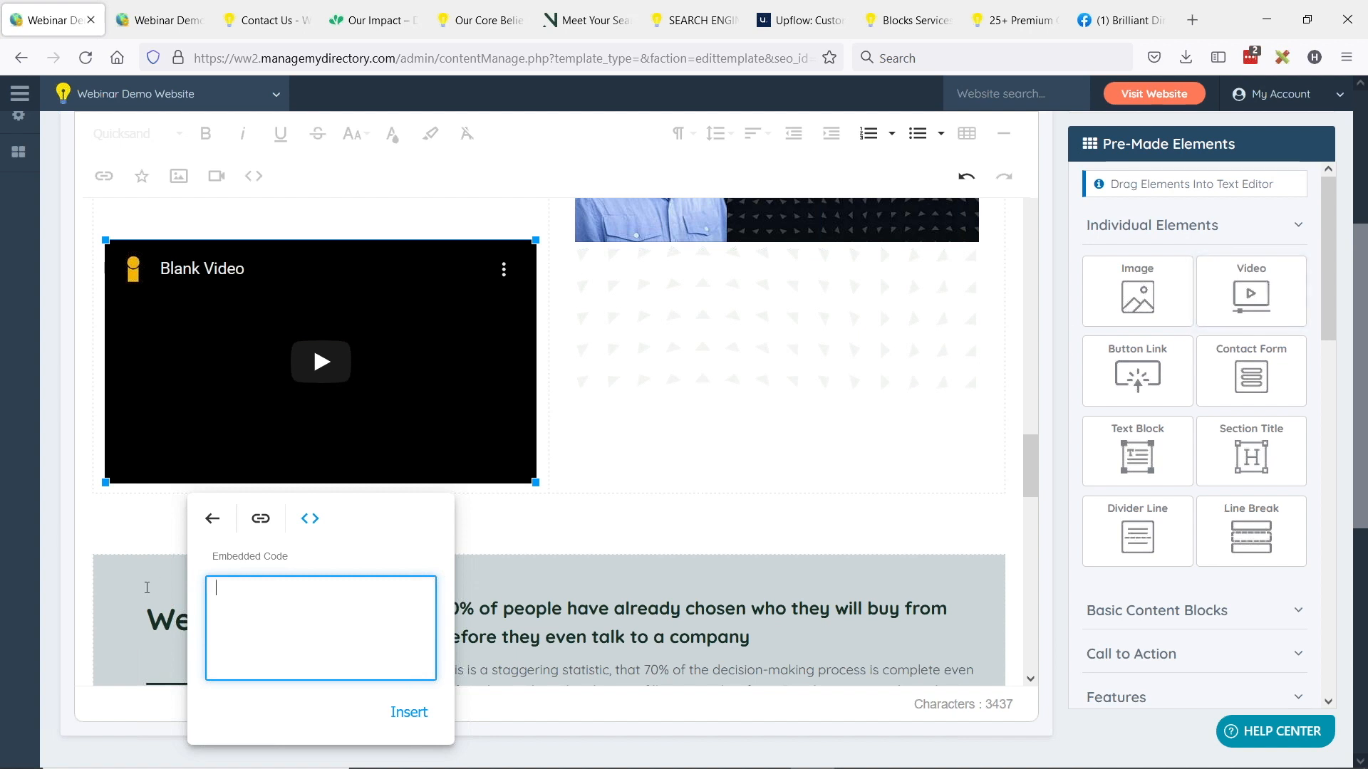
click(213, 518)
click(407, 503)
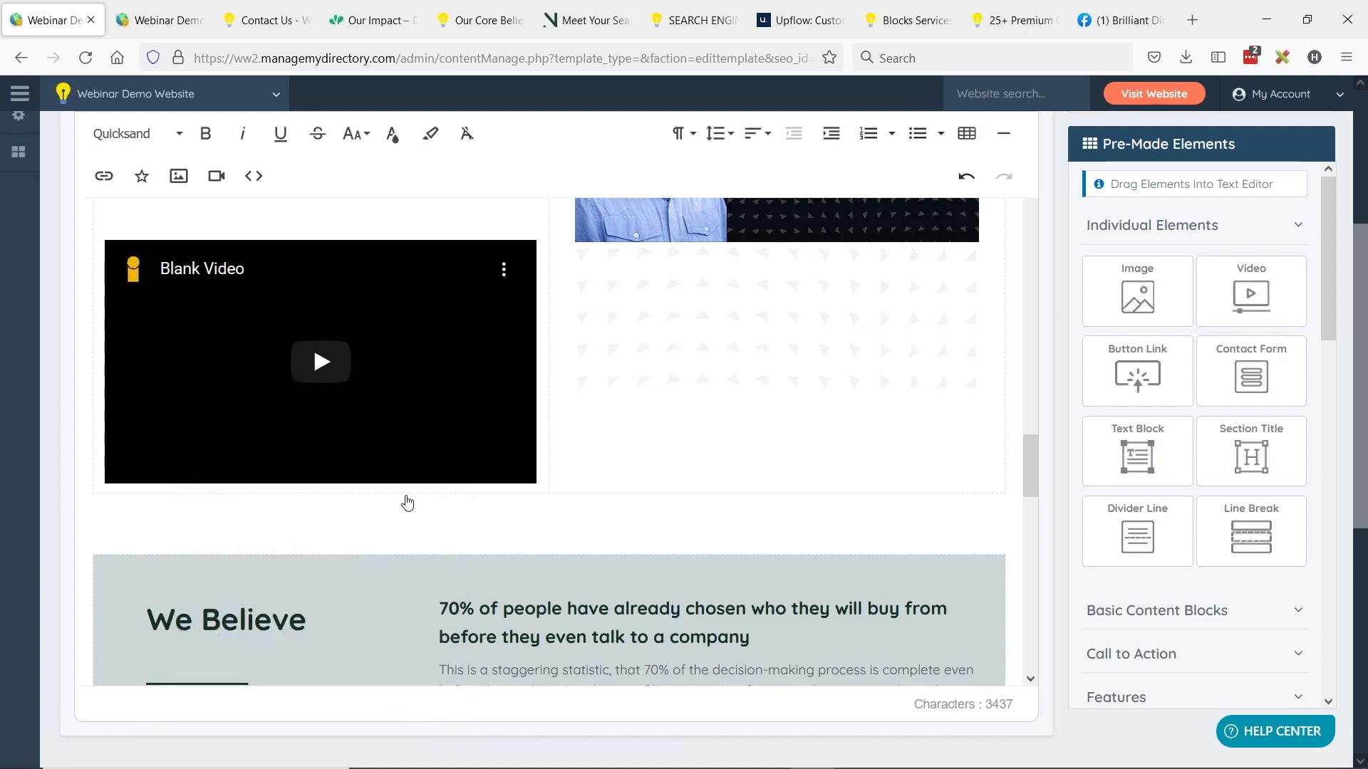
Undo the insertion of the blank video below the paragraph
key(ctrl+z)
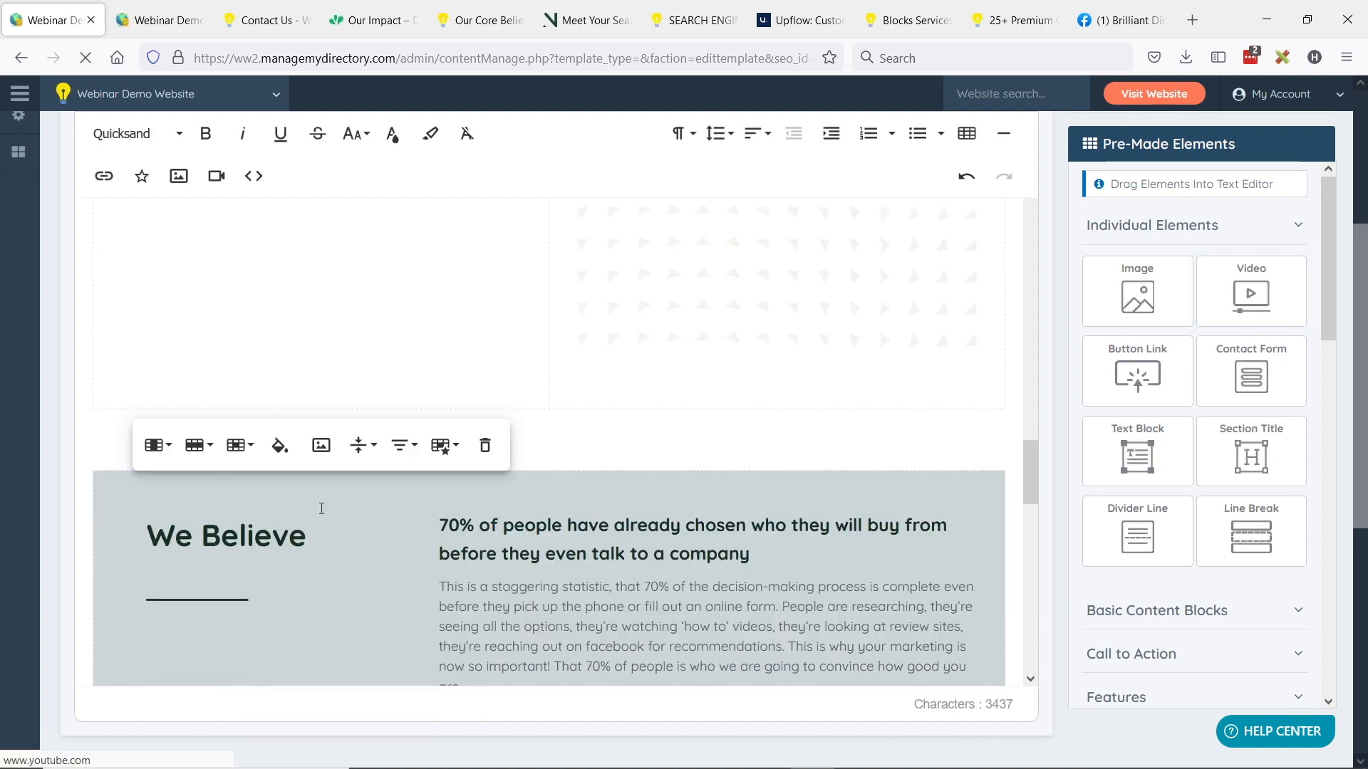
scroll(499, 413, up, 3)
key(ctrl+z)
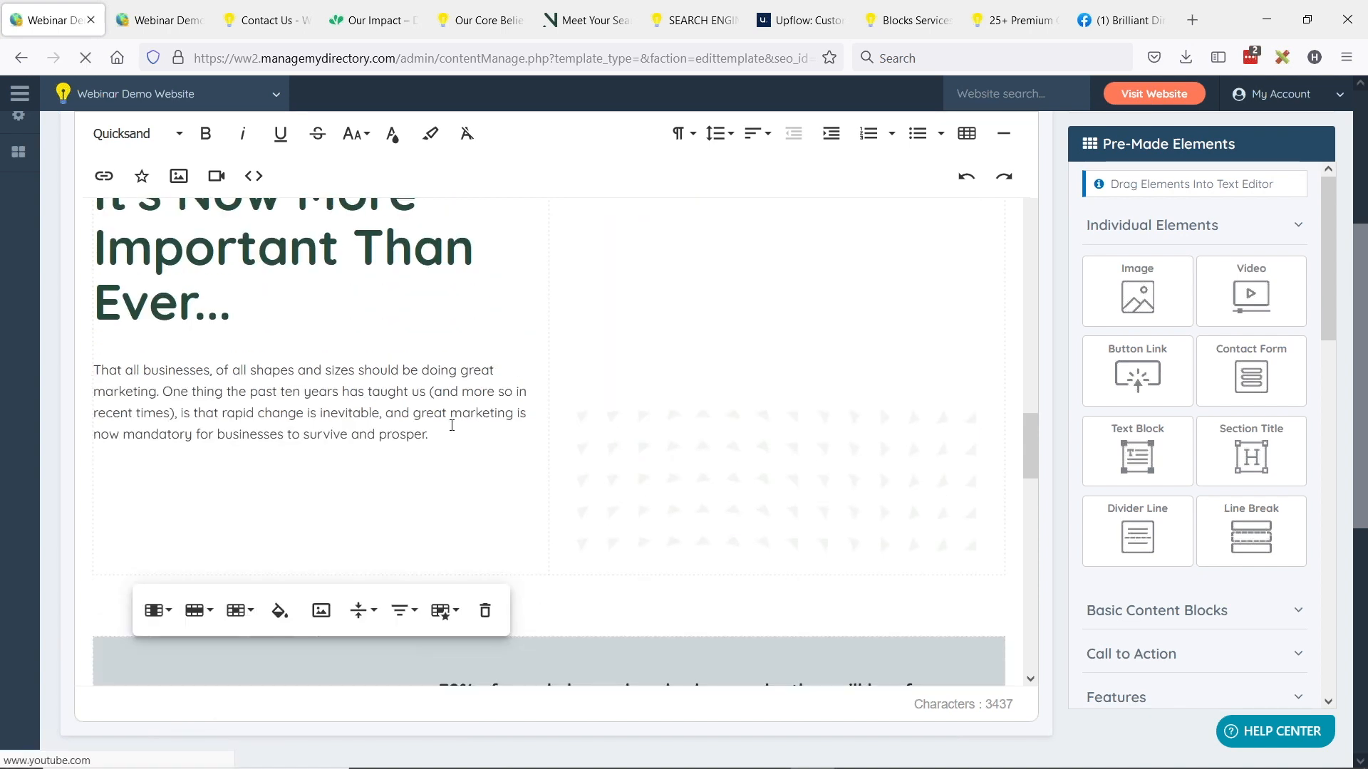
scroll(452, 445, up, 2)
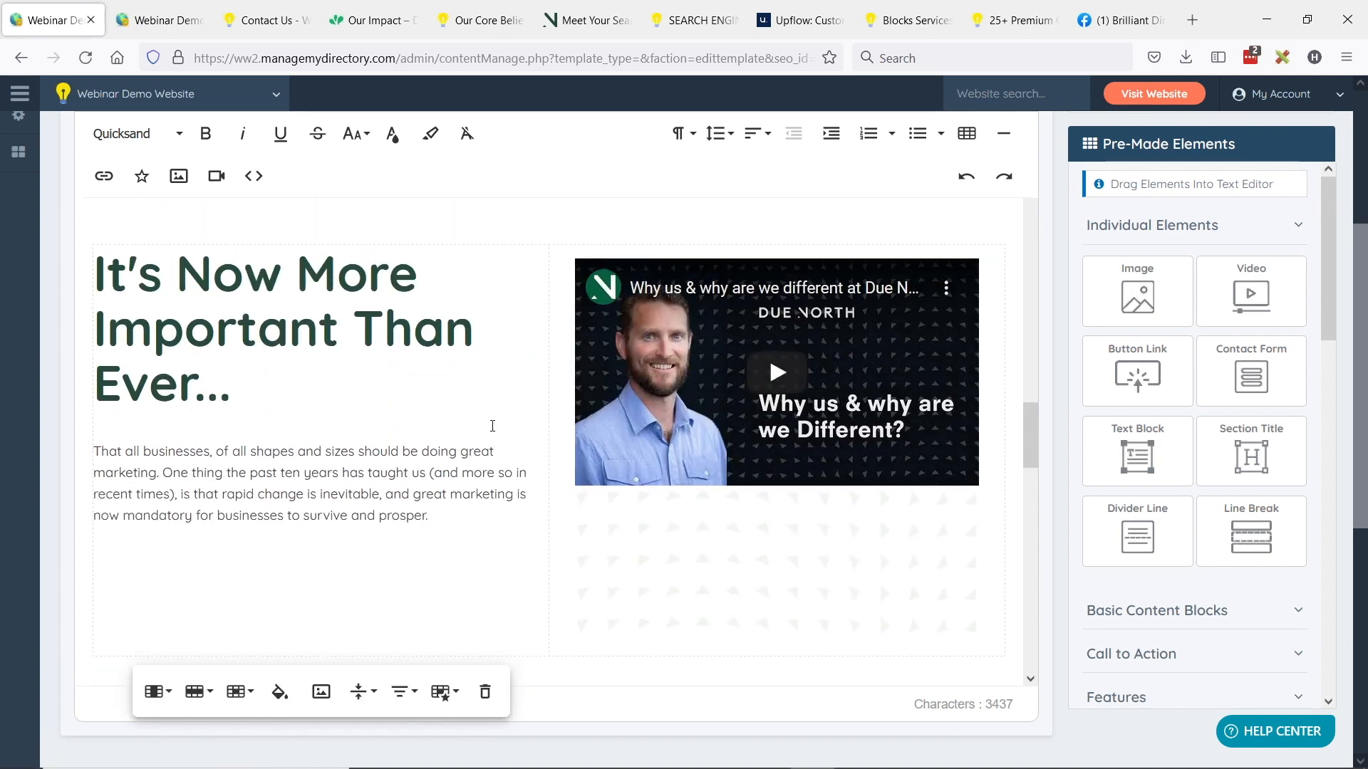
View the options for replacing the patterned image below the "Why us & why are we Different?" video
click(723, 582)
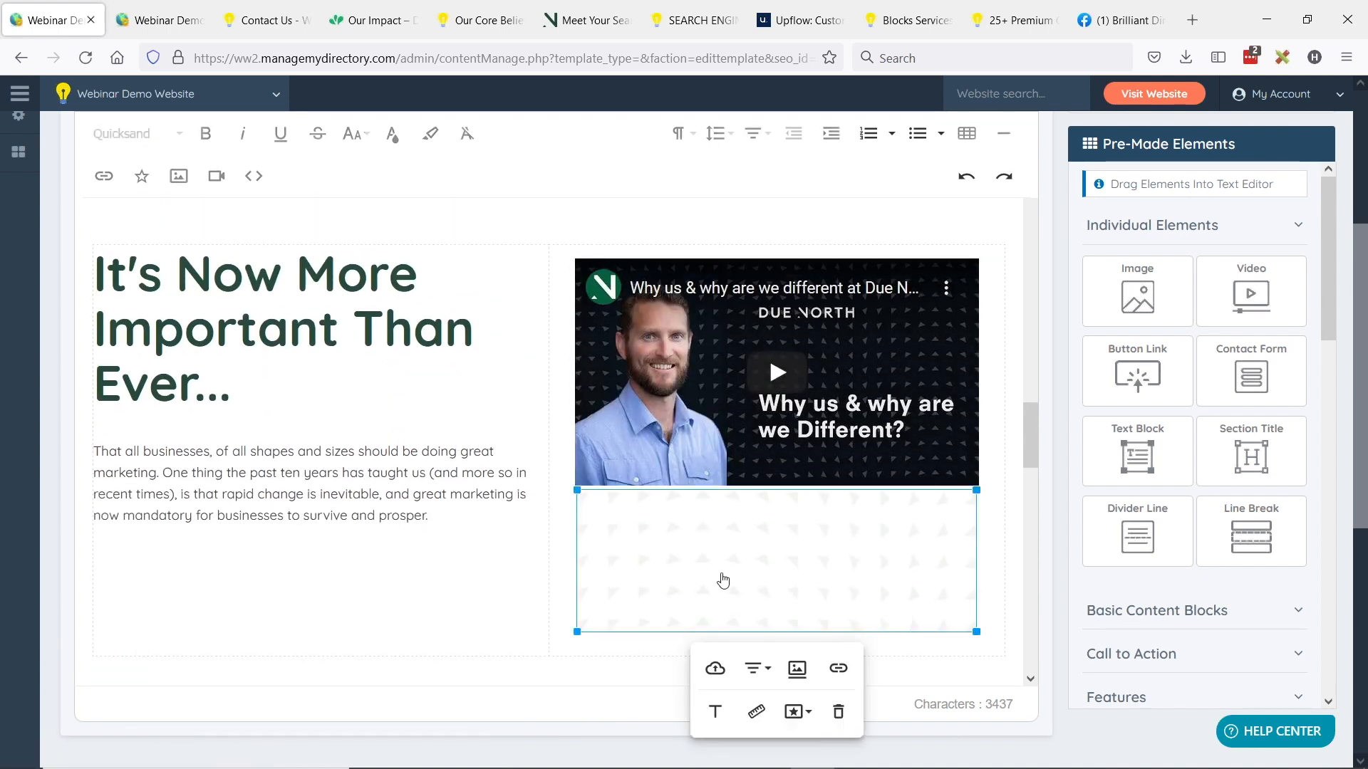
click(724, 673)
scroll(818, 611, down, 4)
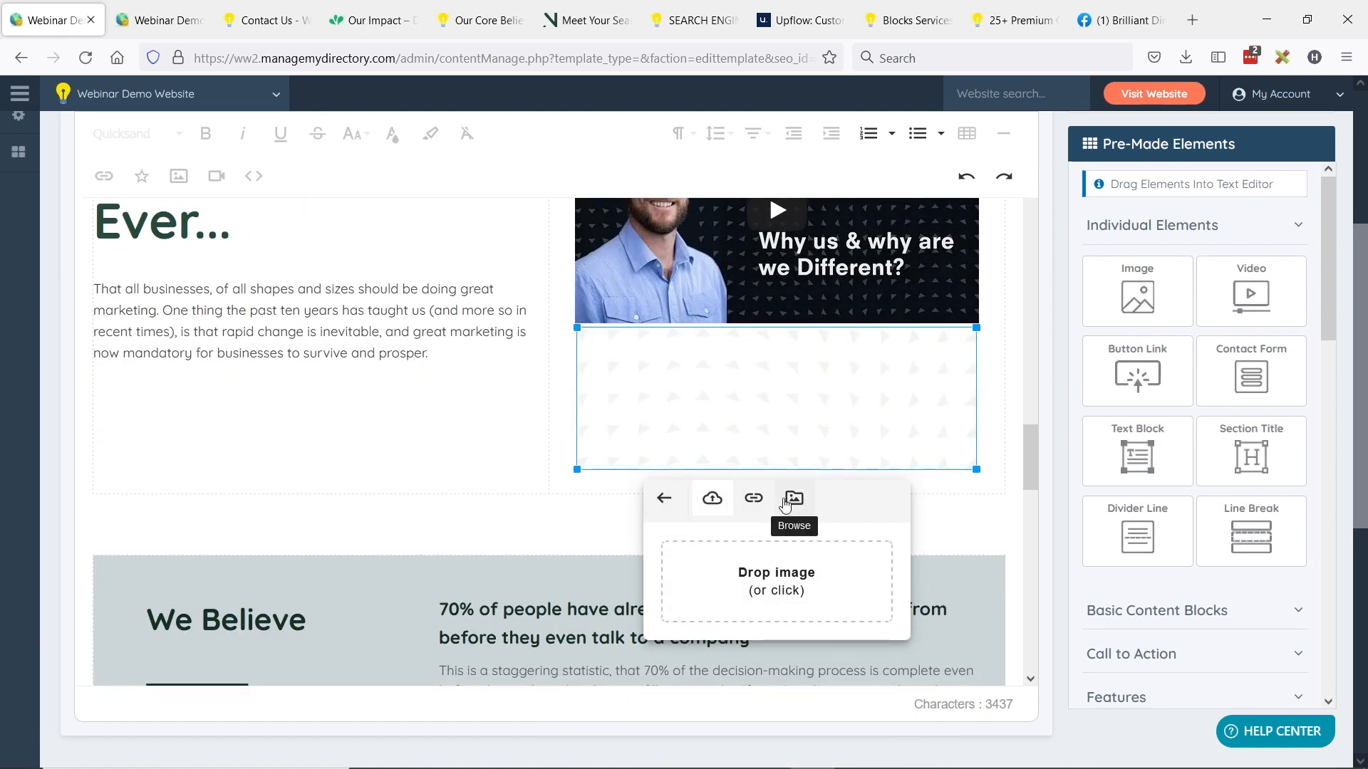
click(662, 498)
click(650, 447)
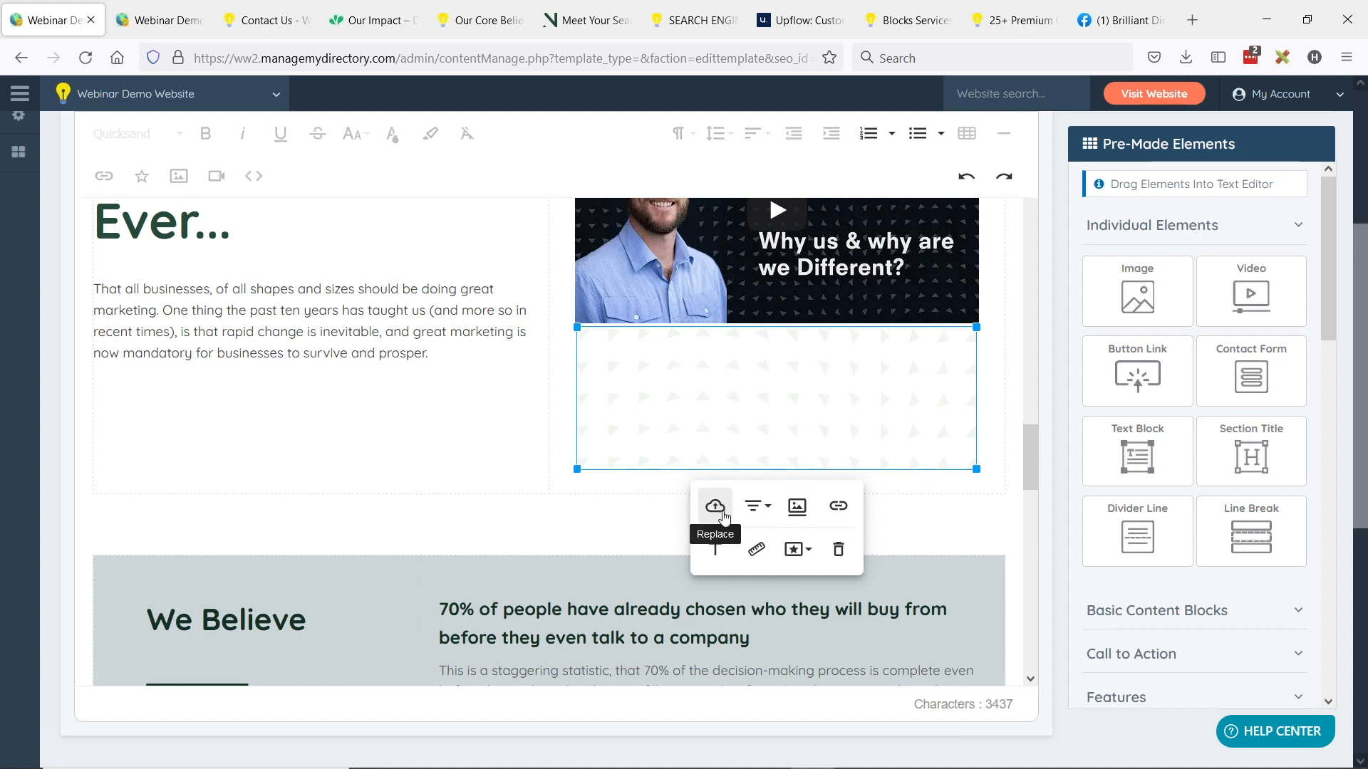
Examine the two-column "We Believe" section and the table sizes available for insertion
click(390, 427)
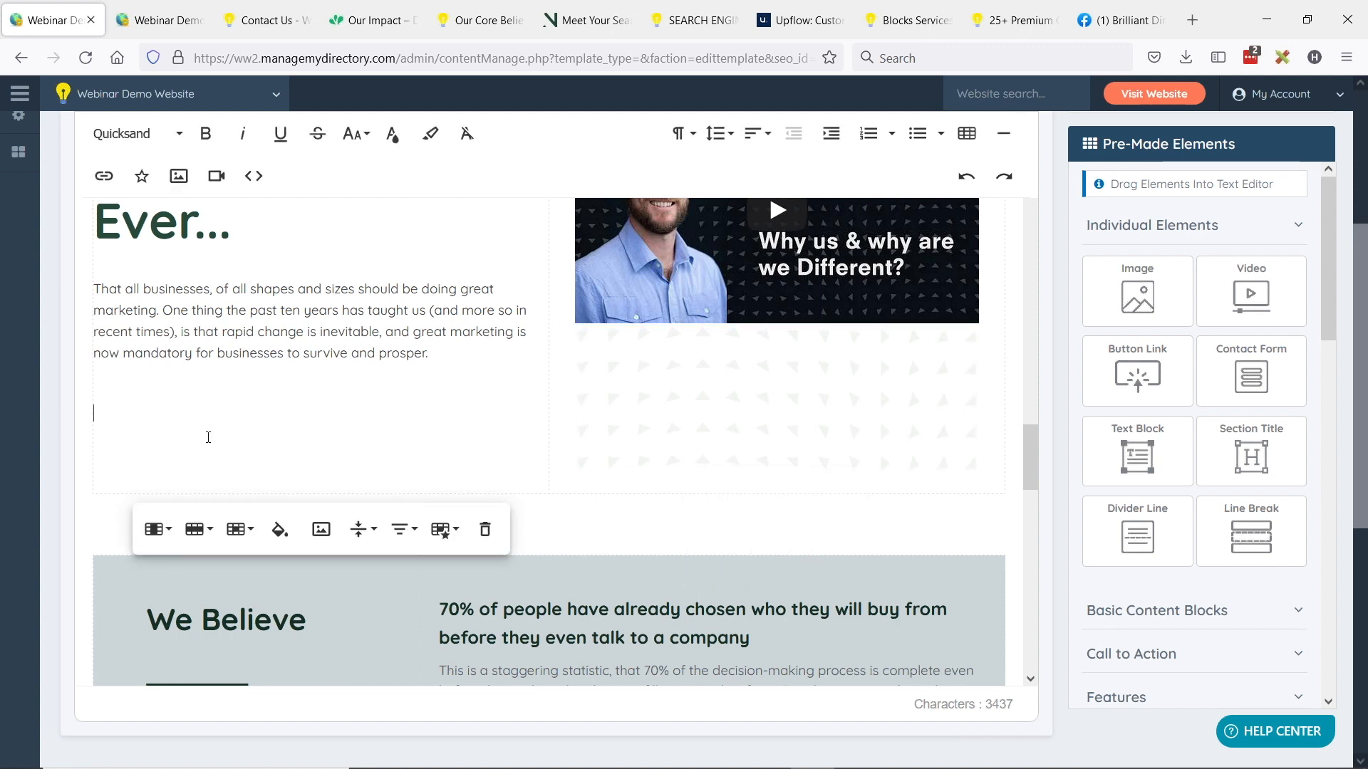
key(Return)
scroll(339, 379, down, 5)
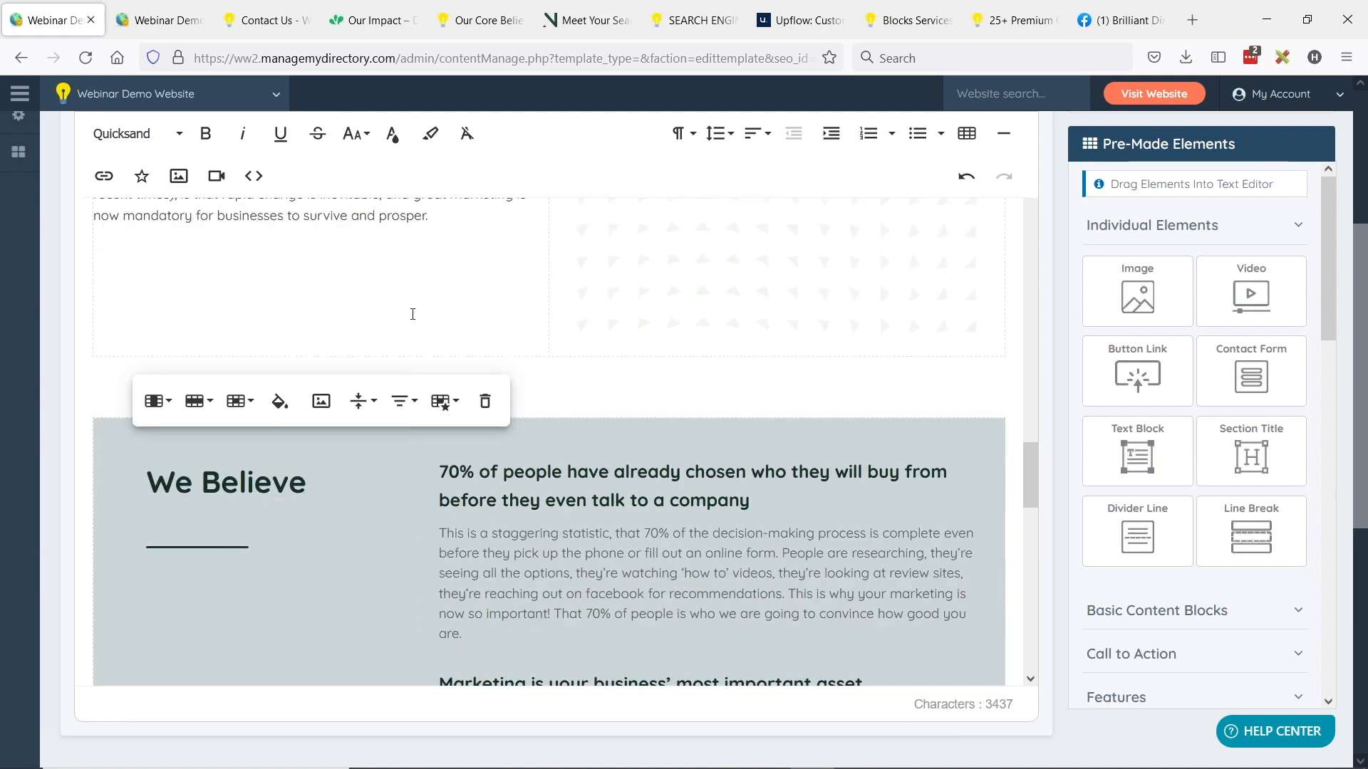
scroll(530, 424, up, 1)
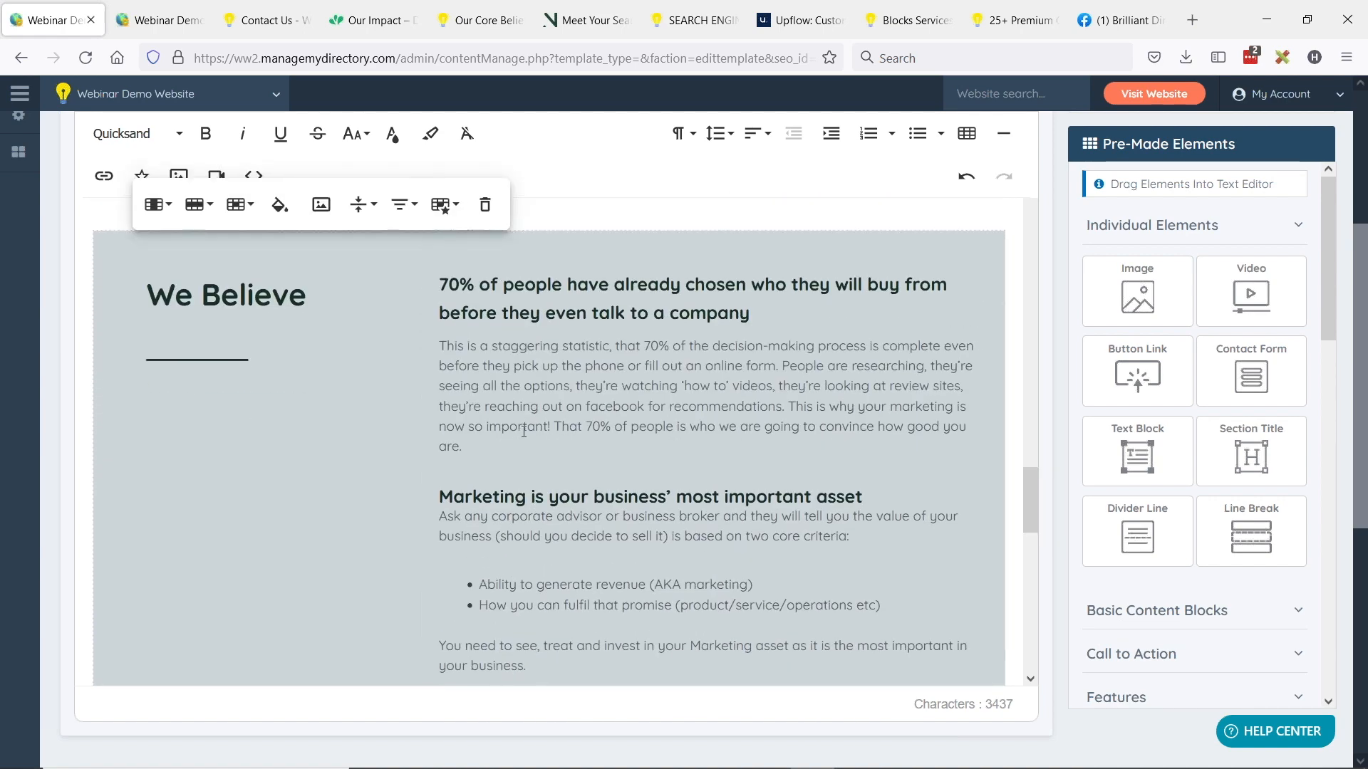
scroll(416, 449, up, 2)
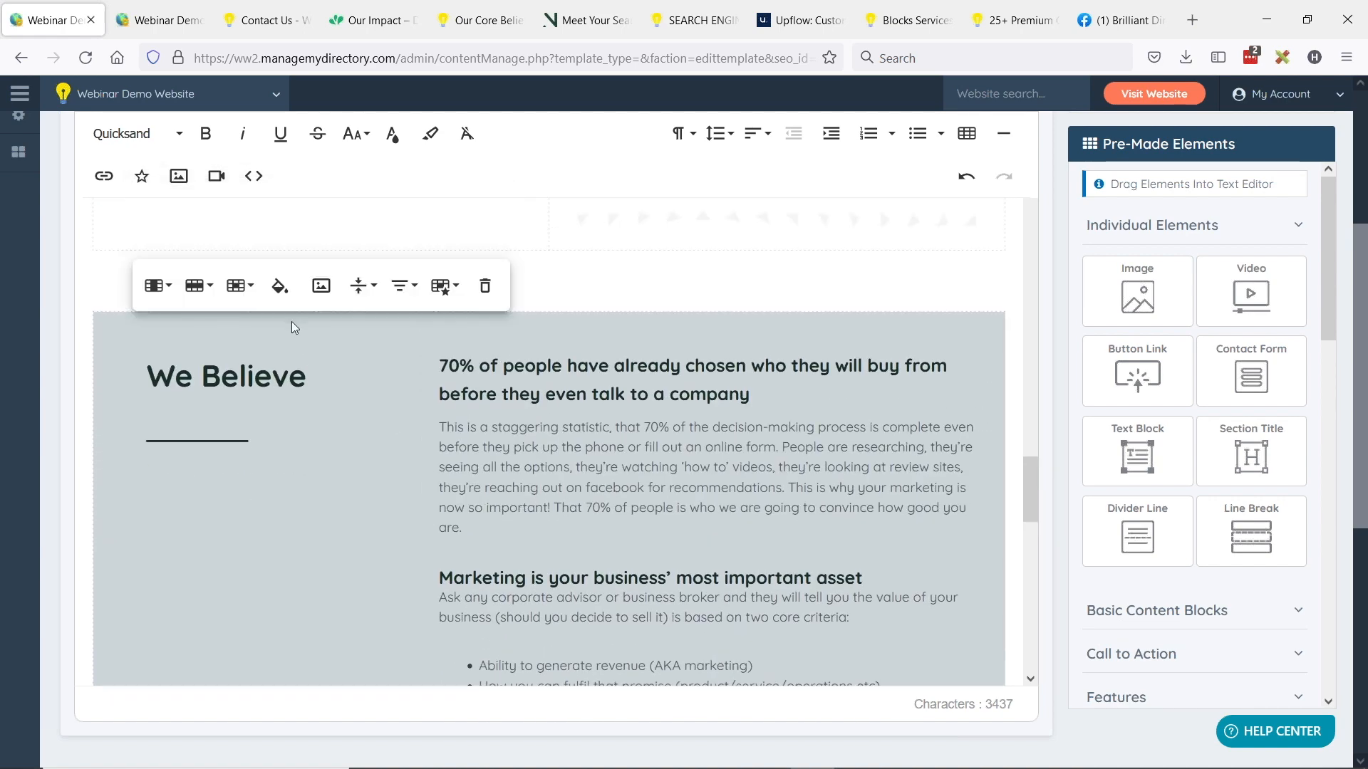
click(107, 324)
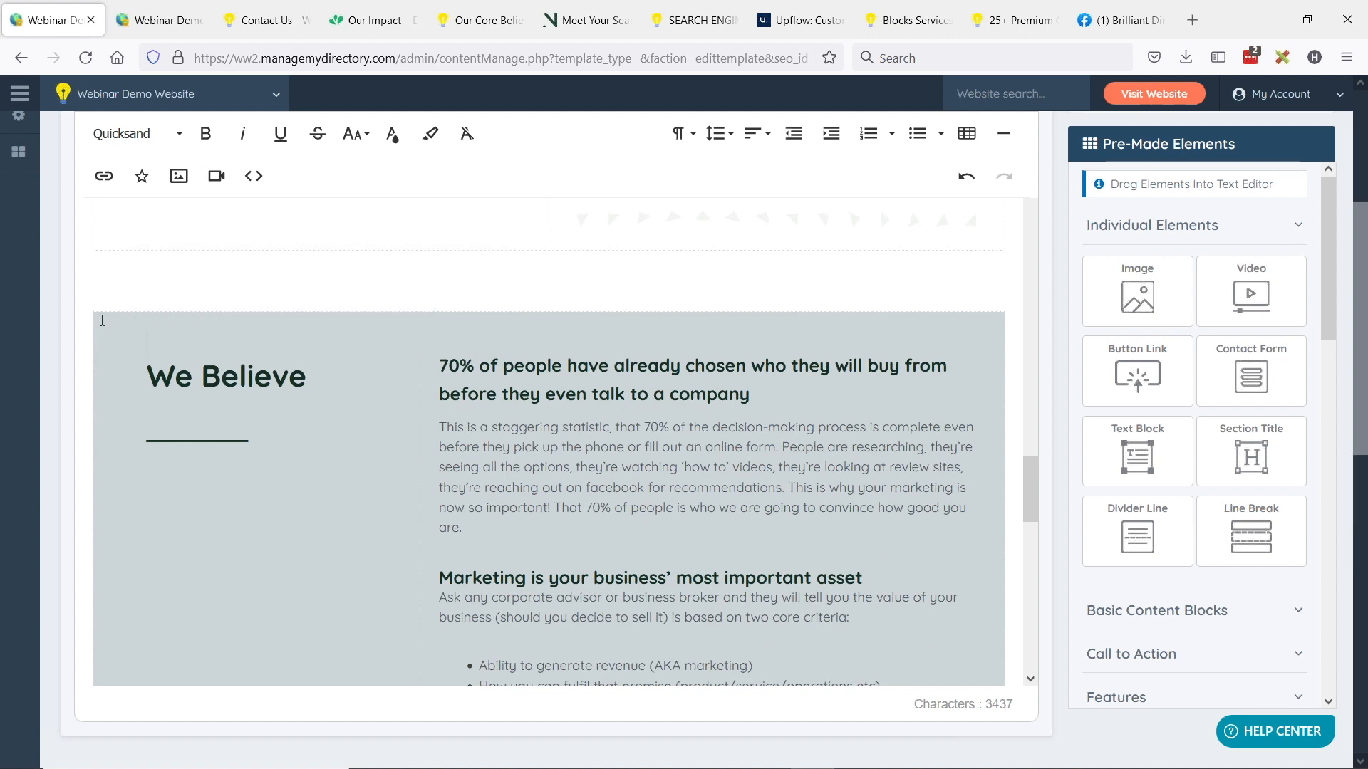
scroll(414, 283, down, 2)
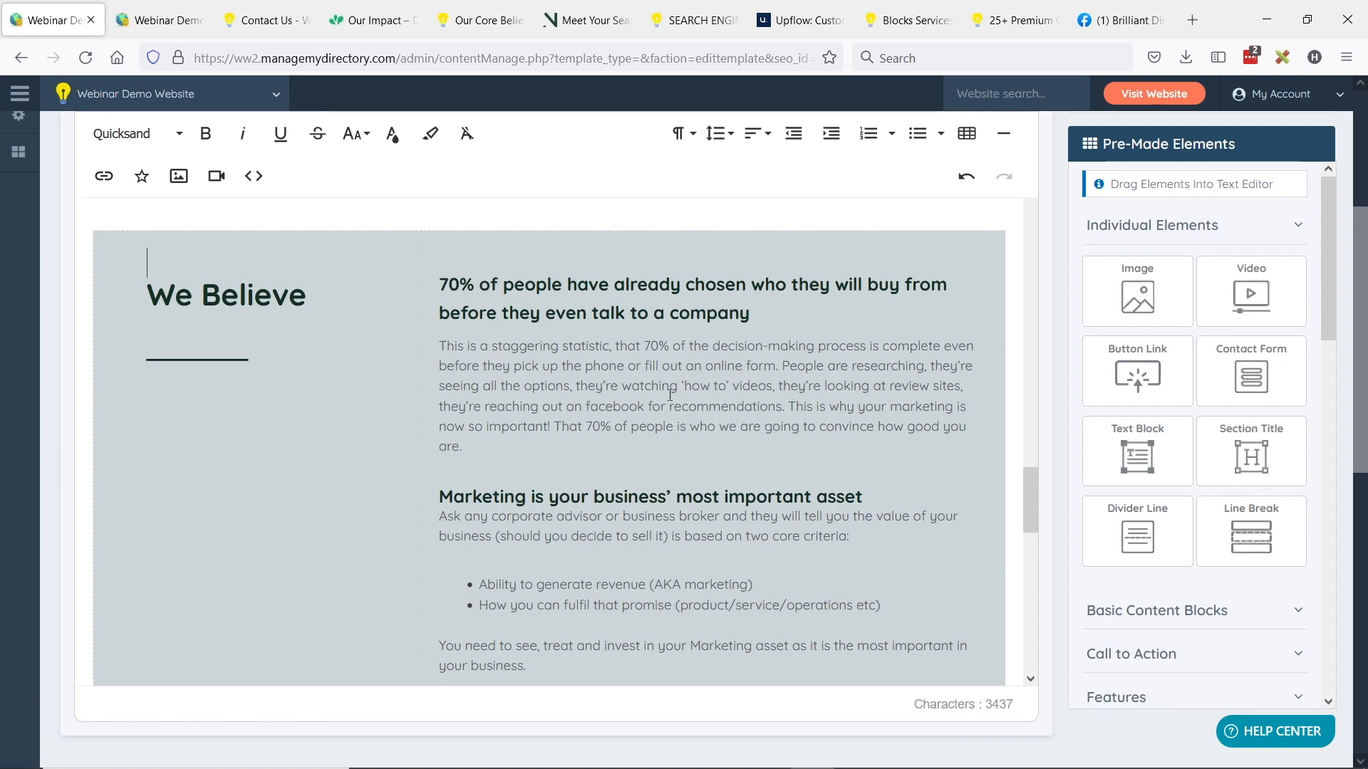
scroll(849, 187, up, 2)
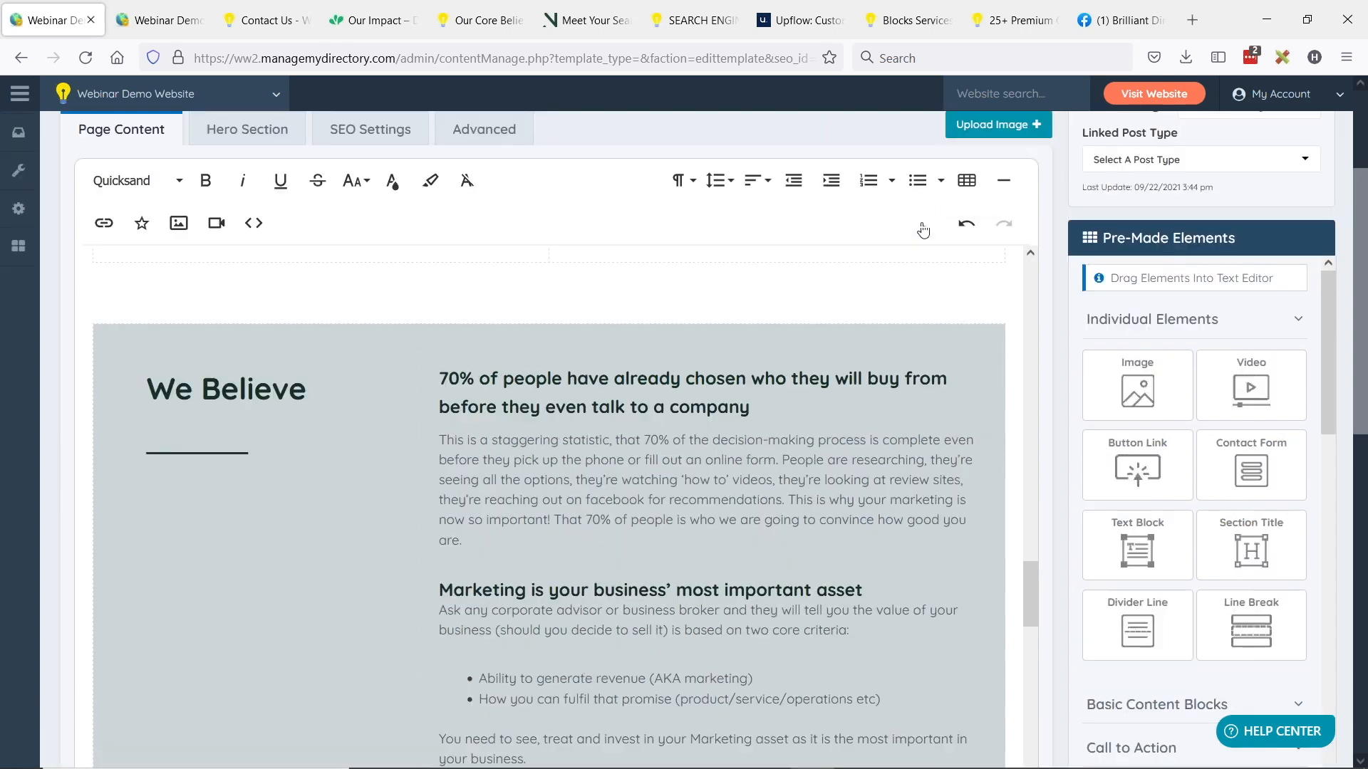
click(966, 181)
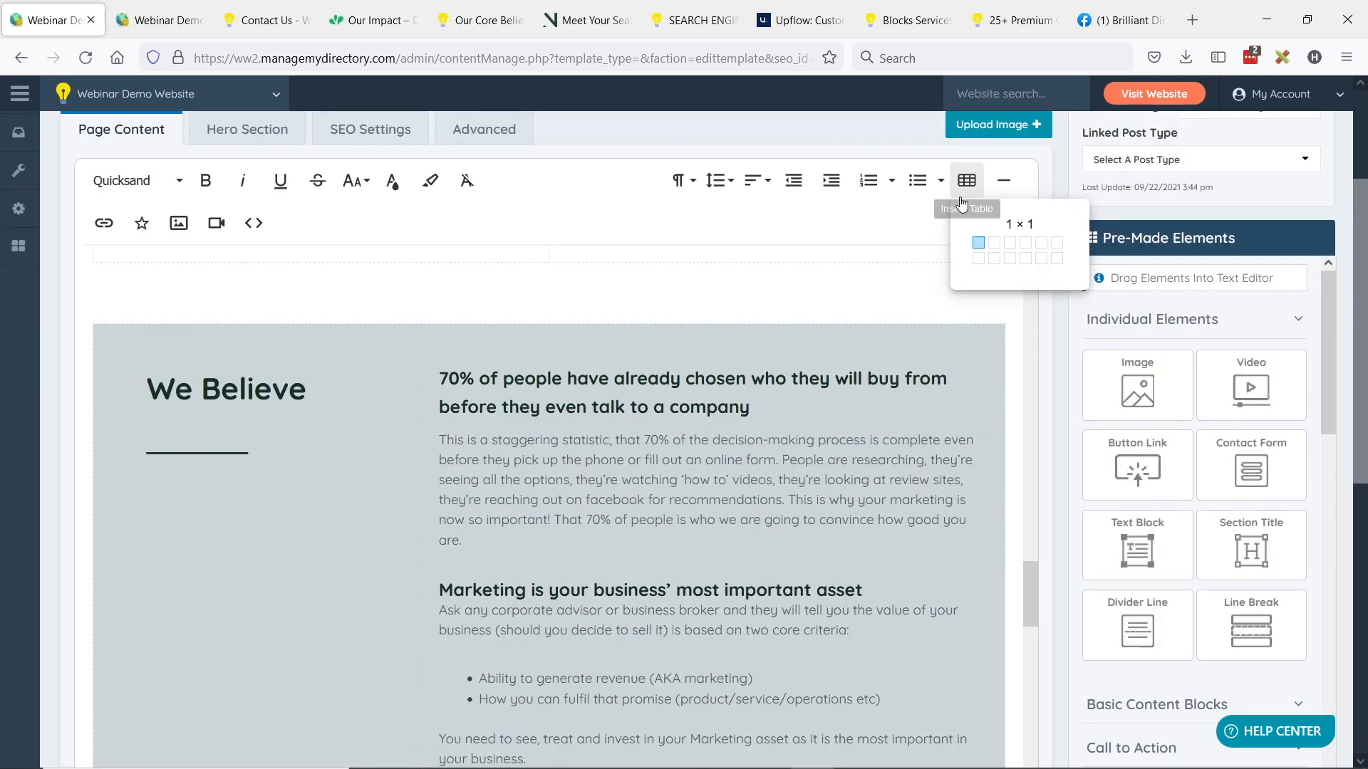
click(330, 268)
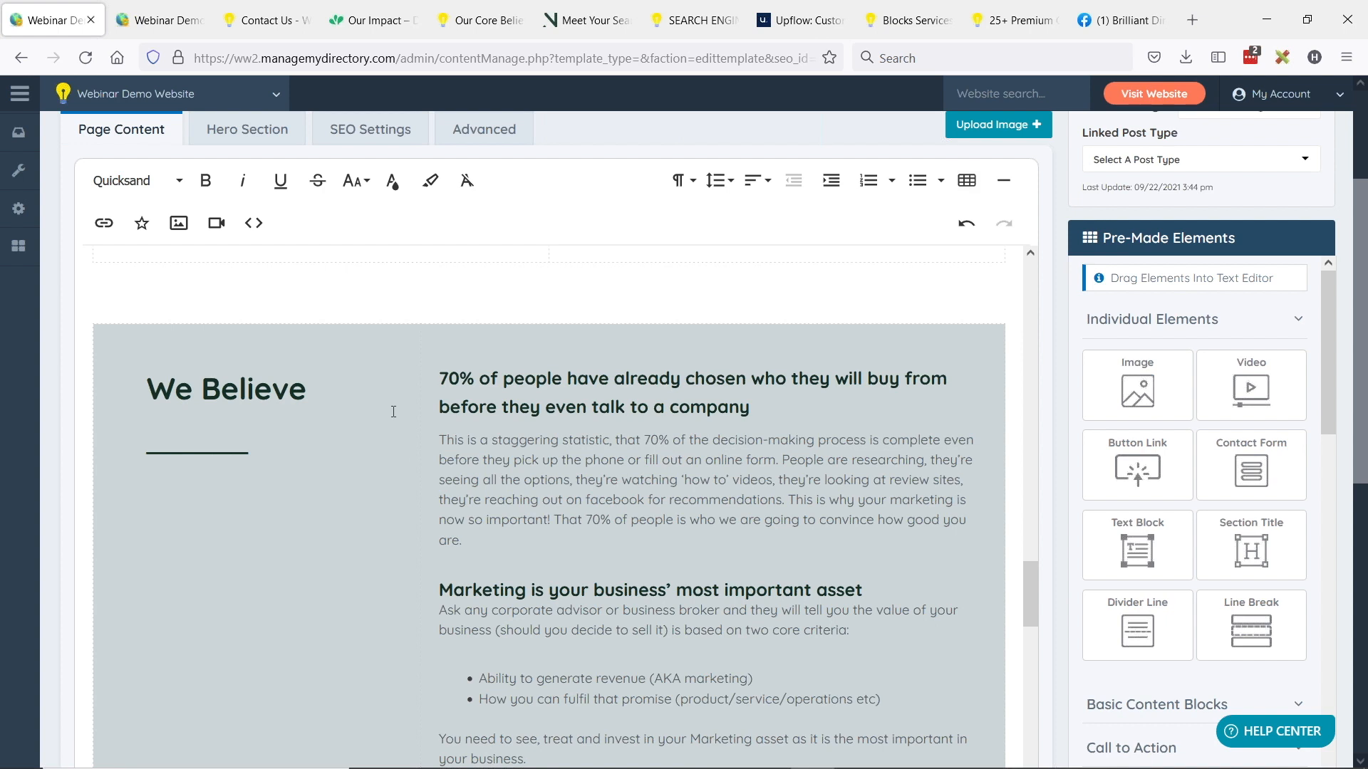
Collapse the Individual Elements category and widen the text column of the "We Believe" section by moving its column border towards the heading
click(1136, 319)
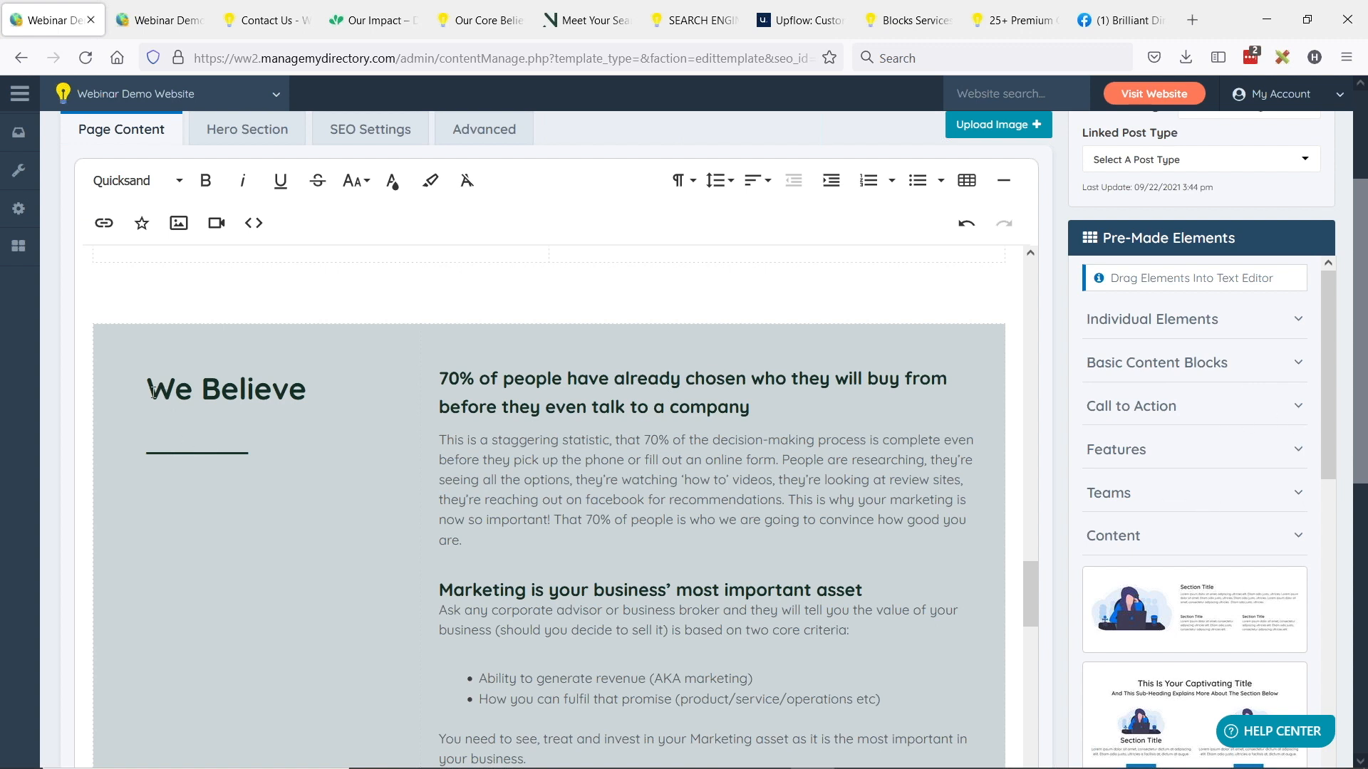
drag(152, 393, 307, 393)
click(245, 443)
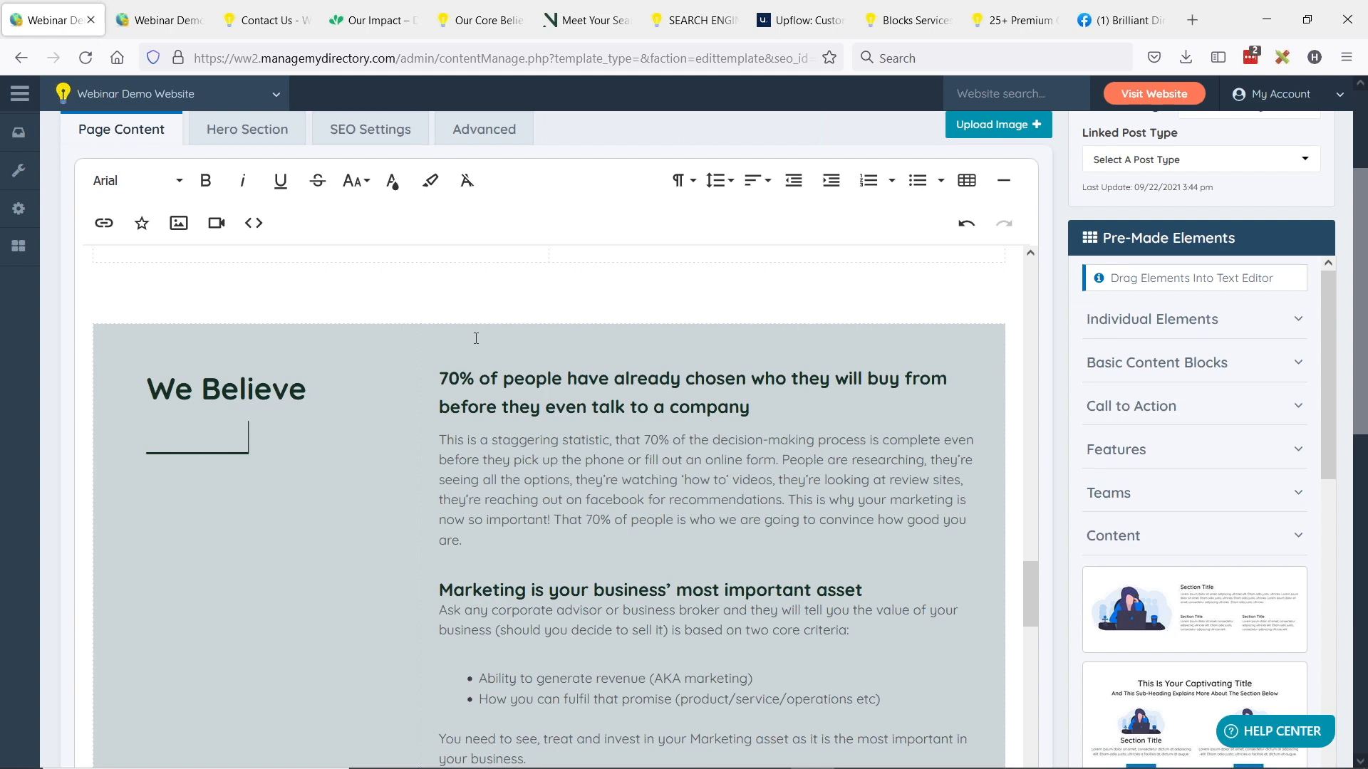
drag(419, 351, 369, 365)
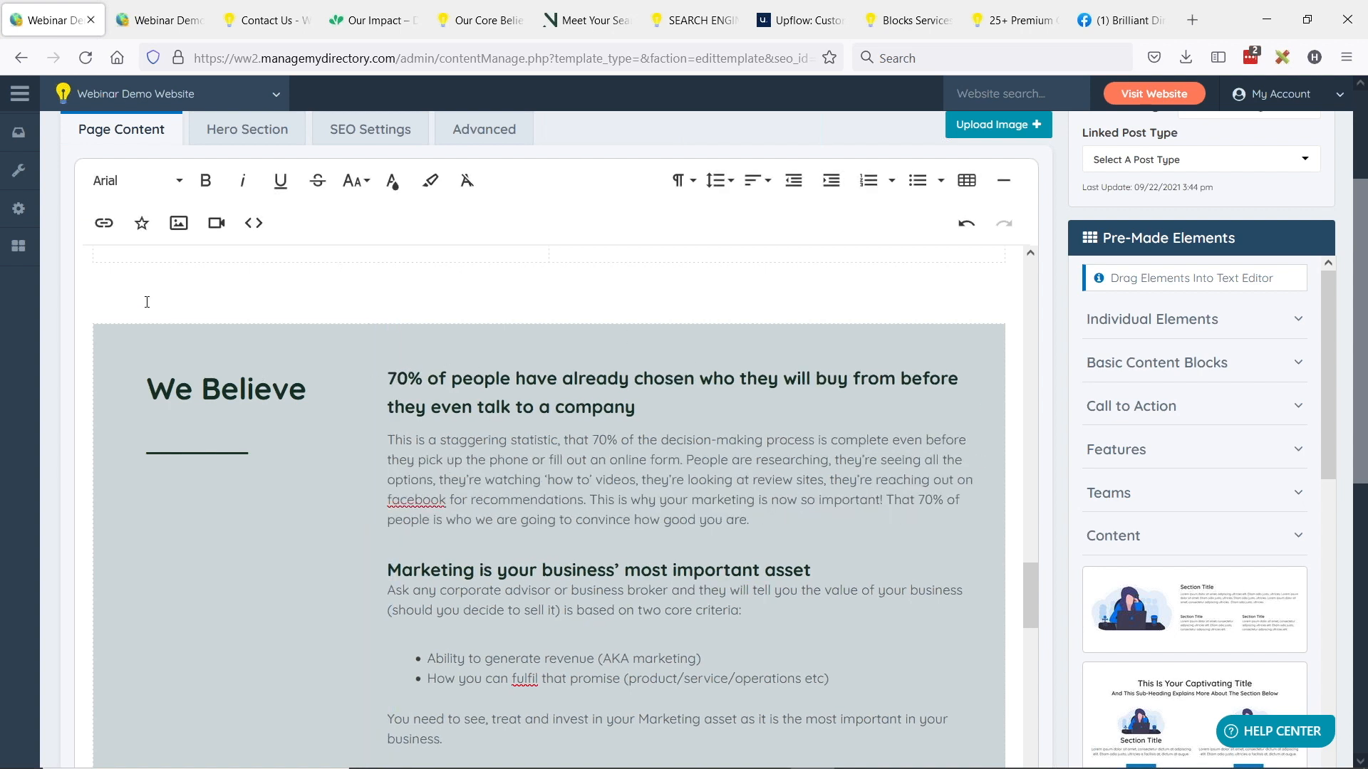
Examine the page down to the "Want to grow your business?" section and compare it with the pre-made Call to Action blocks
click(107, 338)
scroll(339, 464, down, 6)
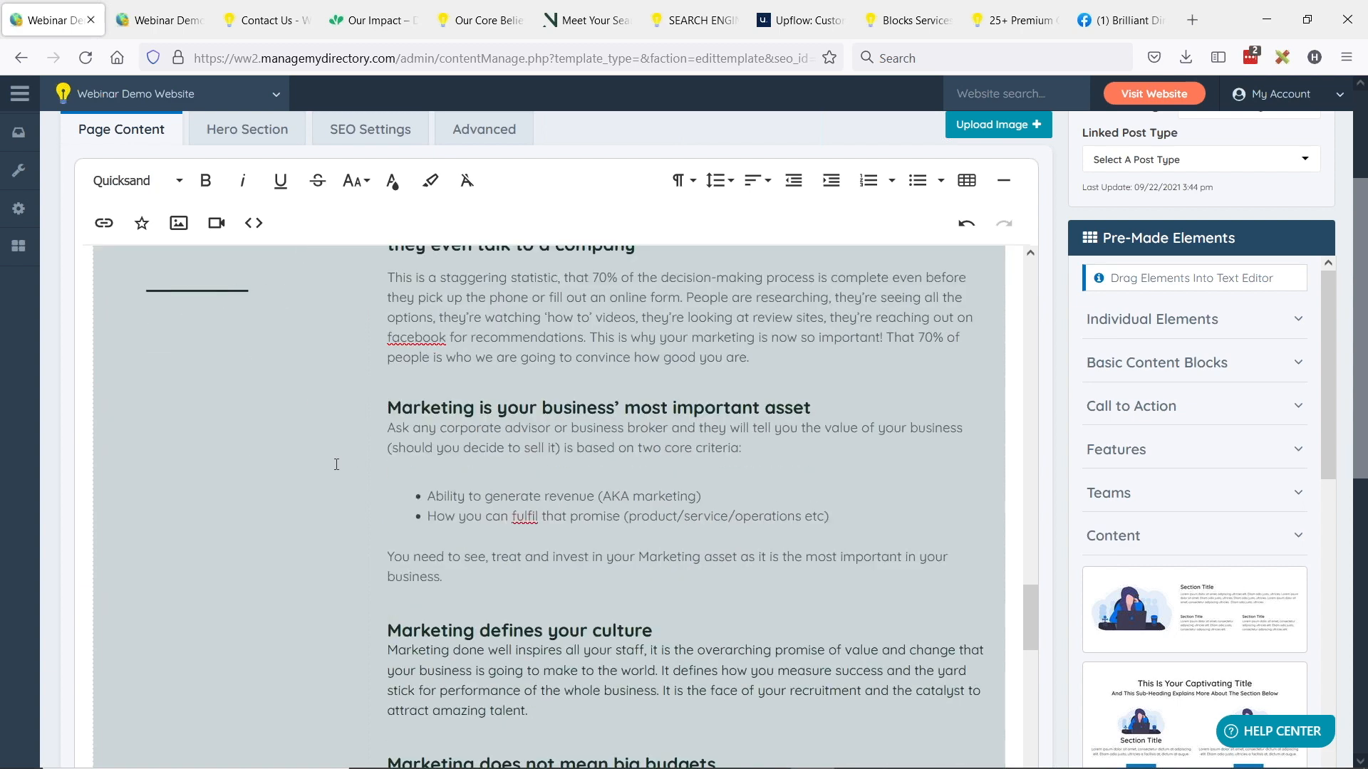
scroll(417, 401, down, 7)
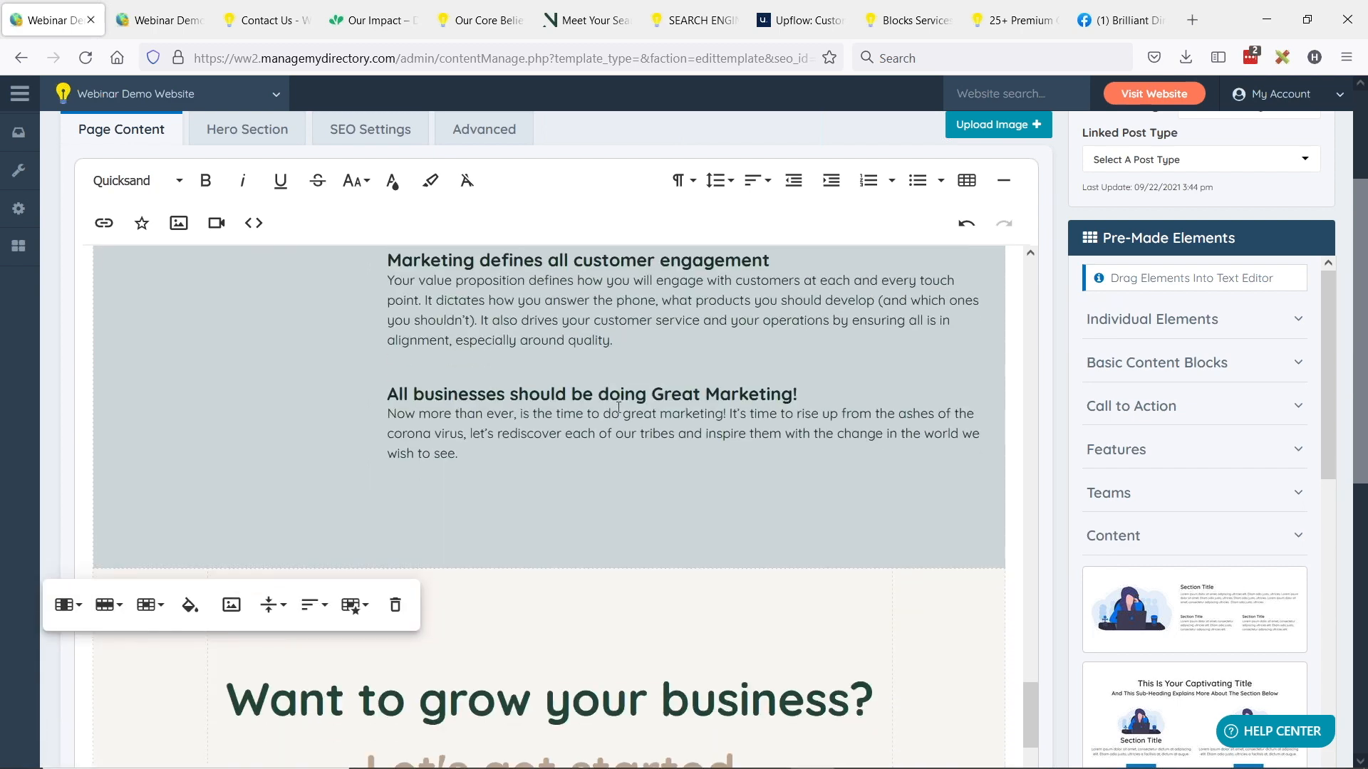
scroll(613, 400, up, 1)
scroll(321, 410, down, 2)
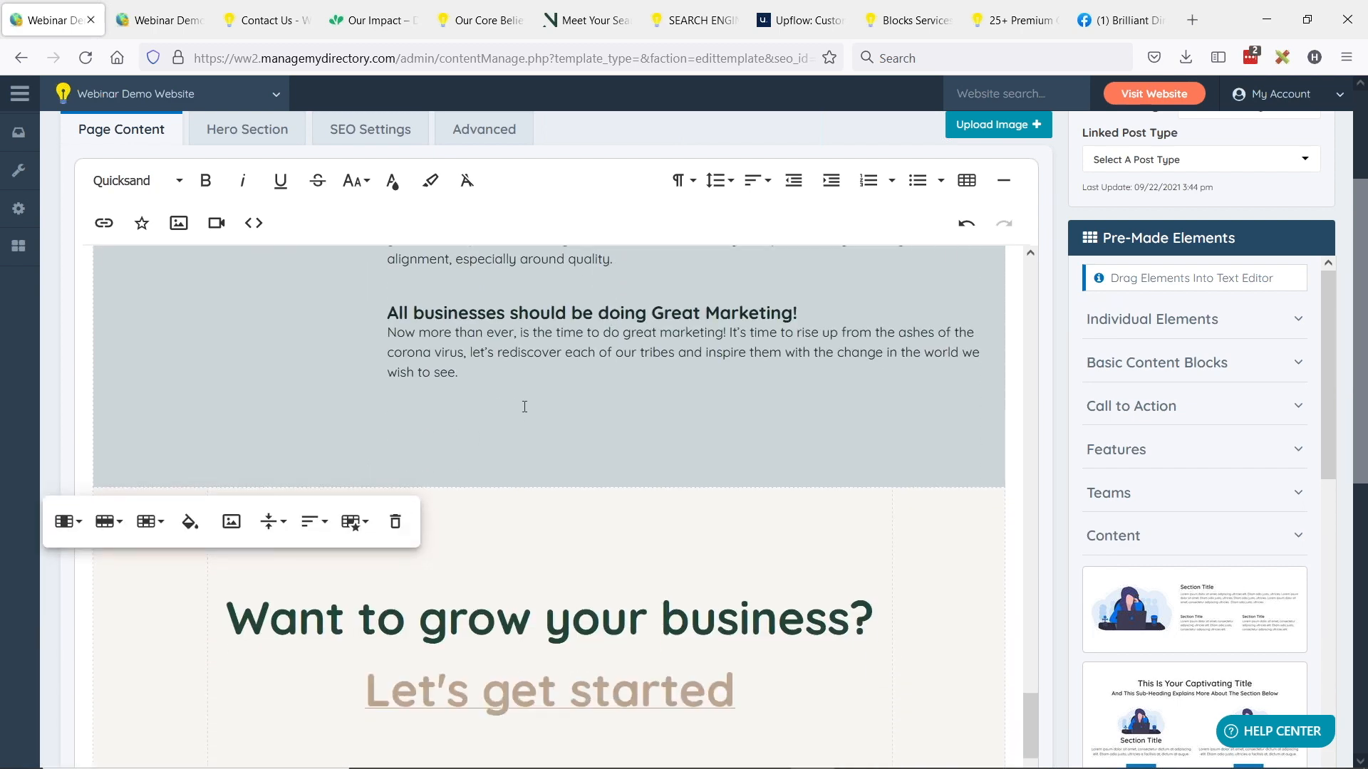
scroll(541, 394, down, 1)
scroll(549, 427, down, 2)
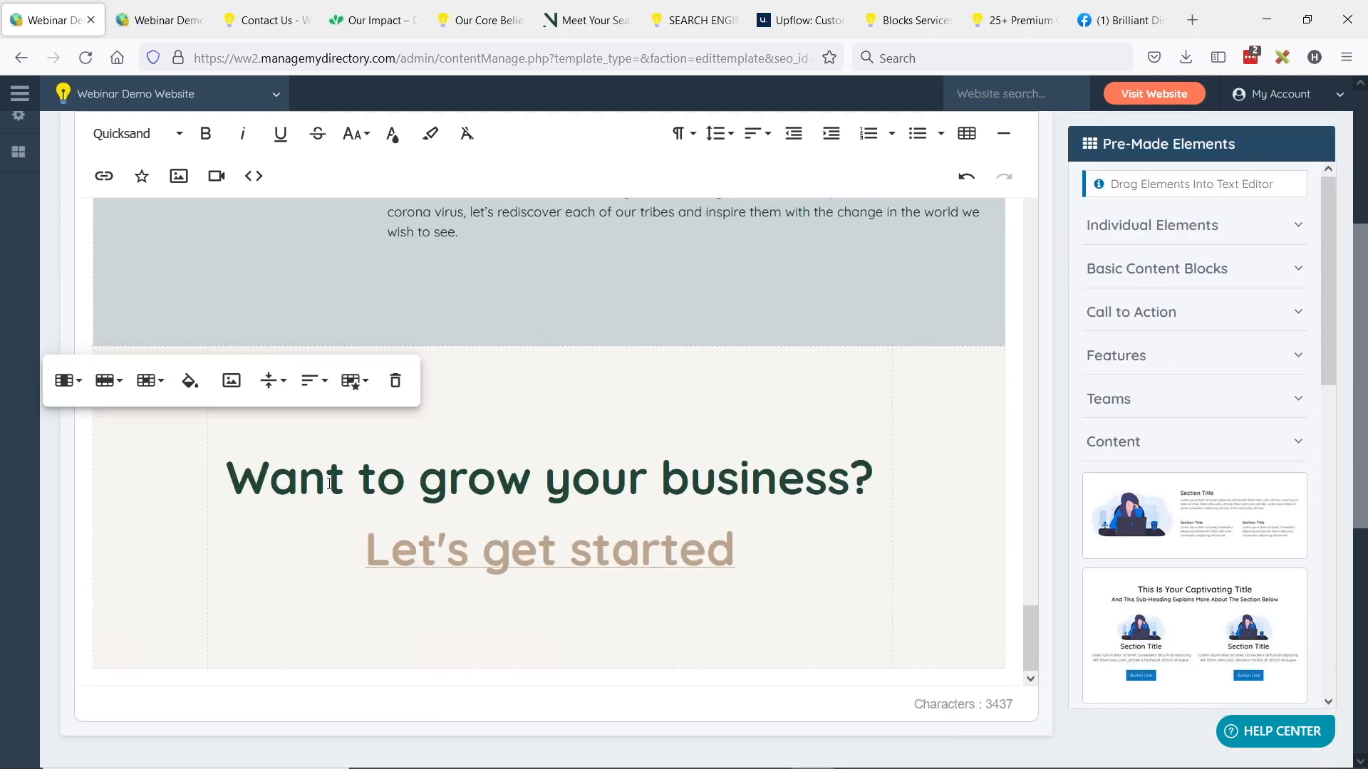
click(284, 559)
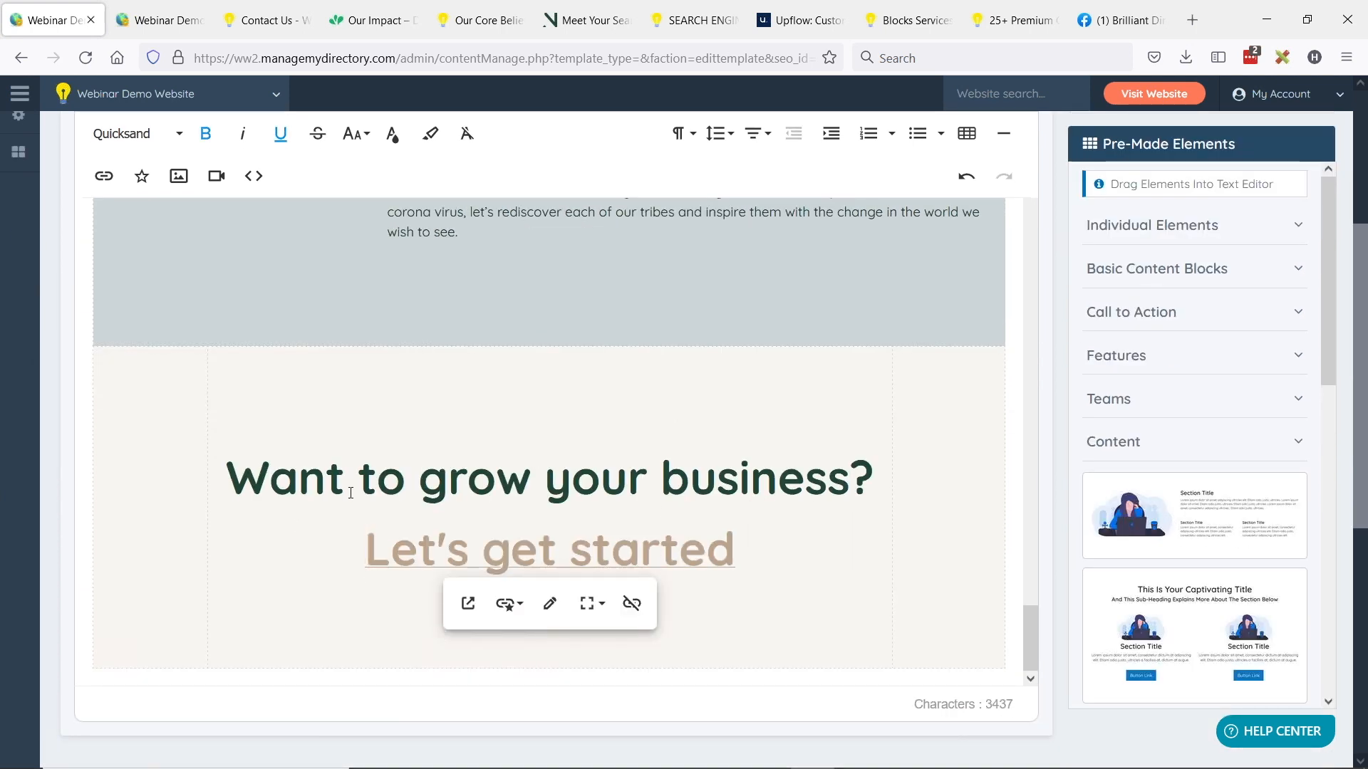
click(1148, 314)
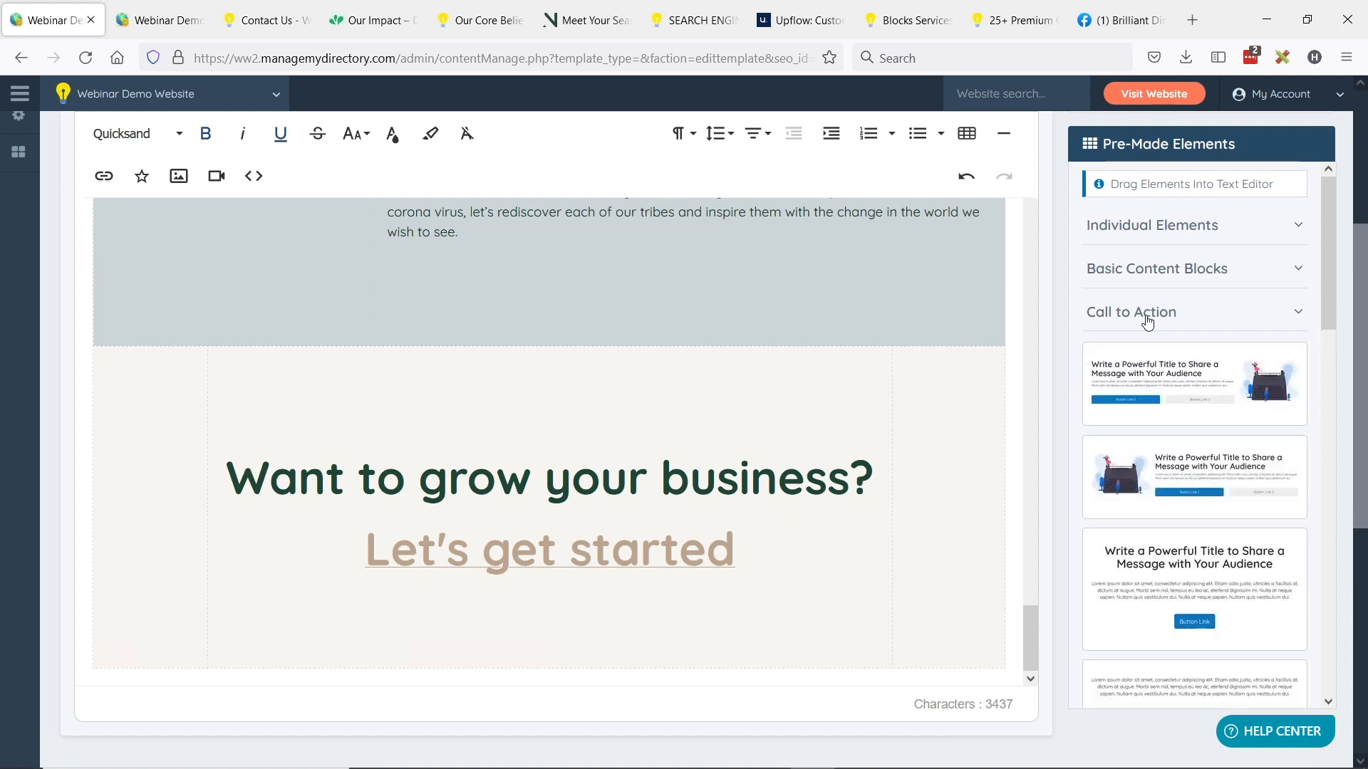
scroll(1190, 401, down, 5)
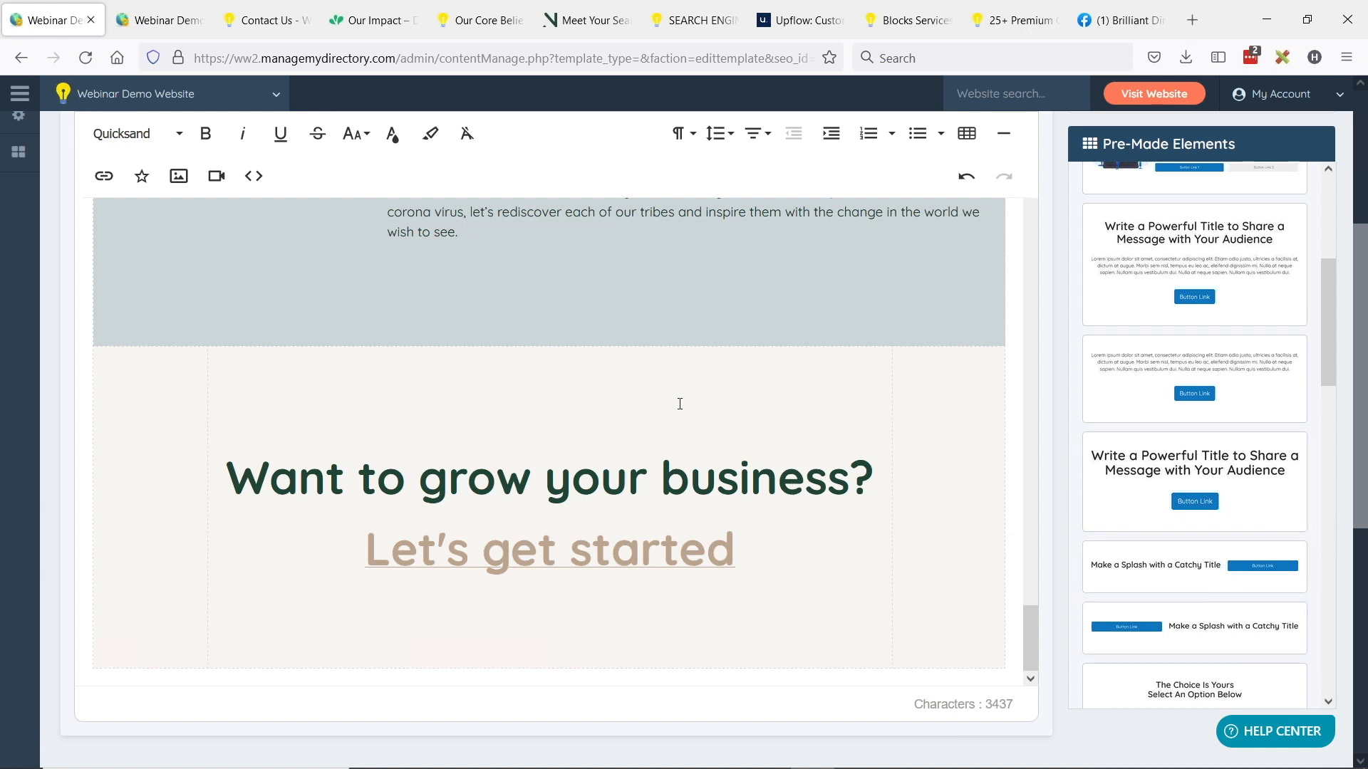
Check the background color setting of the empty side cell in the "Want to grow your business?" section, leaving the color as is
click(104, 363)
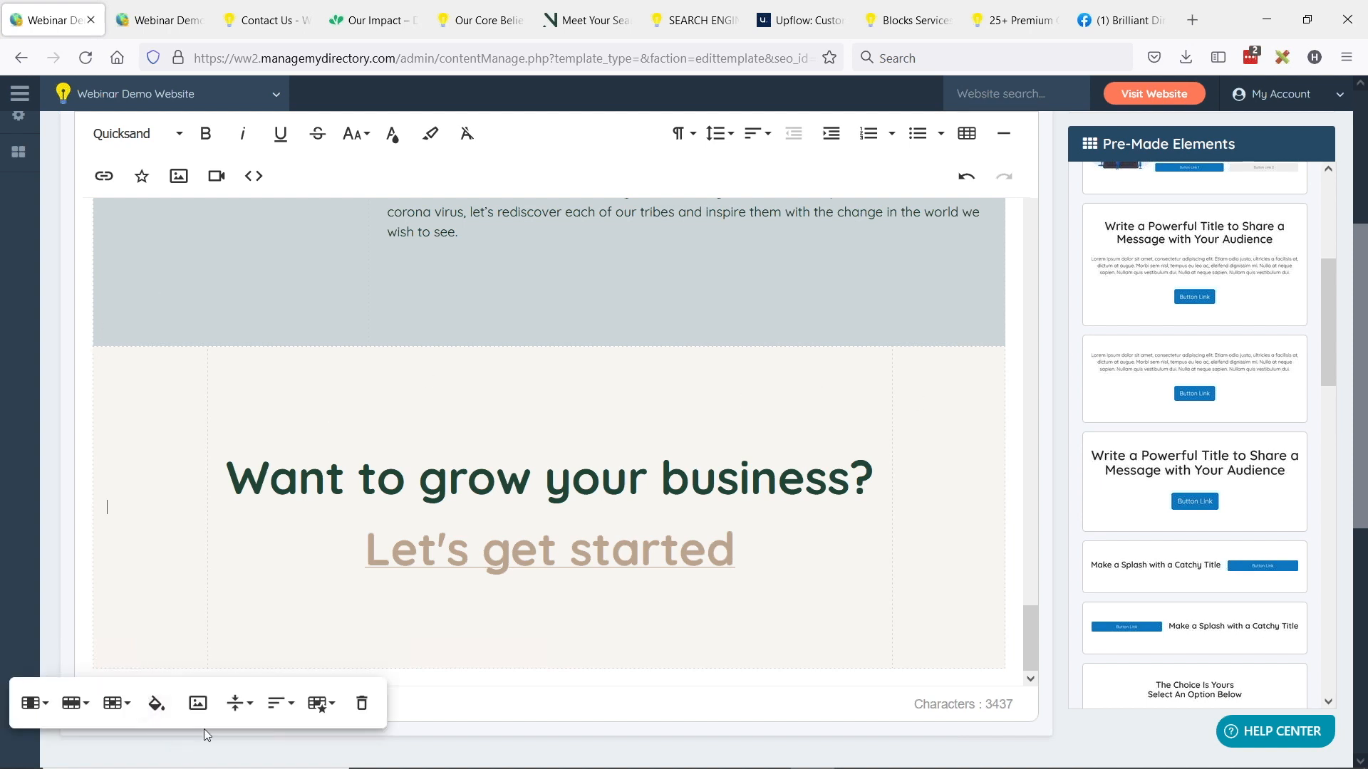
click(156, 704)
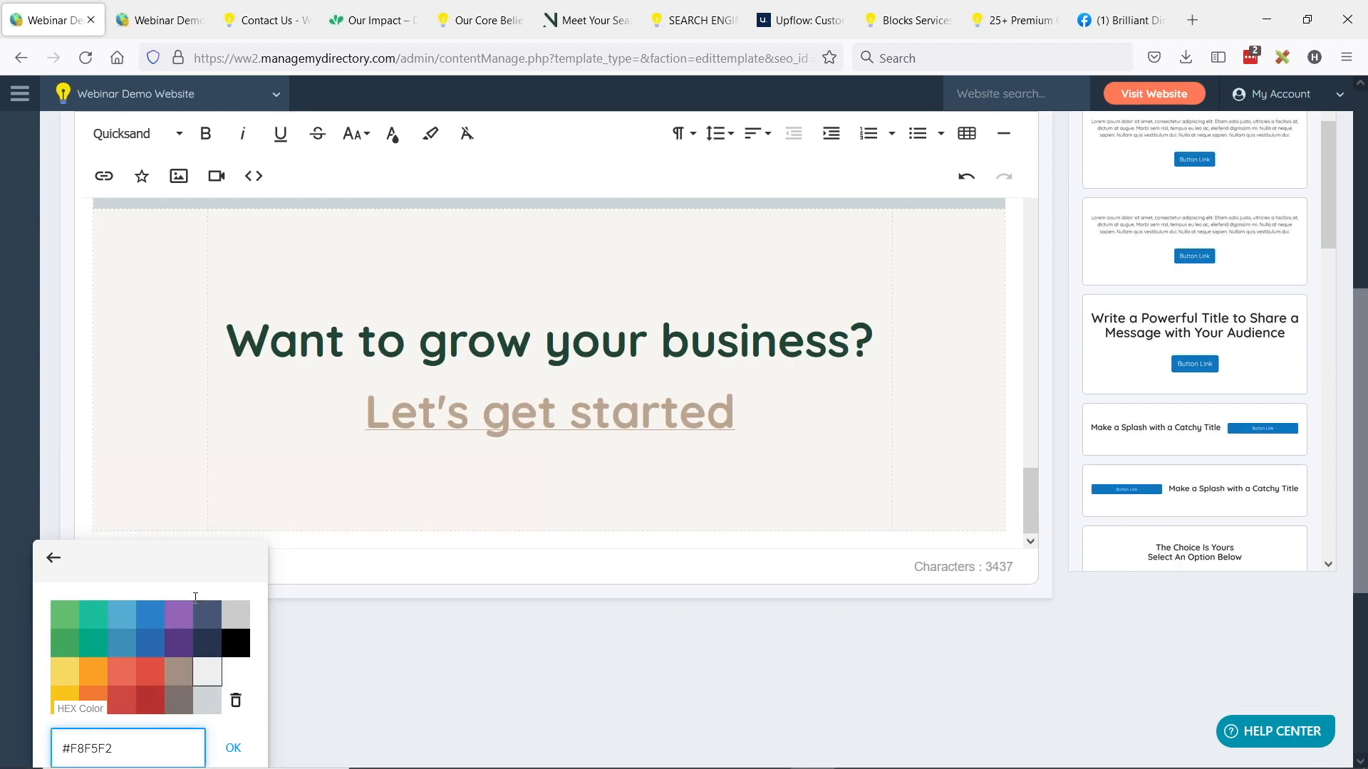
scroll(214, 606, down, 2)
click(57, 471)
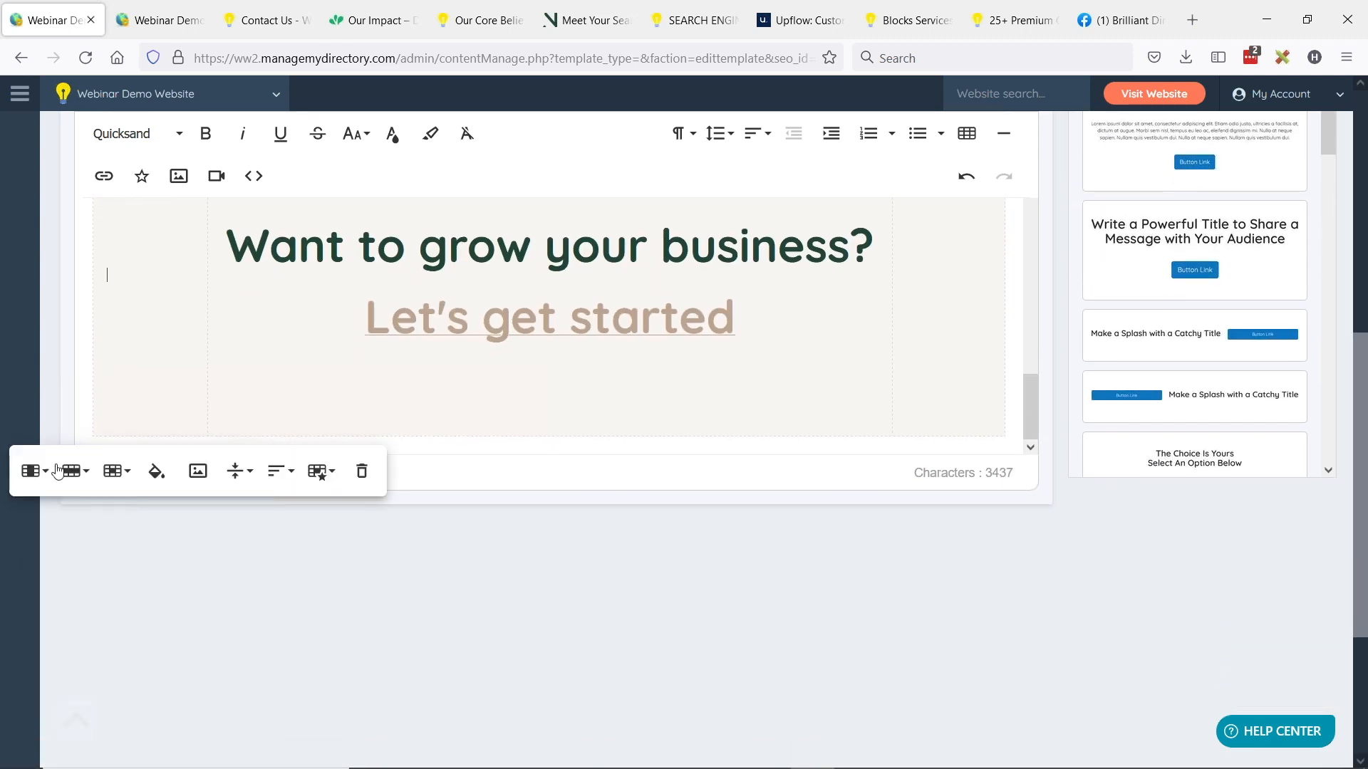
Try a blue-gray background on the "Core Values." heading cell, then settle on a light gray one
click(57, 471)
scroll(204, 376, down, 1)
scroll(776, 667, up, 2)
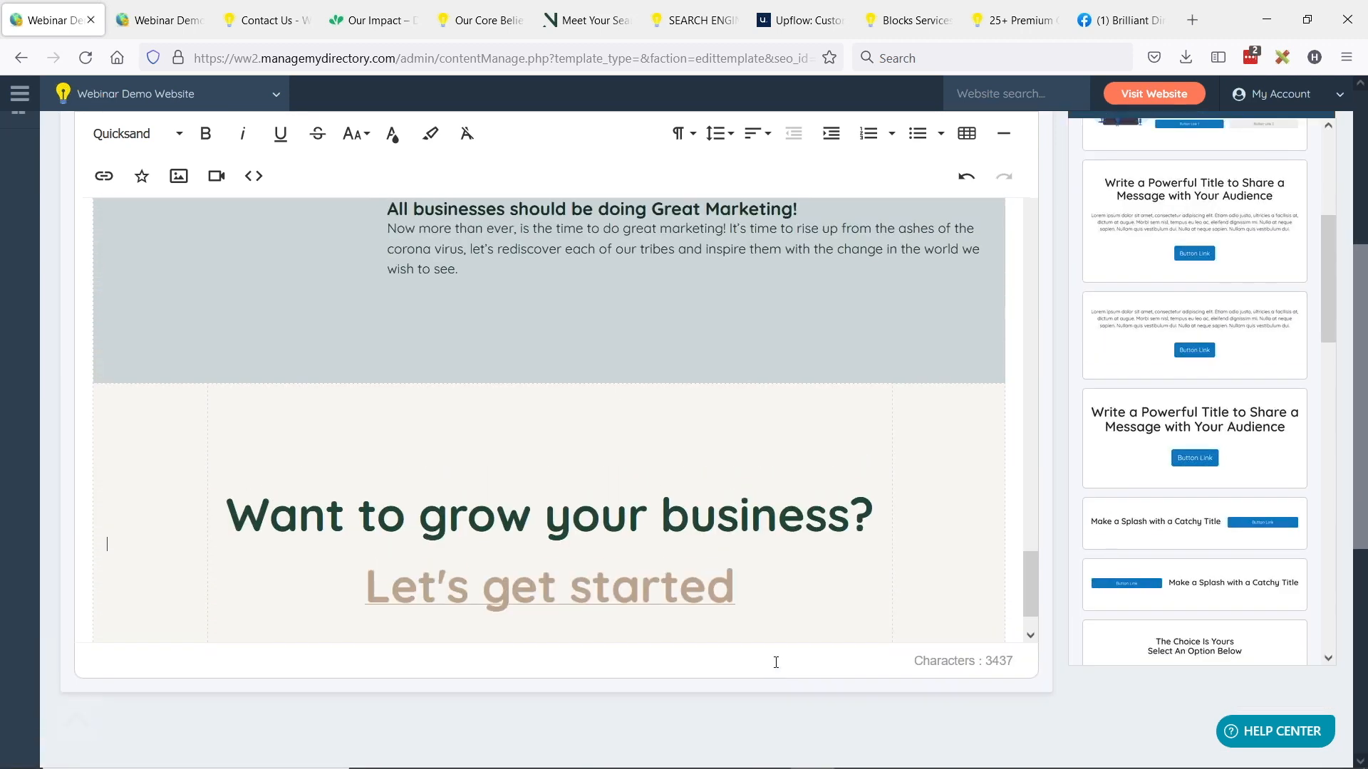
scroll(614, 392, down, 1)
scroll(890, 449, up, 10)
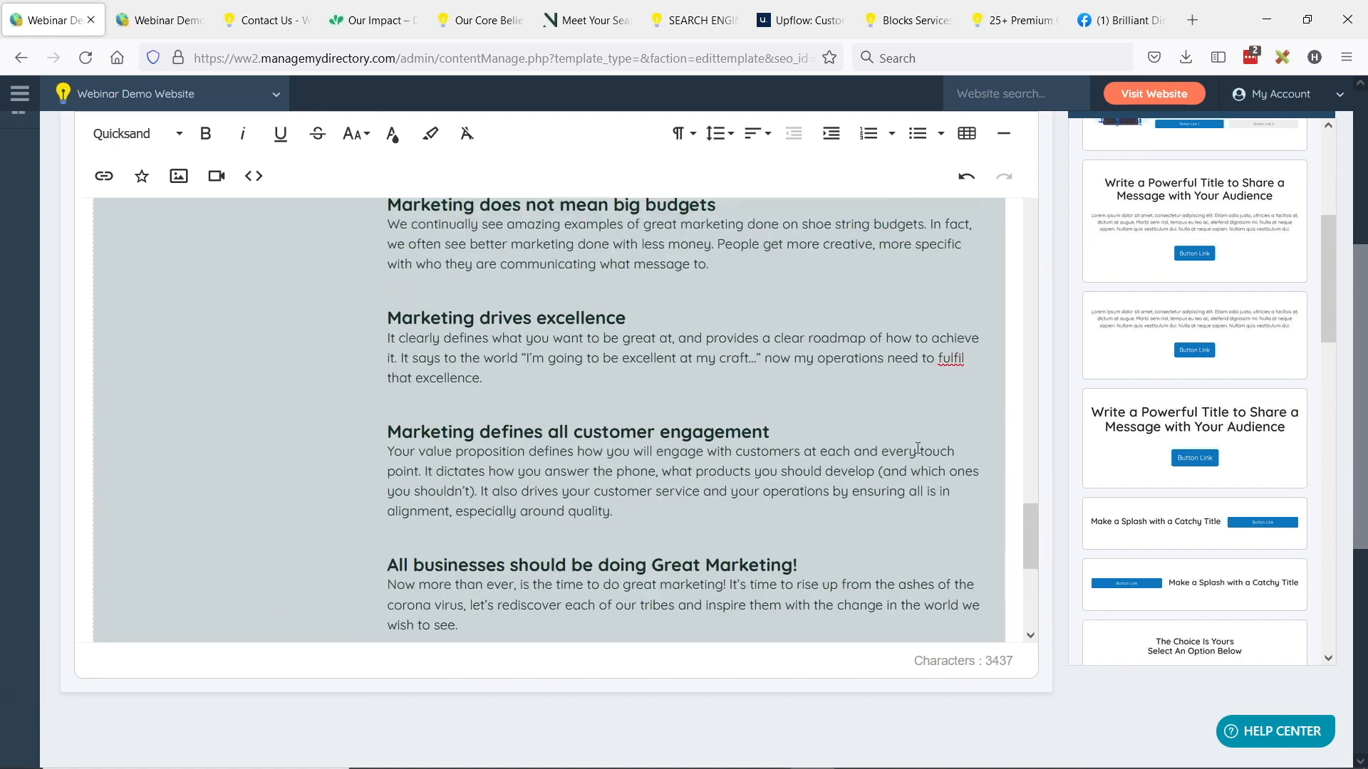
scroll(890, 470, up, 10)
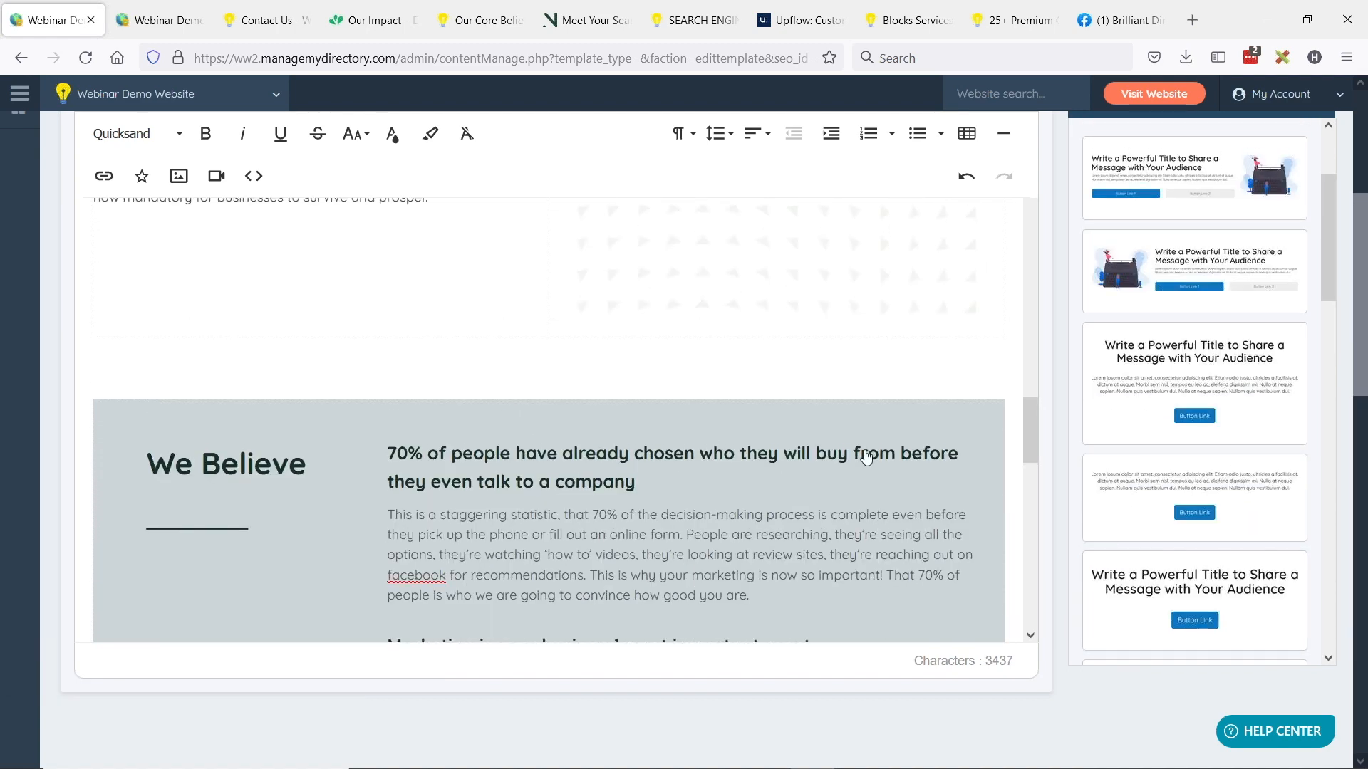
scroll(870, 465, up, 1)
scroll(869, 465, down, 1)
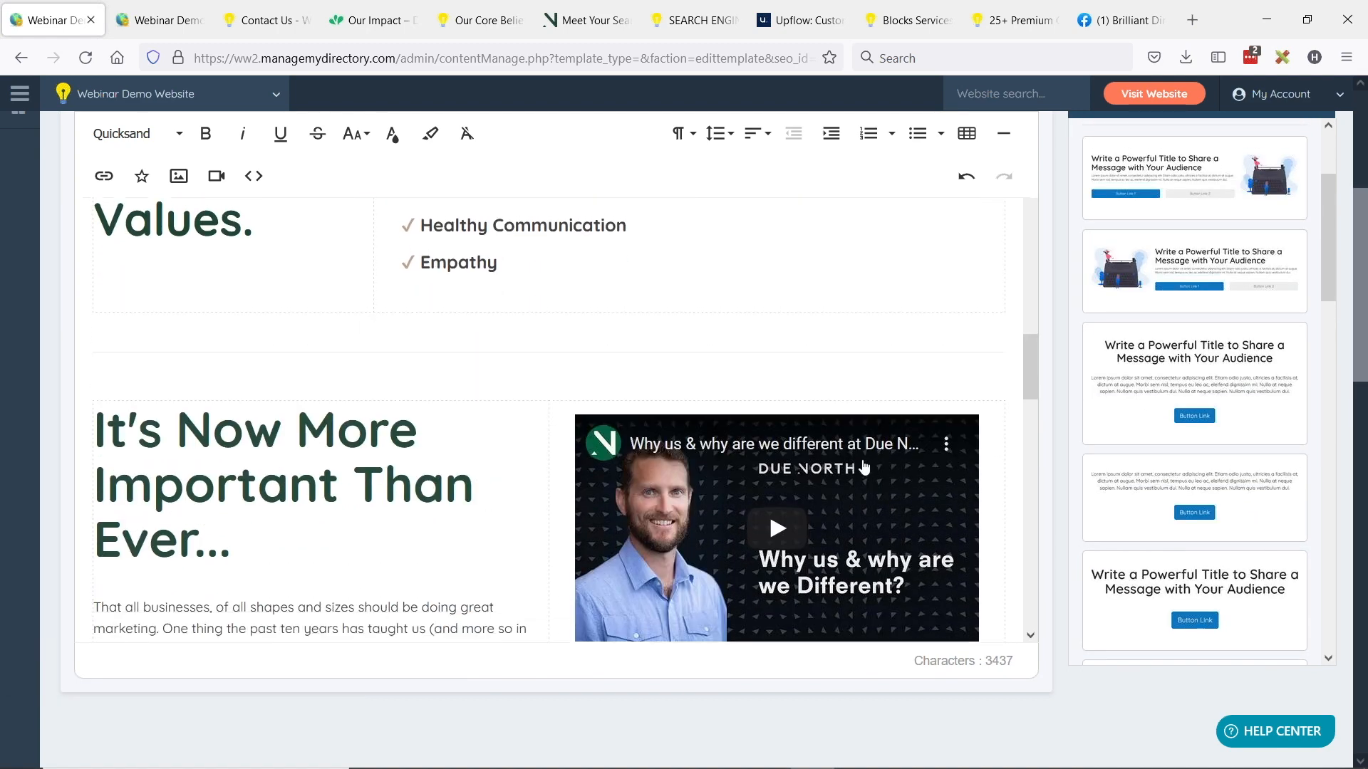
scroll(304, 391, up, 2)
click(342, 455)
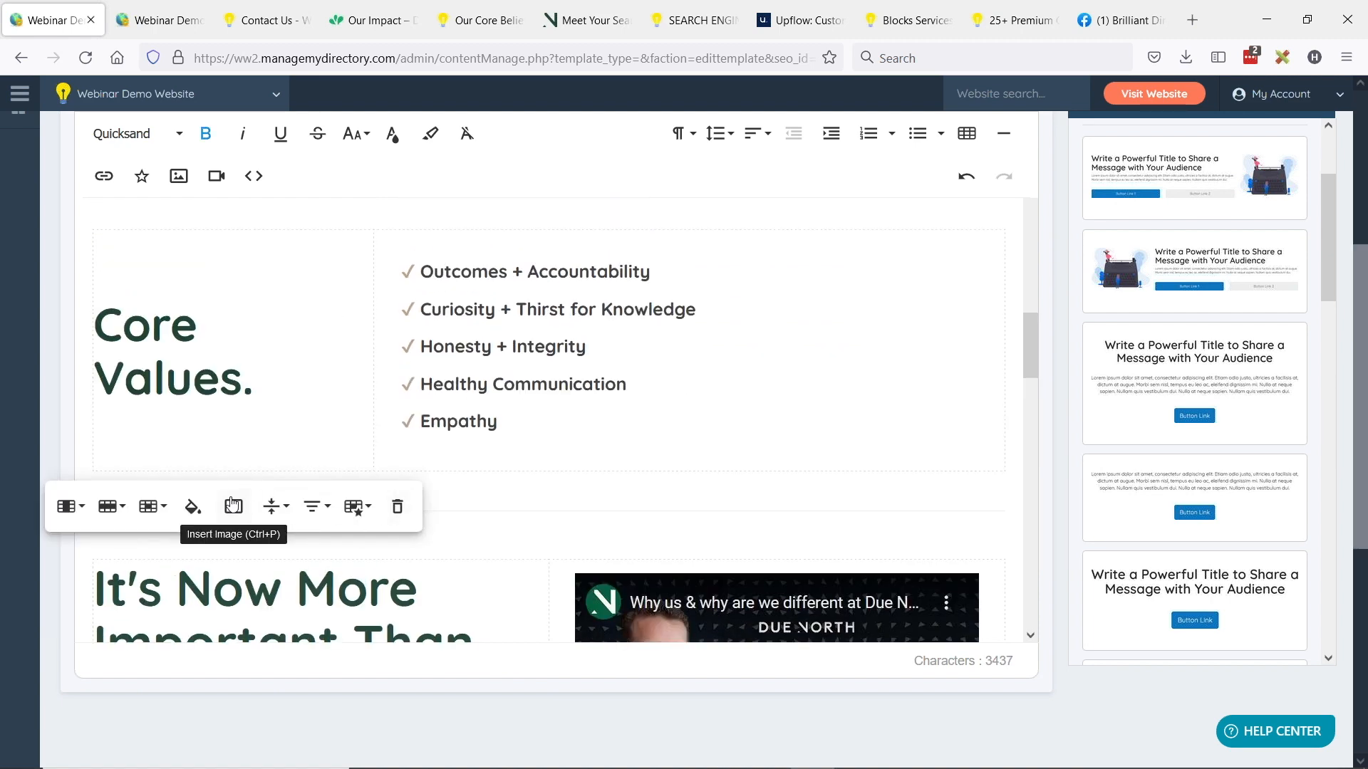
click(192, 507)
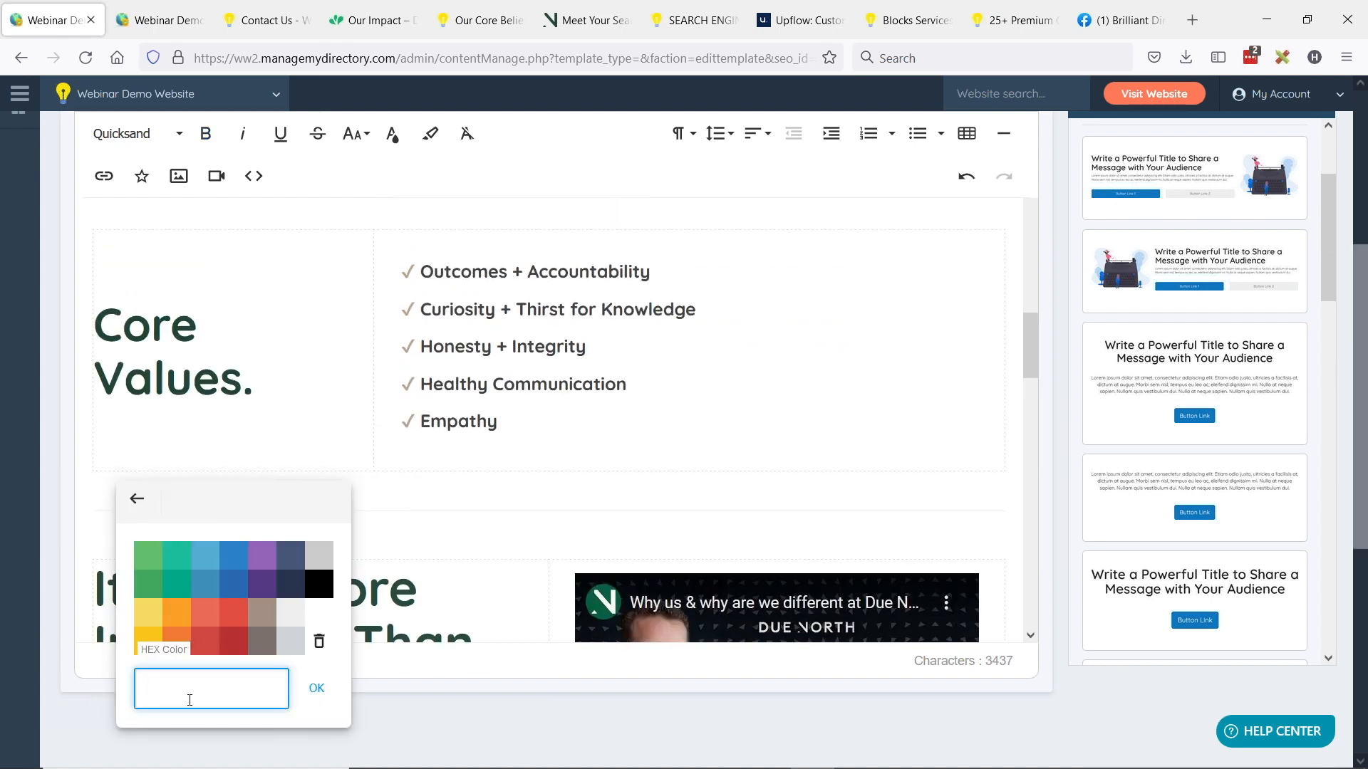
click(290, 639)
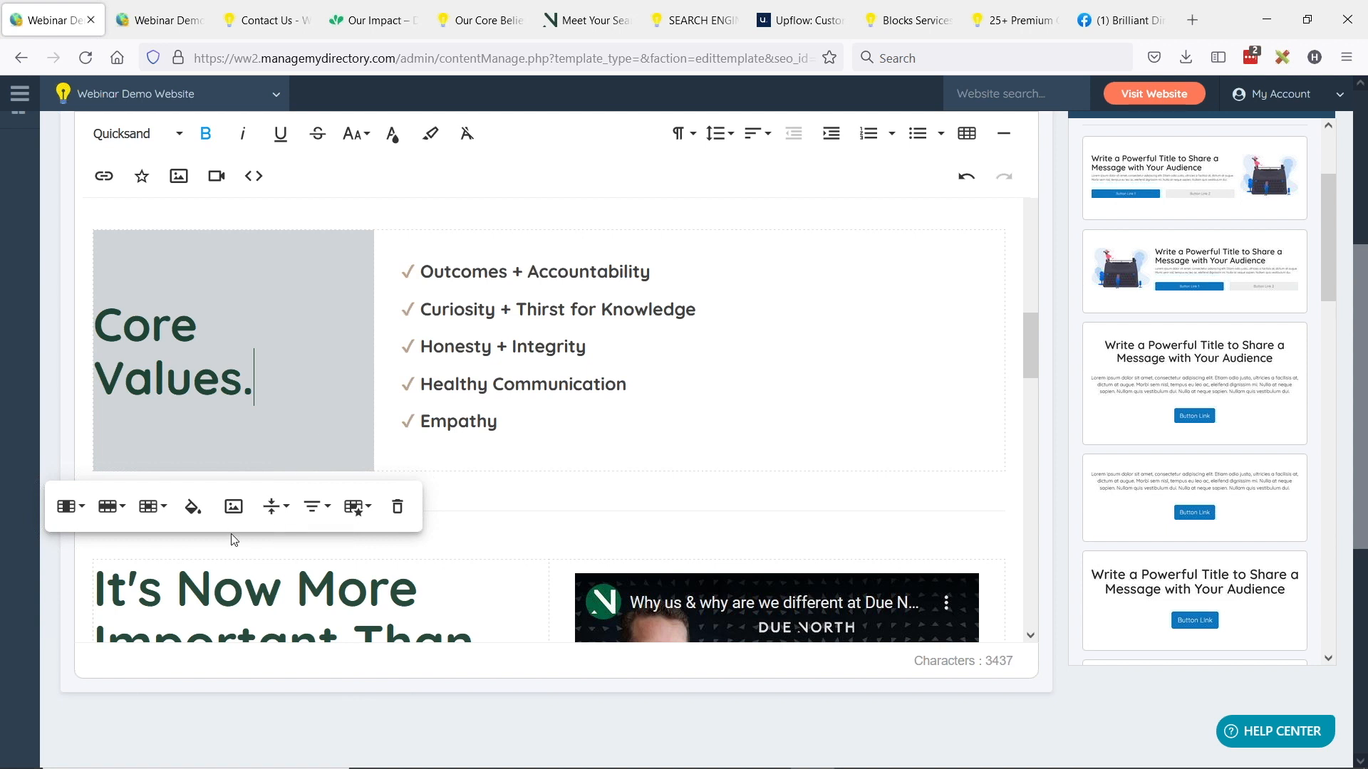
click(192, 507)
click(291, 613)
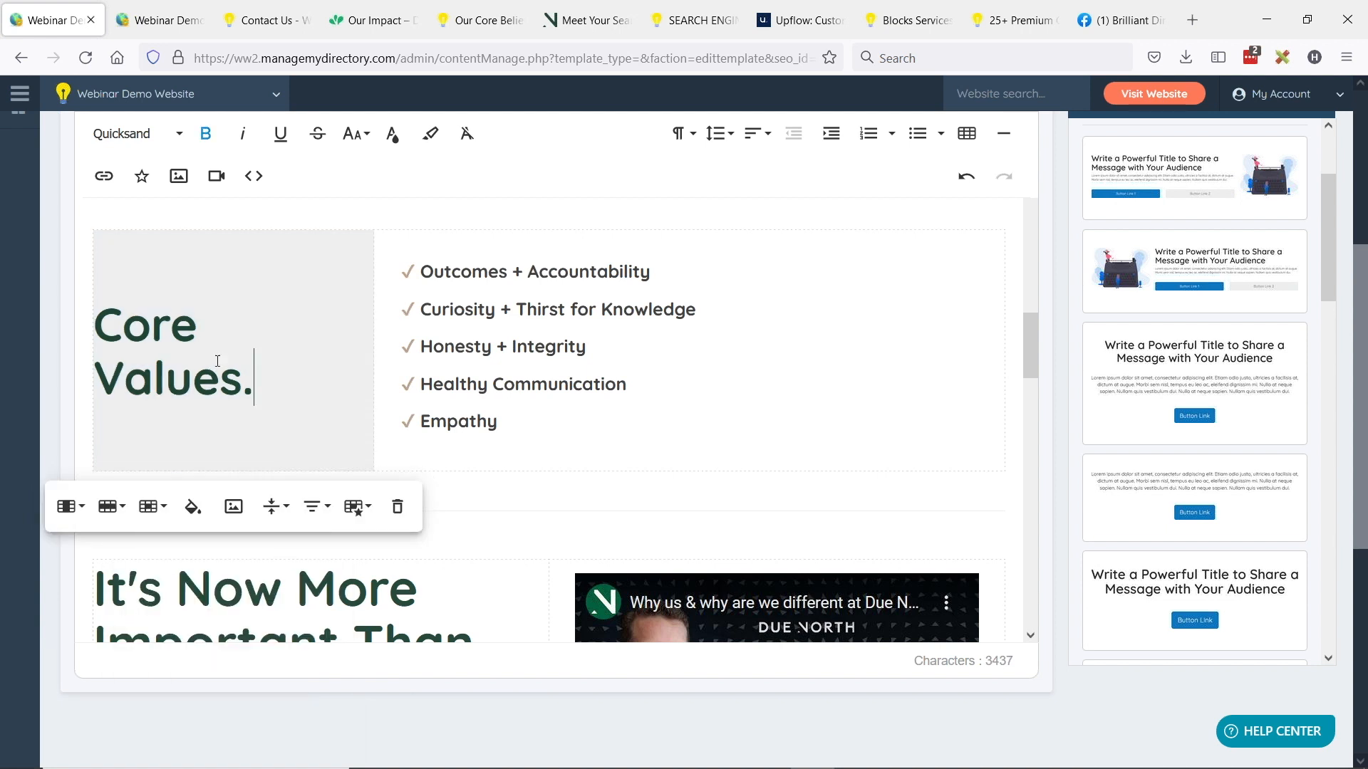
Enlarge the "Core Values." heading text to font size 48
drag(254, 384, 101, 322)
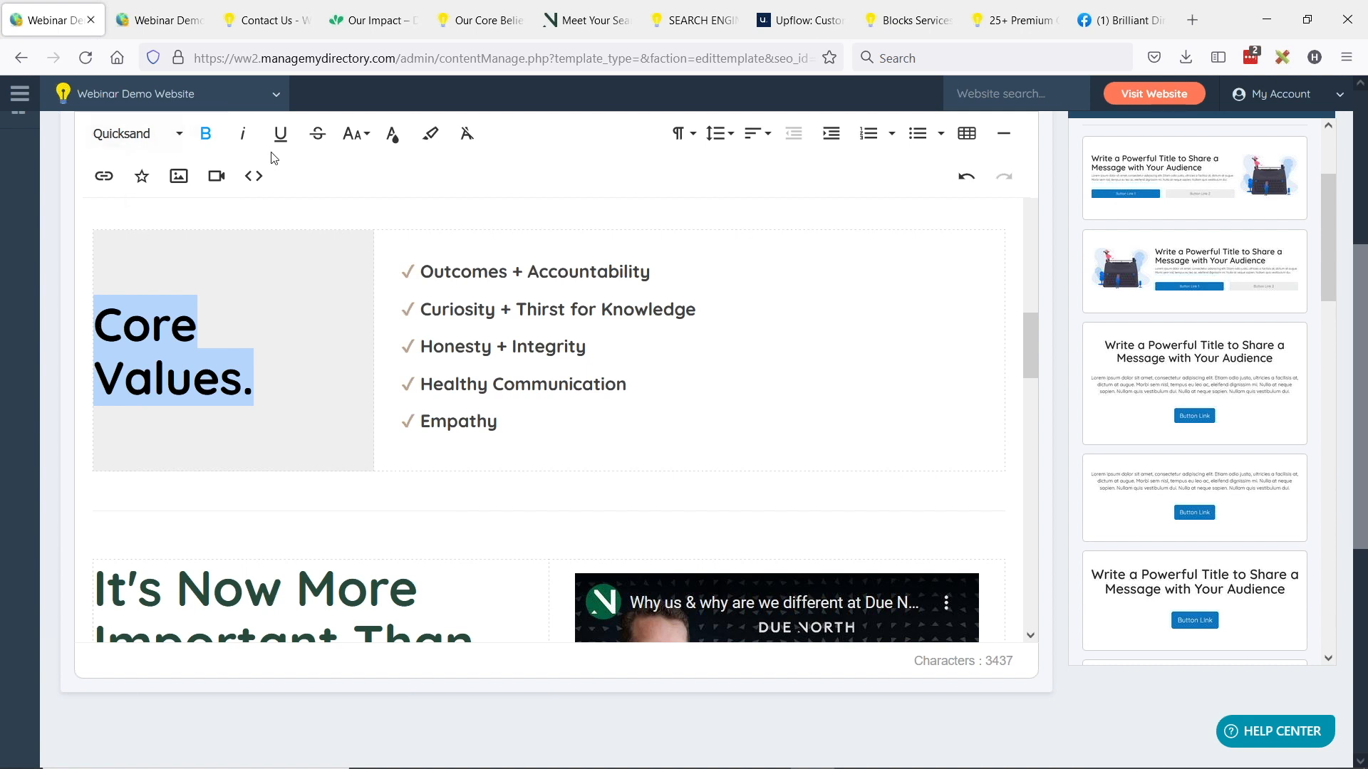
click(354, 133)
scroll(364, 307, down, 5)
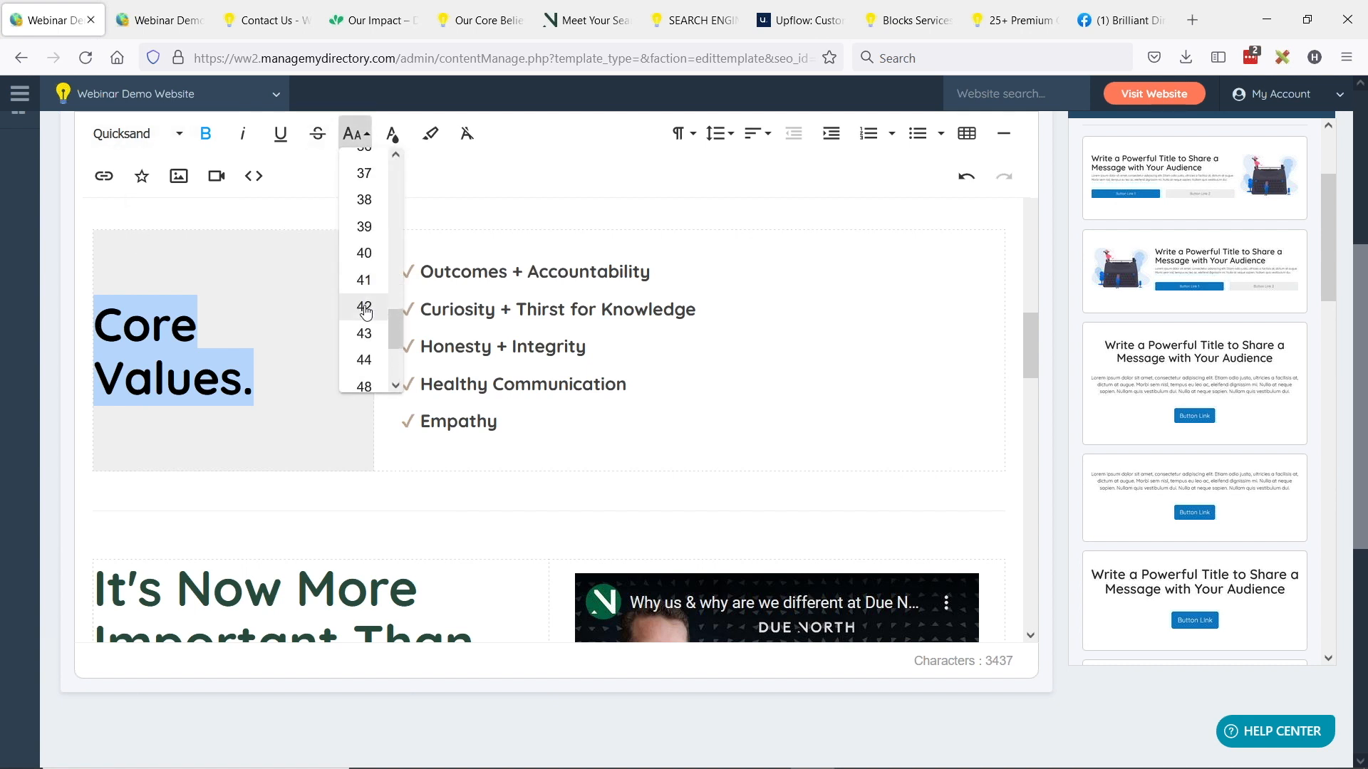
click(372, 378)
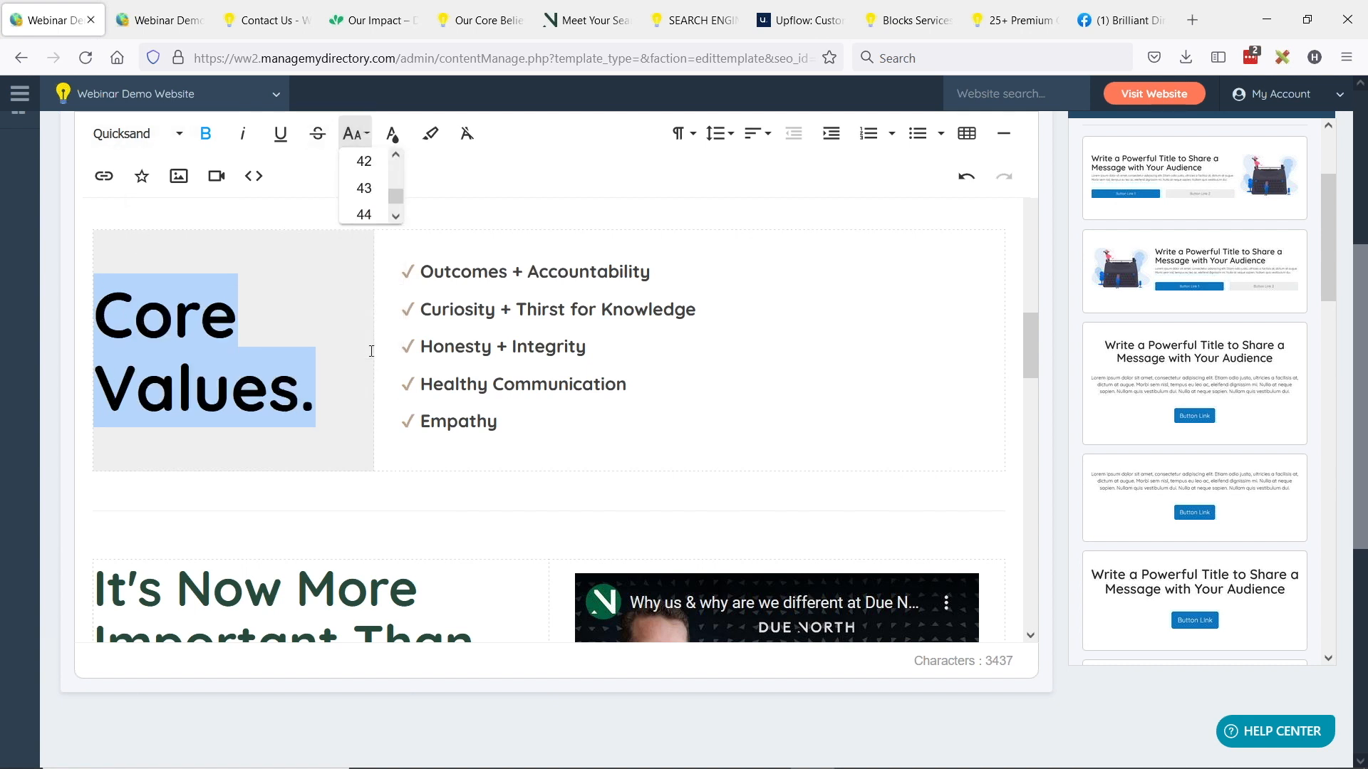
click(365, 482)
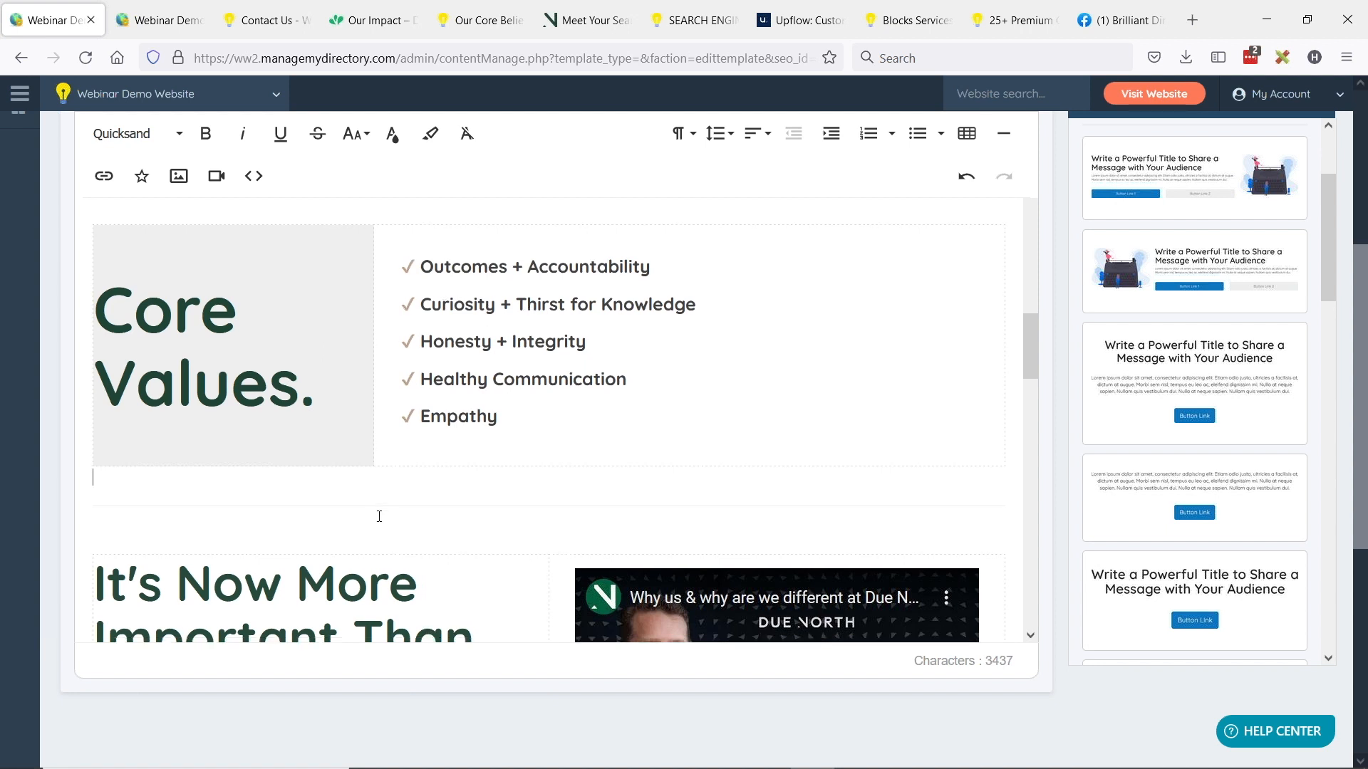
Review the Core Values and team member sections, and switch to the presentation slide "3 Types of Web Pages"
scroll(553, 501, down, 1)
scroll(418, 468, up, 1)
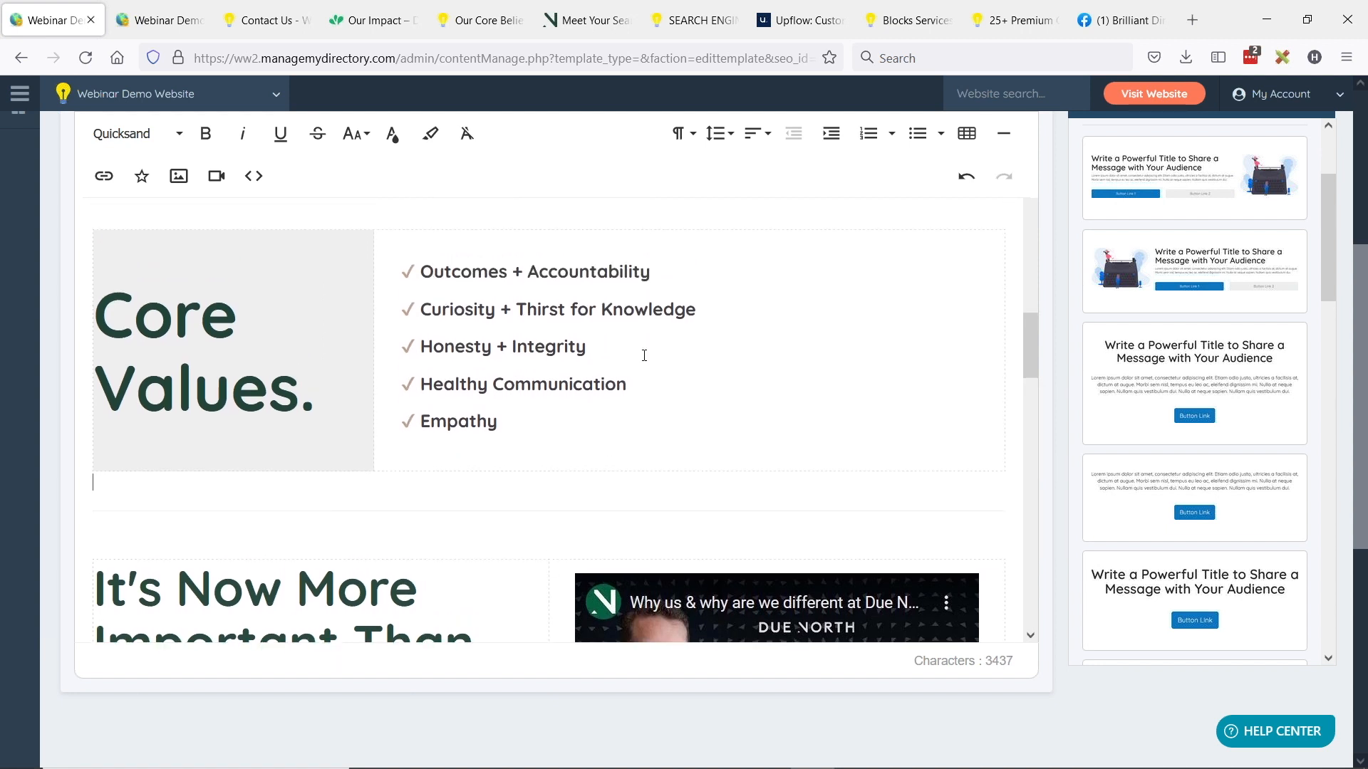
scroll(666, 354, up, 5)
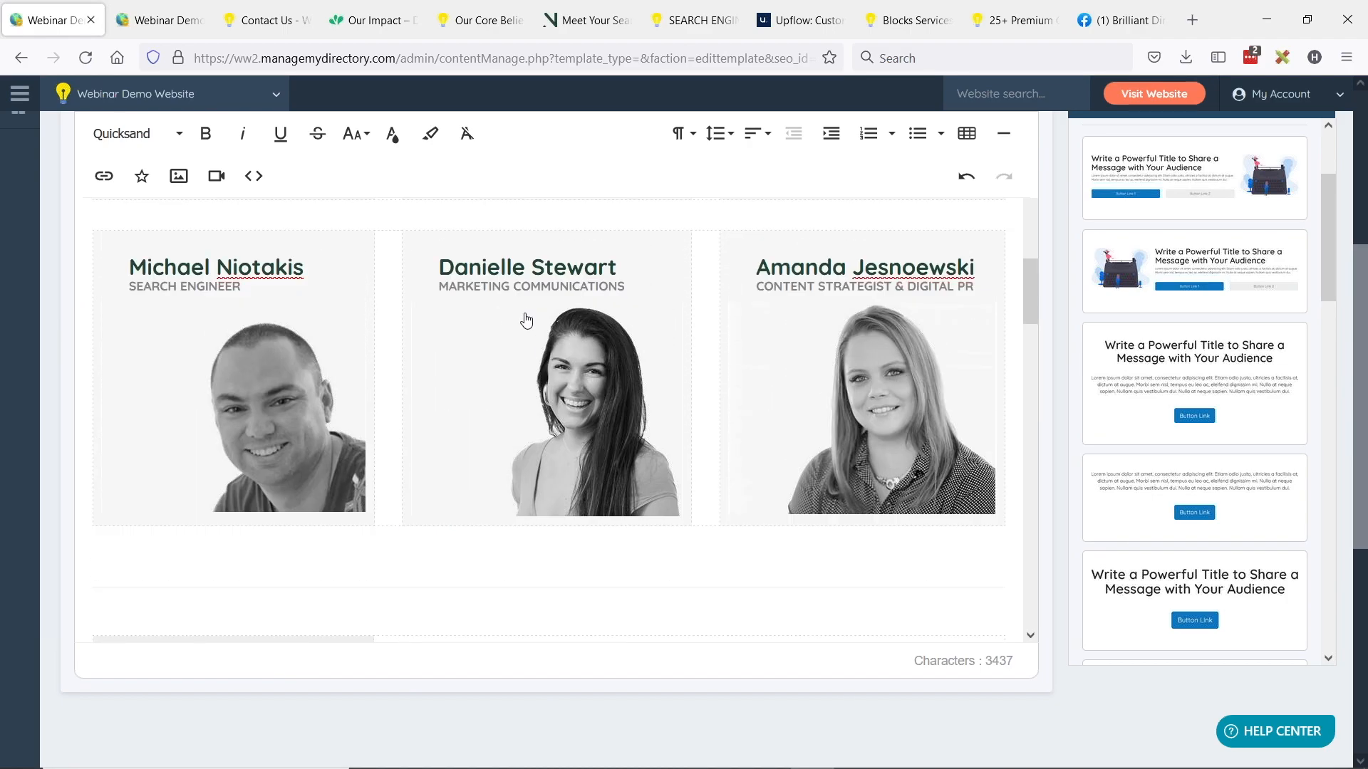
key(alt+Tab)
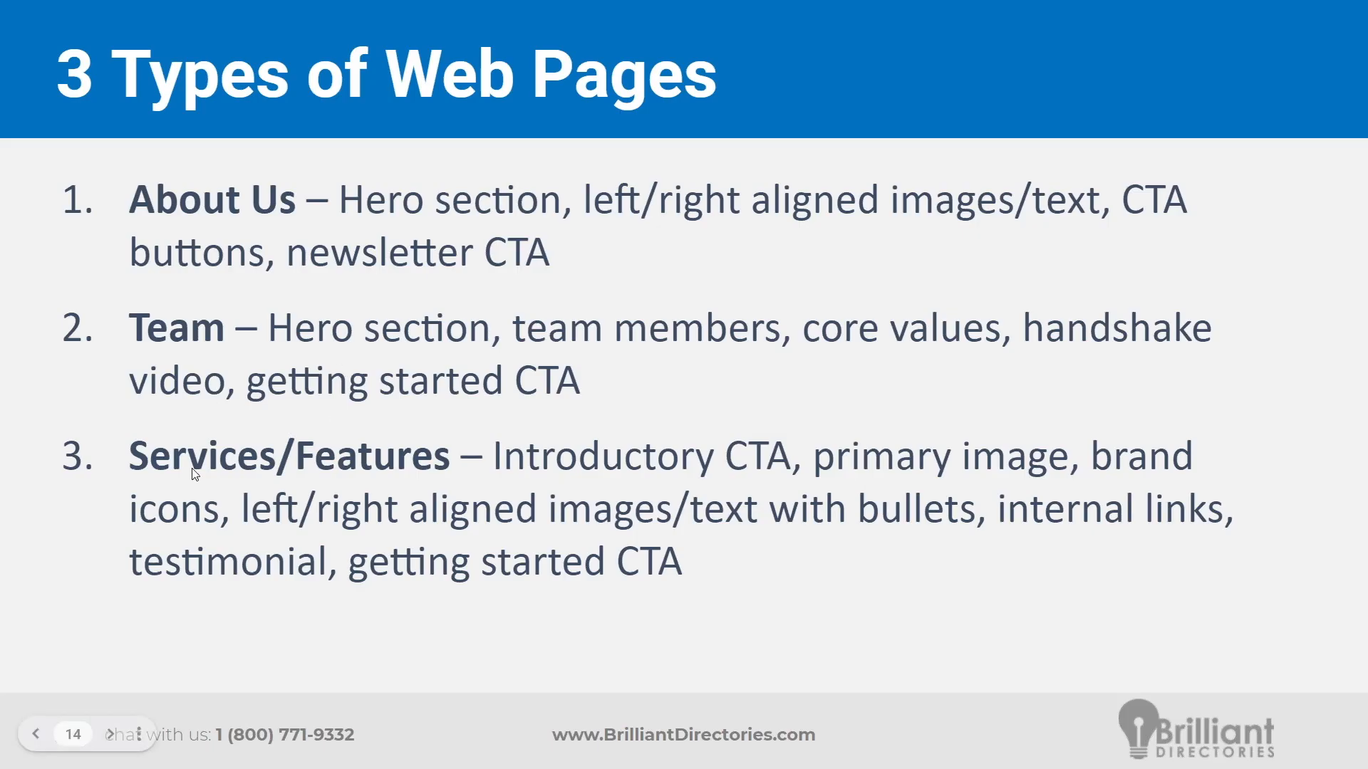
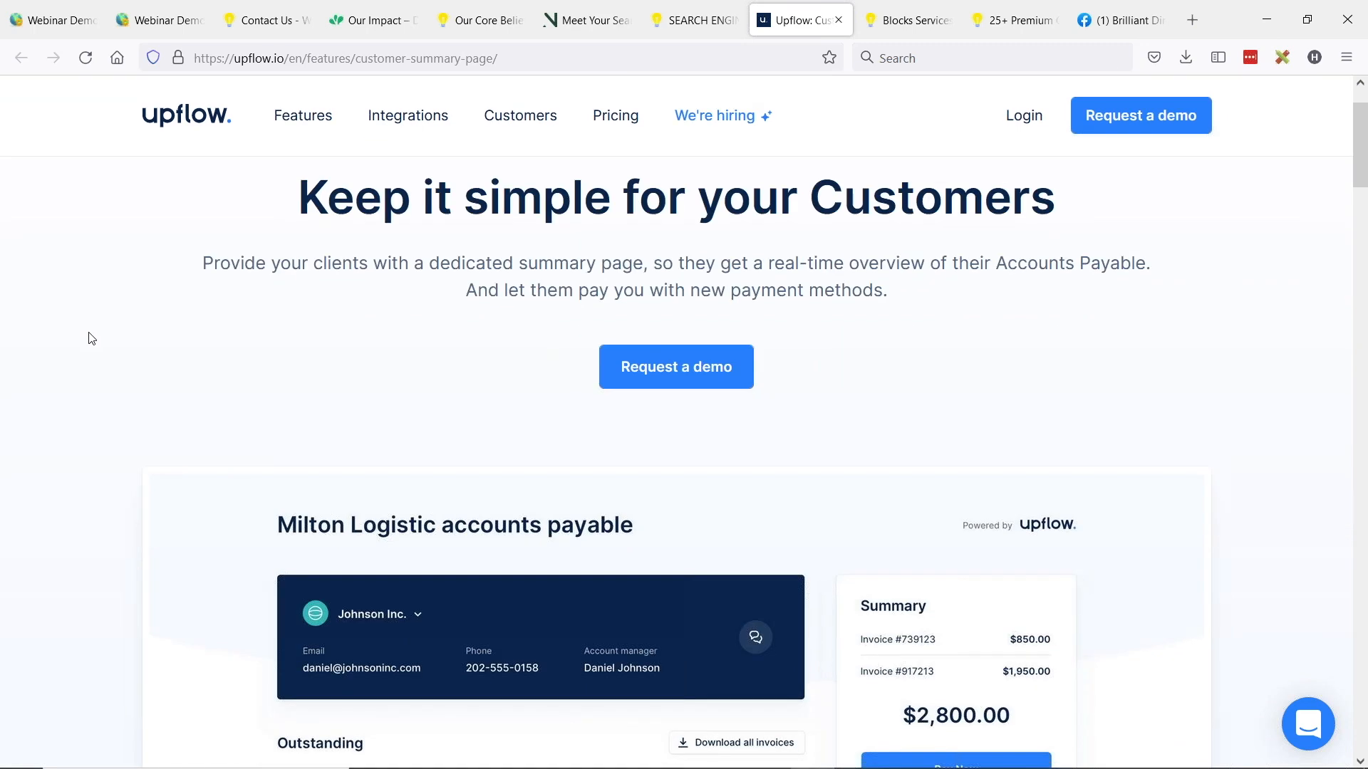
Examine the introductory call to action and the large primary image on the Upflow customer summary page
scroll(88, 336, up, 1)
scroll(91, 339, down, 2)
scroll(91, 339, down, 3)
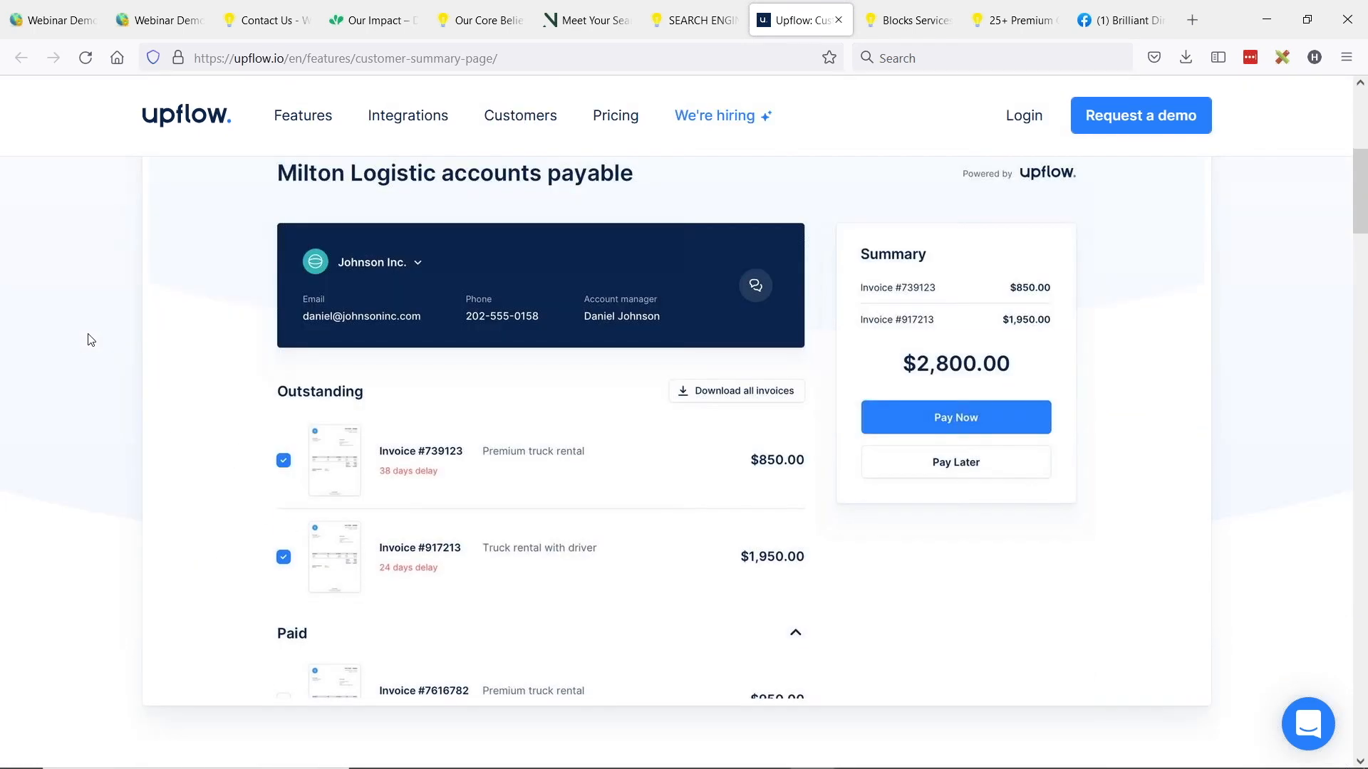
scroll(90, 340, down, 6)
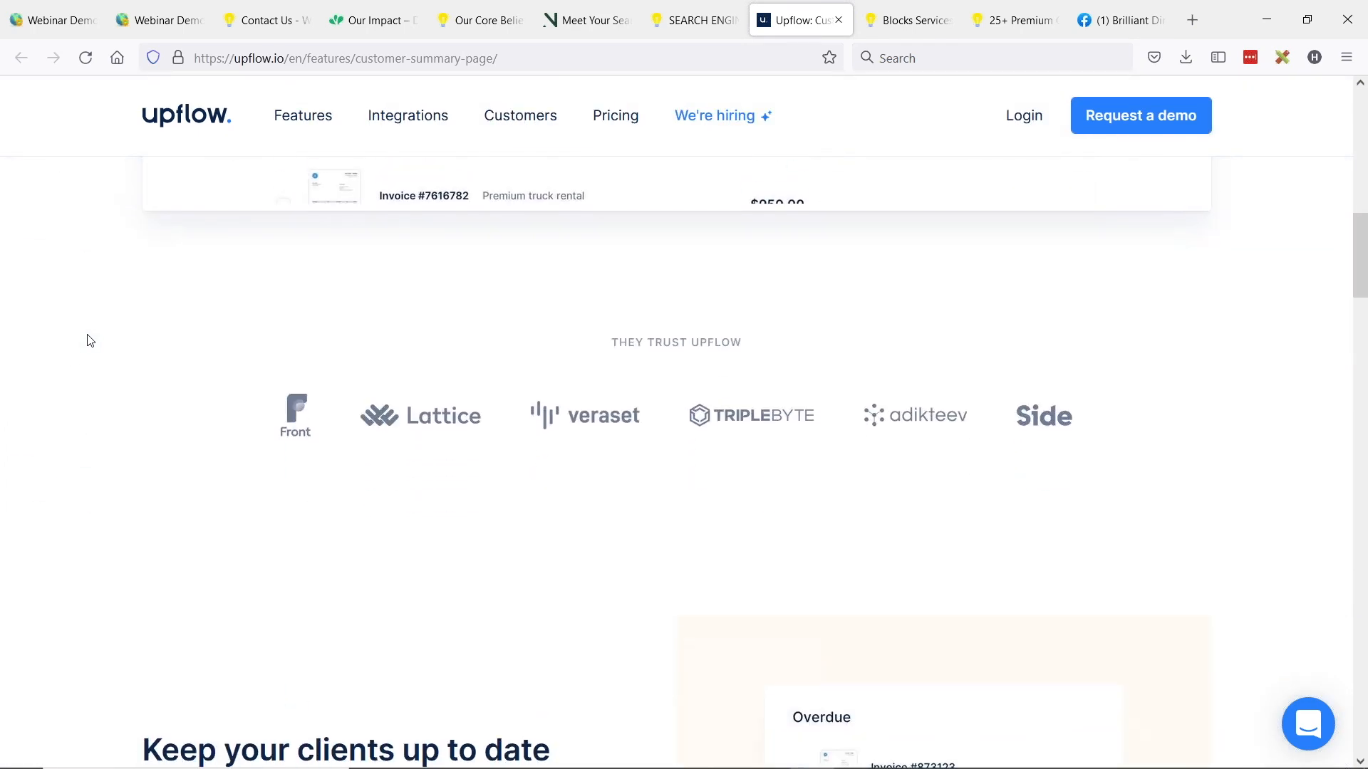
scroll(61, 330, down, 5)
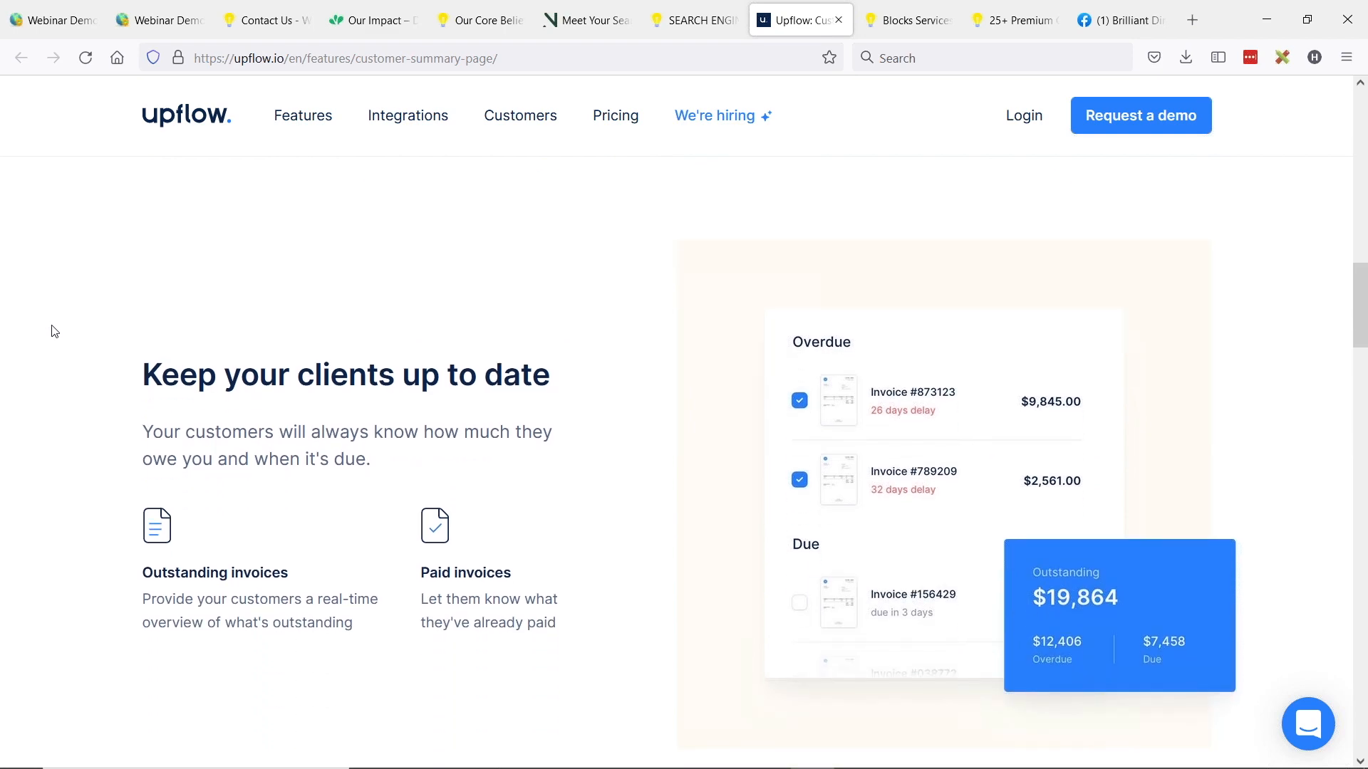
scroll(52, 331, up, 15)
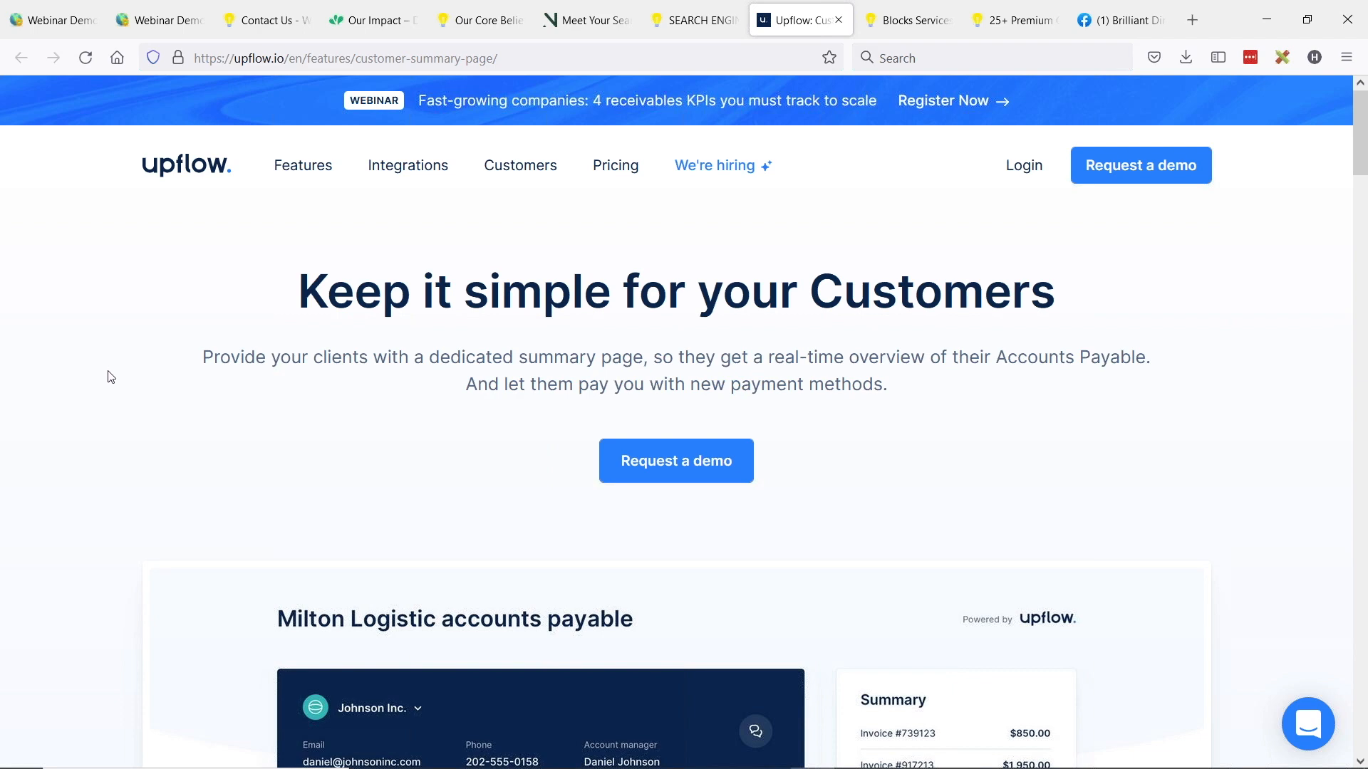
scroll(87, 400, down, 6)
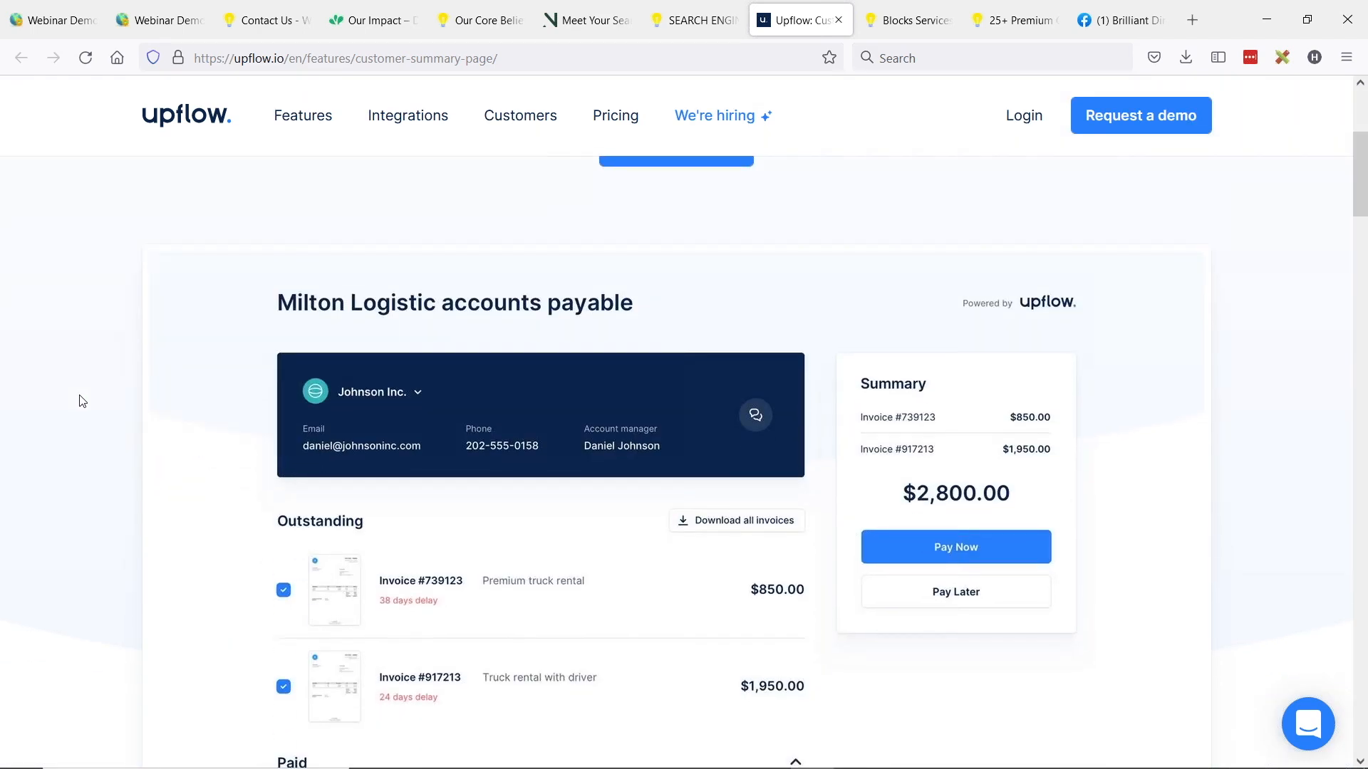
scroll(57, 377, down, 3)
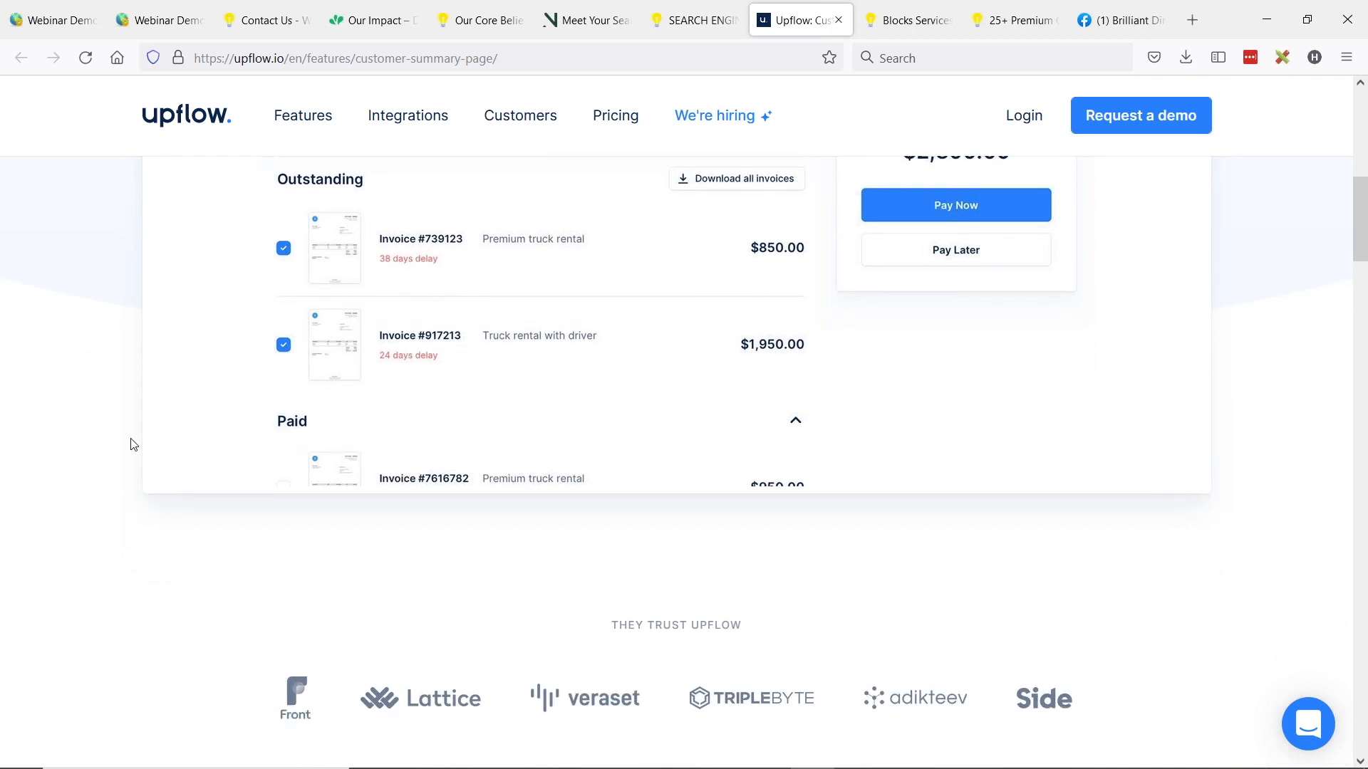
scroll(134, 443, up, 4)
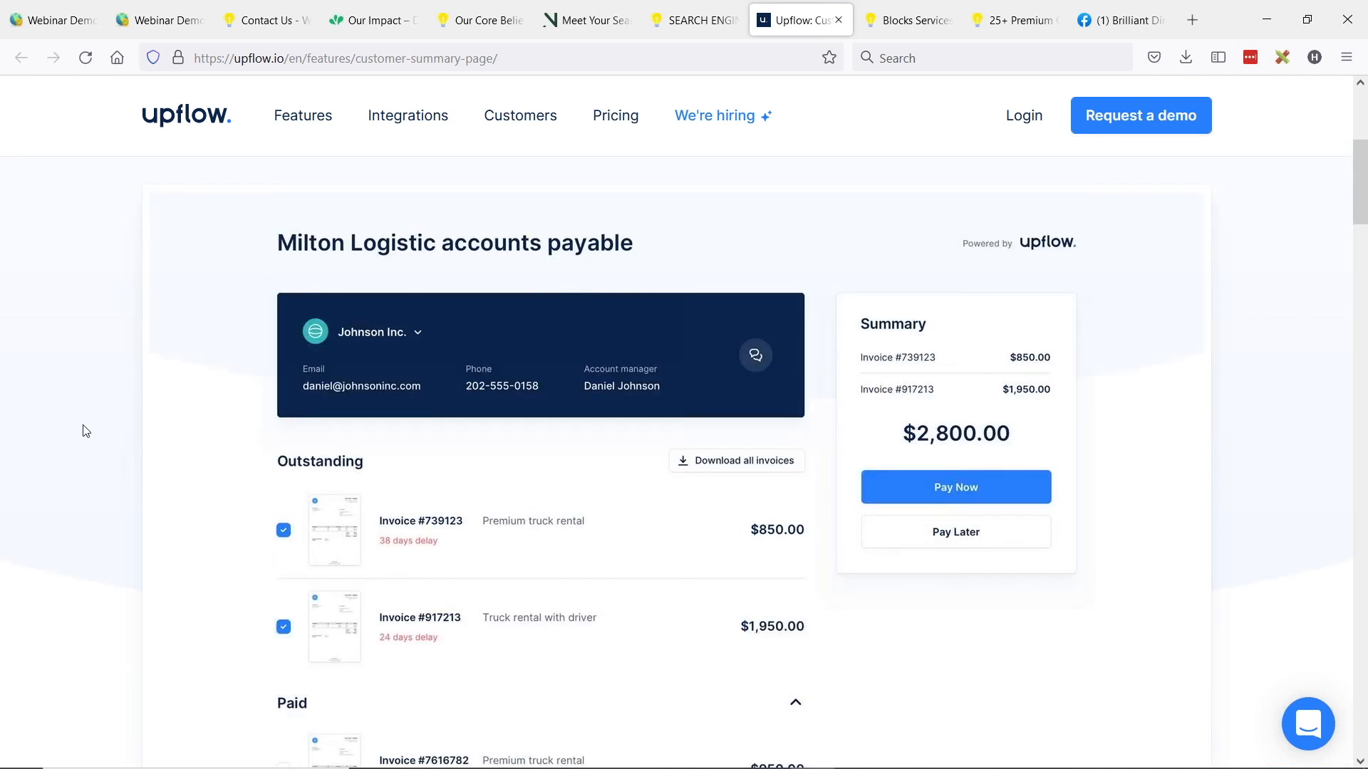
Examine the "They trust Upflow" brand icons and the "Keep your clients up to date" section with its text, icons and image
scroll(36, 419, down, 7)
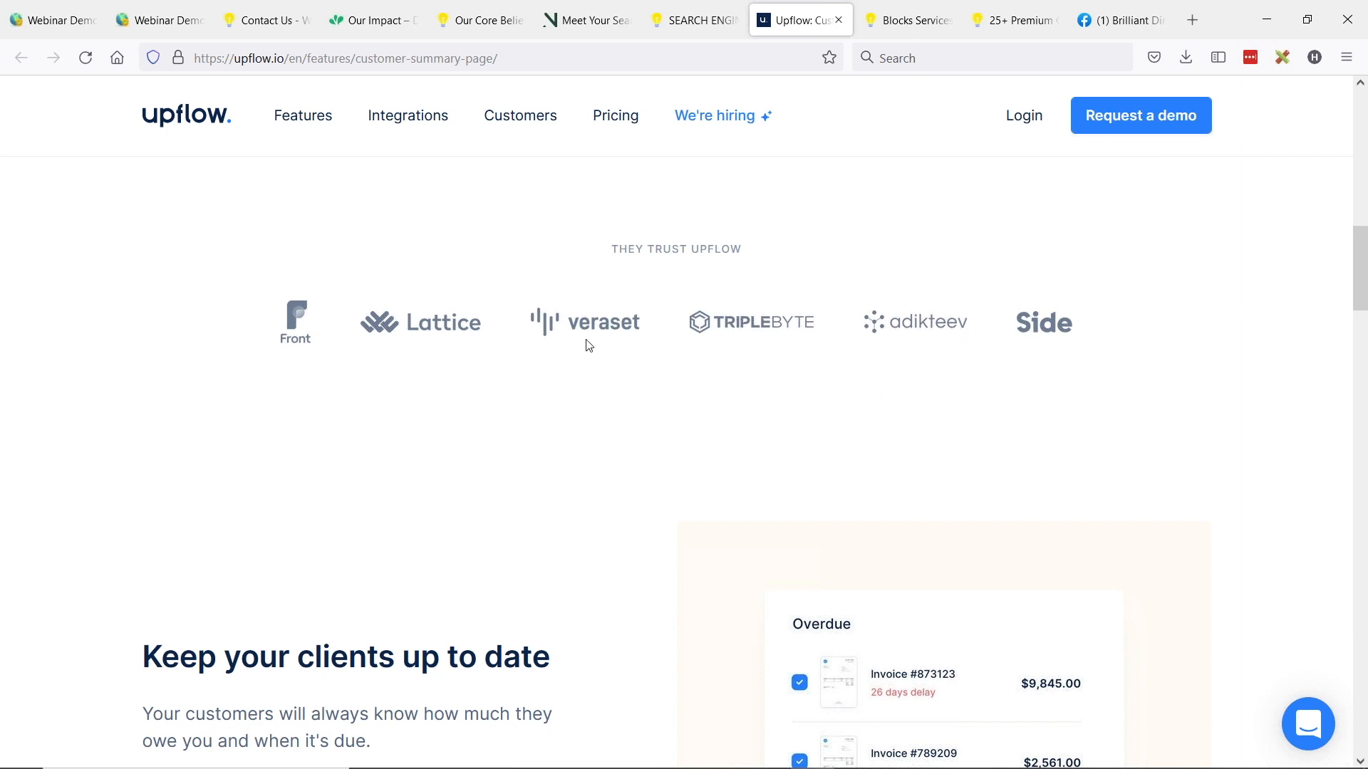
scroll(512, 385, down, 6)
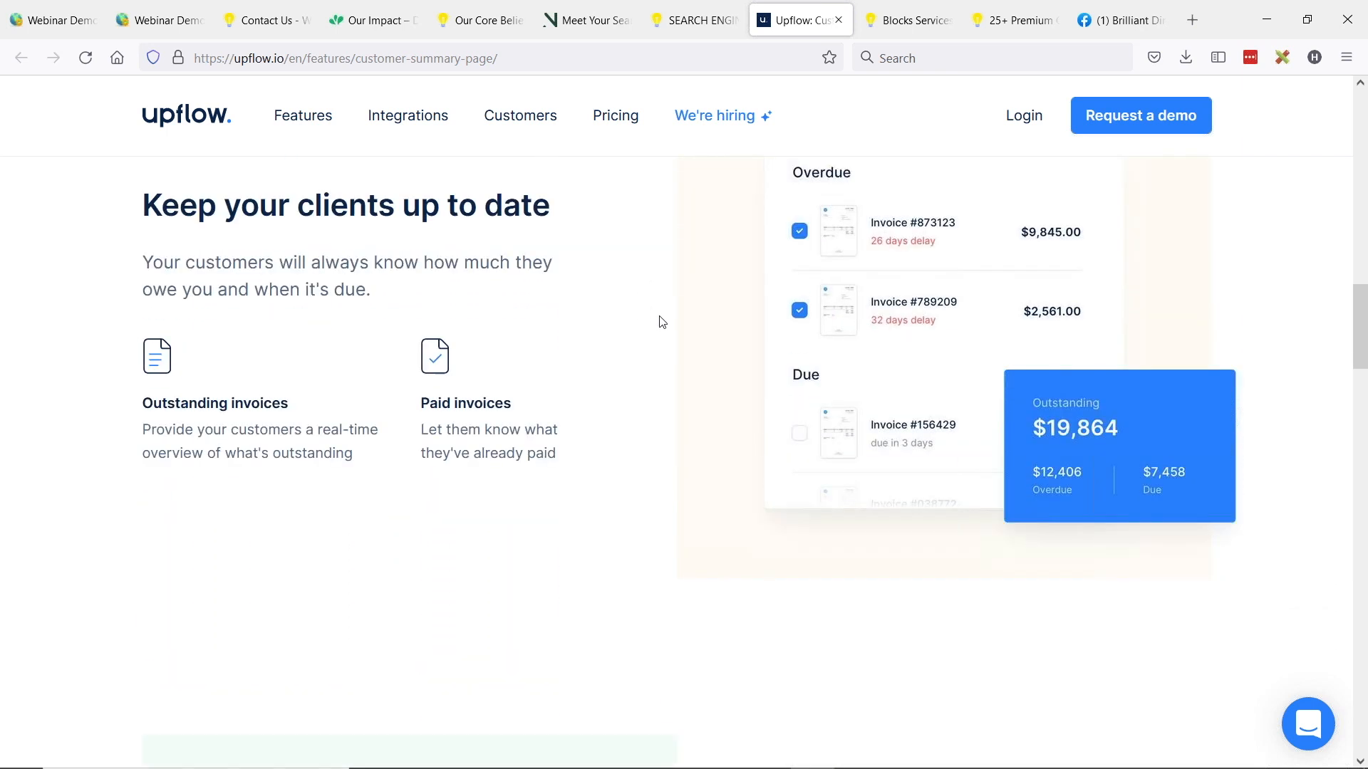
scroll(668, 328, up, 1)
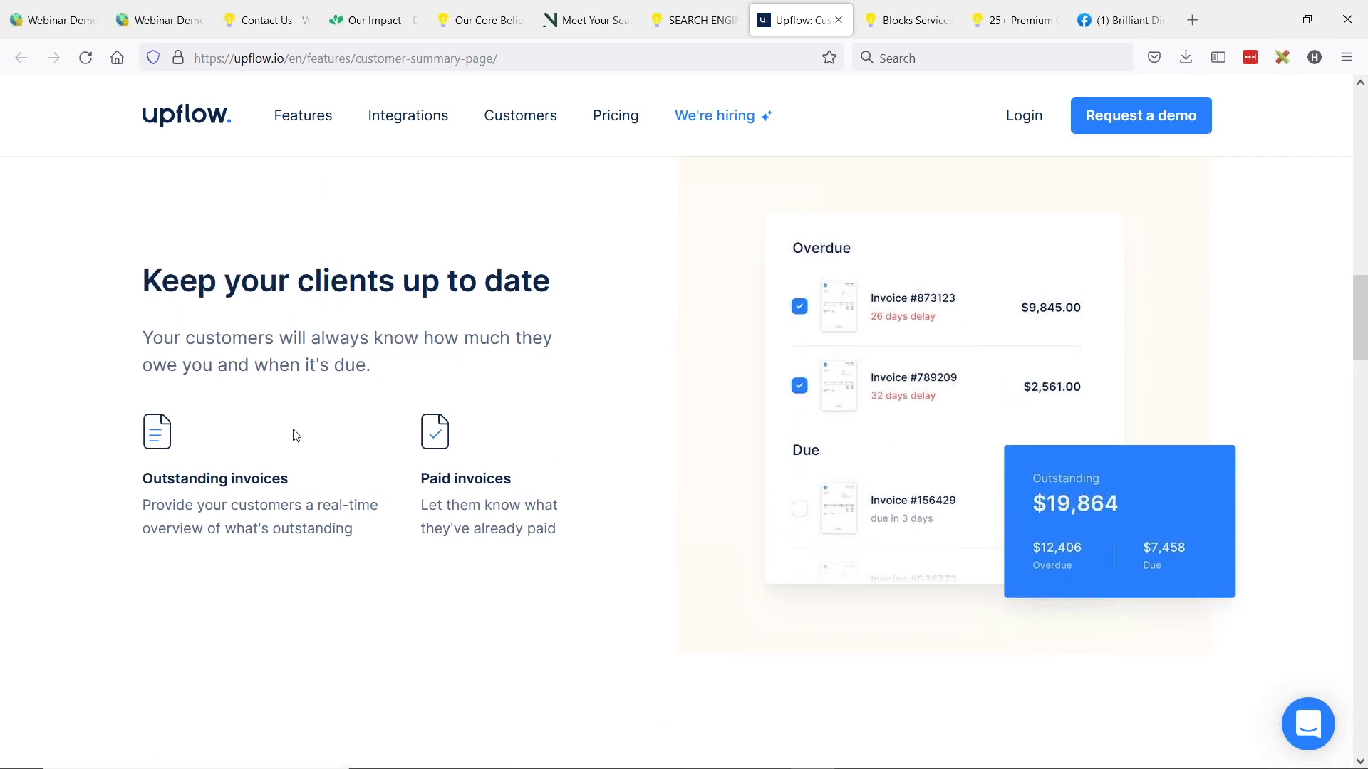
scroll(552, 384, down, 4)
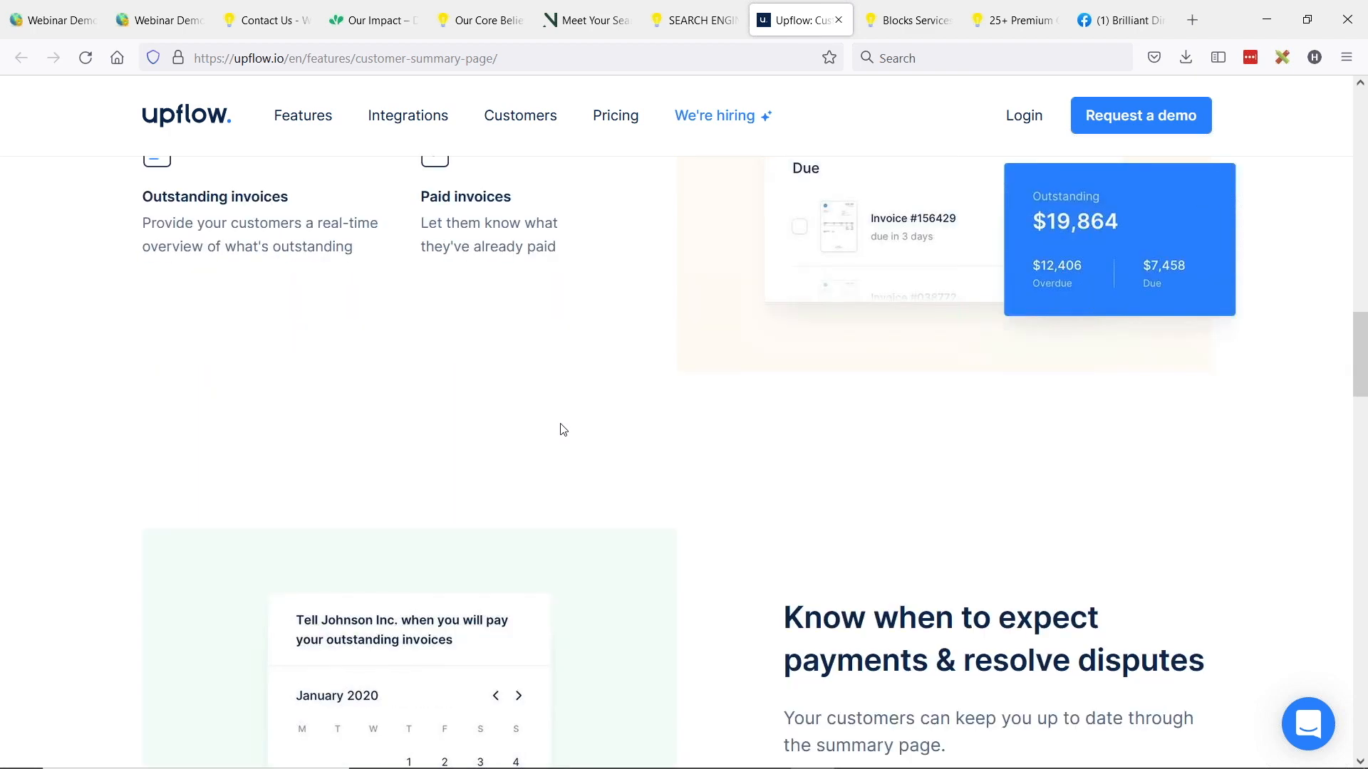
scroll(562, 384, up, 4)
scroll(548, 324, down, 3)
scroll(357, 354, up, 3)
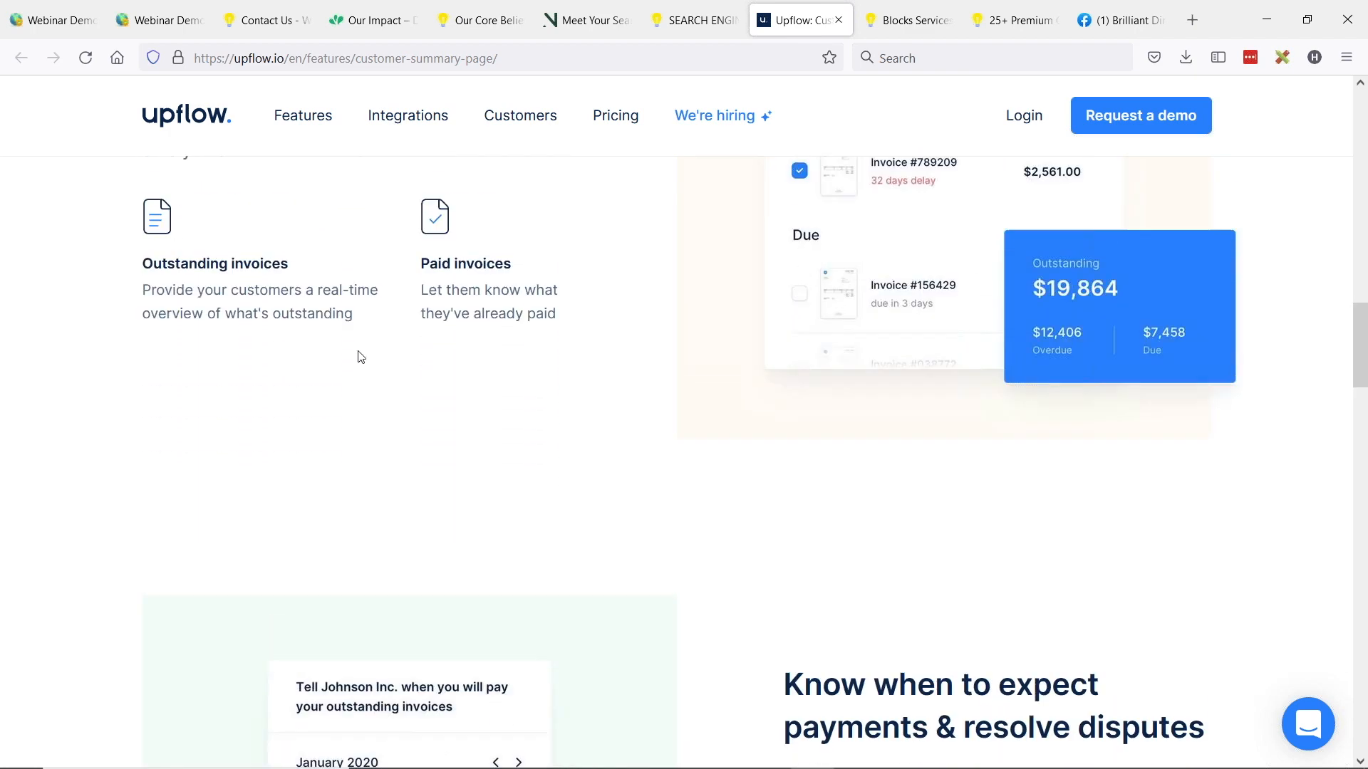
Examine the rest of the Upflow page, from the payments and disputes section through the feature links and testimonial to the closing call to action
scroll(598, 373, down, 7)
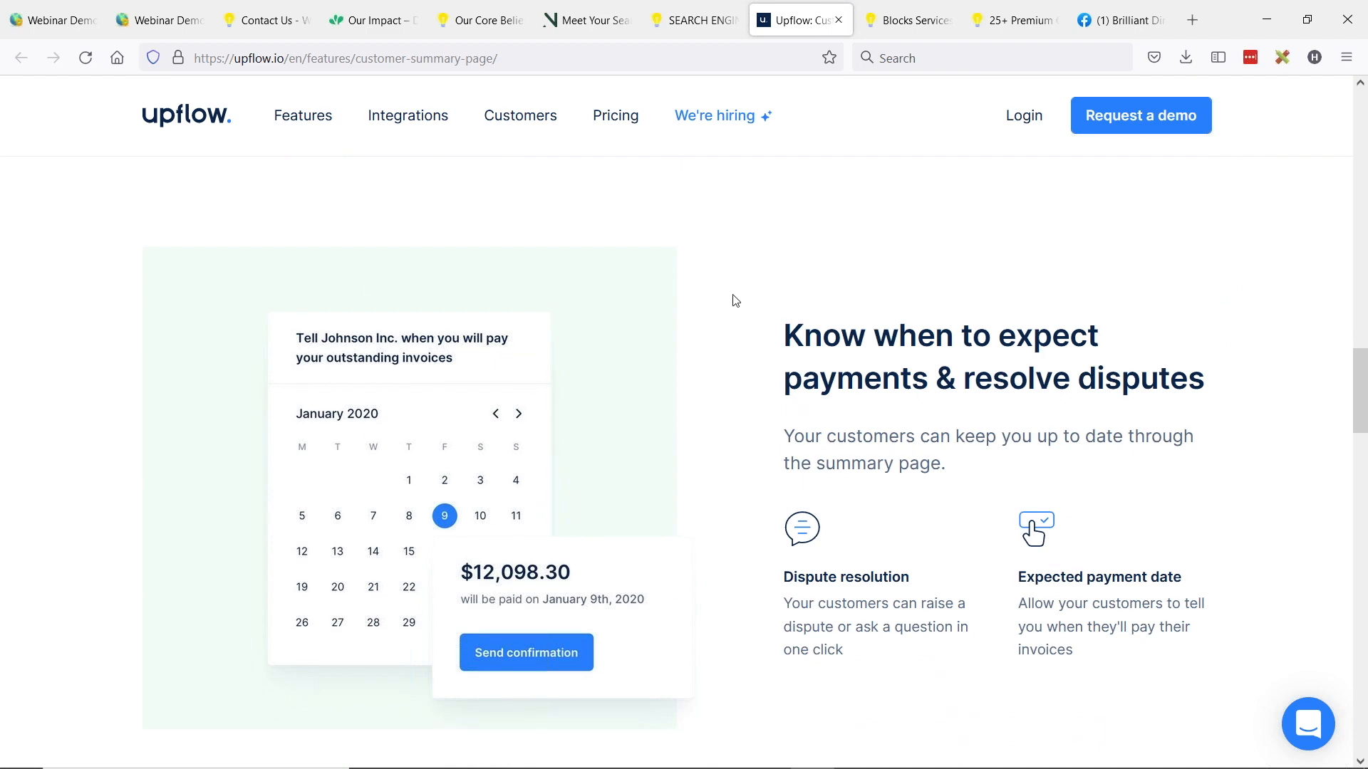
scroll(842, 285, down, 1)
scroll(649, 284, down, 5)
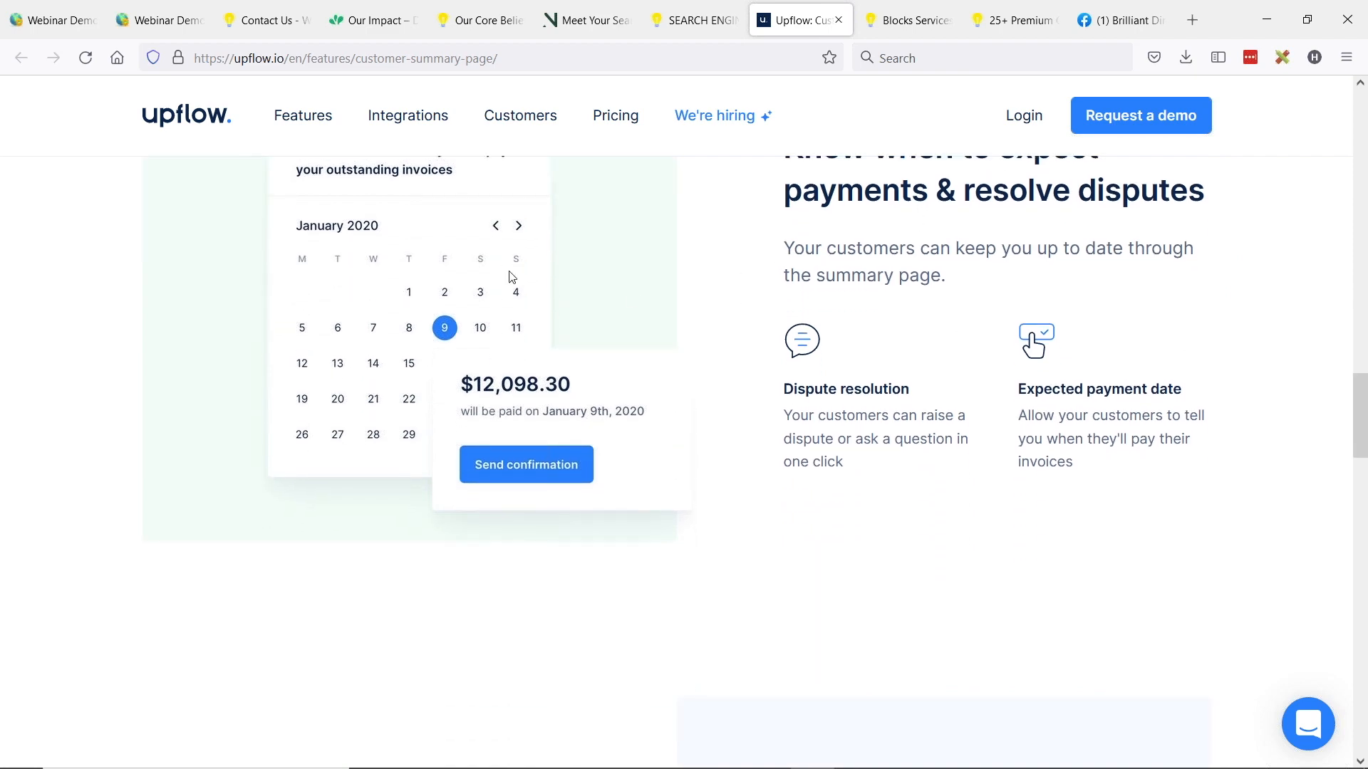
scroll(715, 354, down, 10)
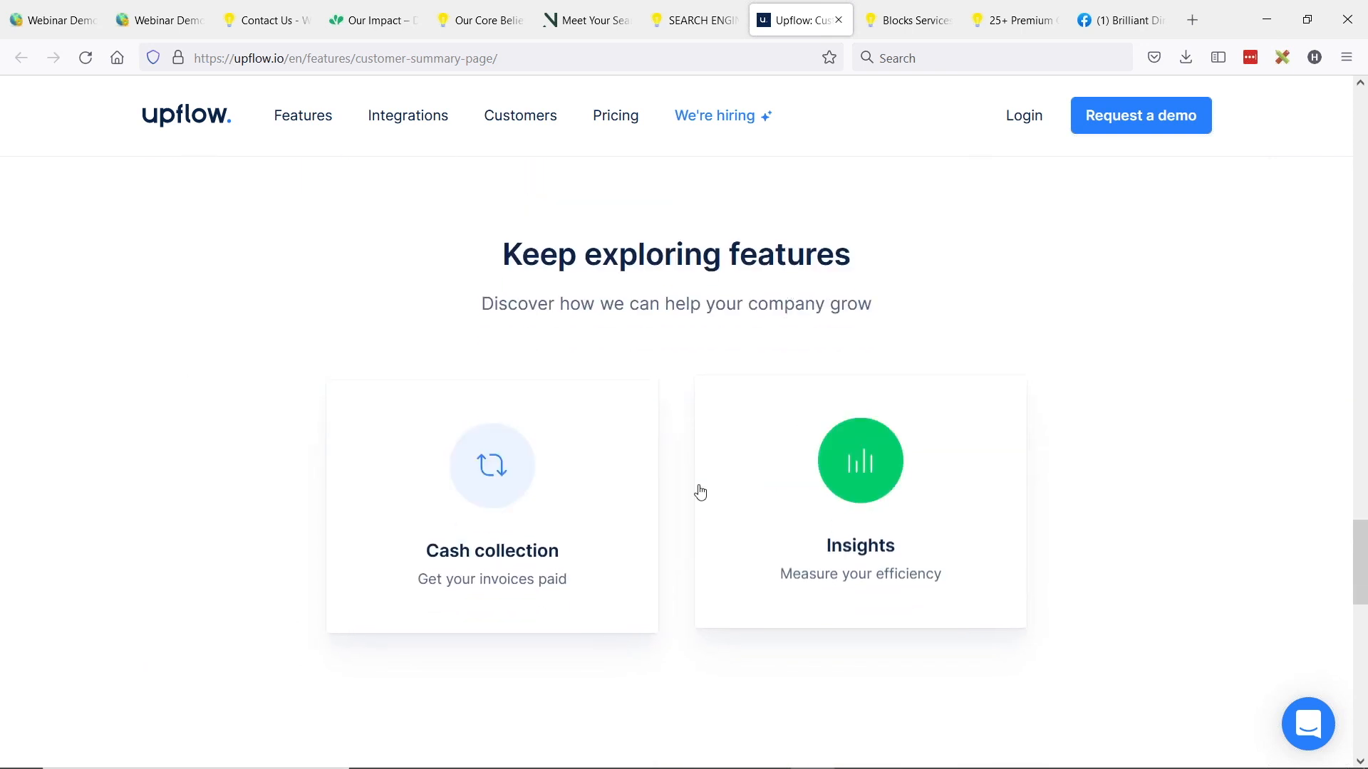
scroll(183, 346, down, 1)
scroll(183, 346, down, 5)
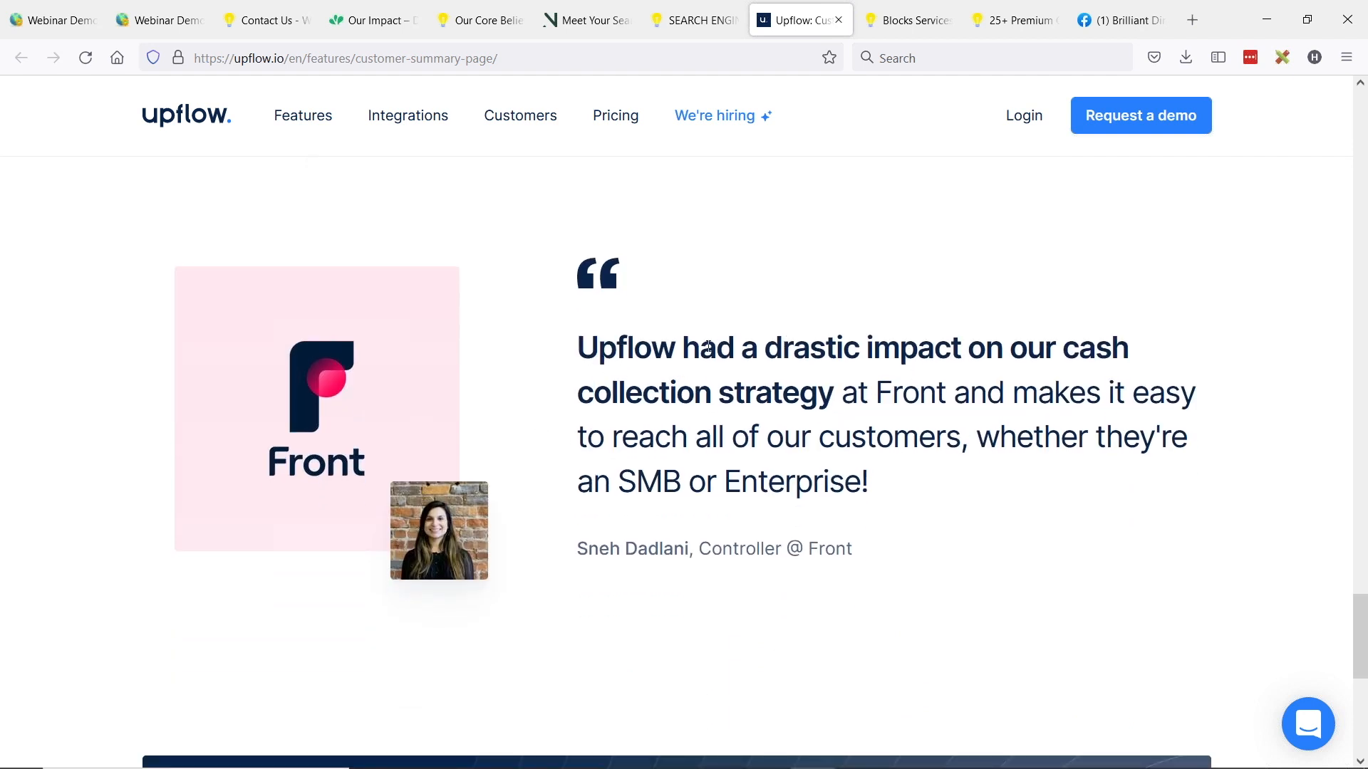
scroll(588, 268, down, 4)
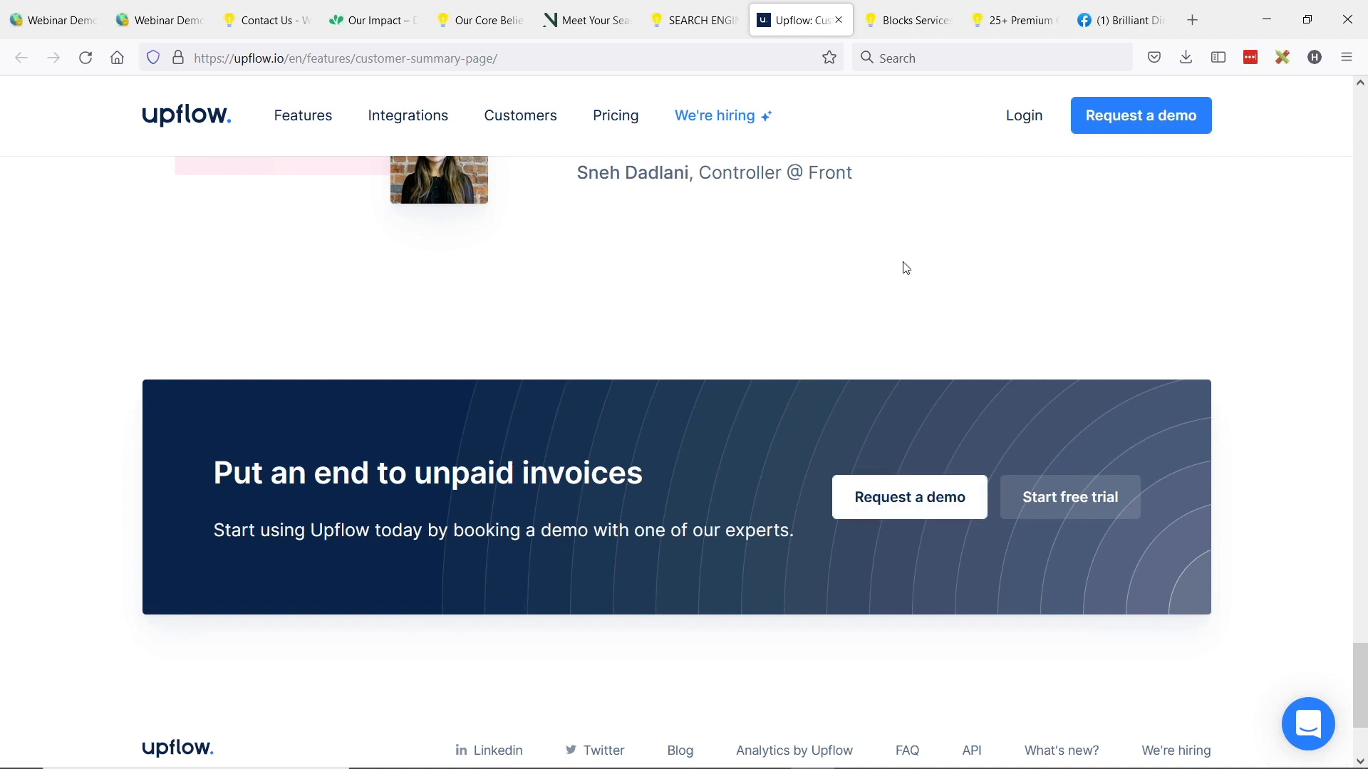
Switch to the recreated Blocks Services page and examine its introductory call to action, large primary image and "They trust Upflow" logo row
click(896, 31)
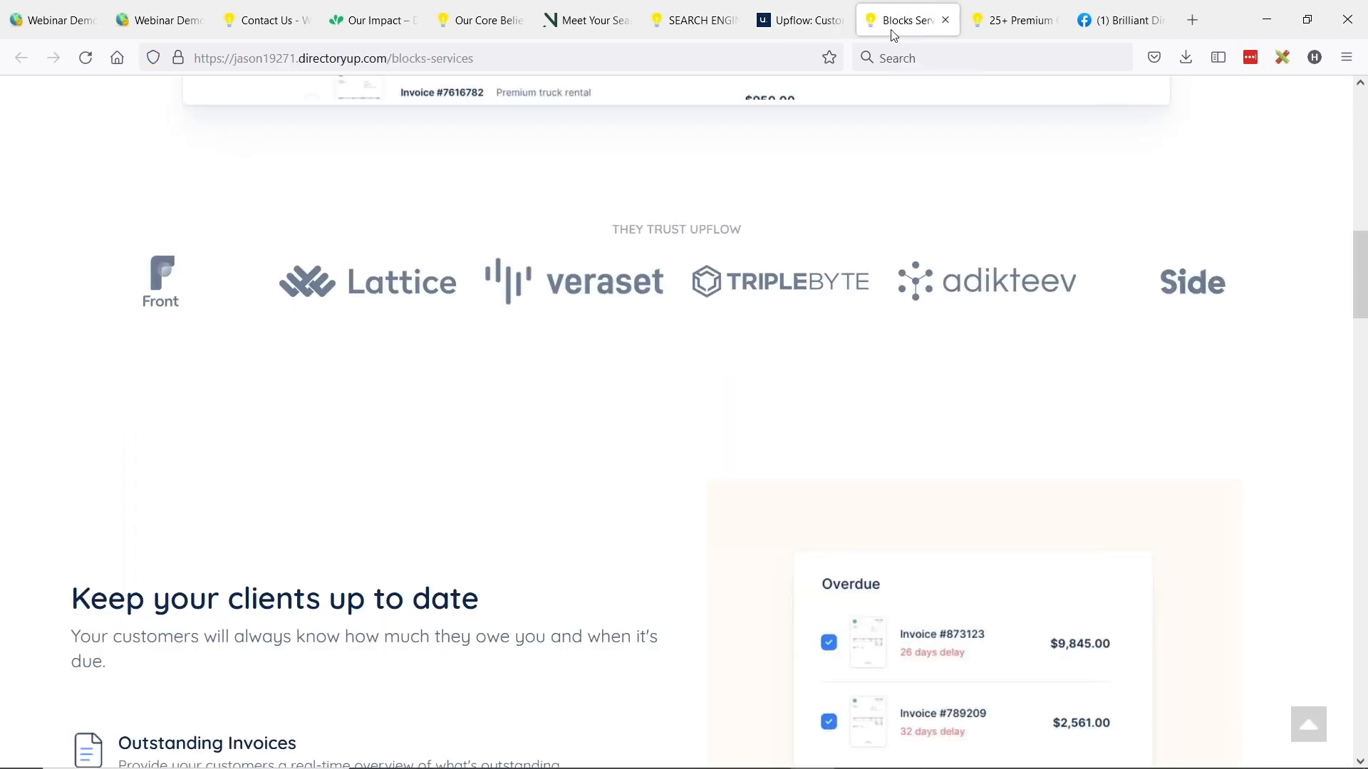
scroll(745, 433, up, 12)
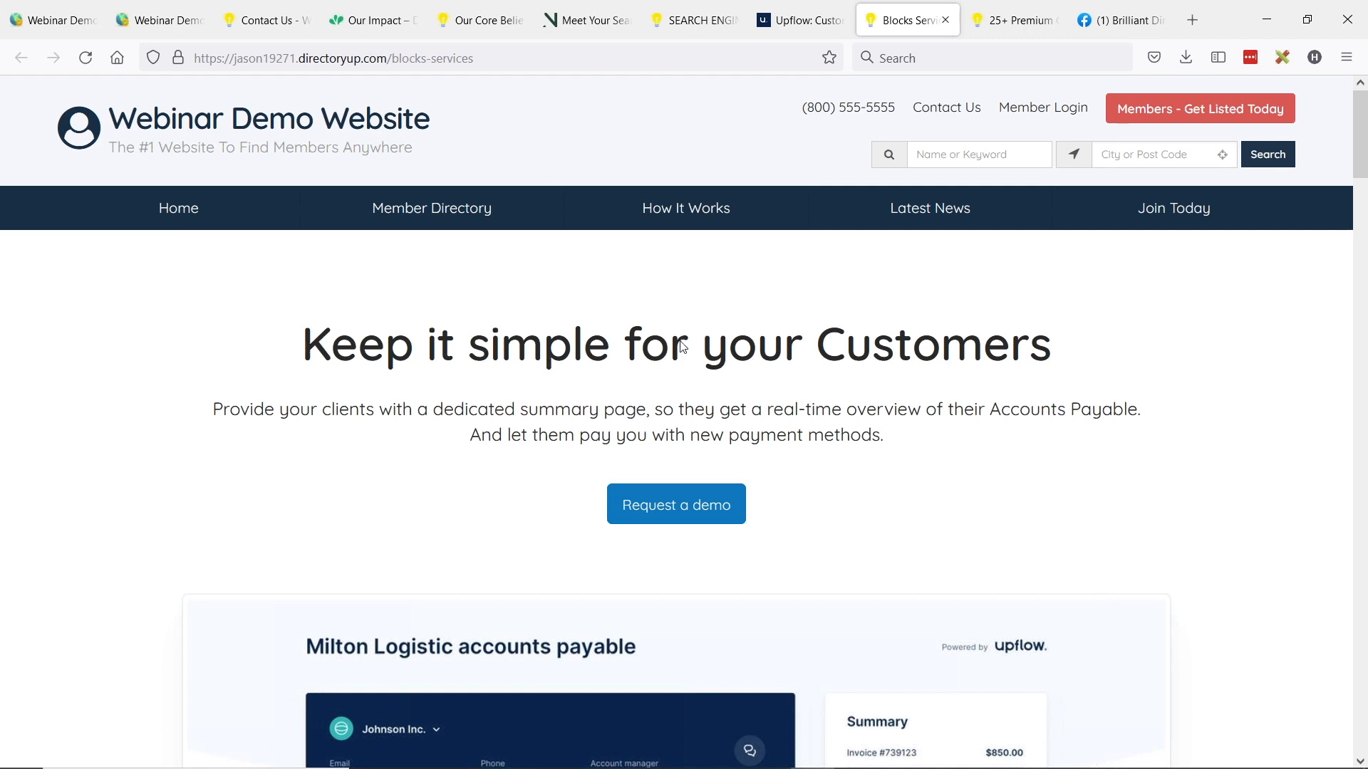
scroll(89, 381, down, 1)
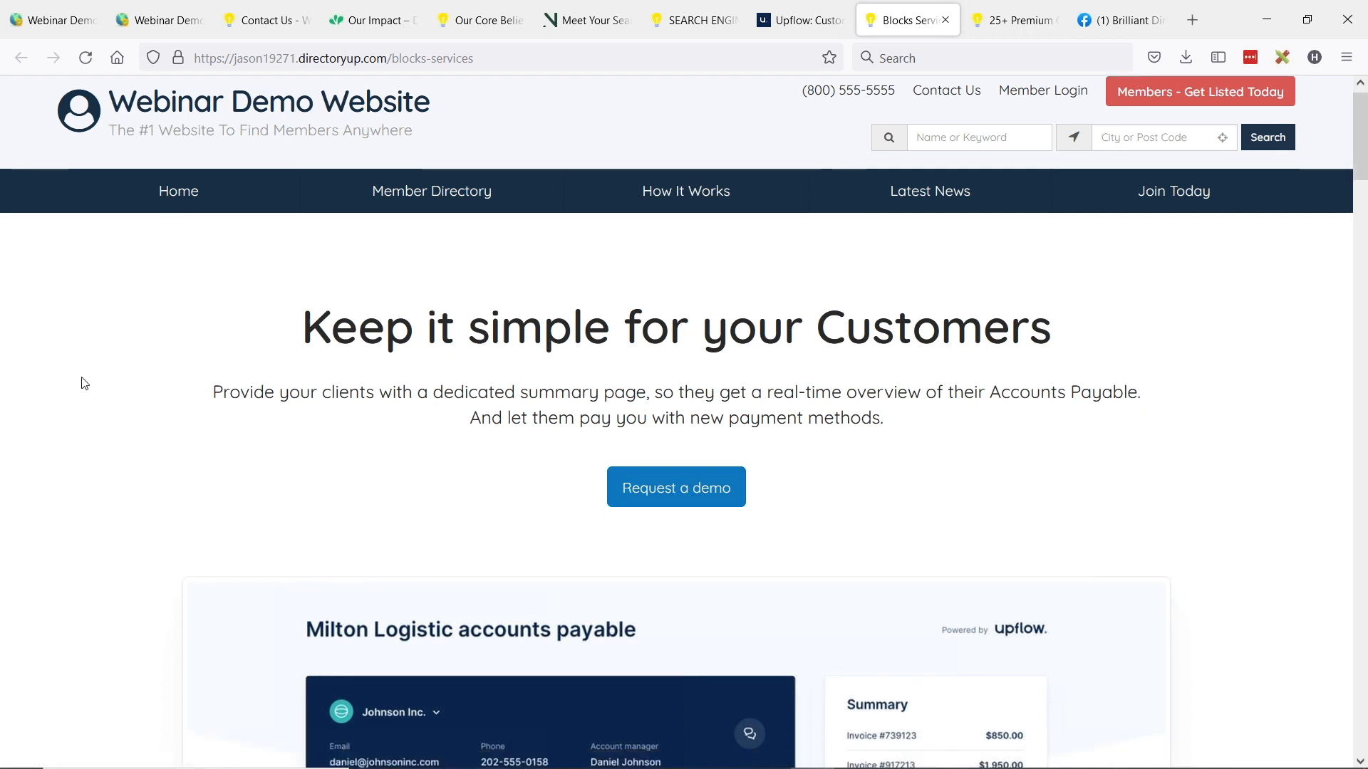
scroll(75, 391, down, 6)
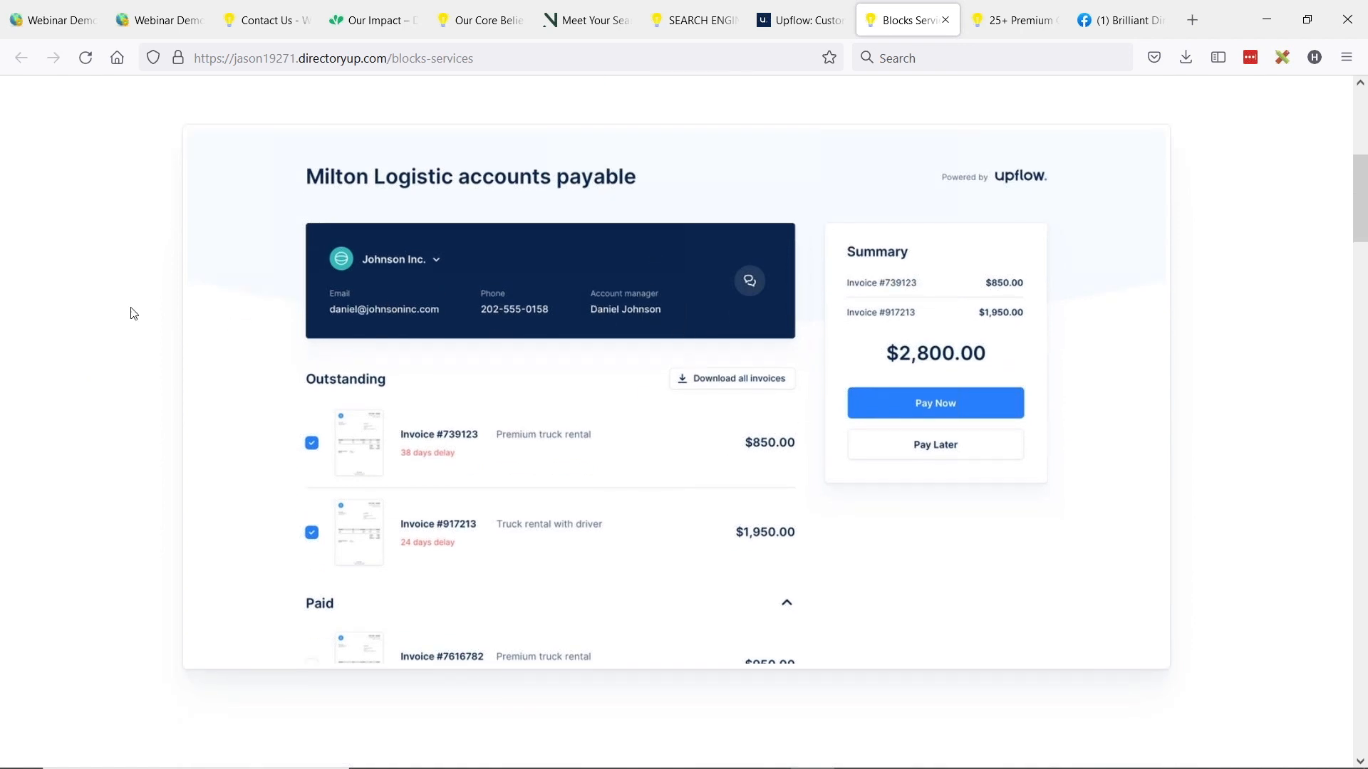
scroll(73, 229, down, 6)
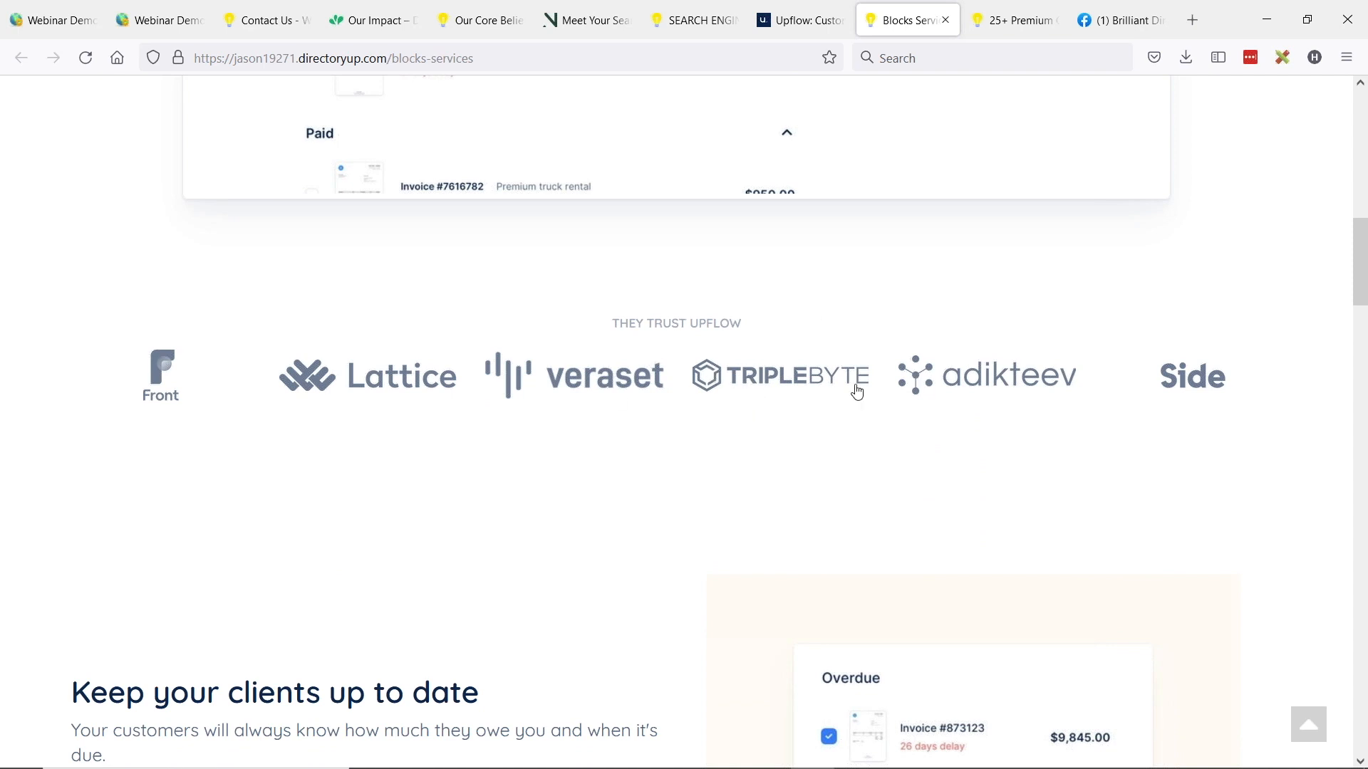
drag(819, 388, 681, 393)
drag(174, 372, 114, 391)
Examine the sections on keeping clients up to date, expecting payments and offering better ways to pay, with their icons, text and images
scroll(562, 253, down, 3)
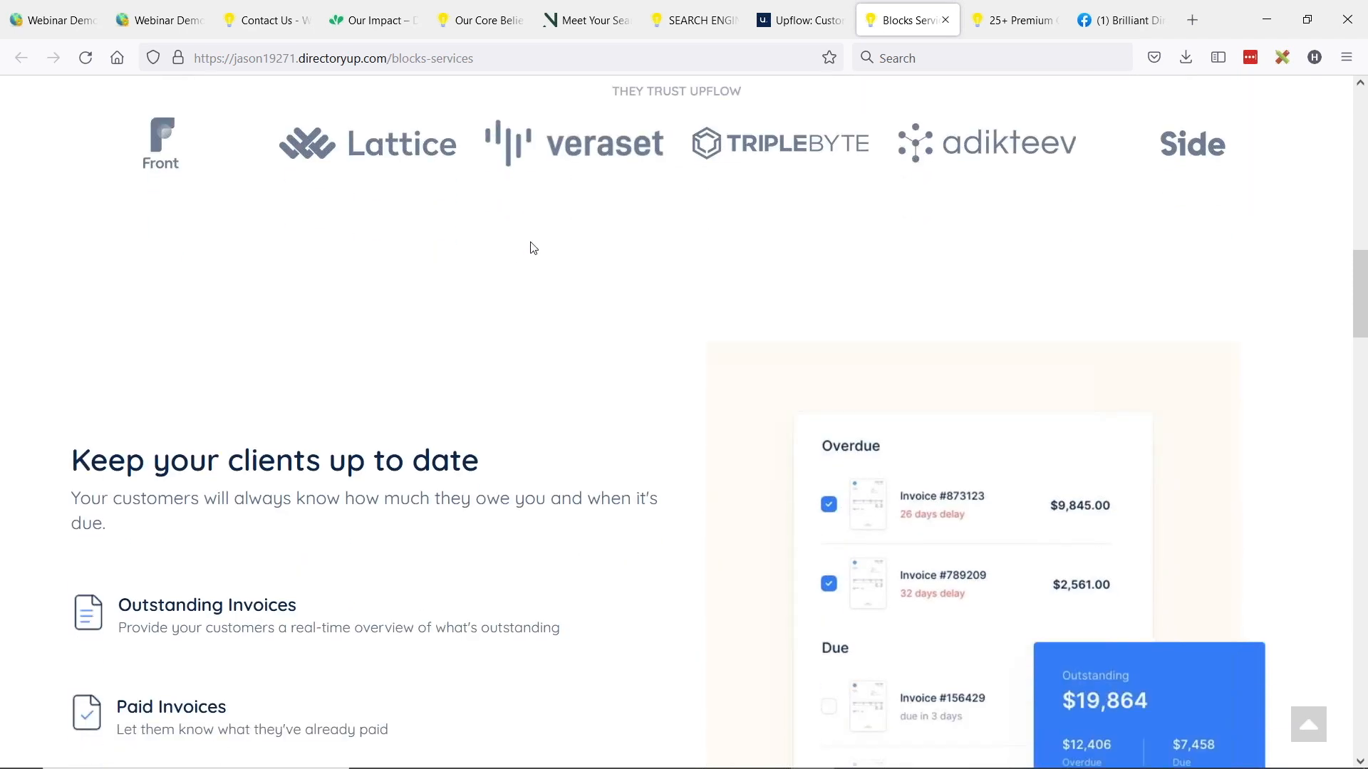
scroll(541, 247, down, 3)
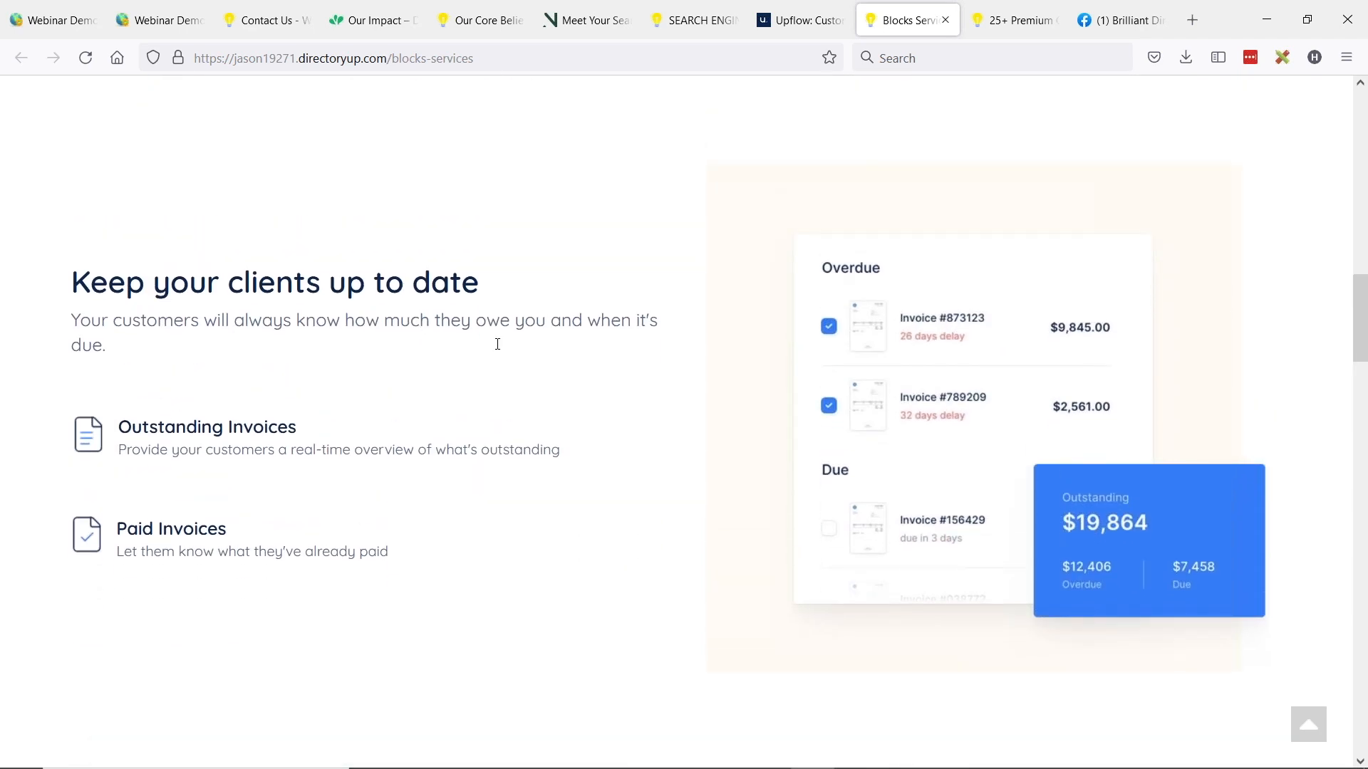
scroll(151, 319, up, 1)
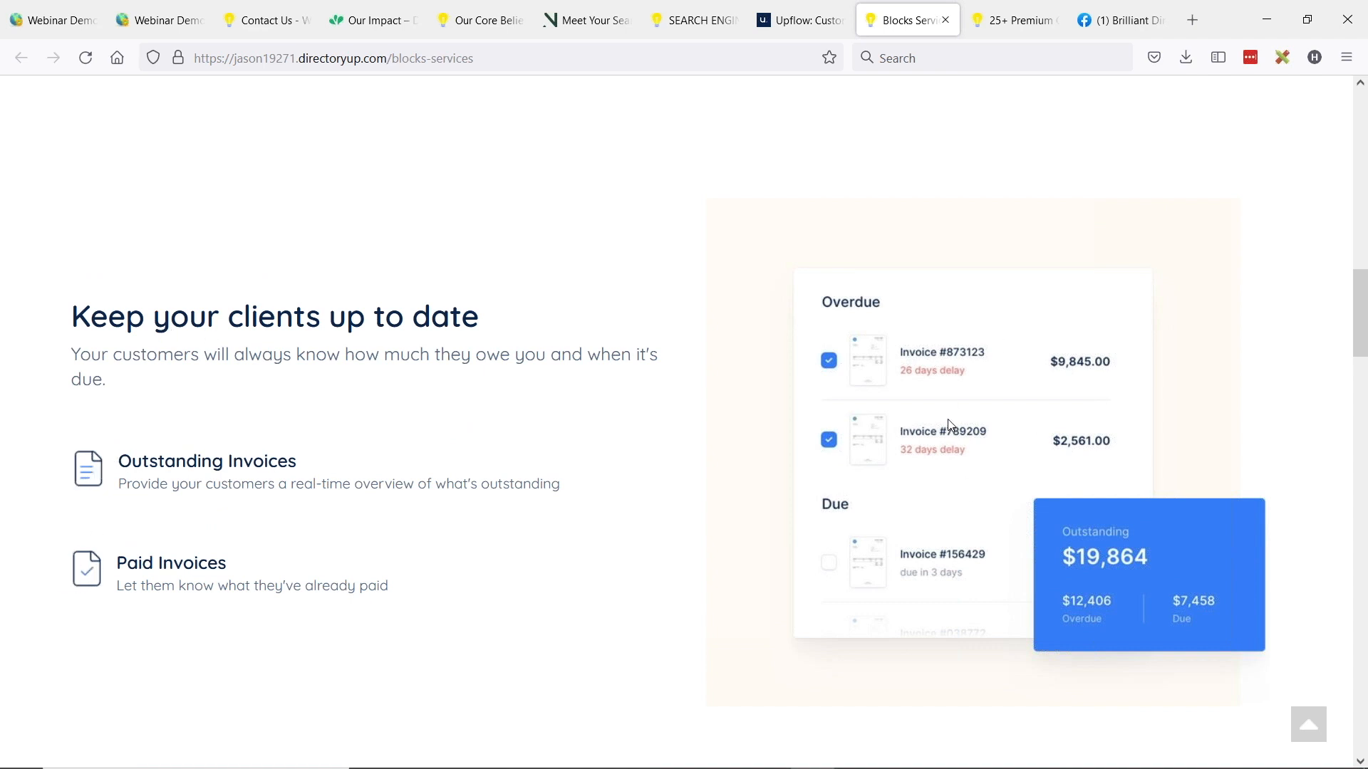
scroll(600, 297, down, 6)
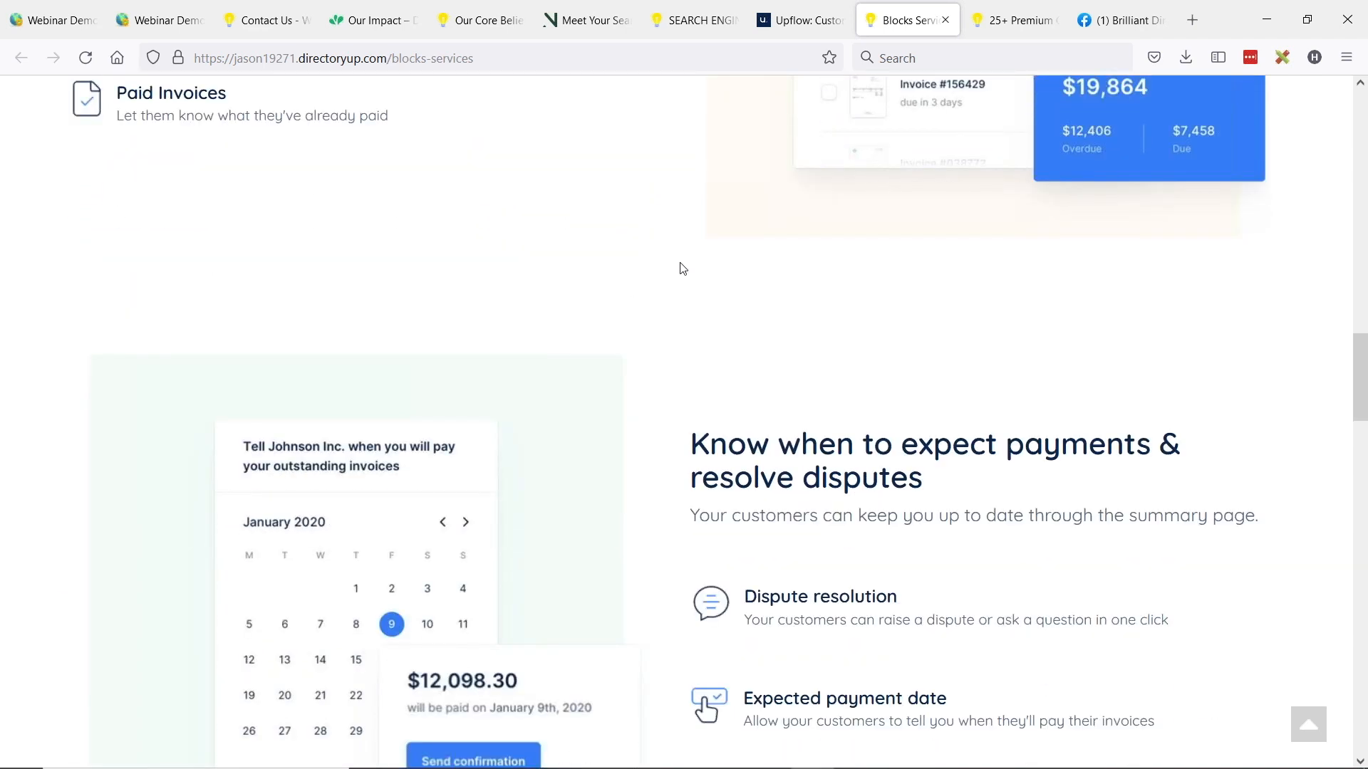
scroll(581, 289, down, 2)
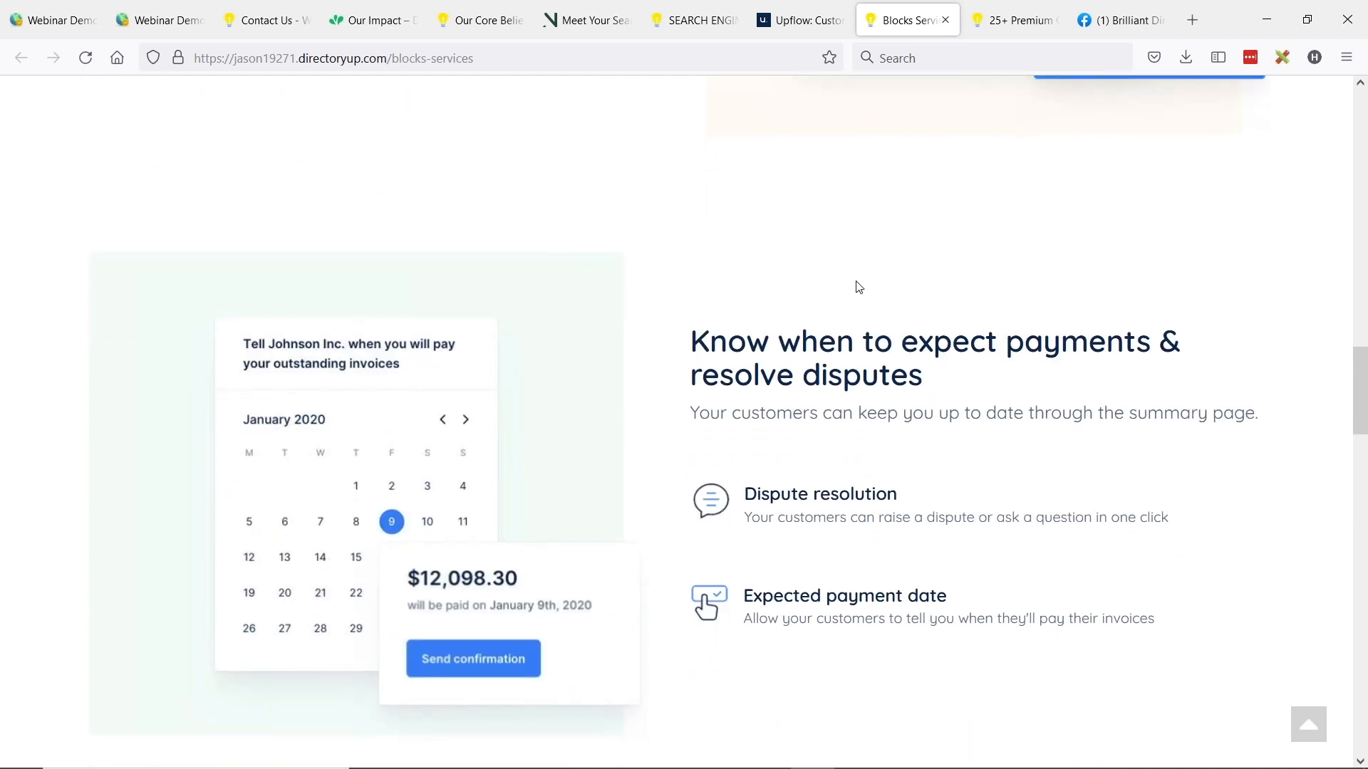
scroll(798, 299, down, 1)
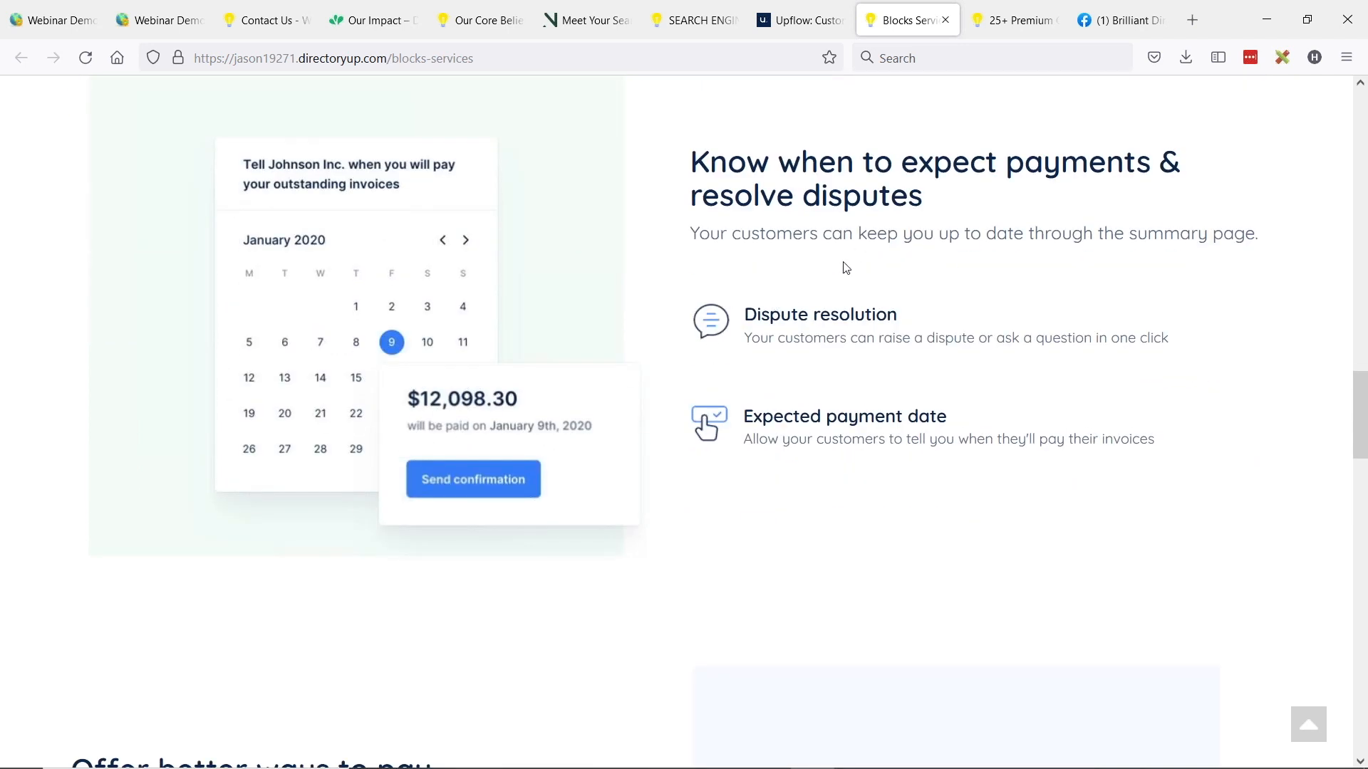
scroll(846, 268, down, 5)
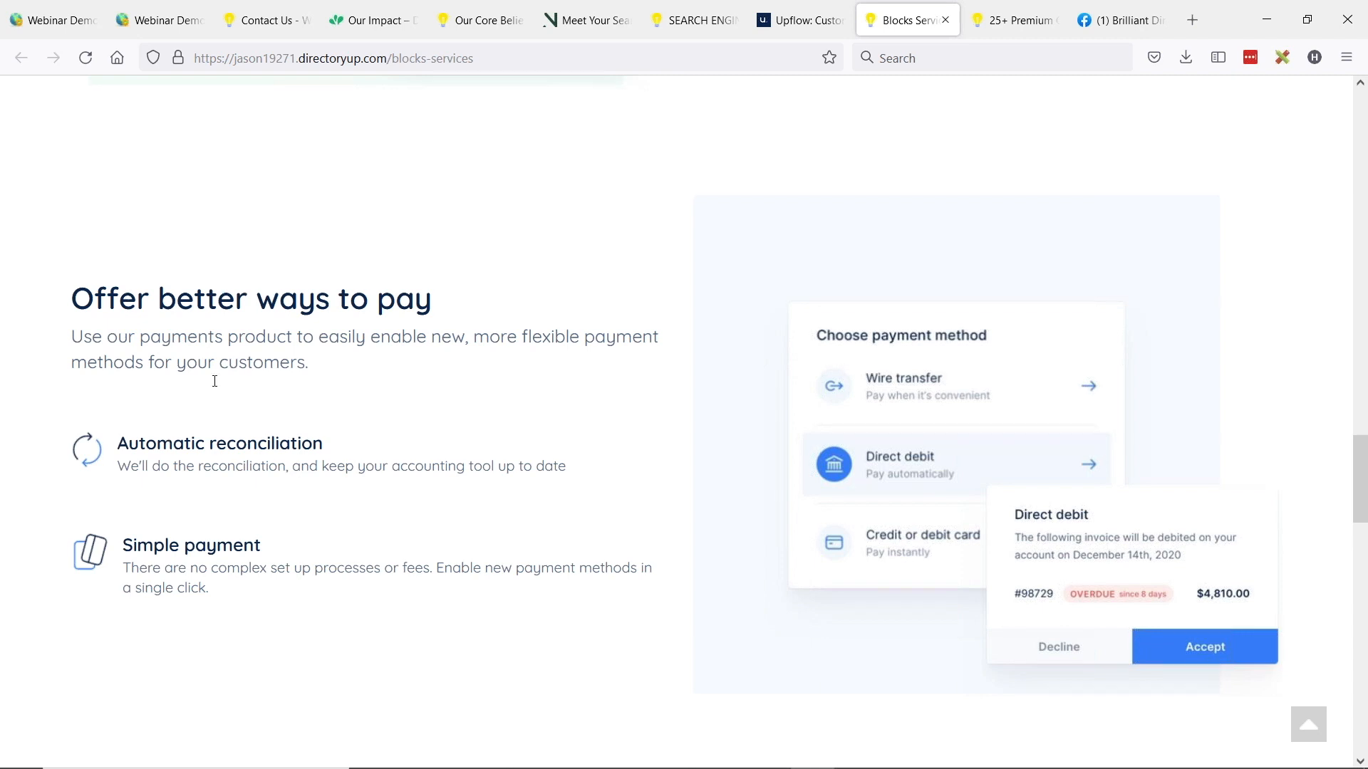
Examine the "Keep exploring features" links, the testimonial and the closing "Put an end to unpaid invoices" call to action
scroll(632, 281, down, 9)
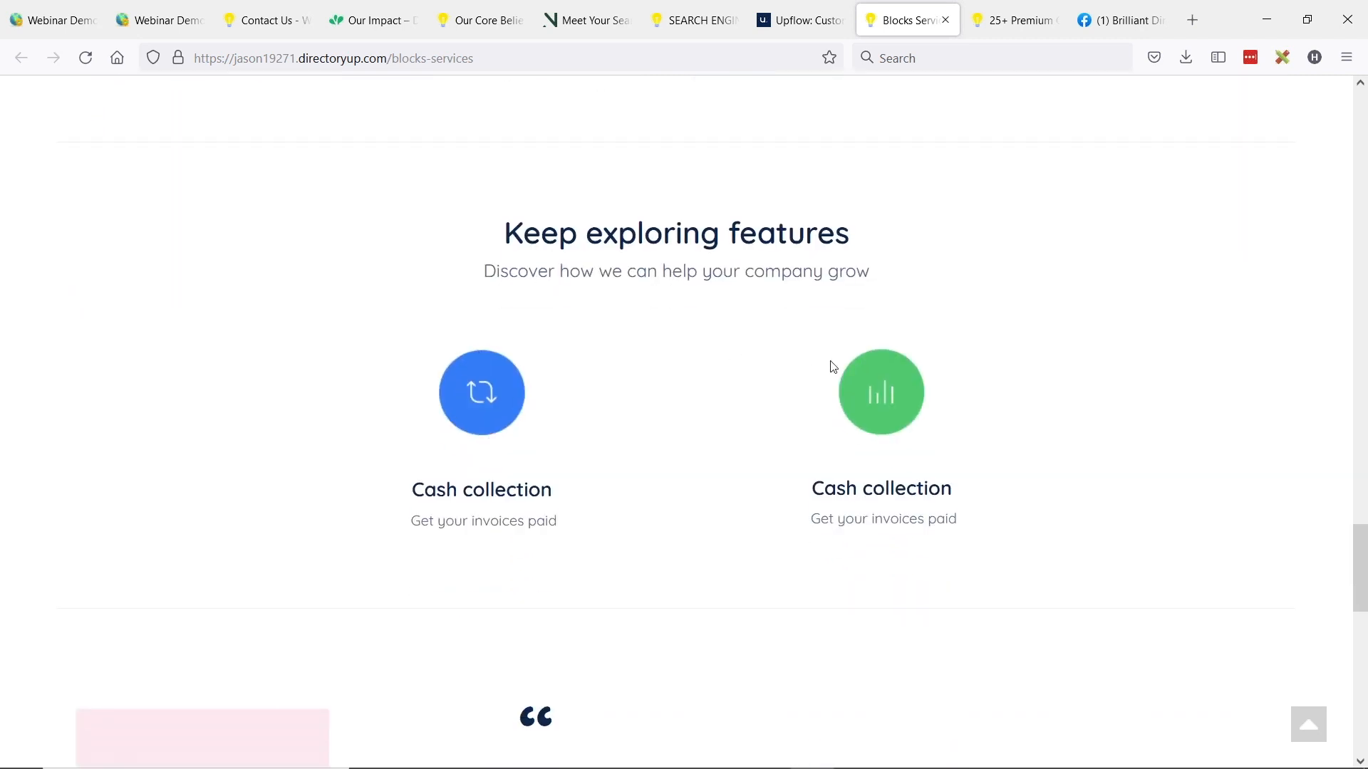
scroll(659, 305, down, 7)
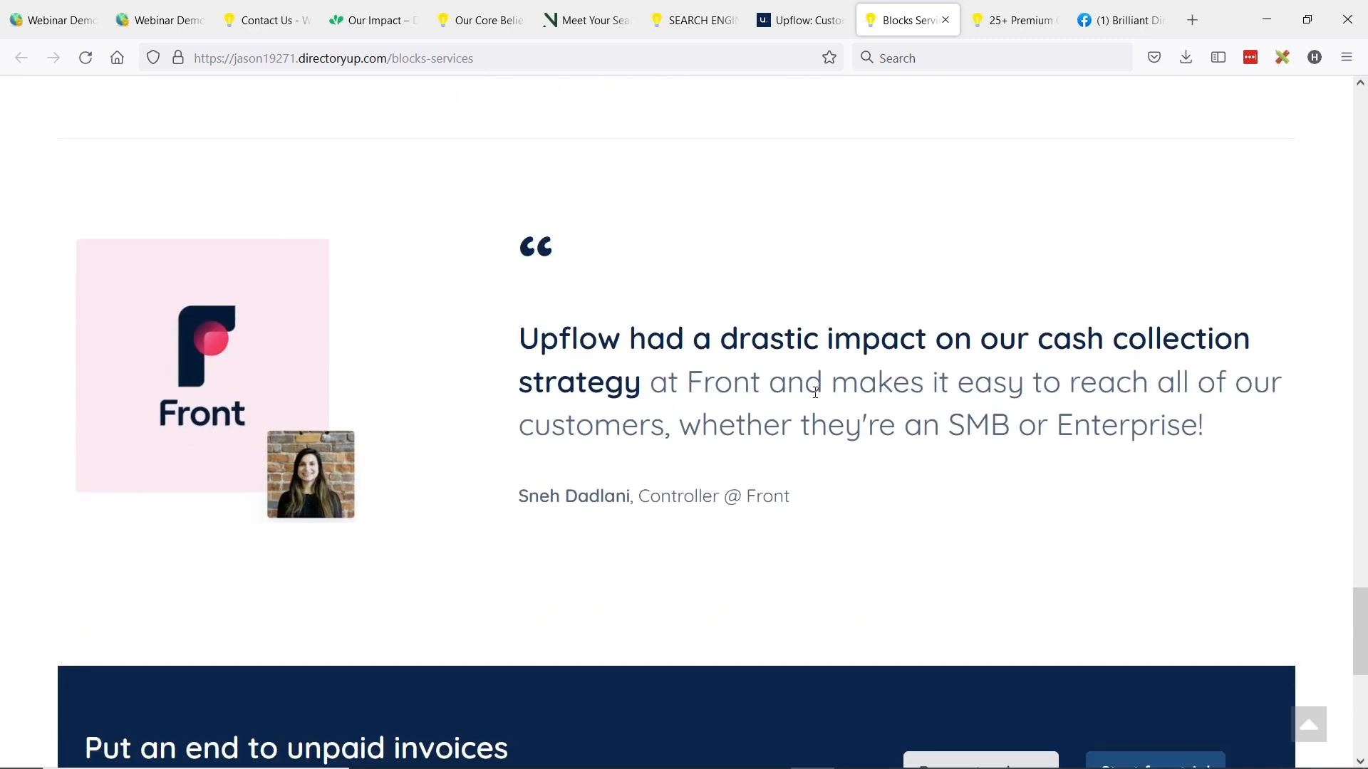
scroll(638, 303, down, 4)
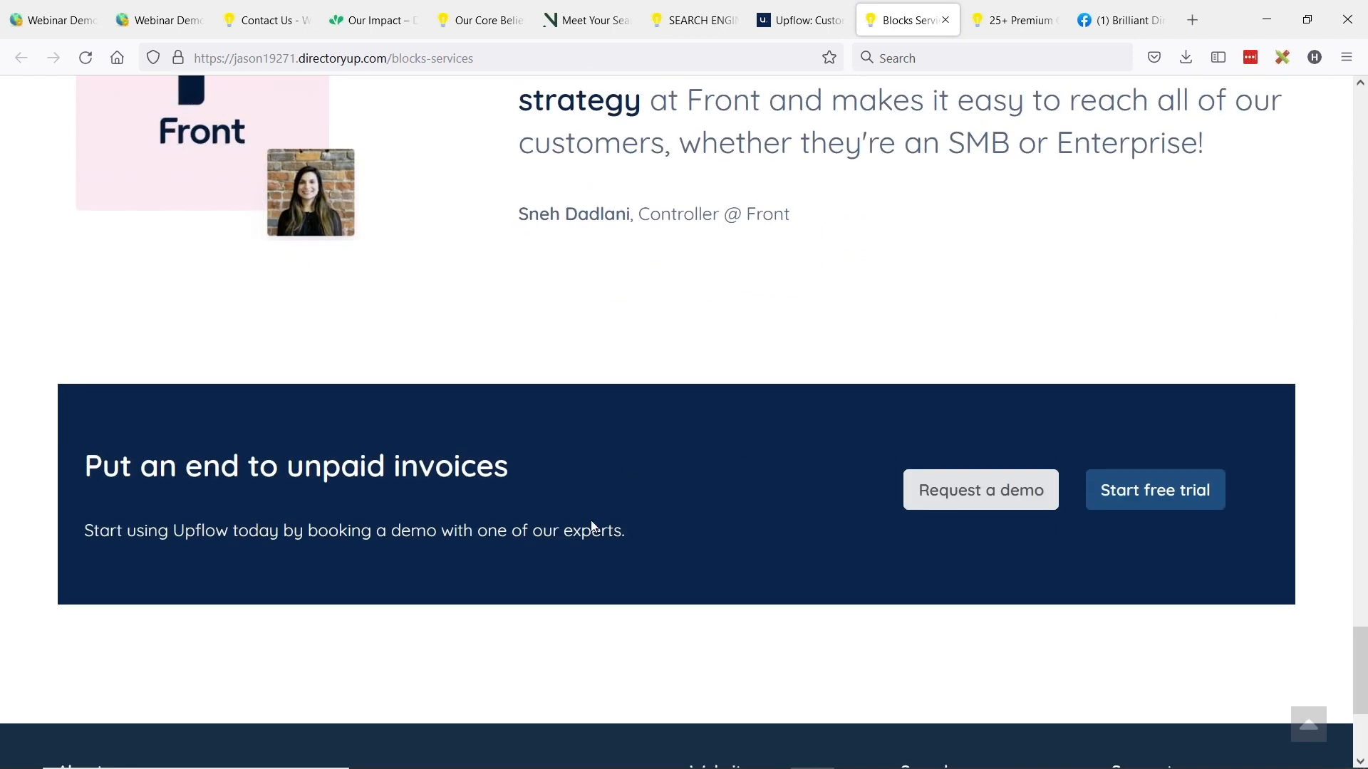
scroll(599, 498, up, 1)
scroll(606, 402, up, 2)
scroll(593, 413, up, 14)
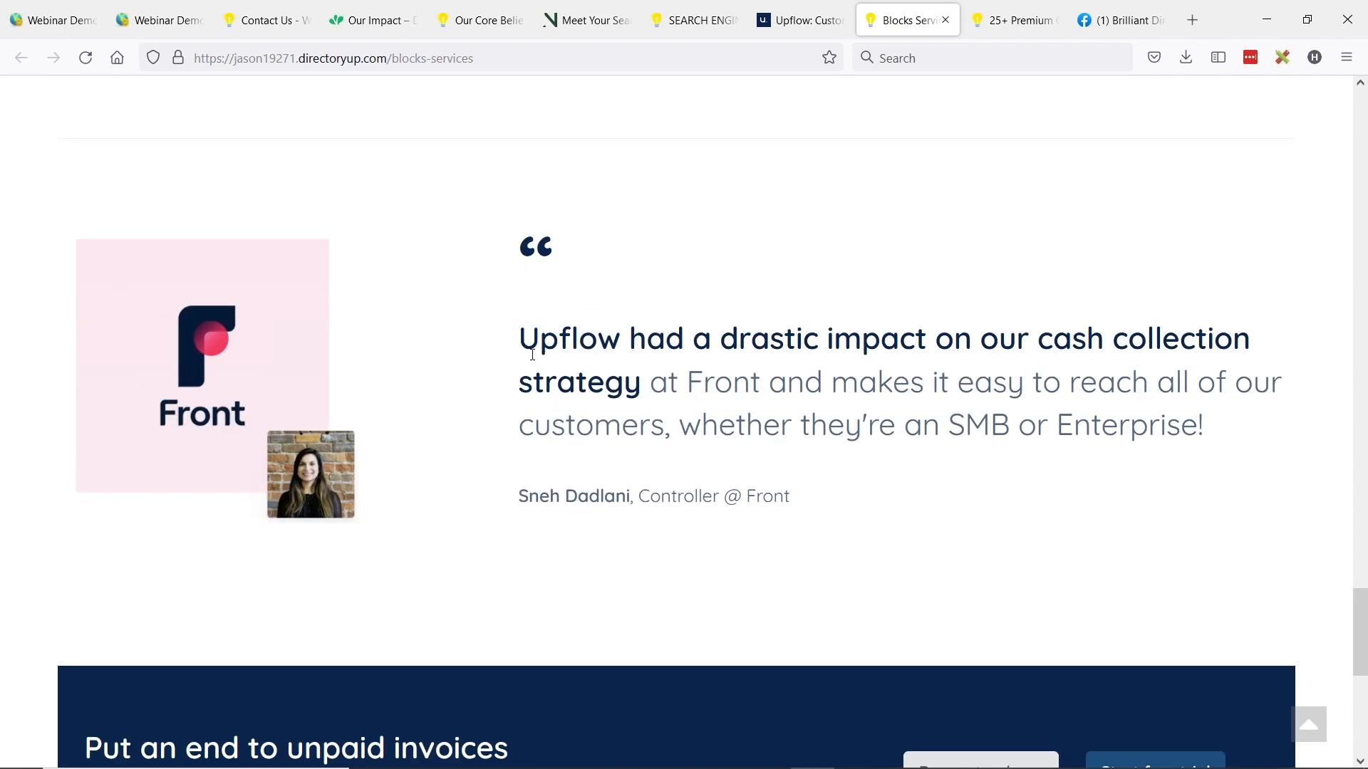
scroll(597, 314, up, 20)
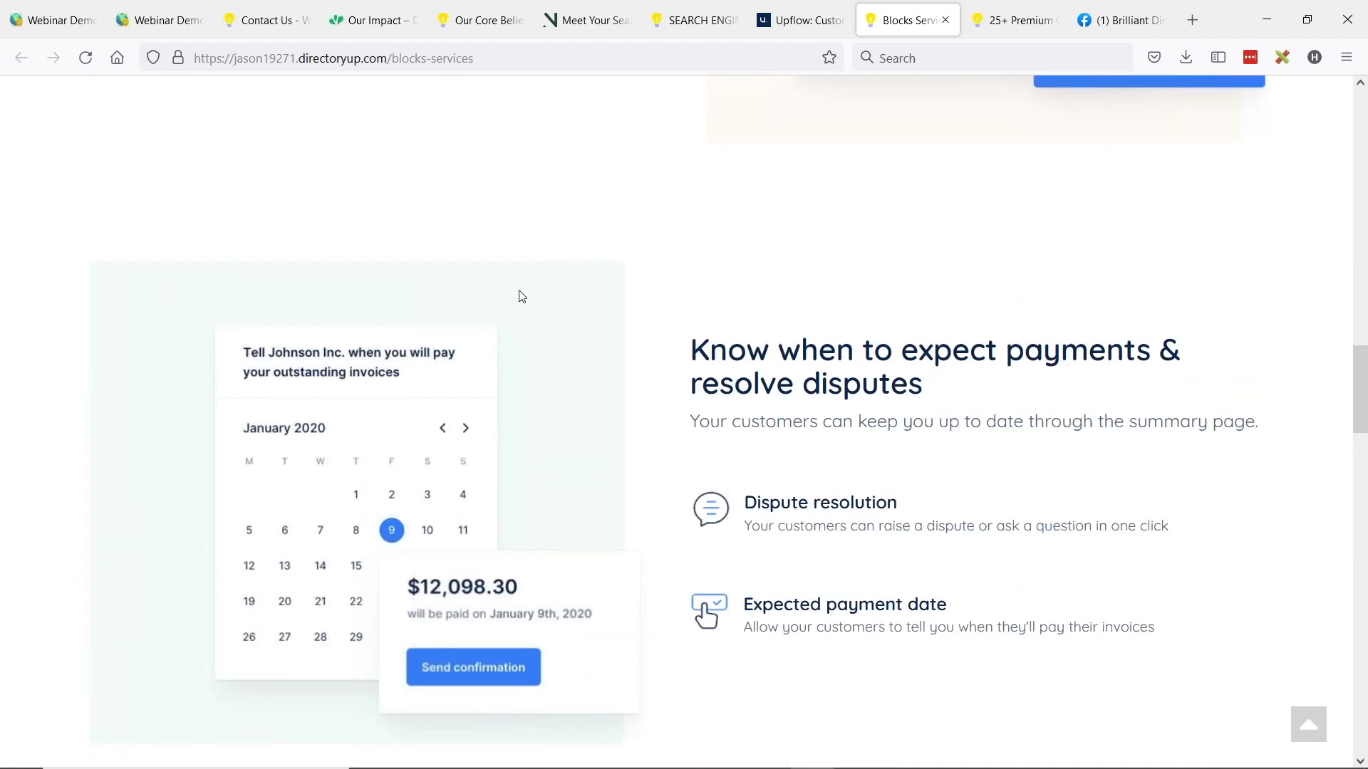
Return to the site admin, leave the blocks-team page and open the Blocks Services page for editing
click(61, 25)
scroll(178, 225, up, 5)
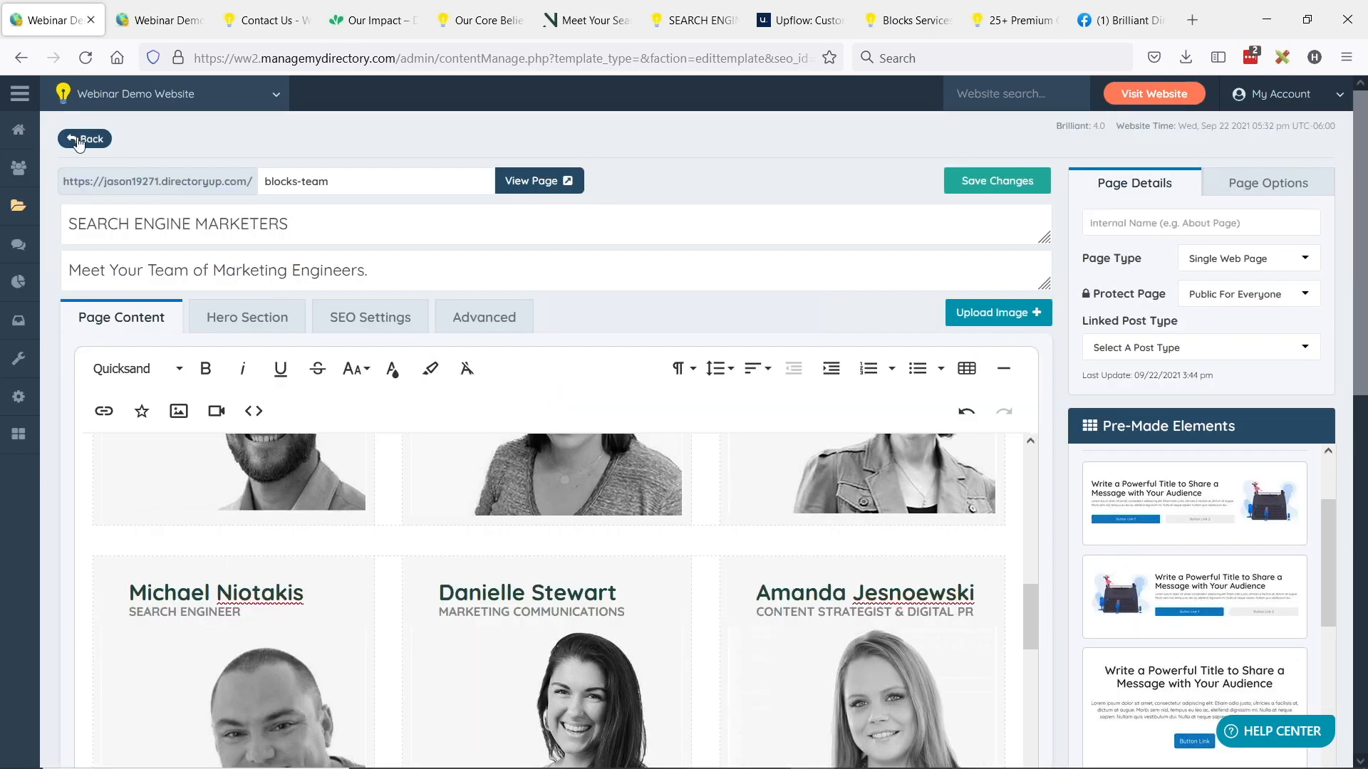
click(79, 142)
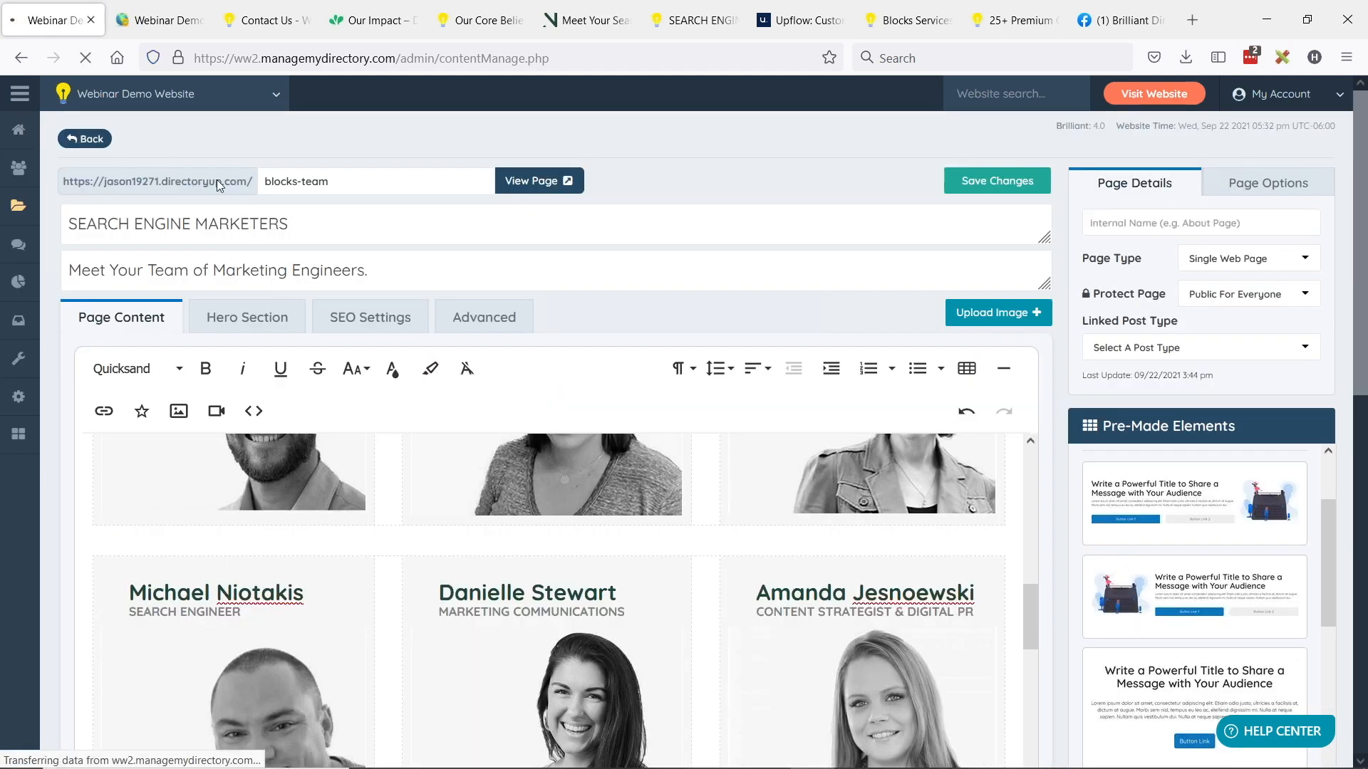
scroll(294, 244, down, 10)
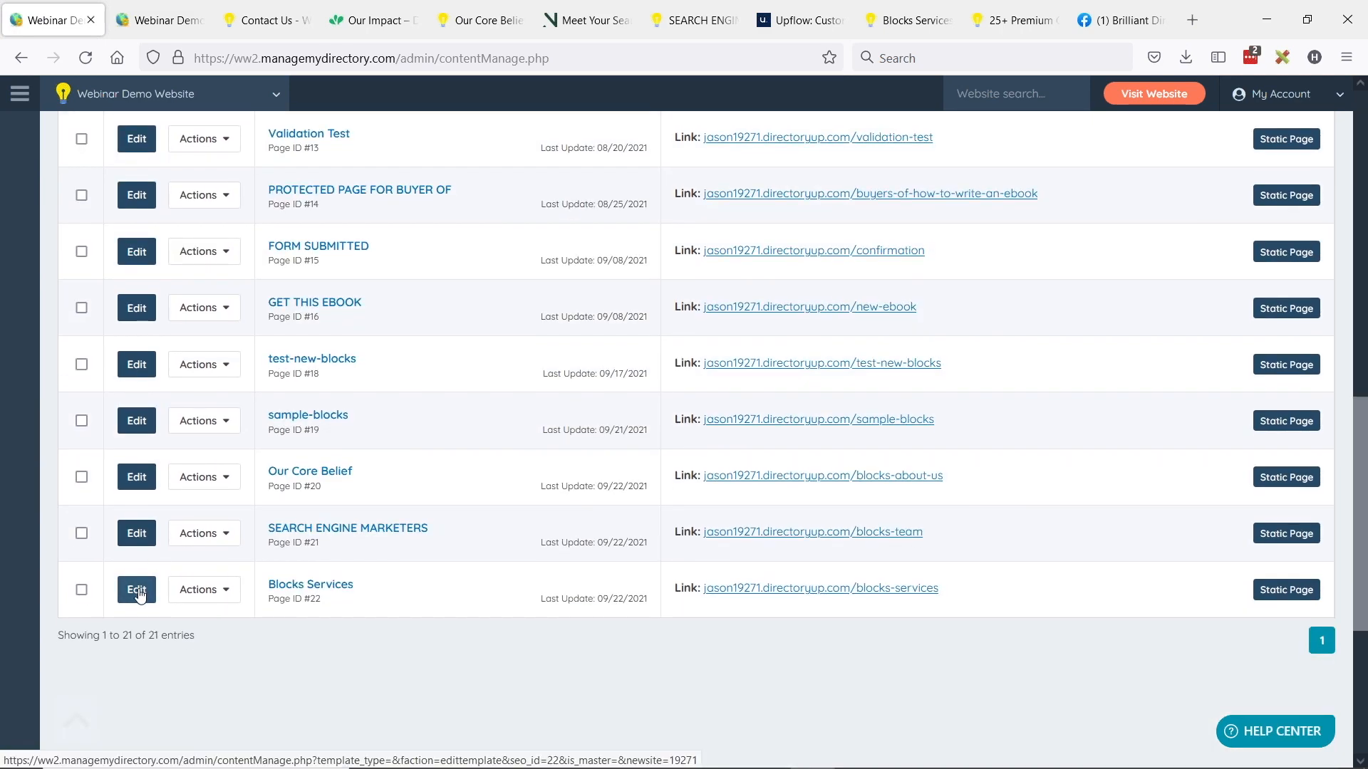
click(135, 588)
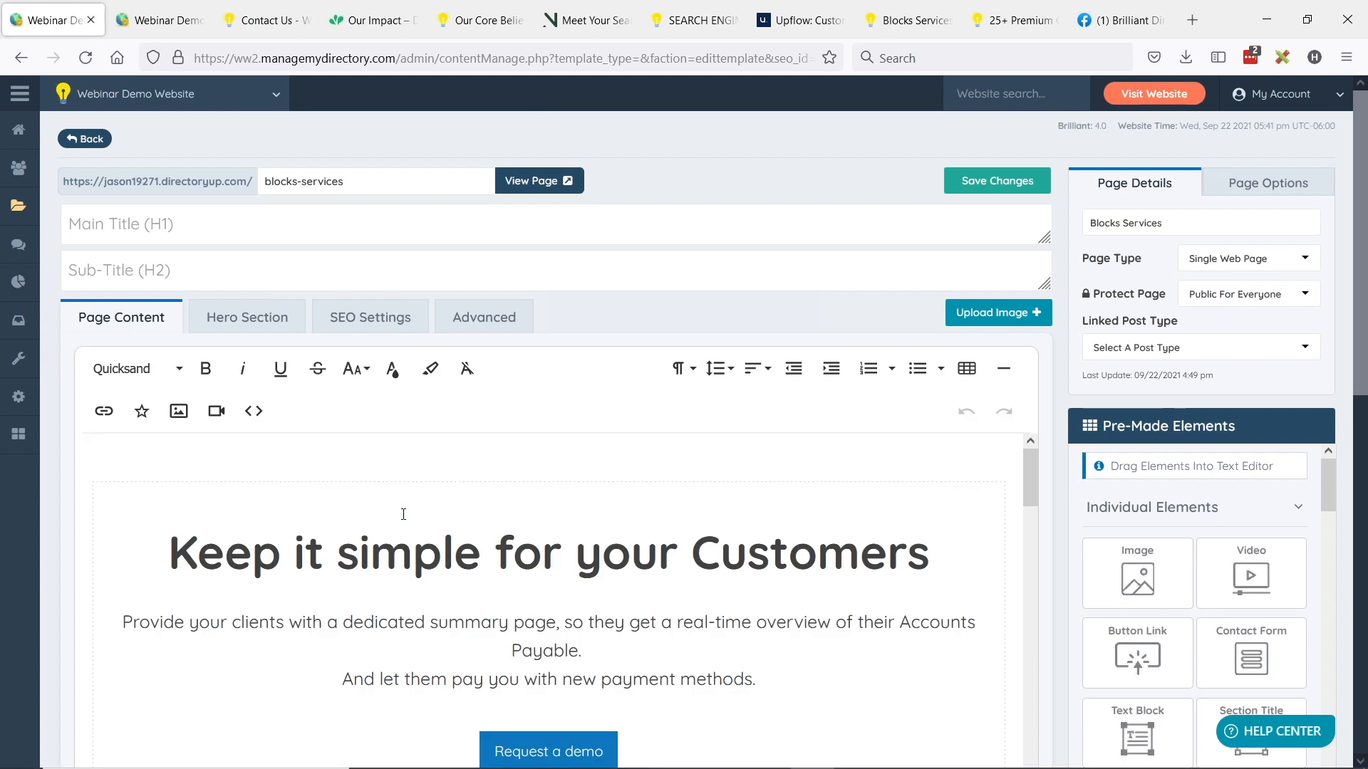
Browse the Call to Action pre-made elements and compare them with the page's introductory section and primary image
scroll(927, 199, down, 1)
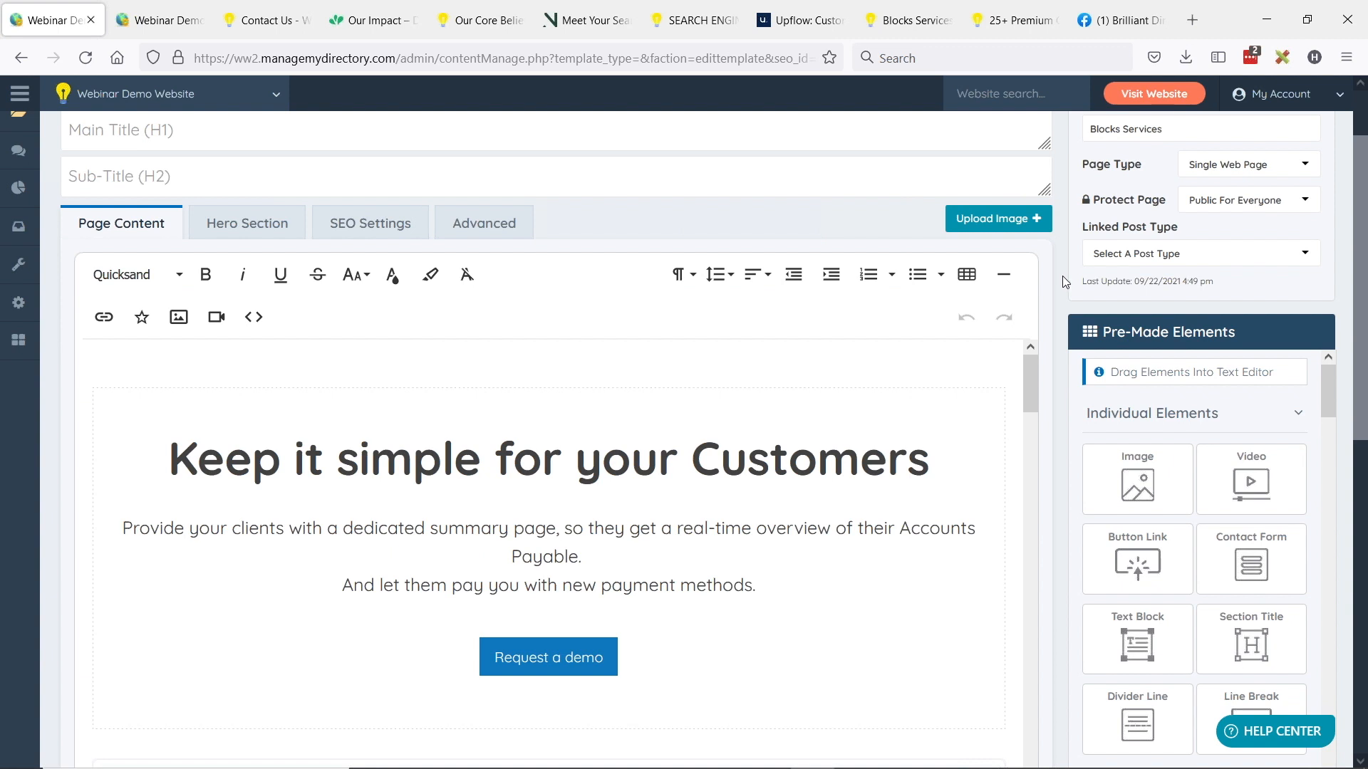
click(1116, 414)
click(1179, 462)
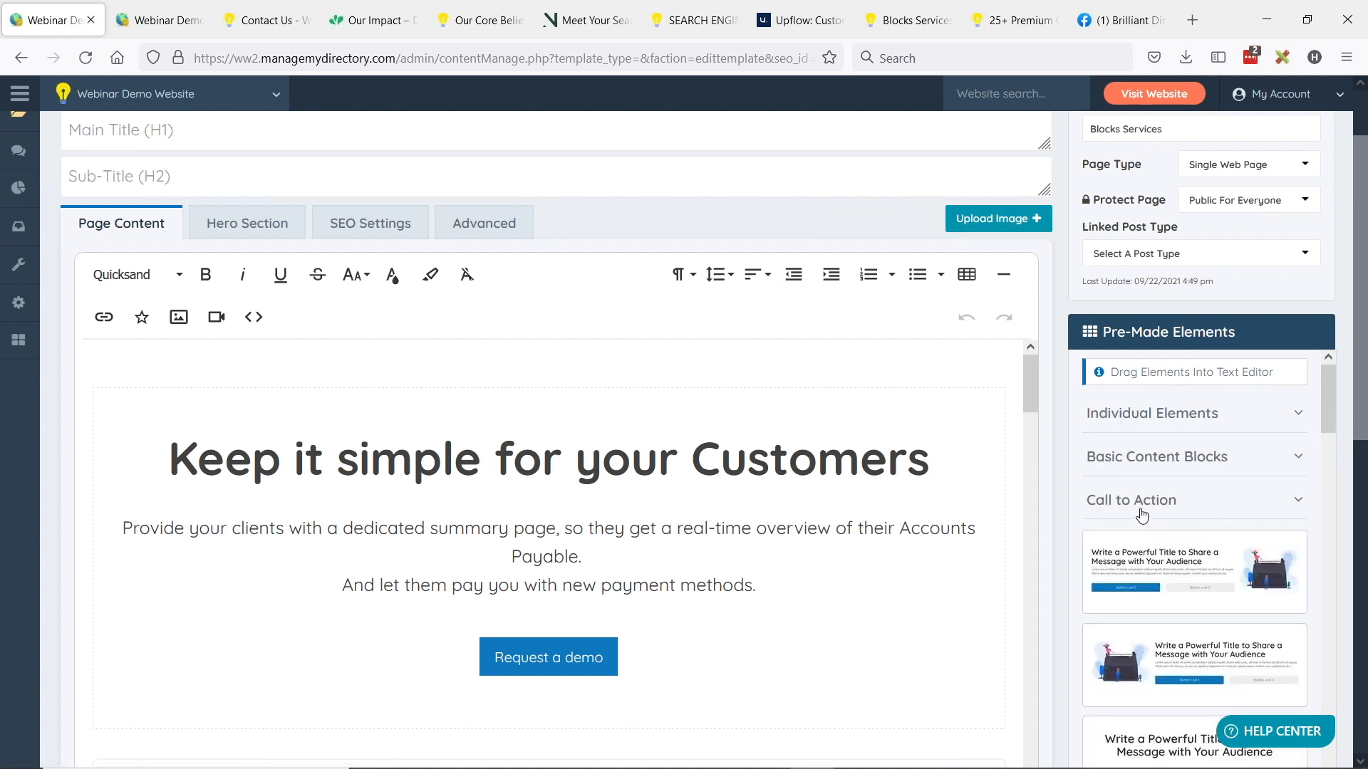
scroll(1183, 513, down, 3)
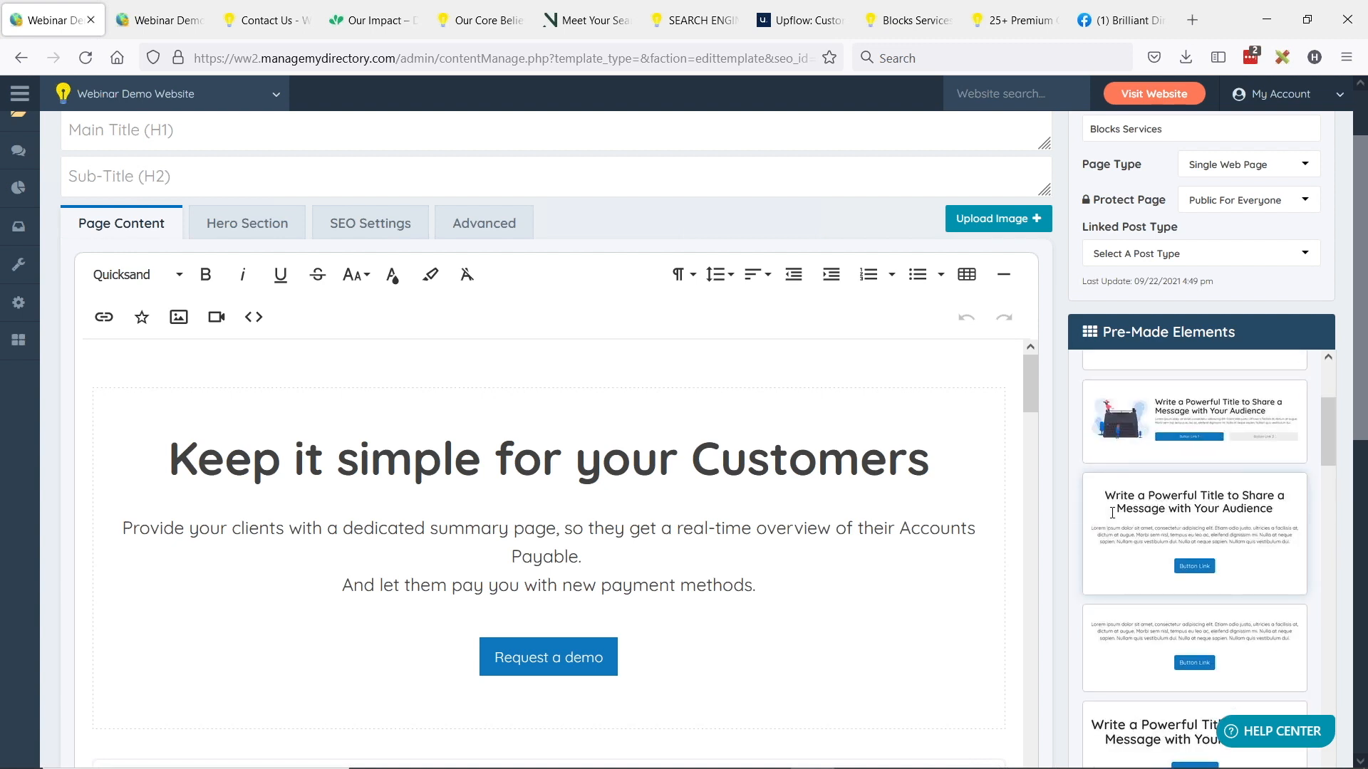
scroll(1011, 272, down, 2)
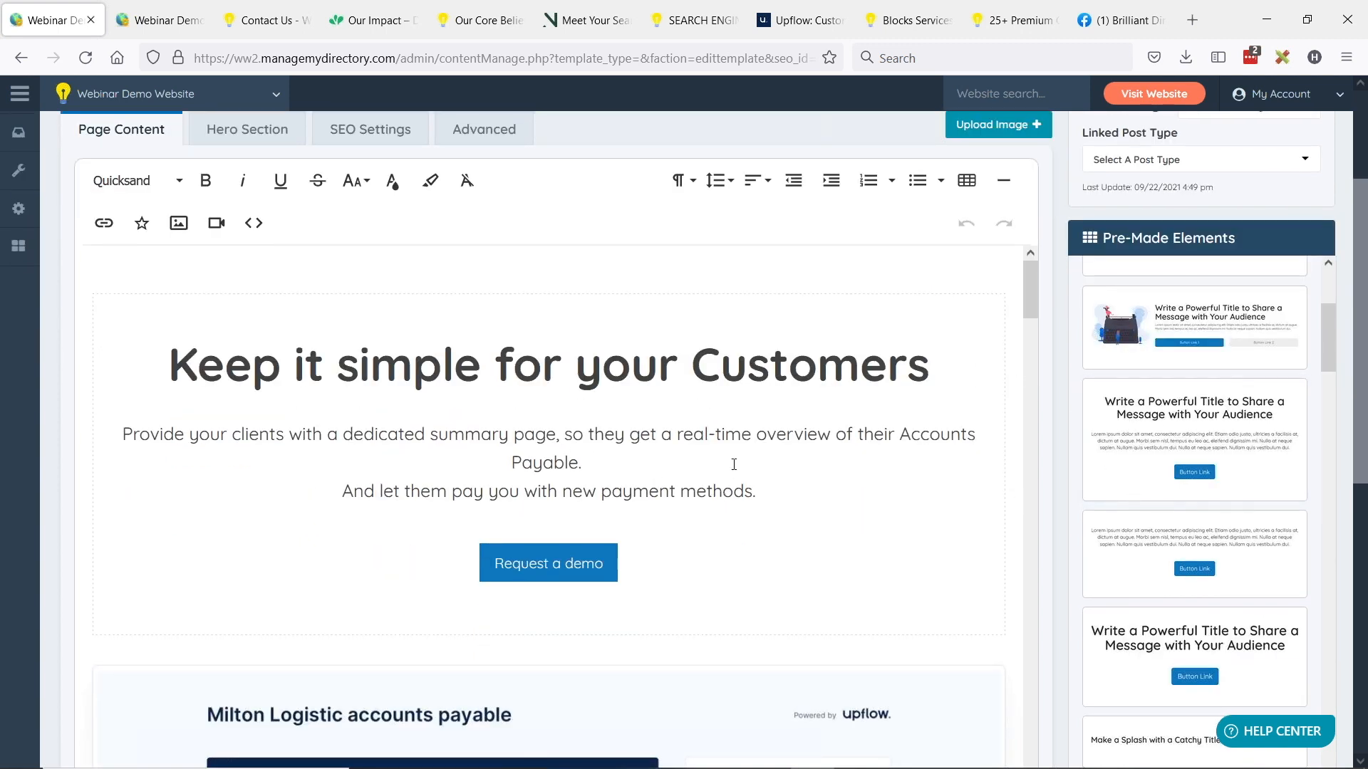
scroll(670, 442, down, 5)
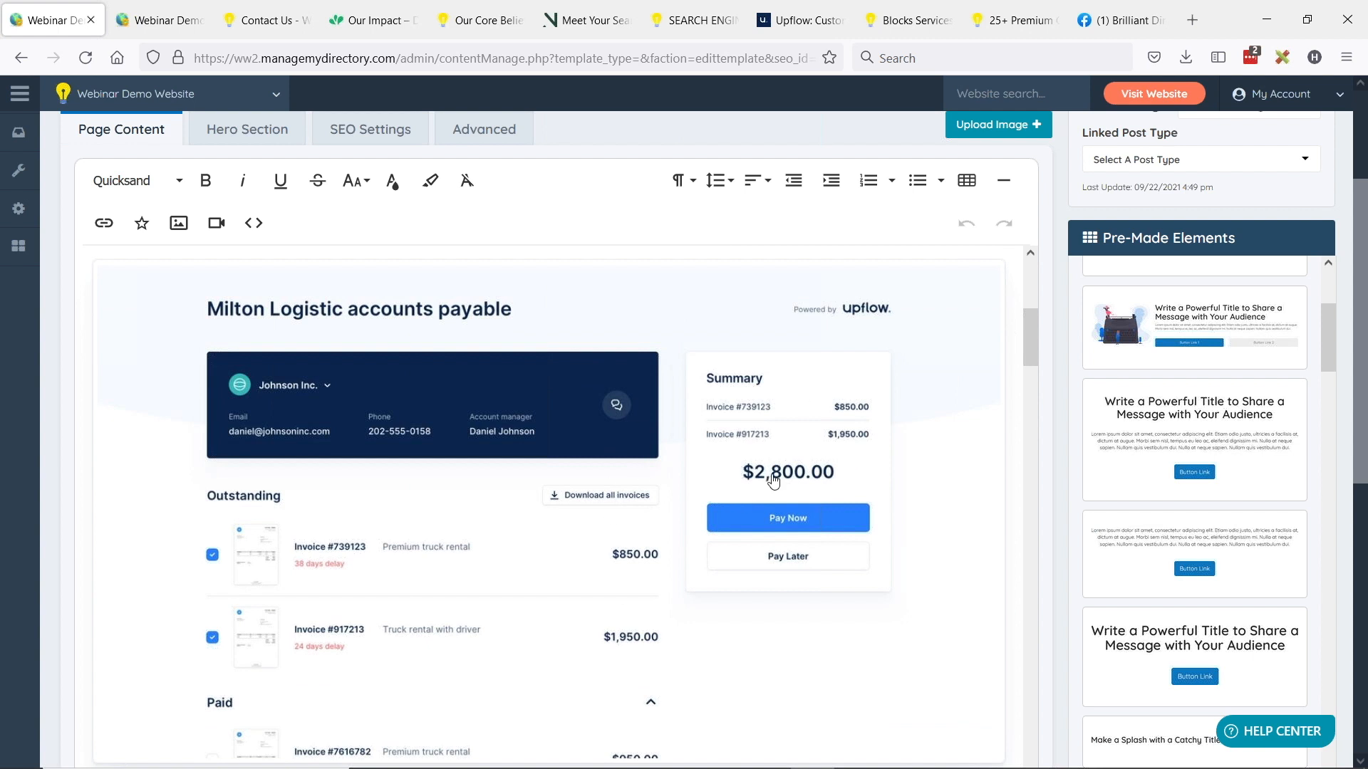
Insert the eight-item "List Your Awesome Features" block with icons between the "They Trust Upflow" logos and the "Keep your clients up to date" section
scroll(1155, 399, up, 3)
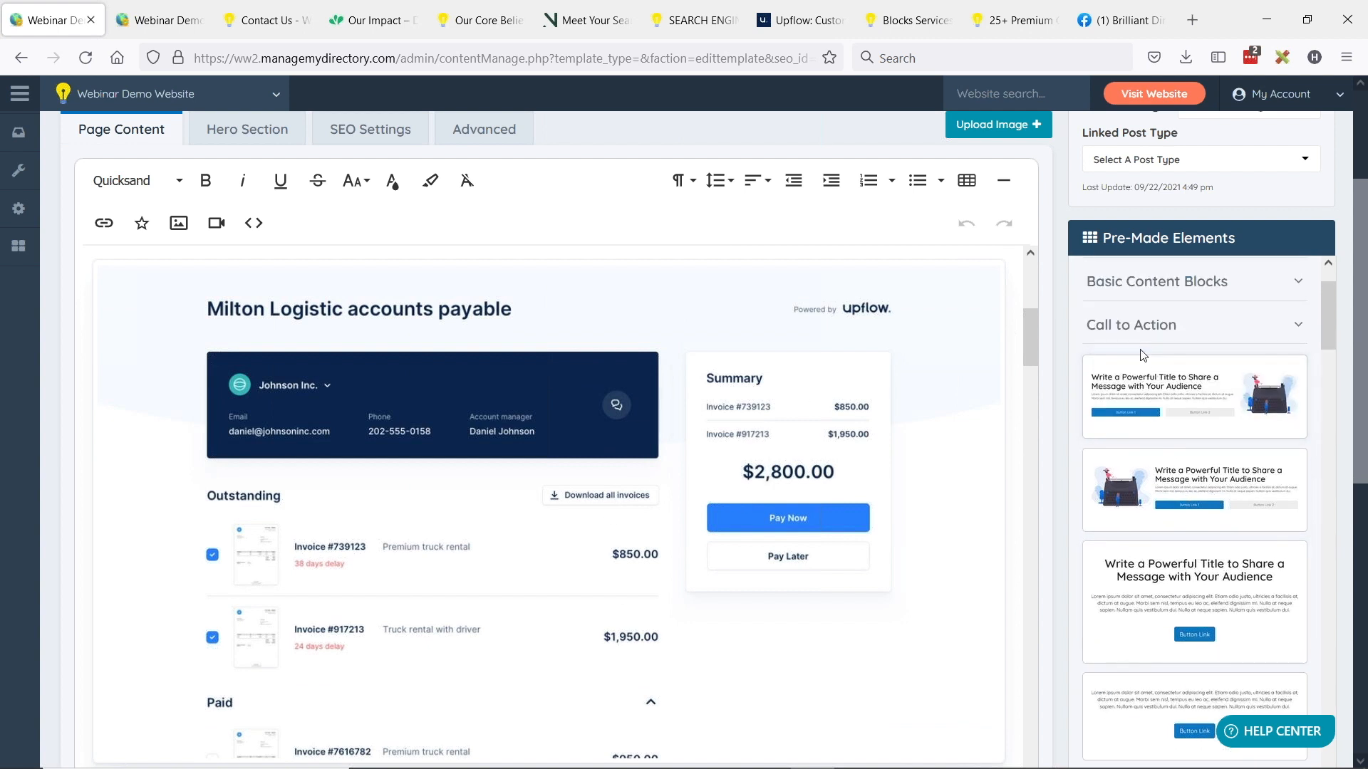
click(1138, 339)
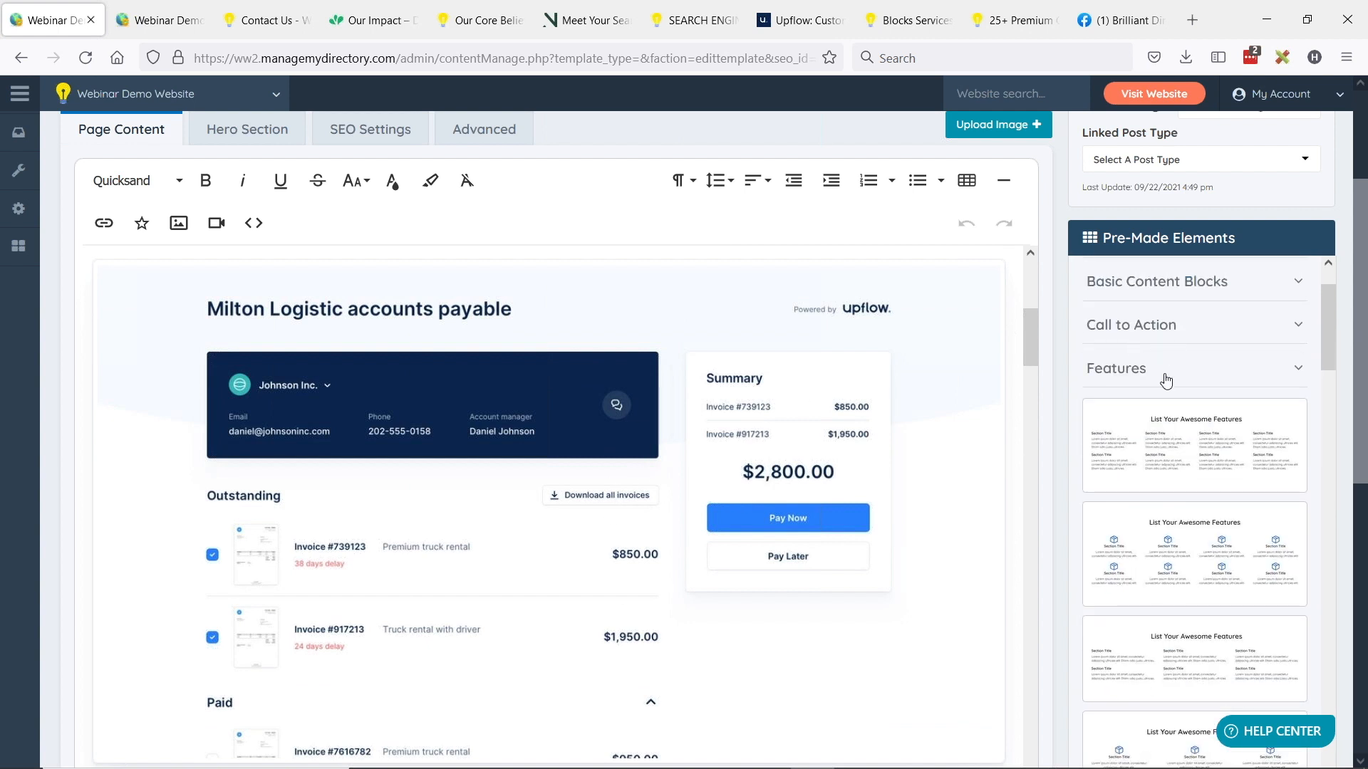
scroll(814, 451, down, 2)
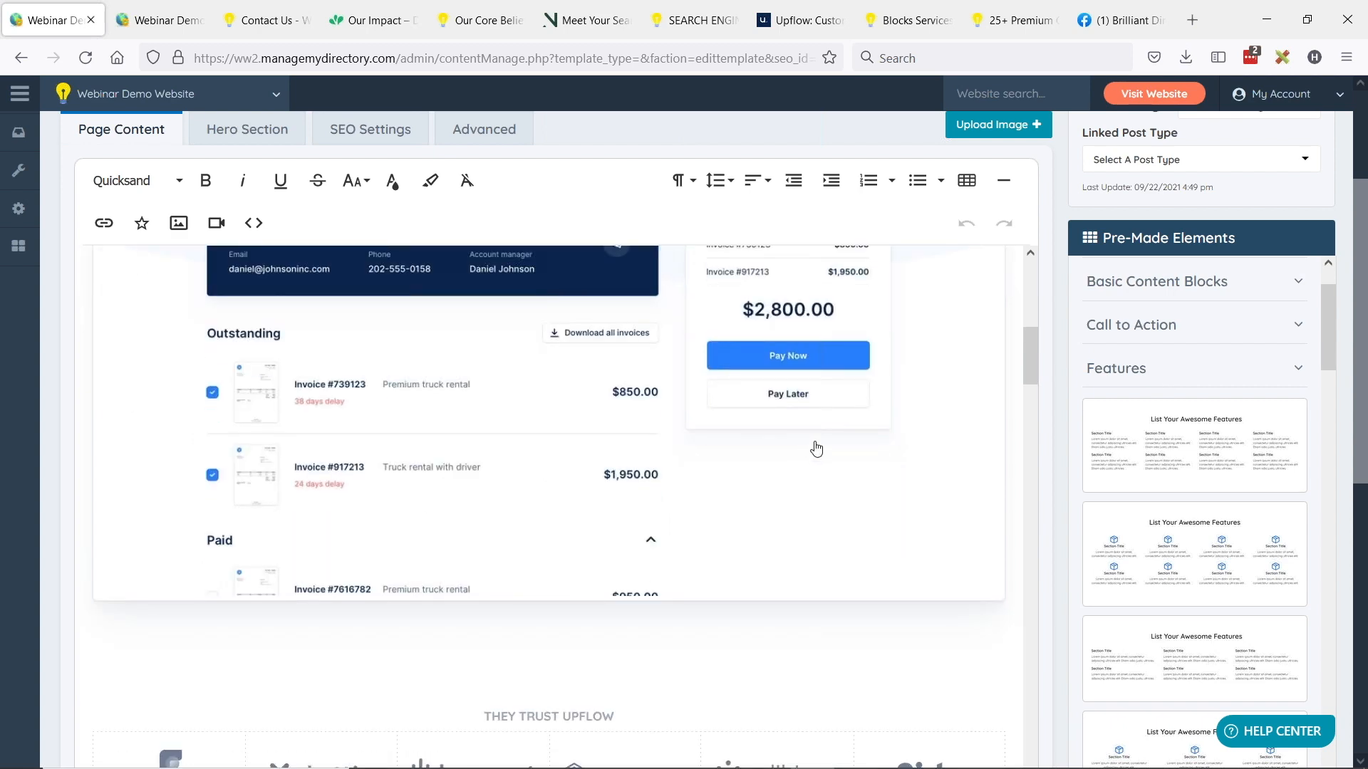
scroll(817, 448, down, 3)
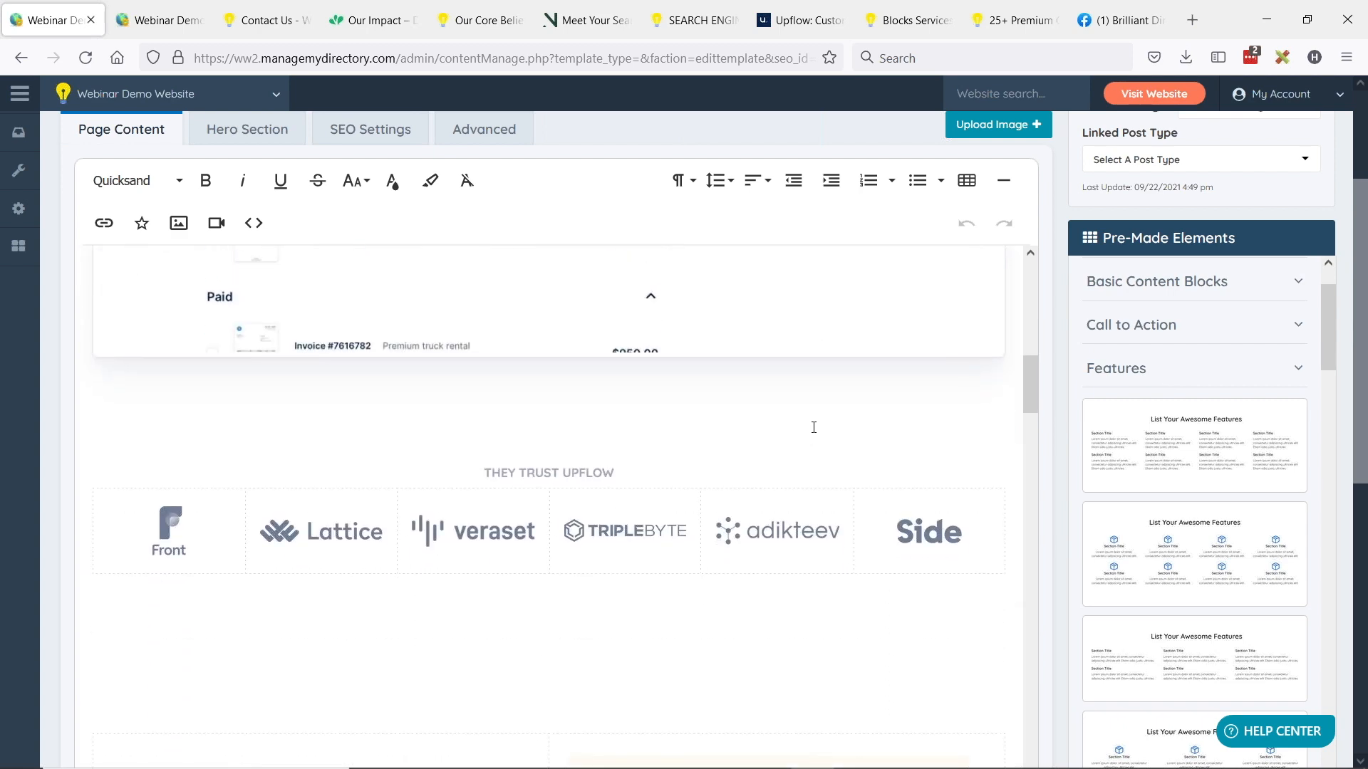
scroll(813, 434, up, 3)
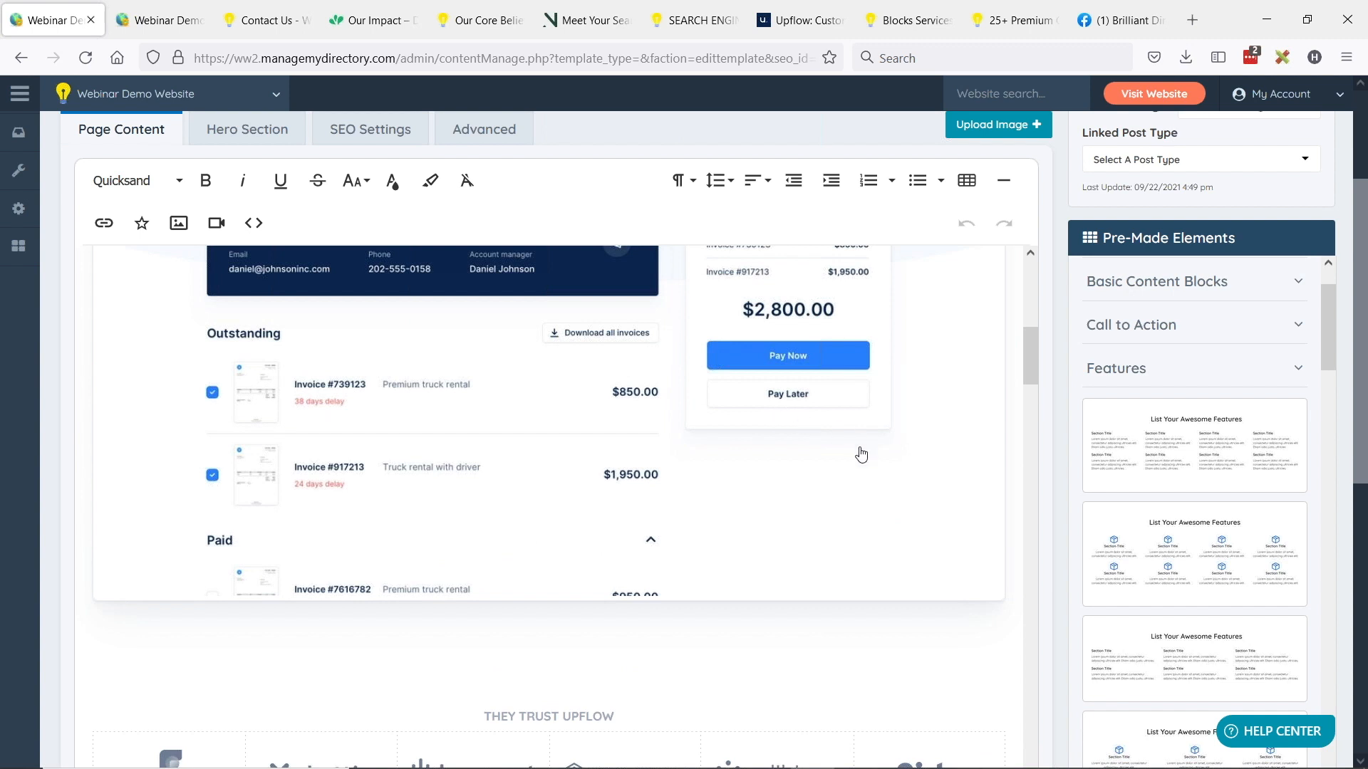
scroll(733, 417, down, 4)
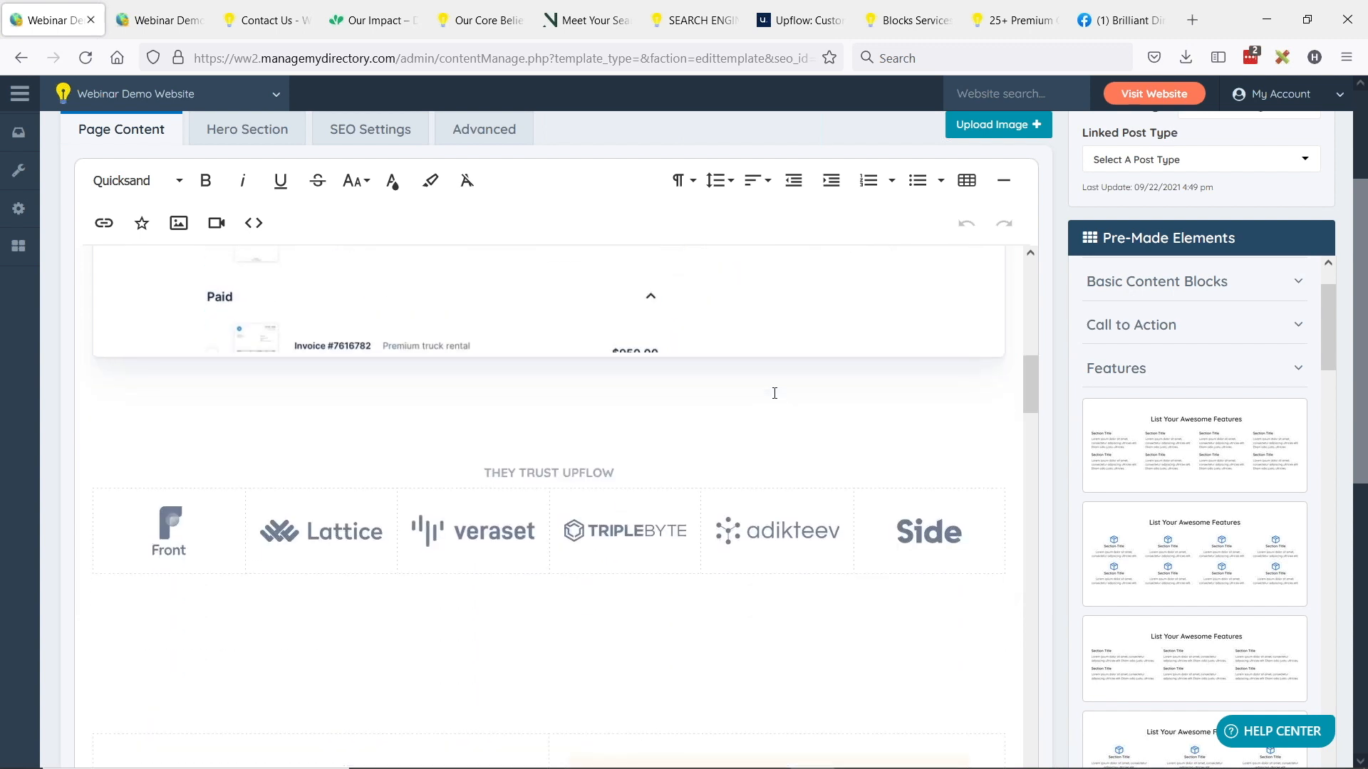
scroll(790, 311, down, 1)
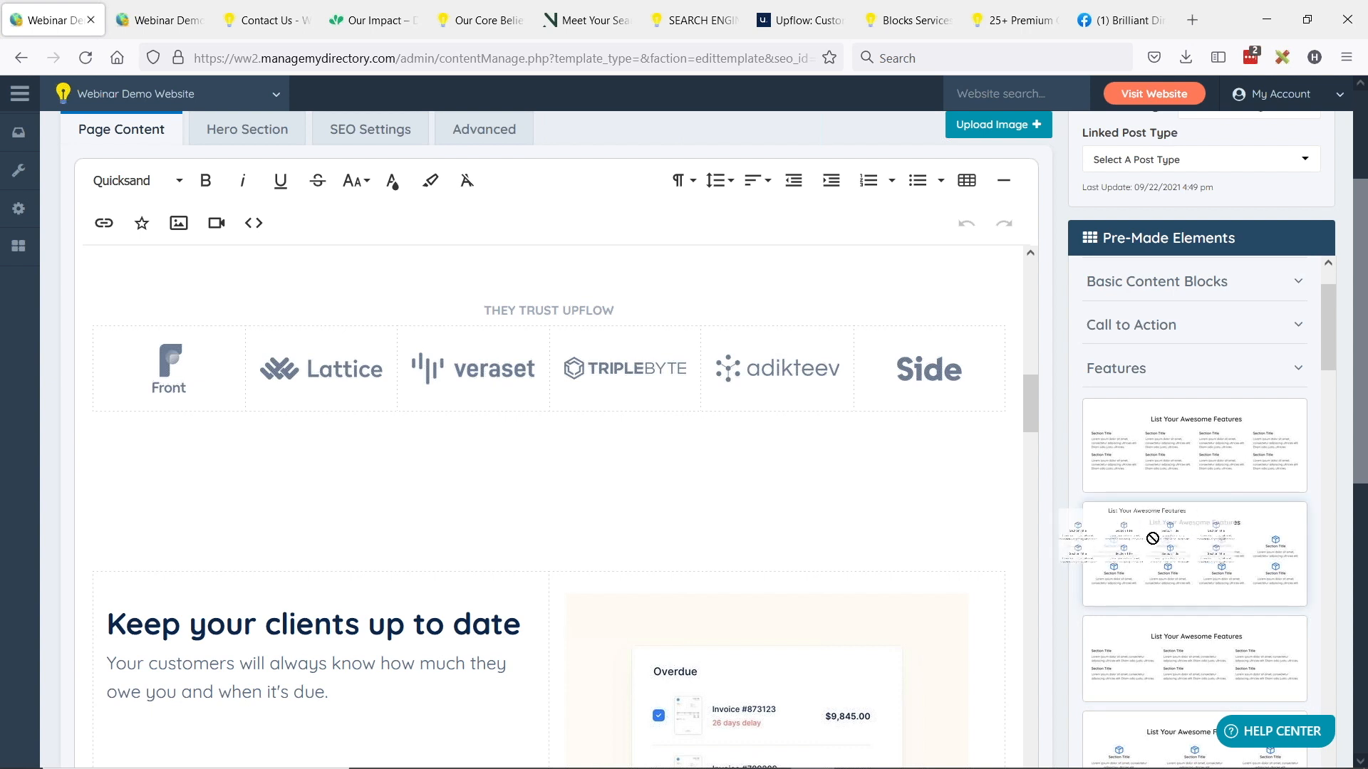
drag(1185, 565, 570, 512)
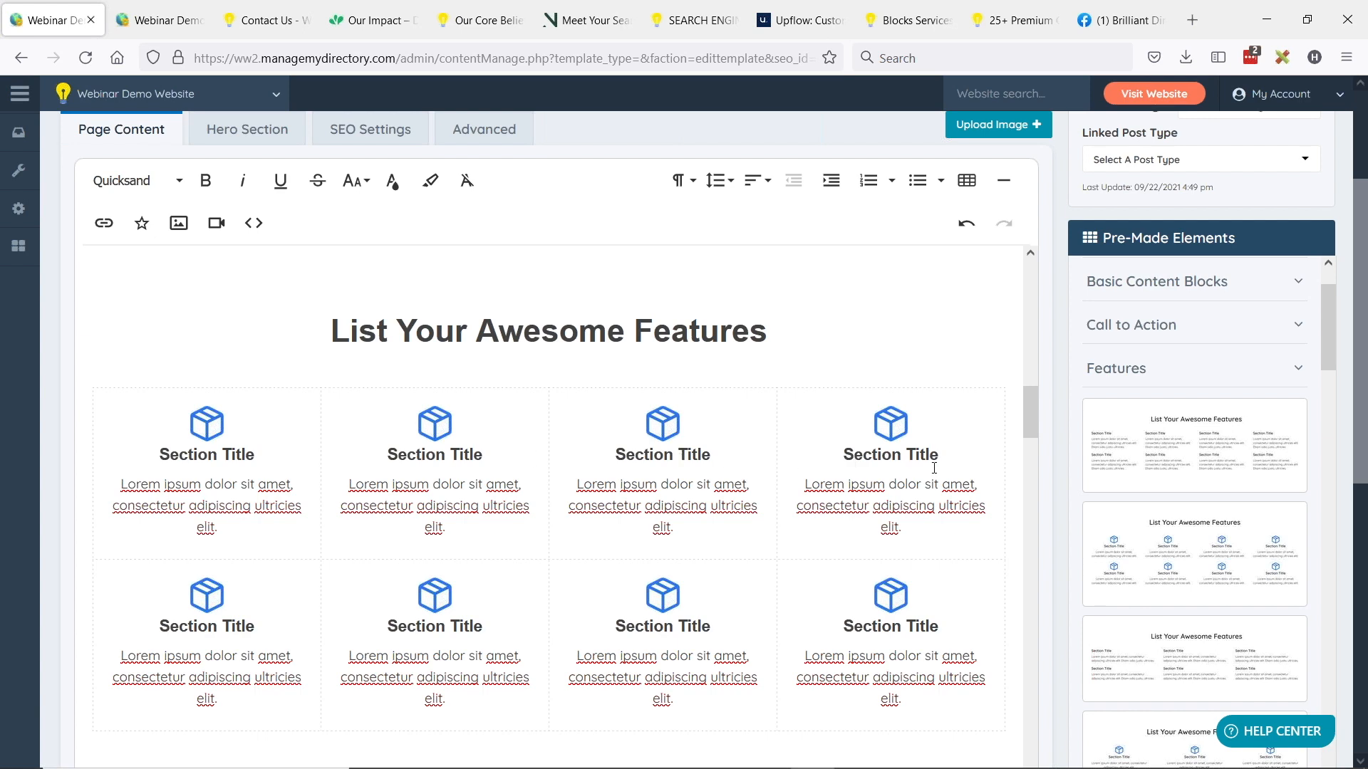
scroll(900, 360, up, 3)
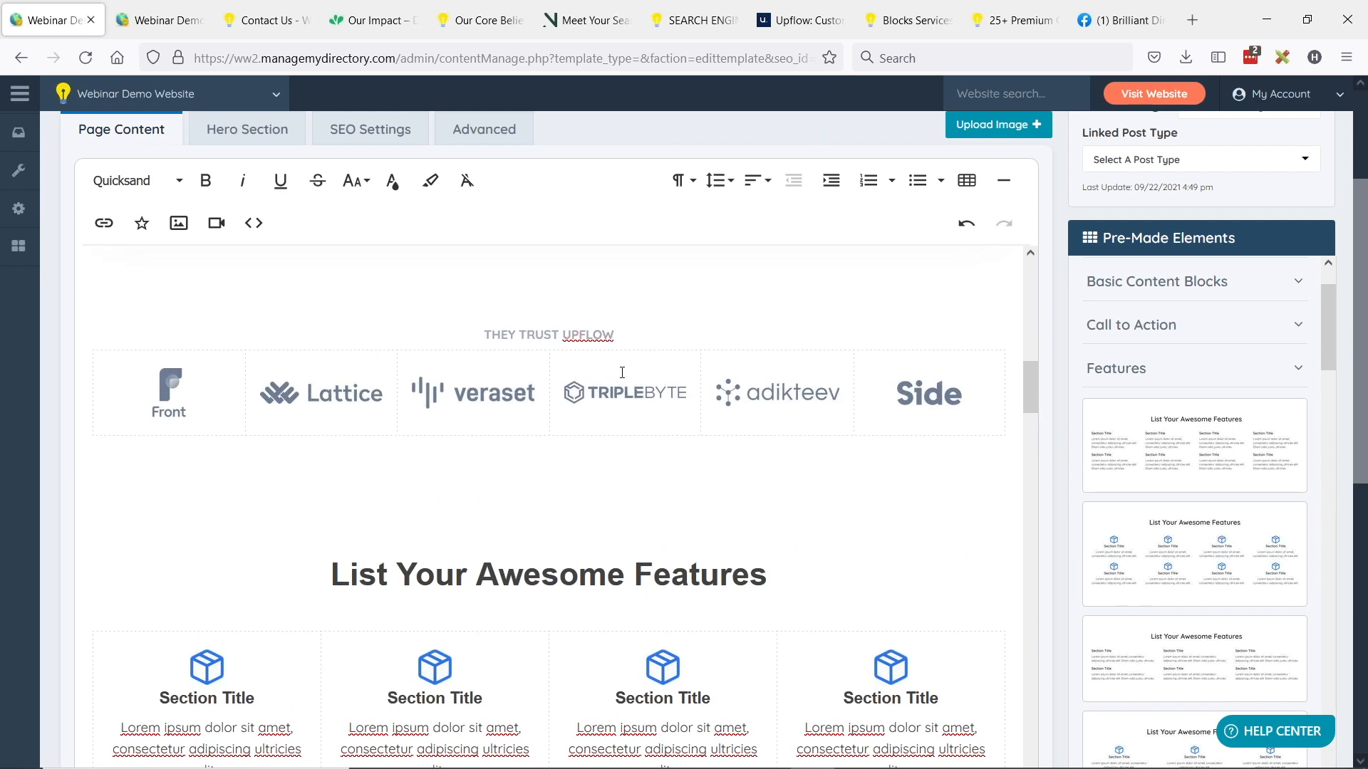
Add two empty columns after the last column of the "List Your Awesome Features" table
scroll(627, 428, down, 3)
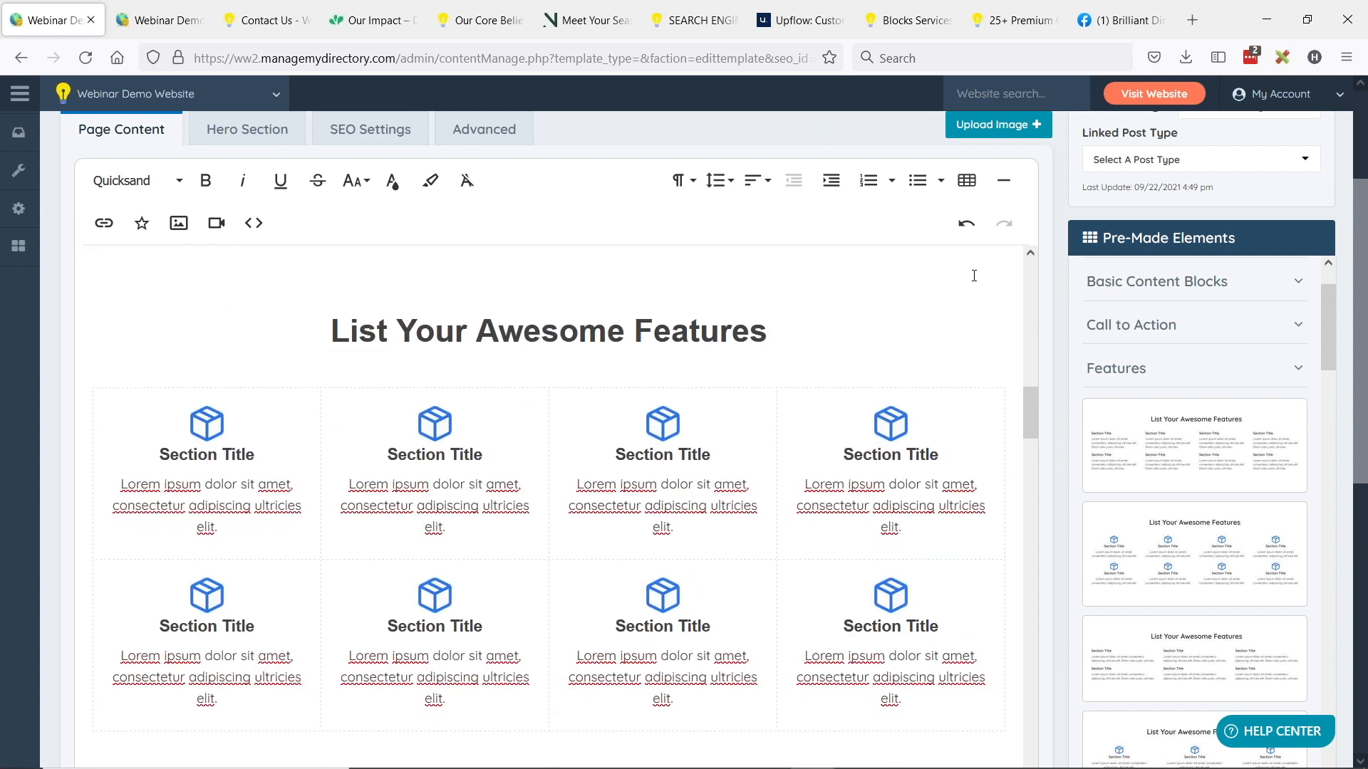
click(995, 396)
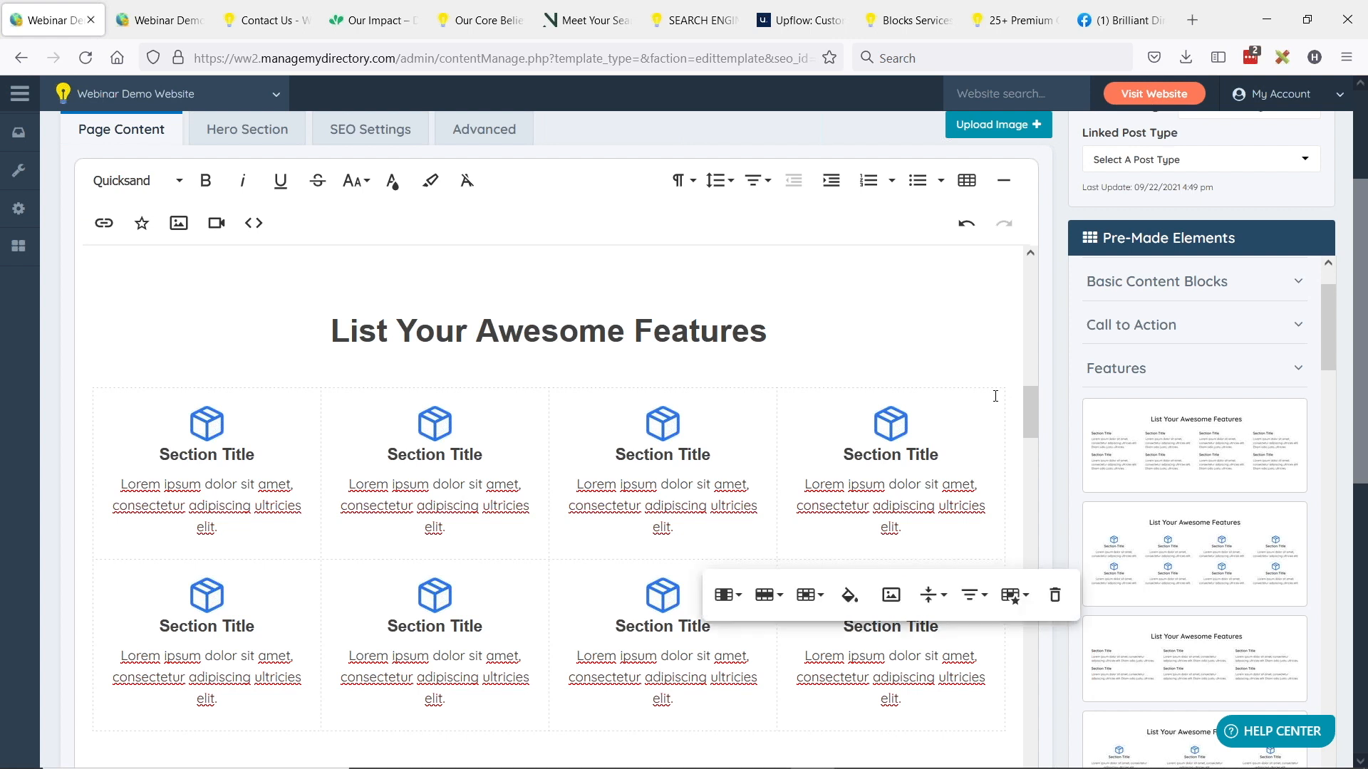
click(734, 601)
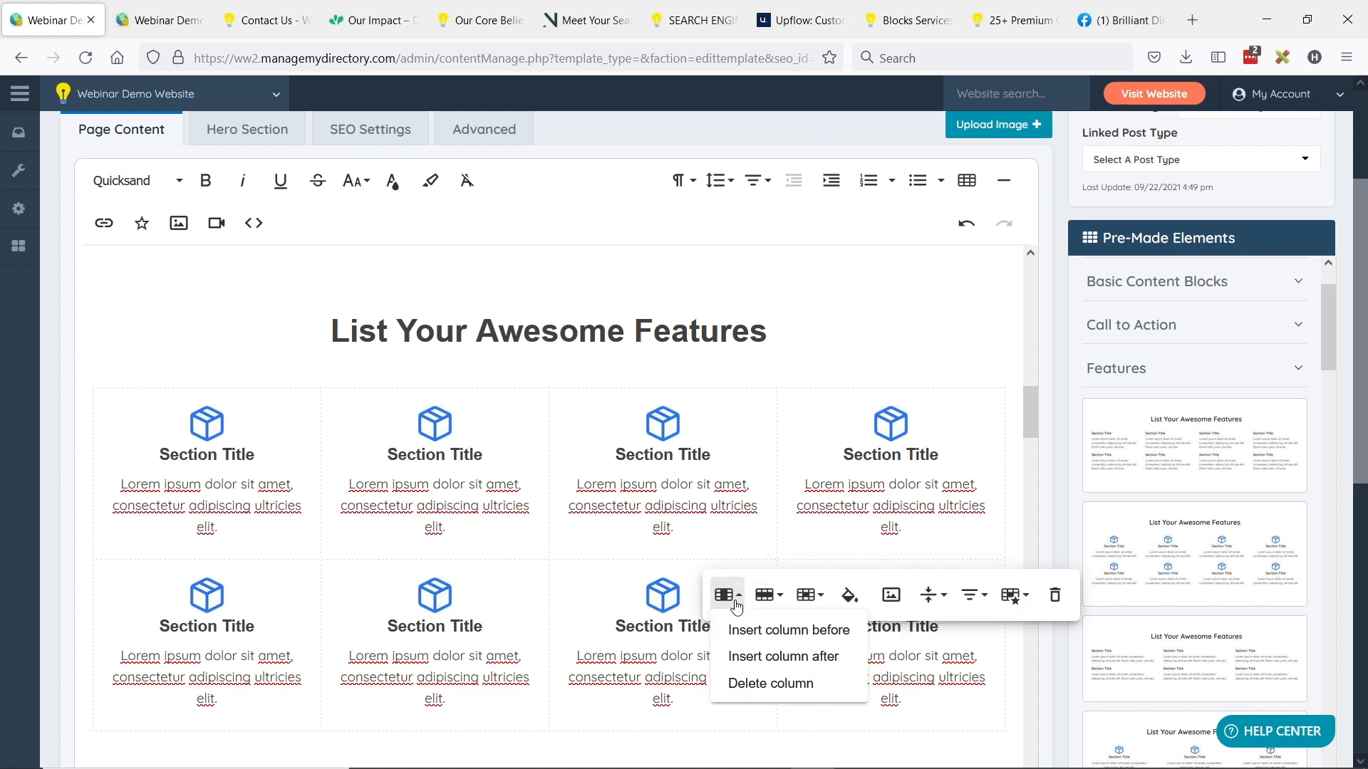
click(811, 656)
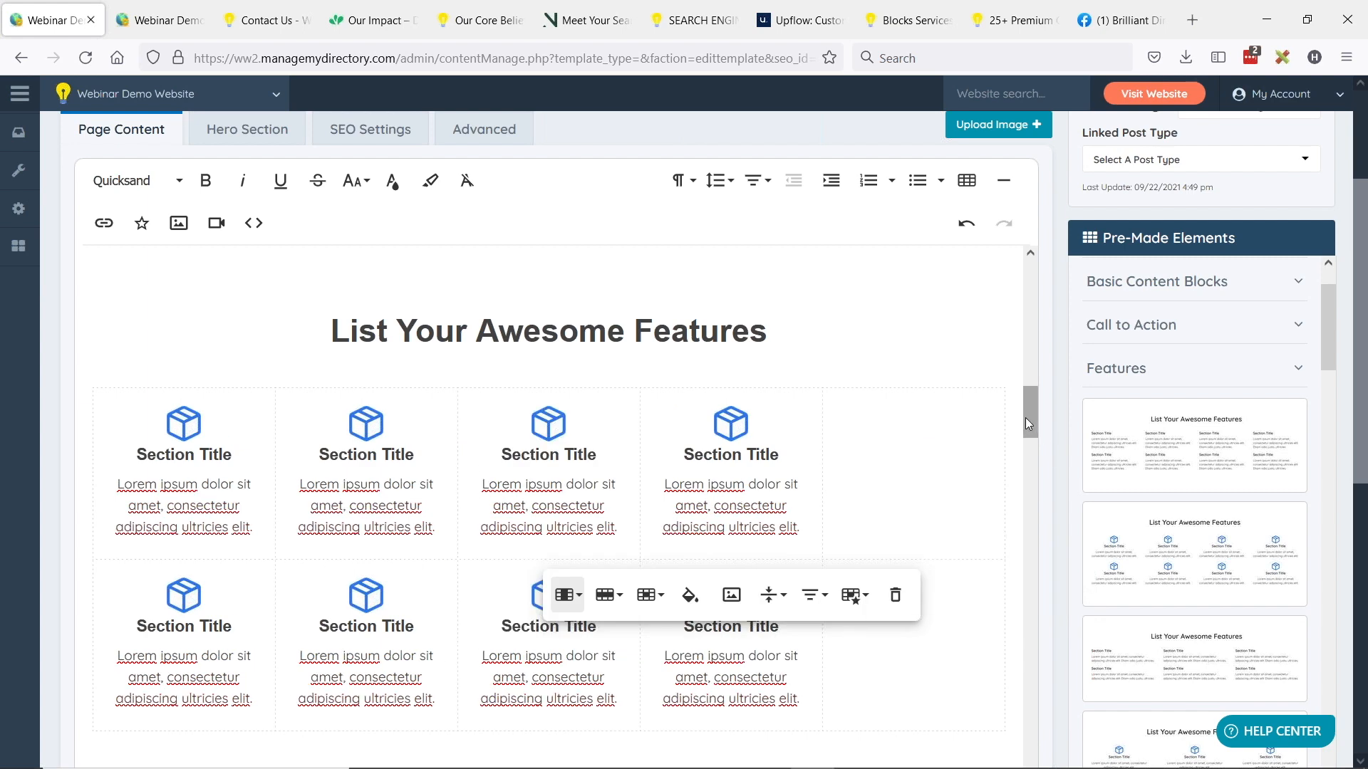
click(995, 401)
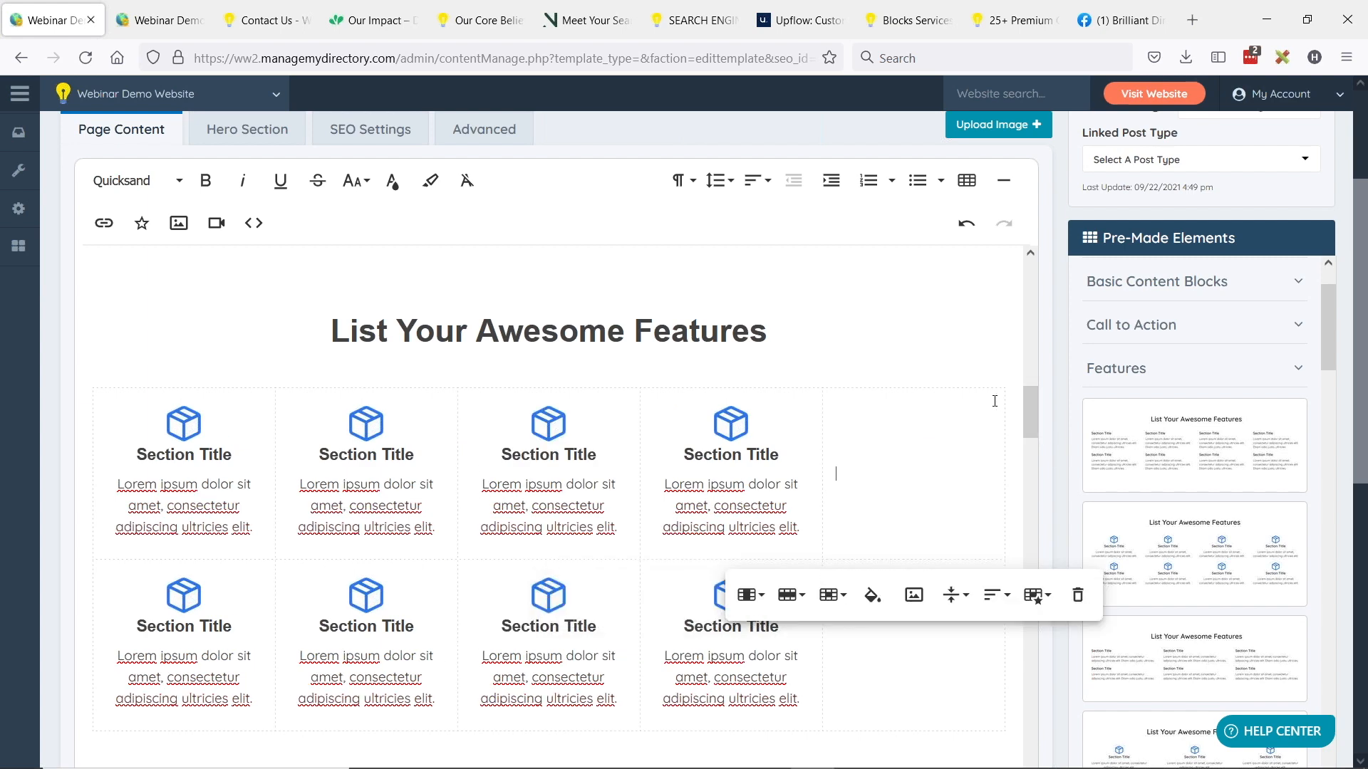
click(750, 595)
click(844, 652)
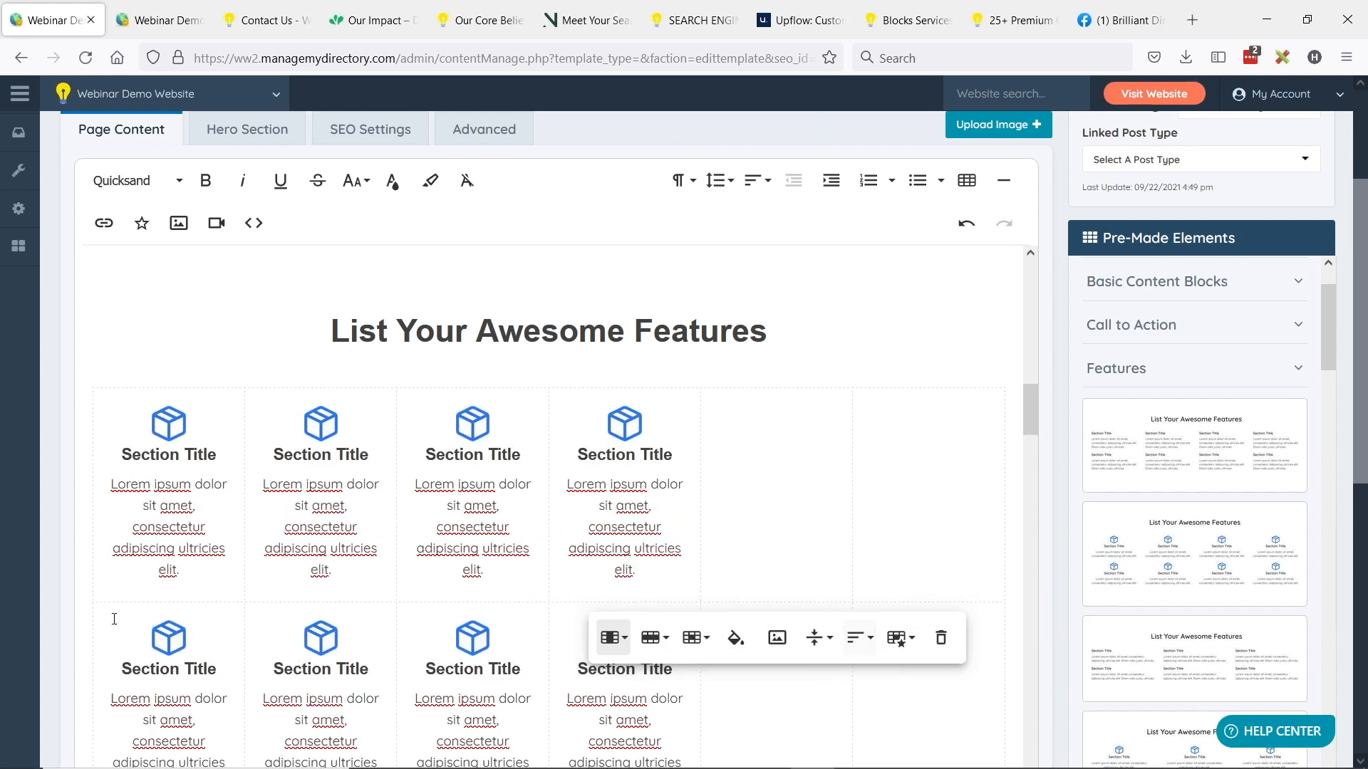
Delete the second row of the "List Your Awesome Features" table
scroll(202, 528, down, 2)
click(107, 456)
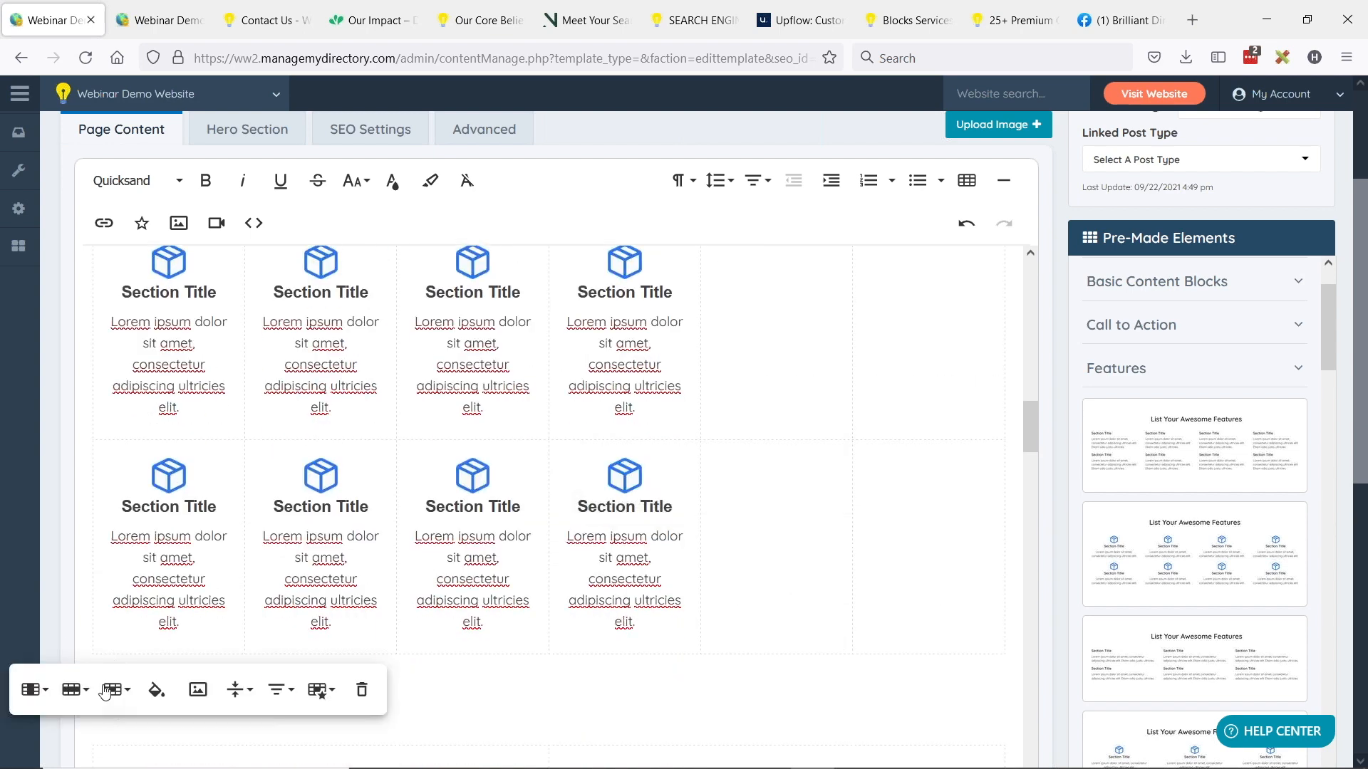
click(73, 691)
scroll(114, 694, down, 1)
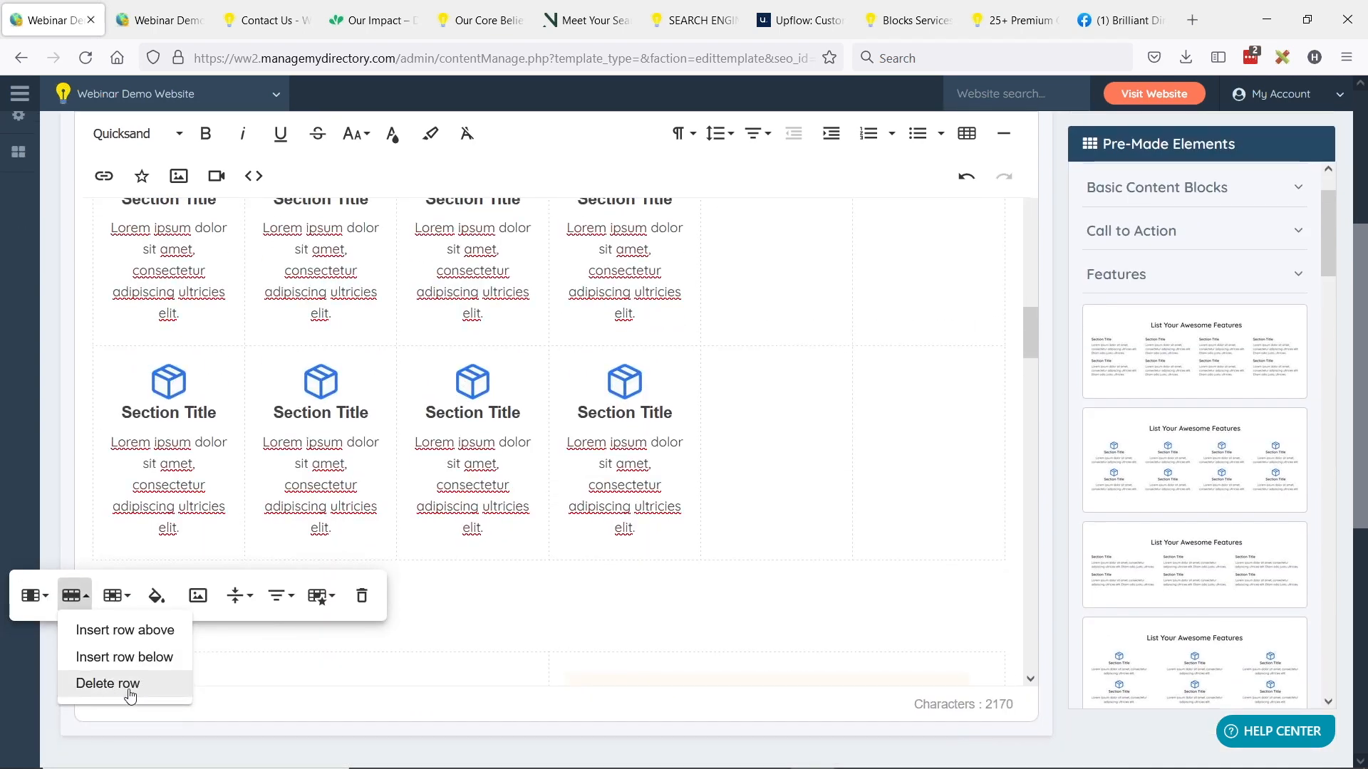
click(130, 693)
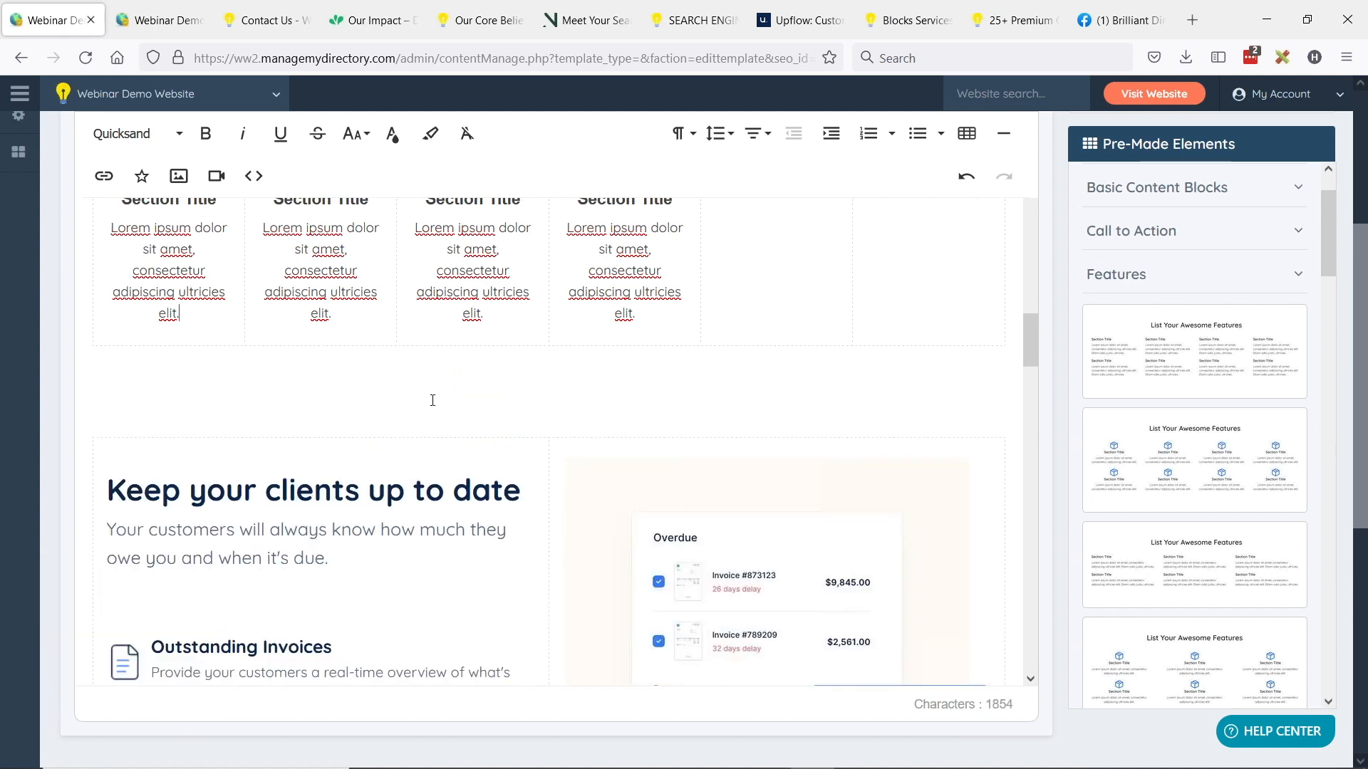
Remove the section titles and Lorem ipsum text from the four feature cells, leaving only their icons
scroll(432, 400, up, 2)
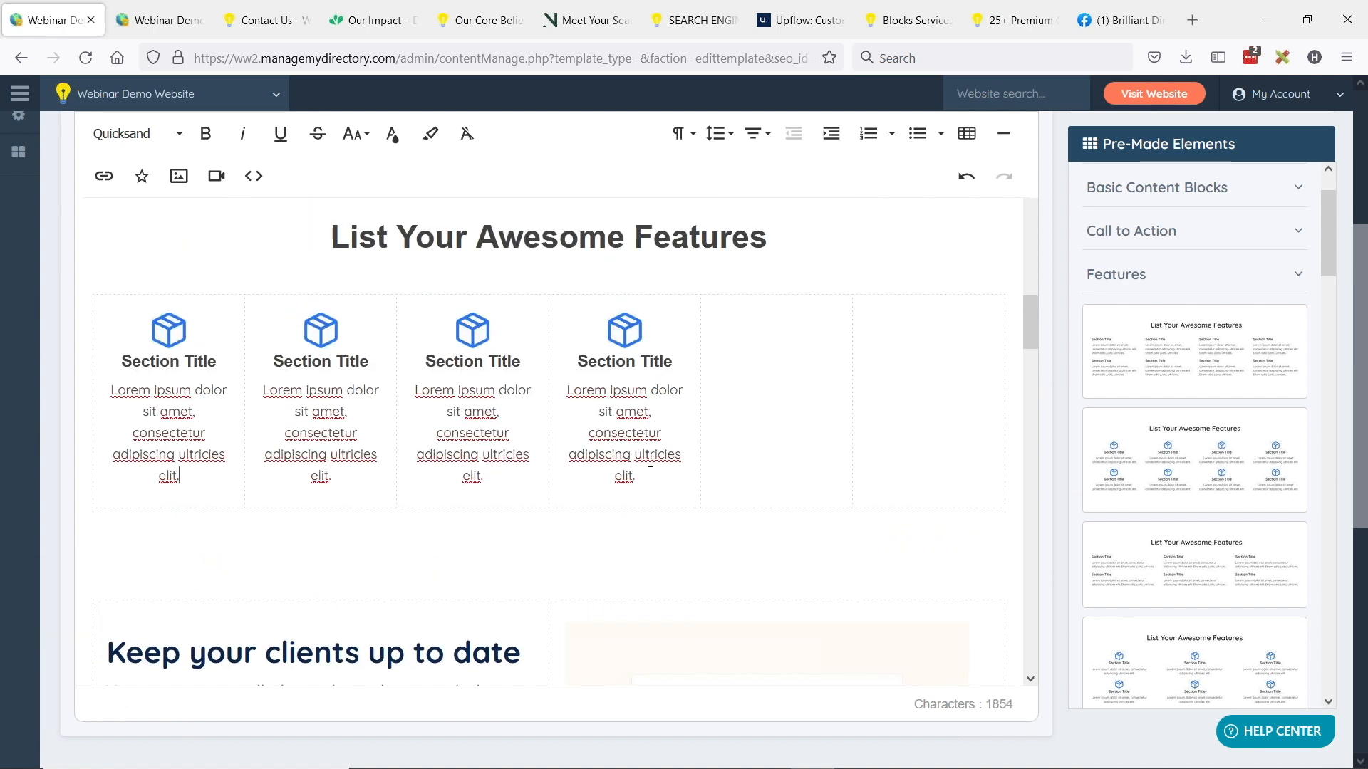
drag(639, 460, 600, 328)
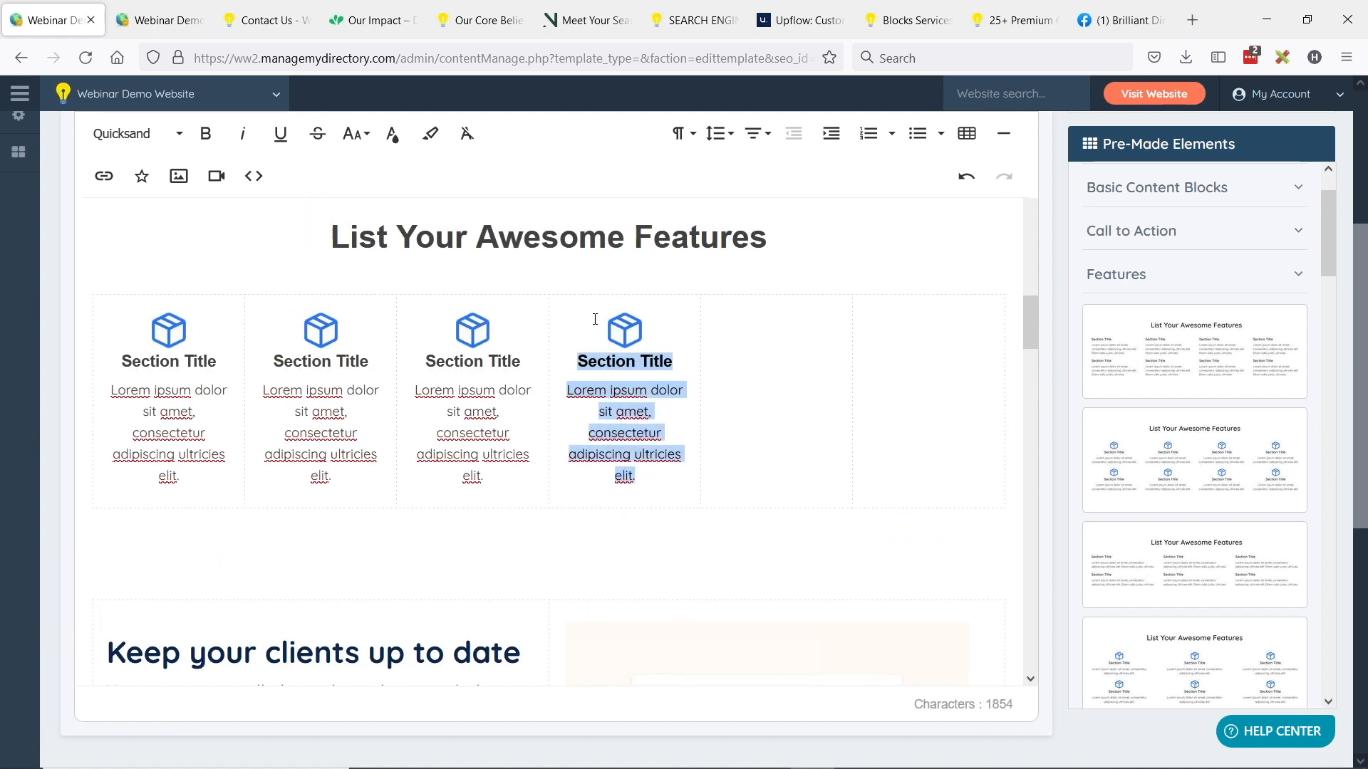
key(BackSpace)
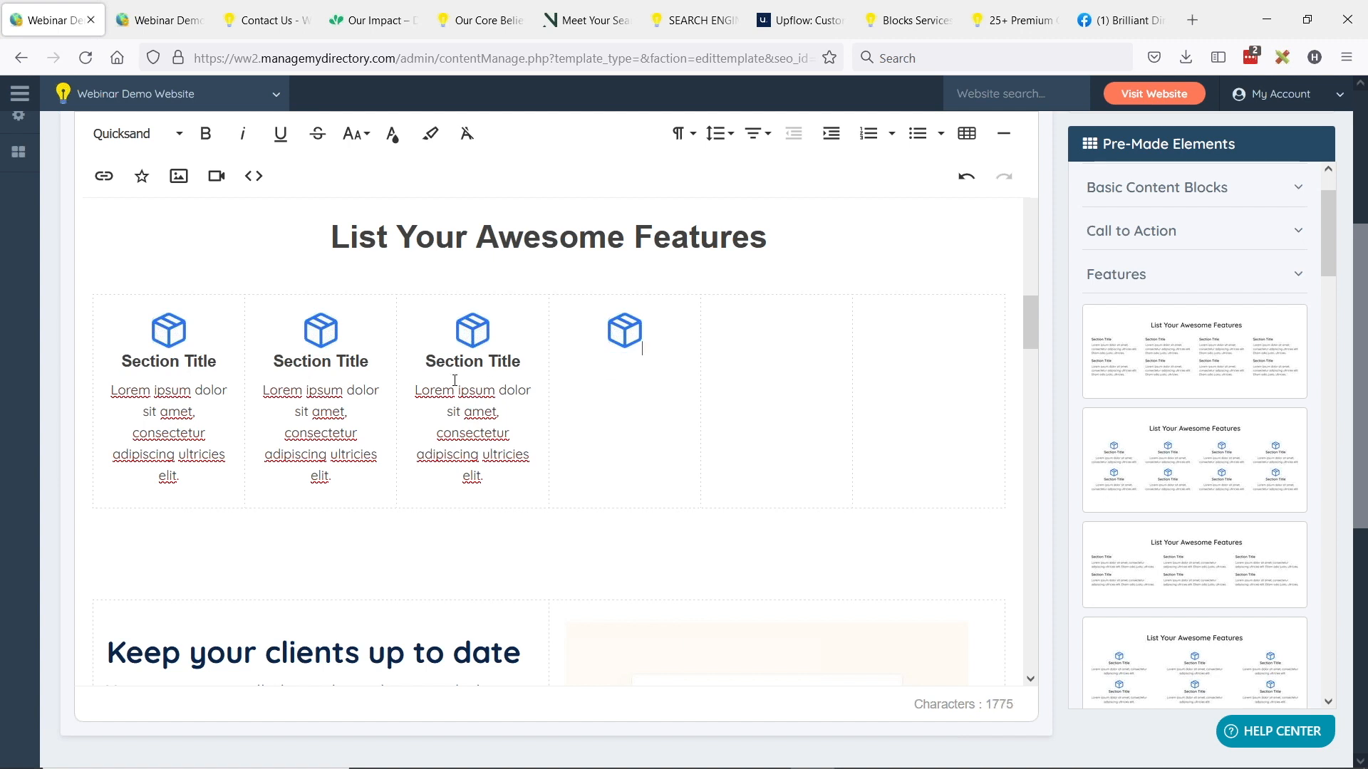
drag(486, 477, 418, 360)
key(BackSpace)
drag(332, 477, 282, 378)
key(BackSpace)
drag(186, 476, 120, 356)
key(BackSpace)
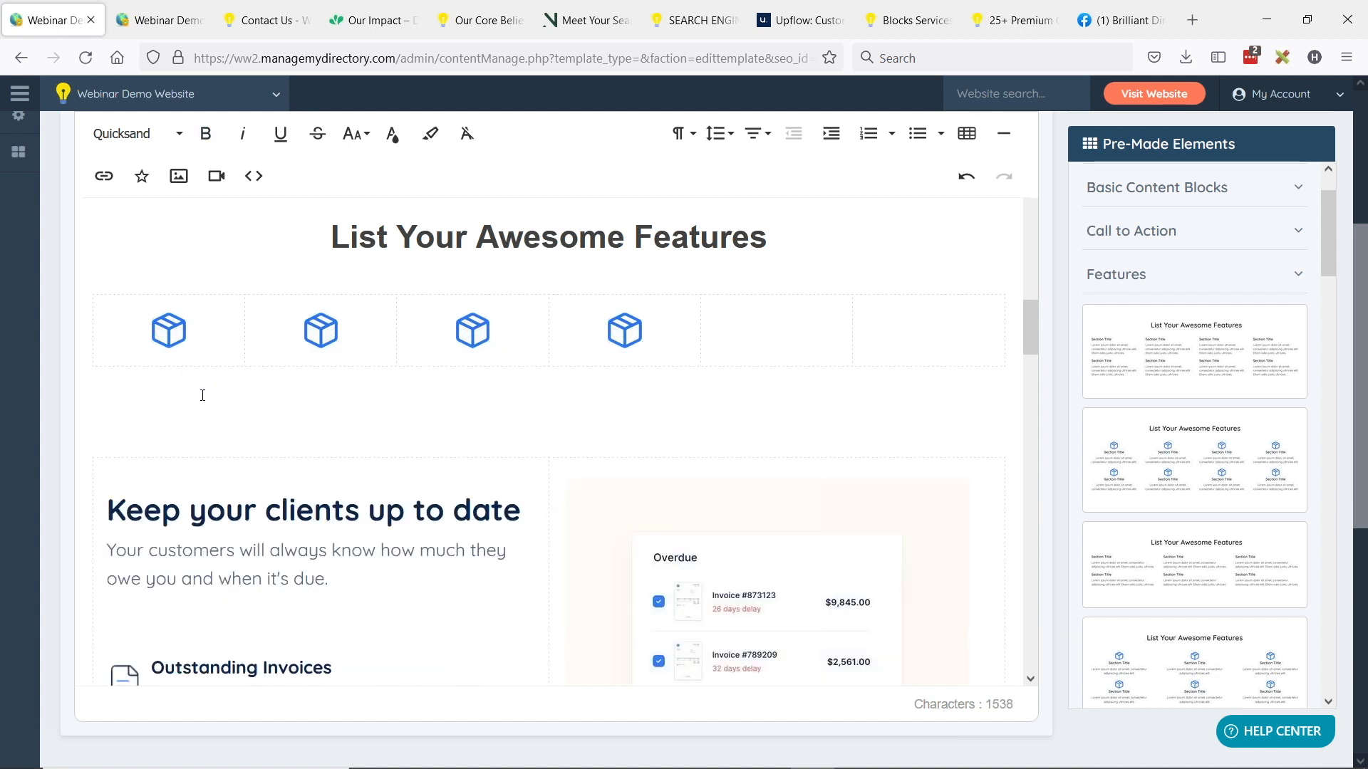
Copy the fourth cube icon into the two empty feature cells and clear the extra lines beneath the pasted icons
click(624, 331)
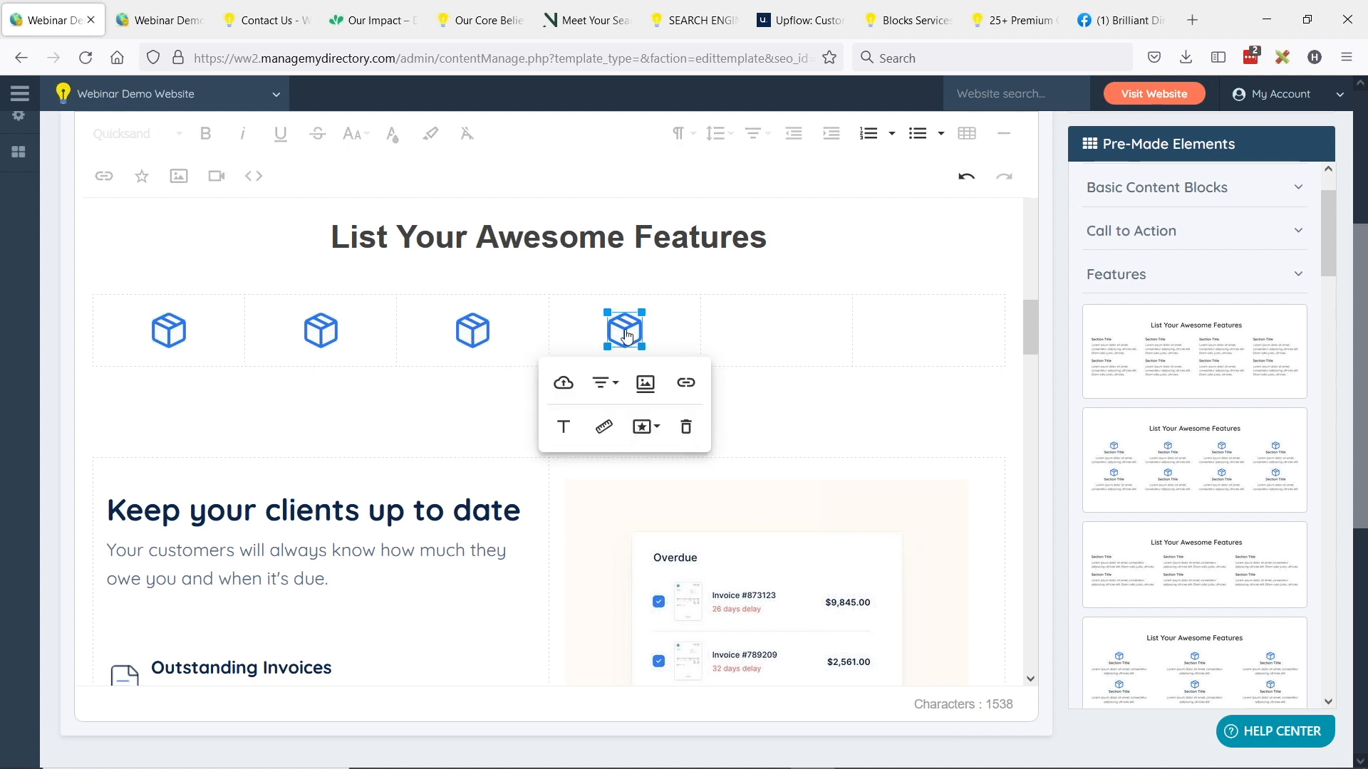
click(770, 335)
key(ctrl+v)
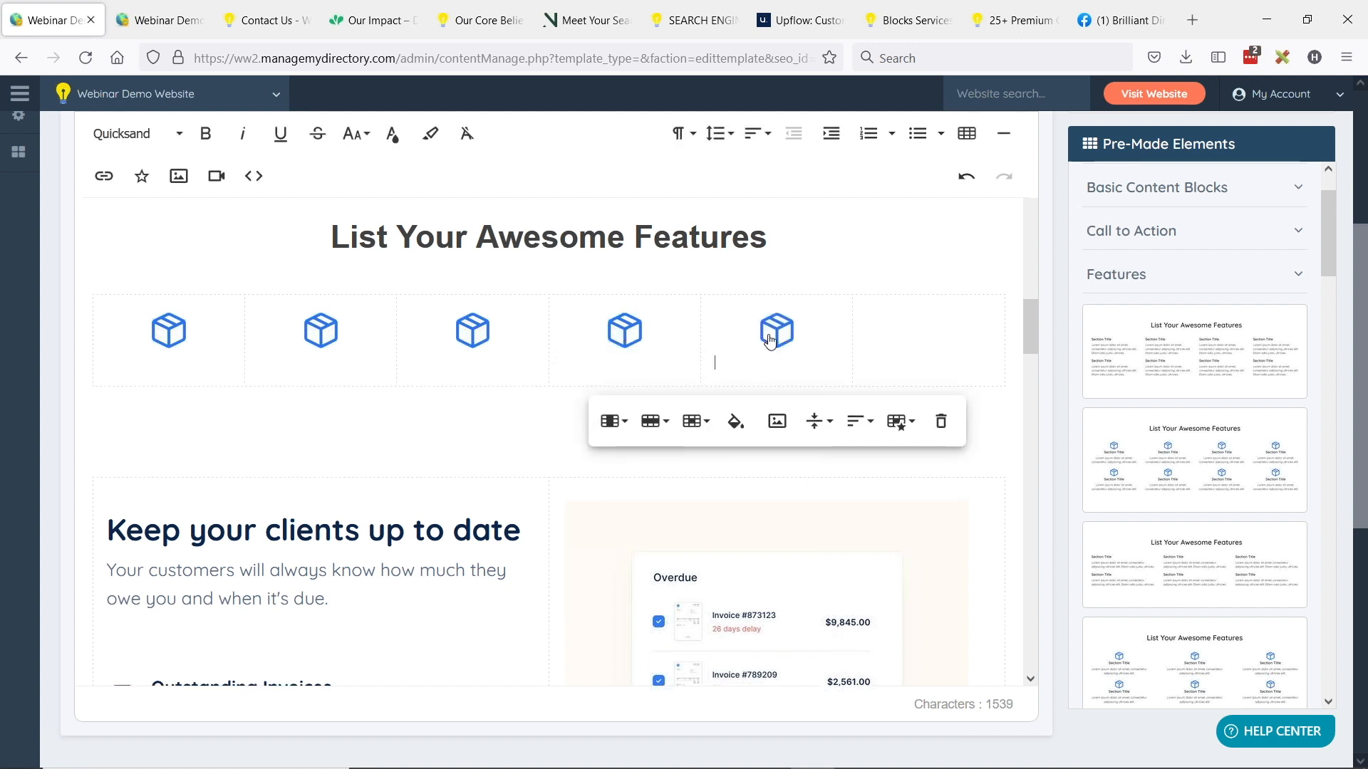
click(896, 333)
key(ctrl+v)
click(748, 372)
key(BackSpace)
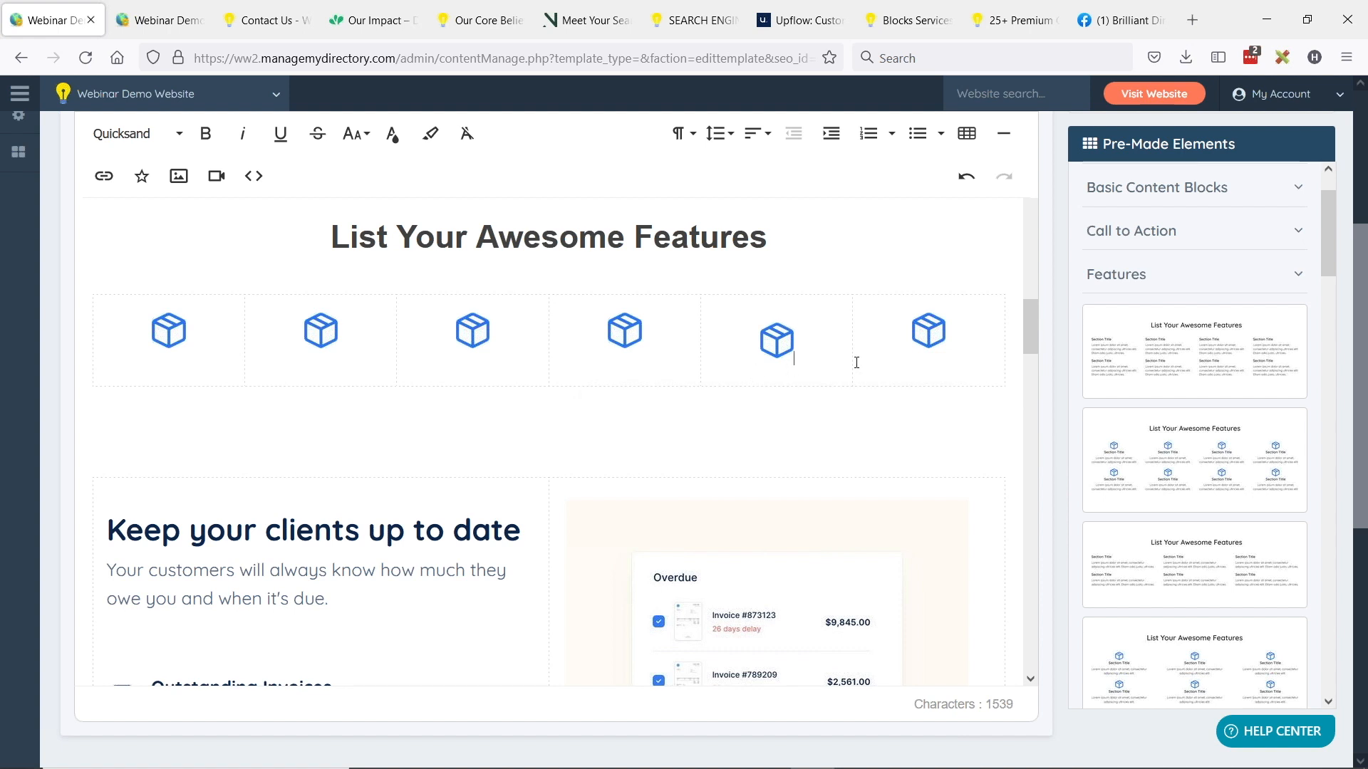
click(901, 370)
key(BackSpace)
Remove the blank spacing between the "List Your Awesome Features" heading and the icon row
click(634, 377)
click(495, 367)
click(303, 367)
key(BackSpace)
click(150, 366)
key(BackSpace)
Vertically center the icons in the third and last cells of the icon row
click(810, 327)
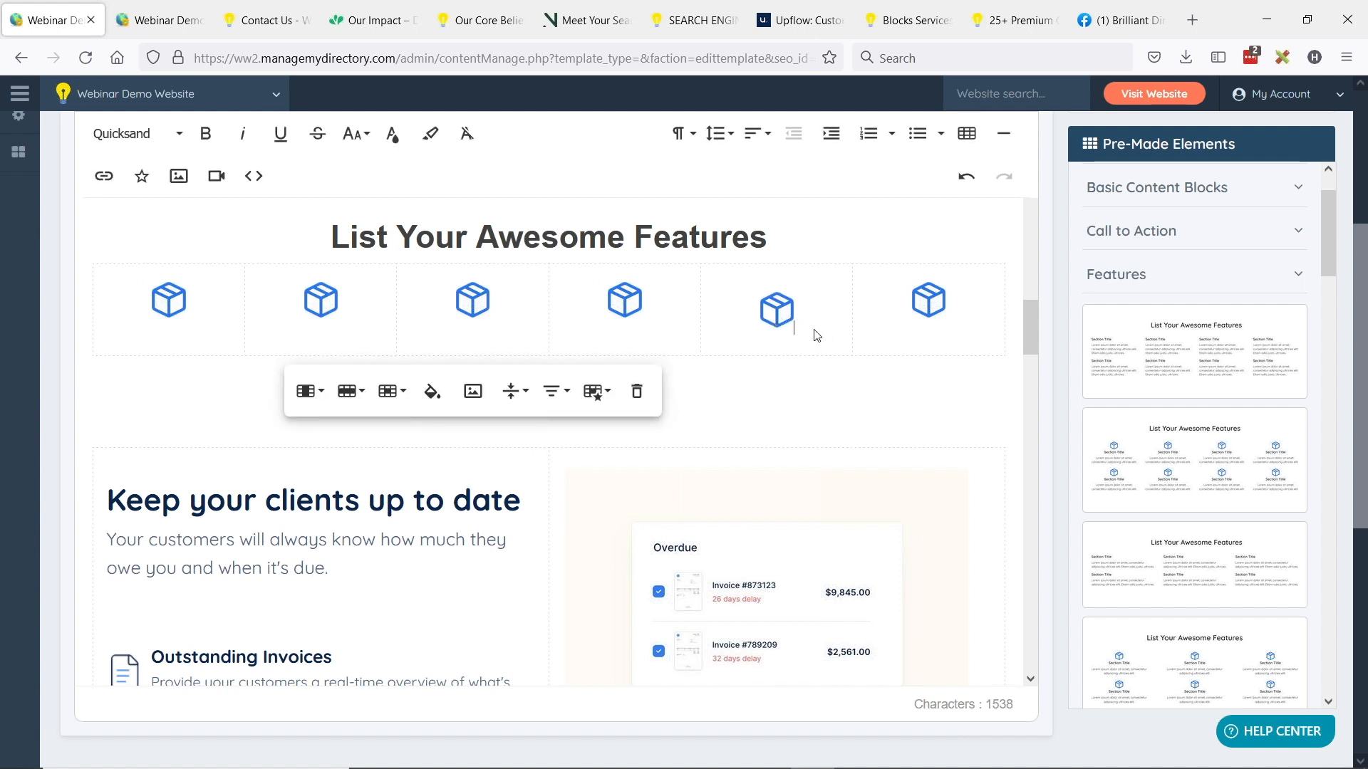
click(513, 392)
click(533, 454)
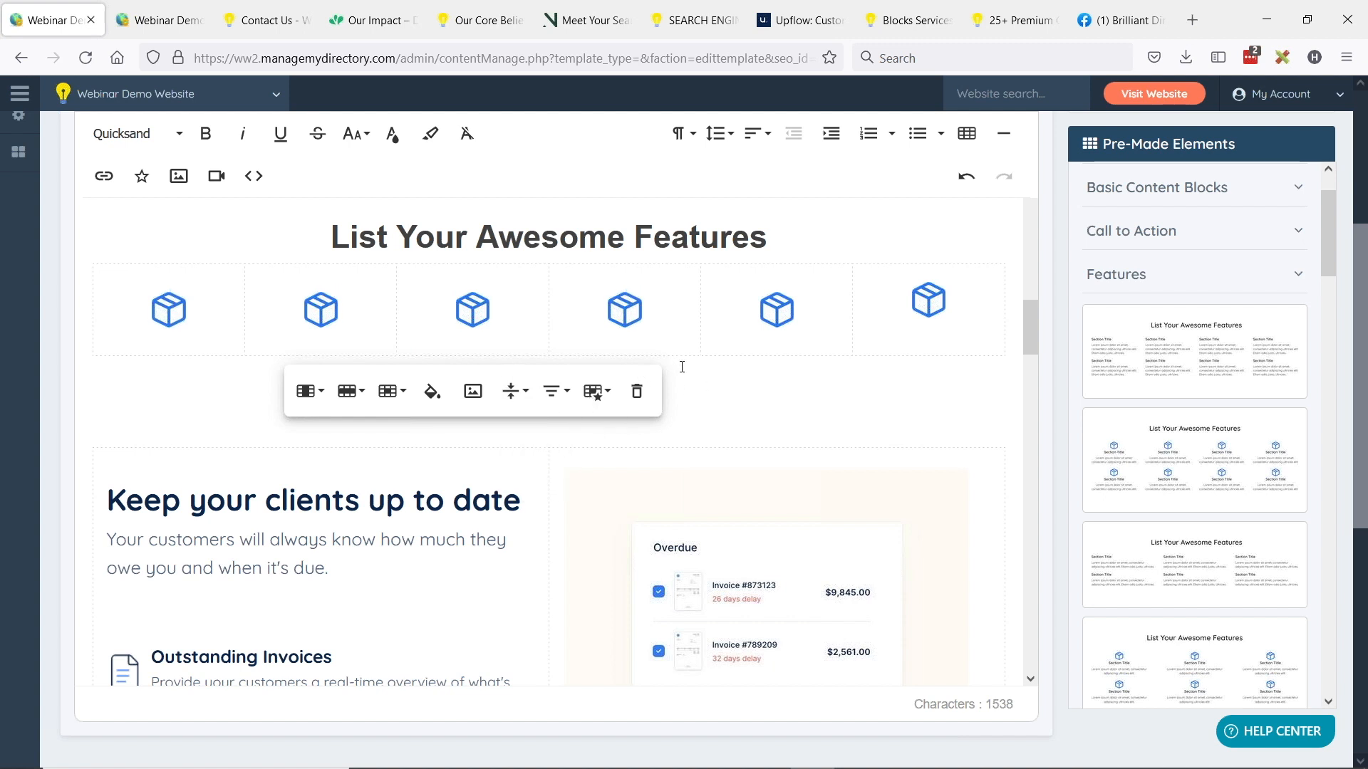
click(898, 337)
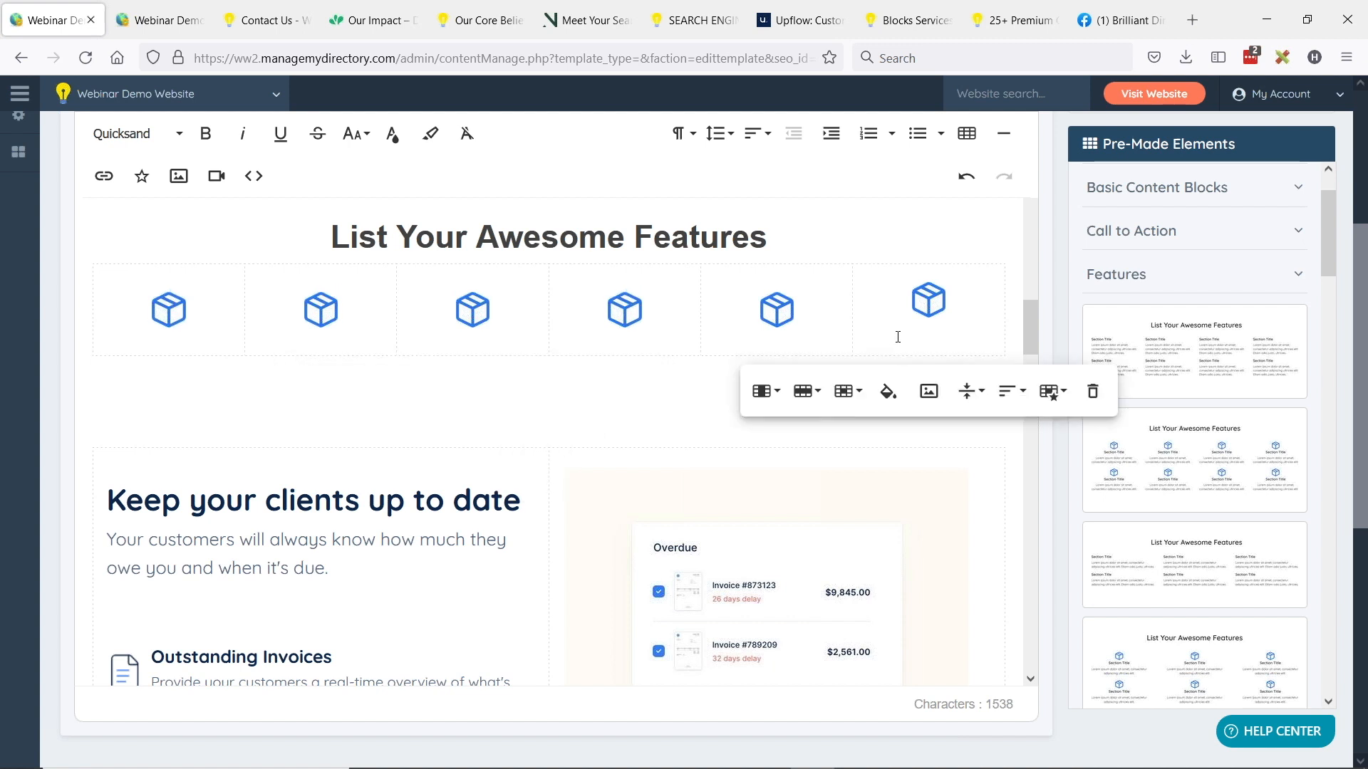
click(979, 392)
click(988, 453)
click(876, 321)
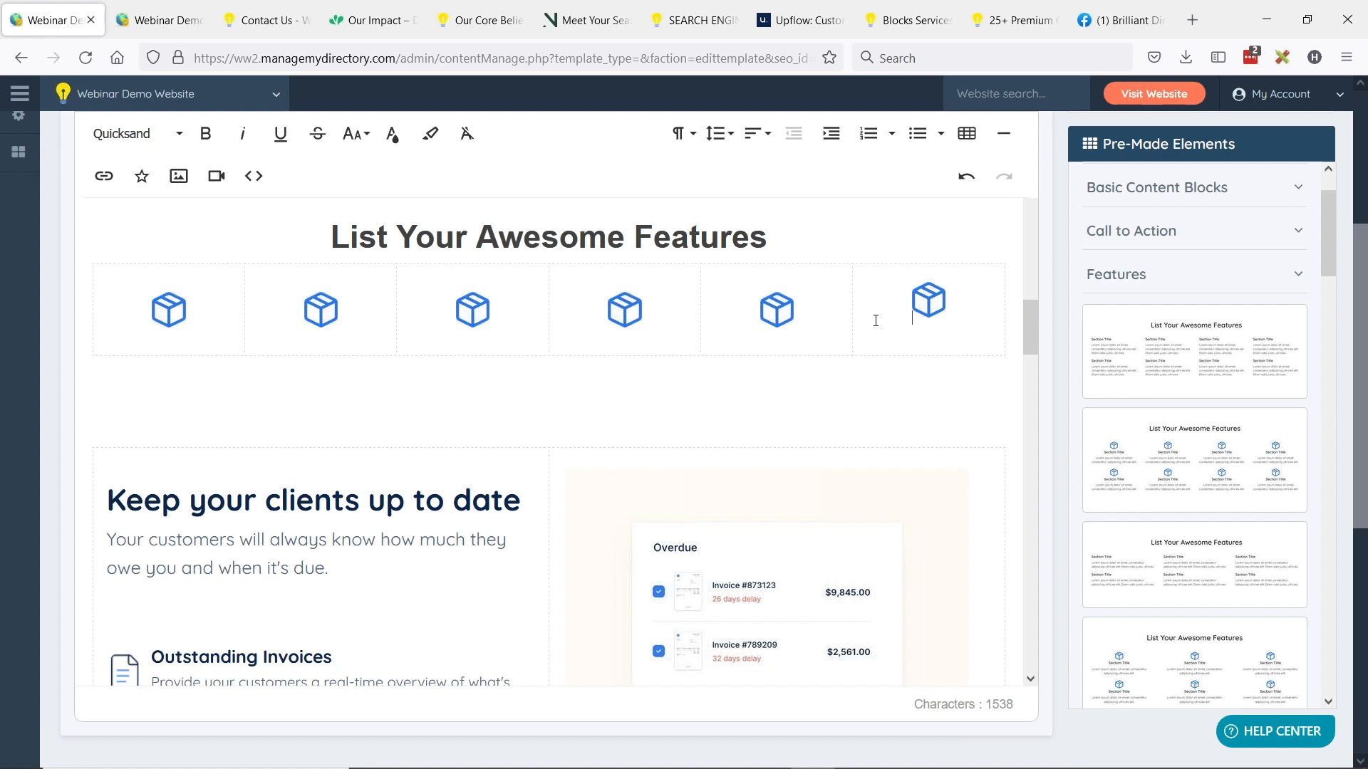
Replace the sixth cell's icon with a copy of the fifth one and remove the extra line beneath it
click(929, 328)
click(929, 312)
key(Delete)
click(773, 307)
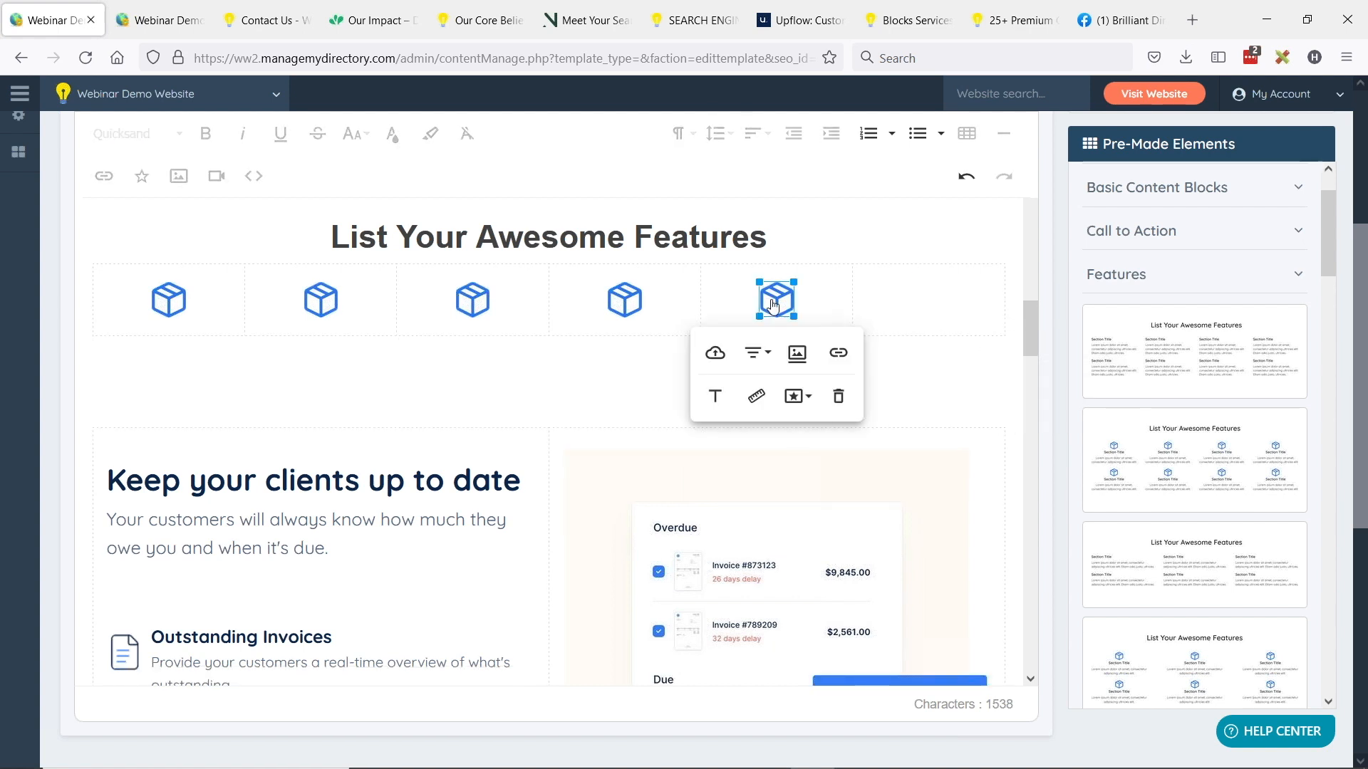
click(920, 295)
key(ctrl+v)
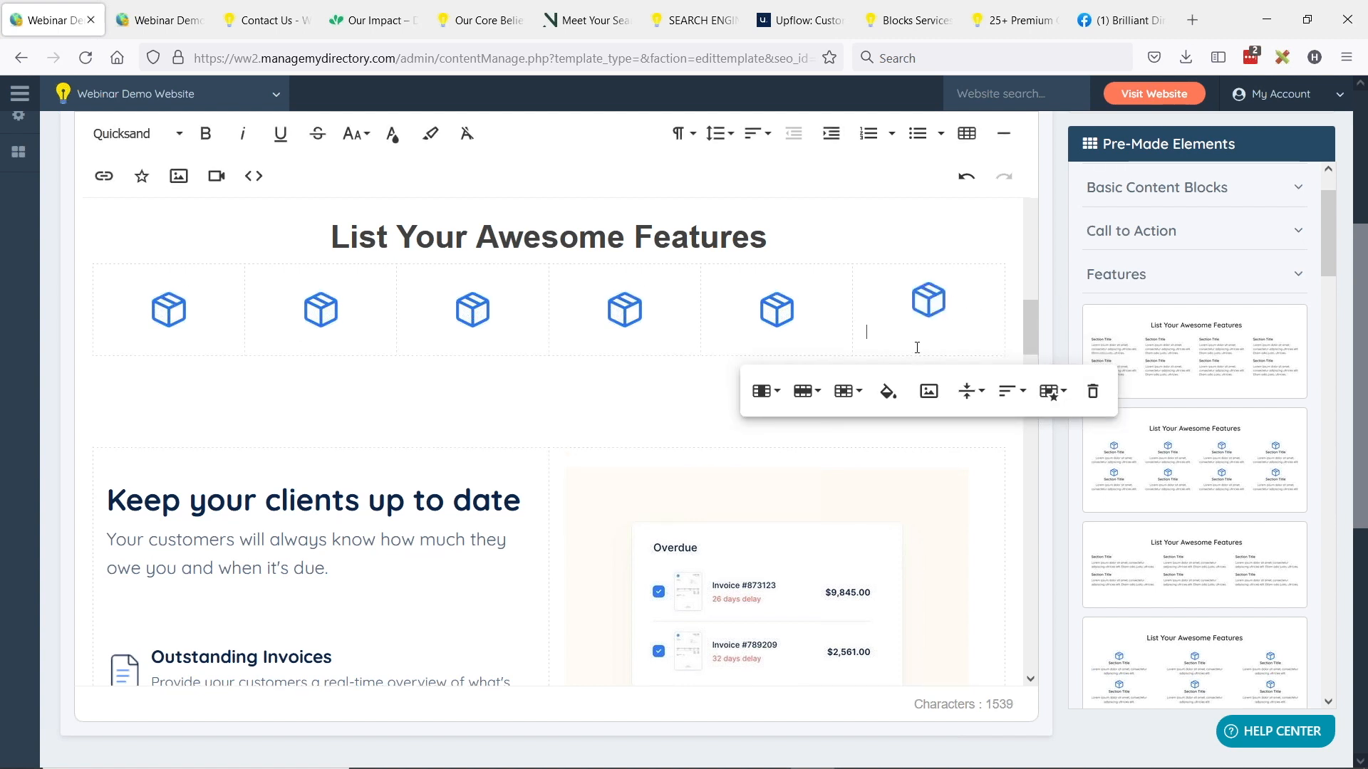
key(BackSpace)
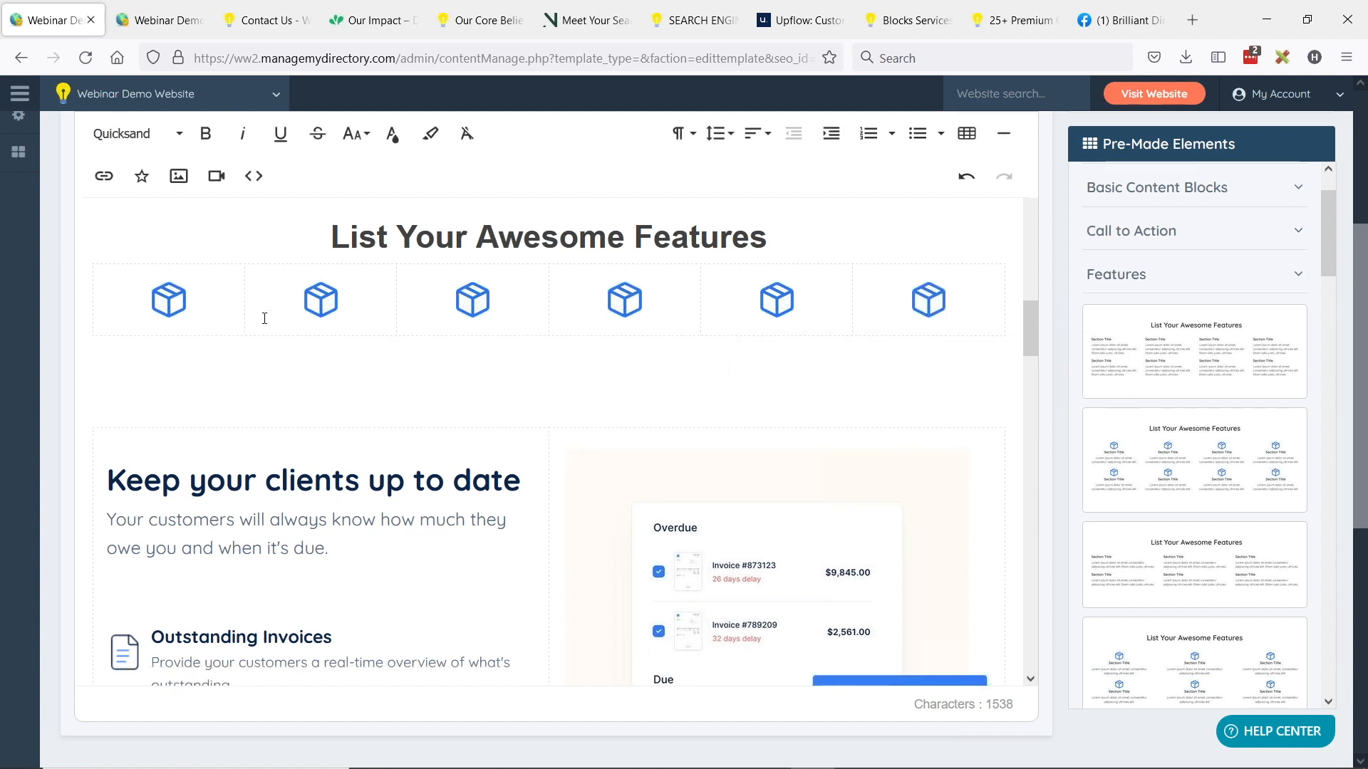
Check the image replacement options of the first cube icon and compare the icon row with the company logo row above
scroll(264, 318, up, 3)
click(178, 414)
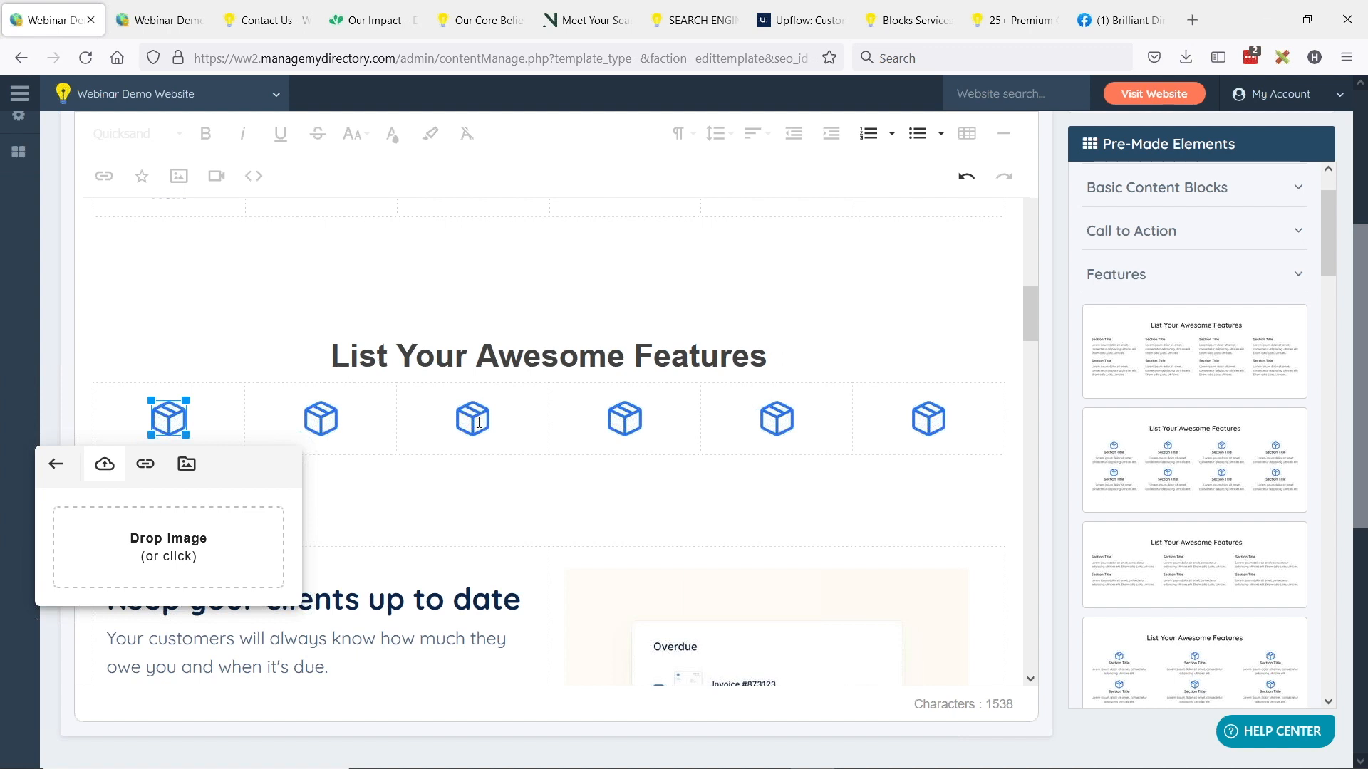
click(442, 521)
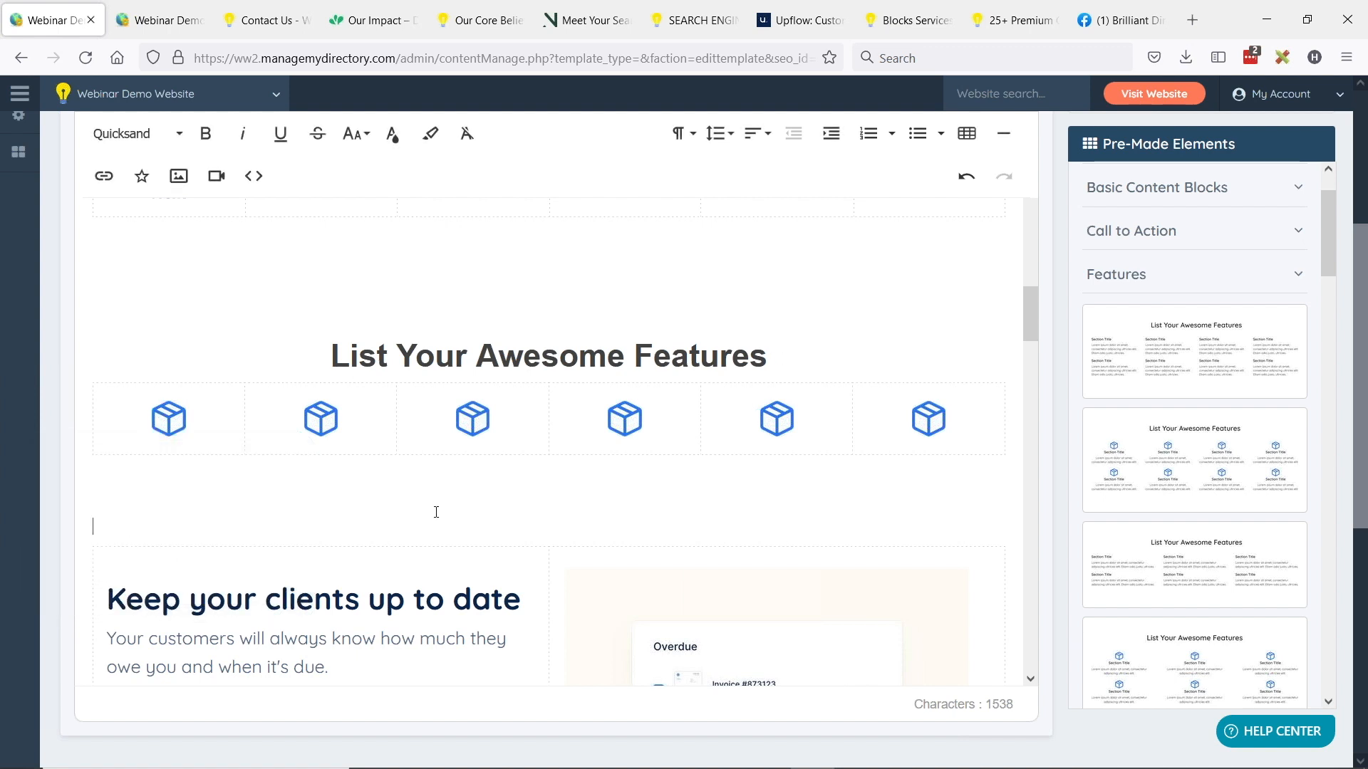
scroll(442, 513, up, 3)
Browse the Content pre-made elements for a layout resembling the "Keep your clients up to date" section
scroll(518, 381, down, 7)
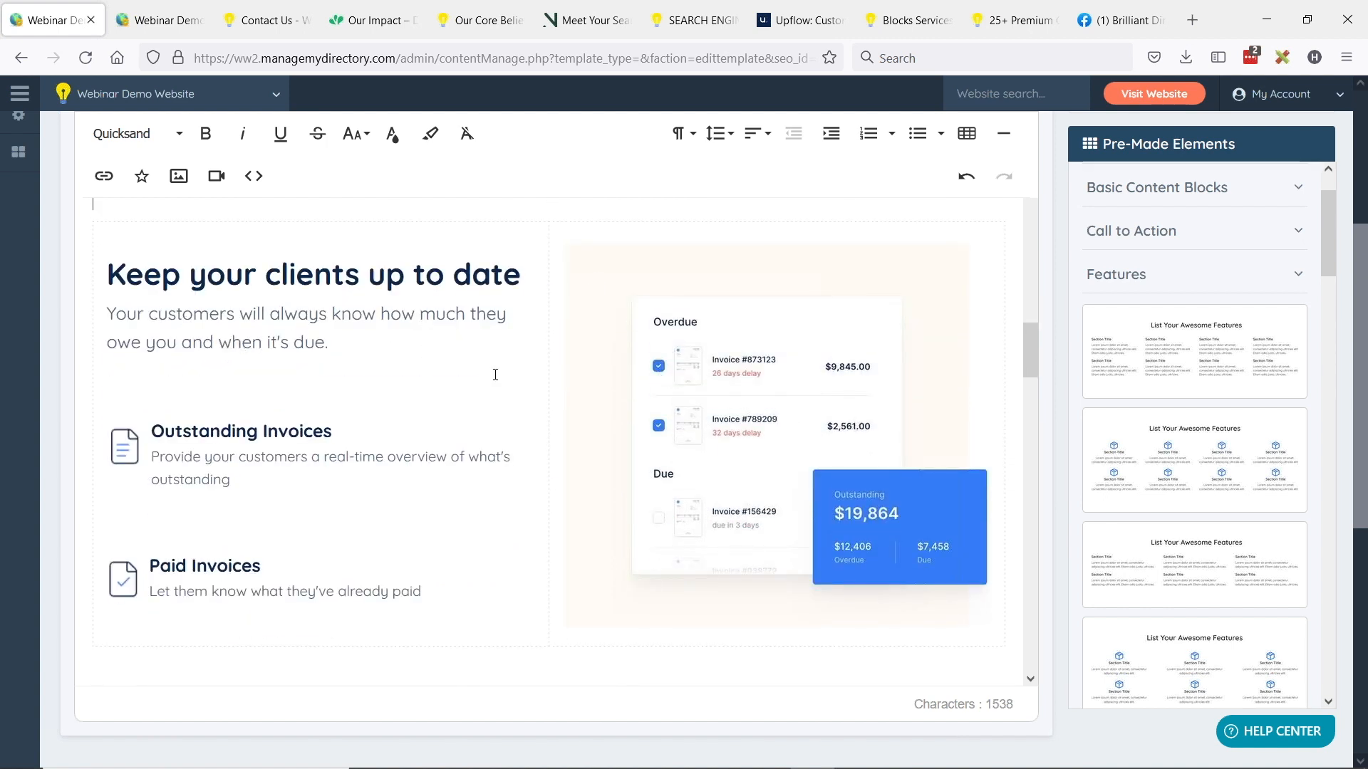
scroll(1168, 474, up, 2)
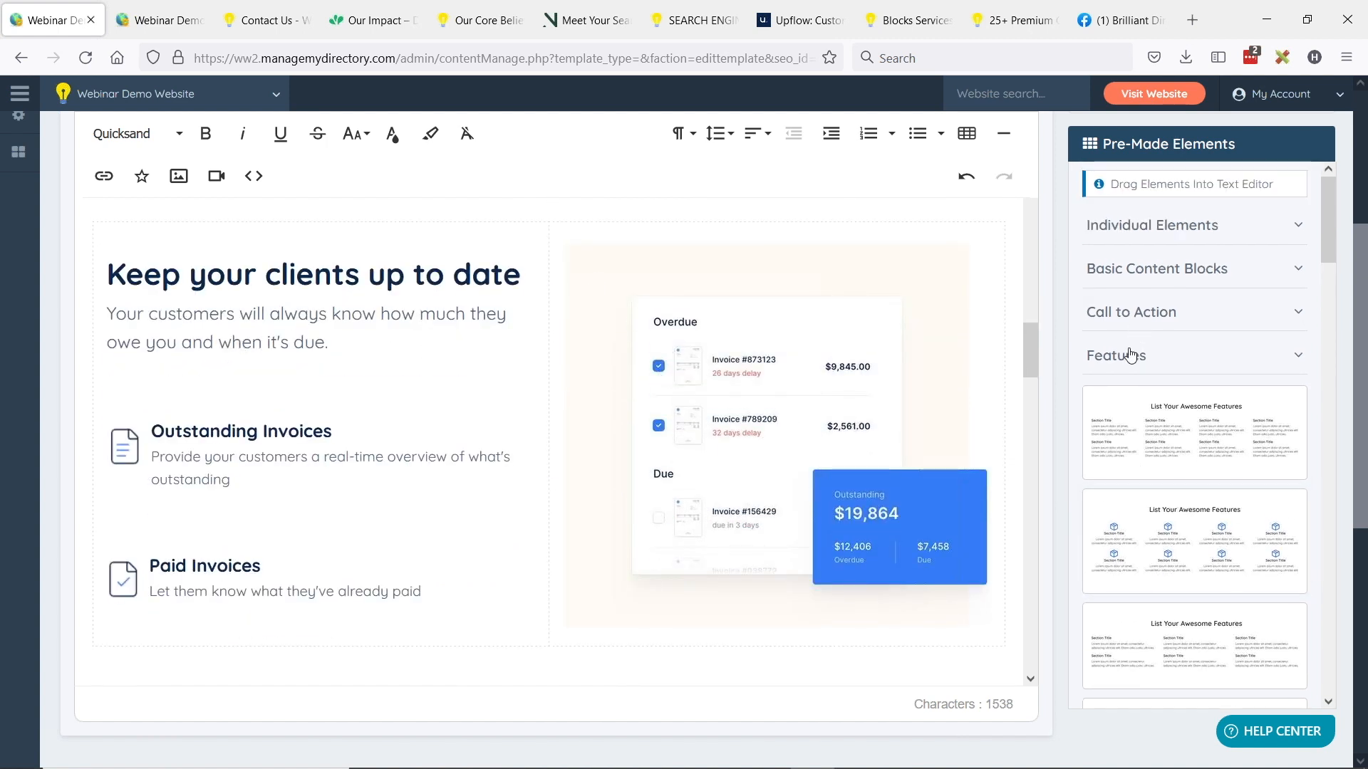
click(1132, 356)
click(1131, 397)
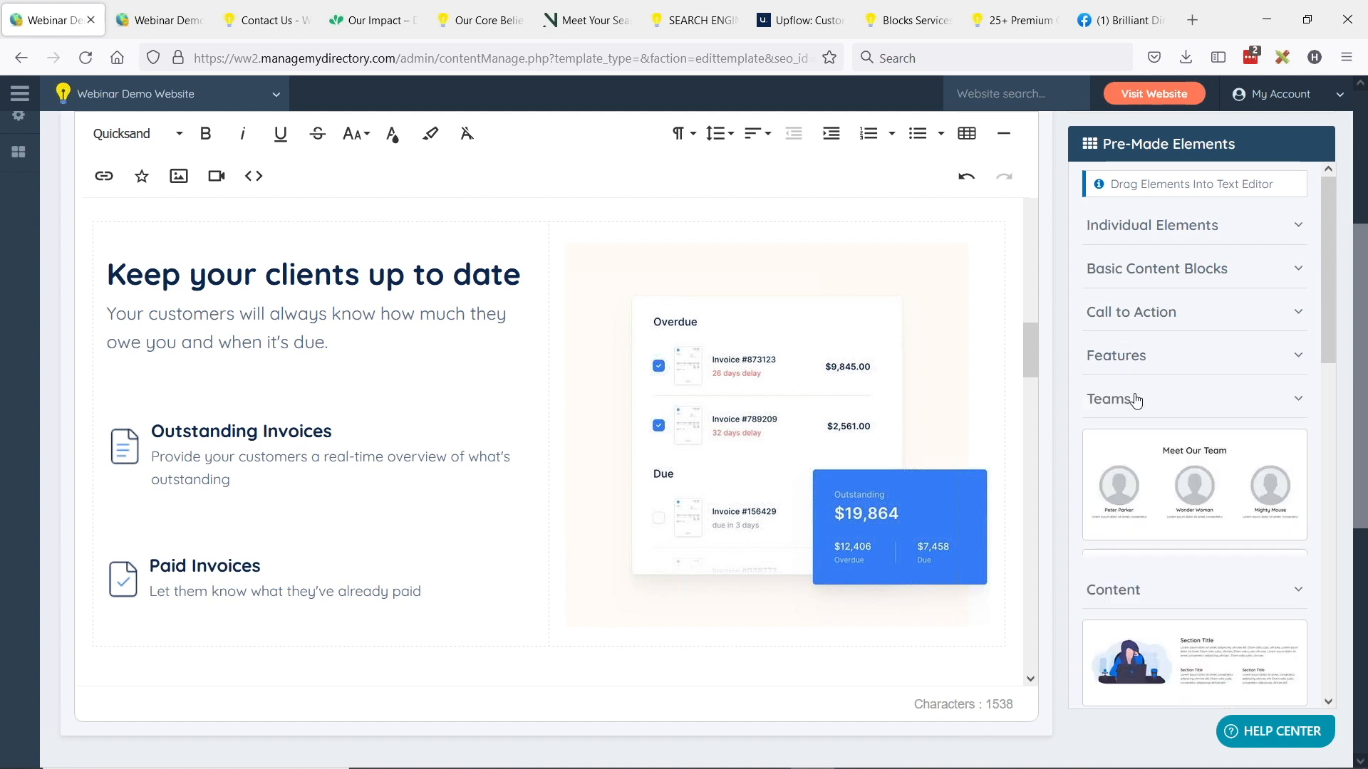
scroll(1151, 382, down, 5)
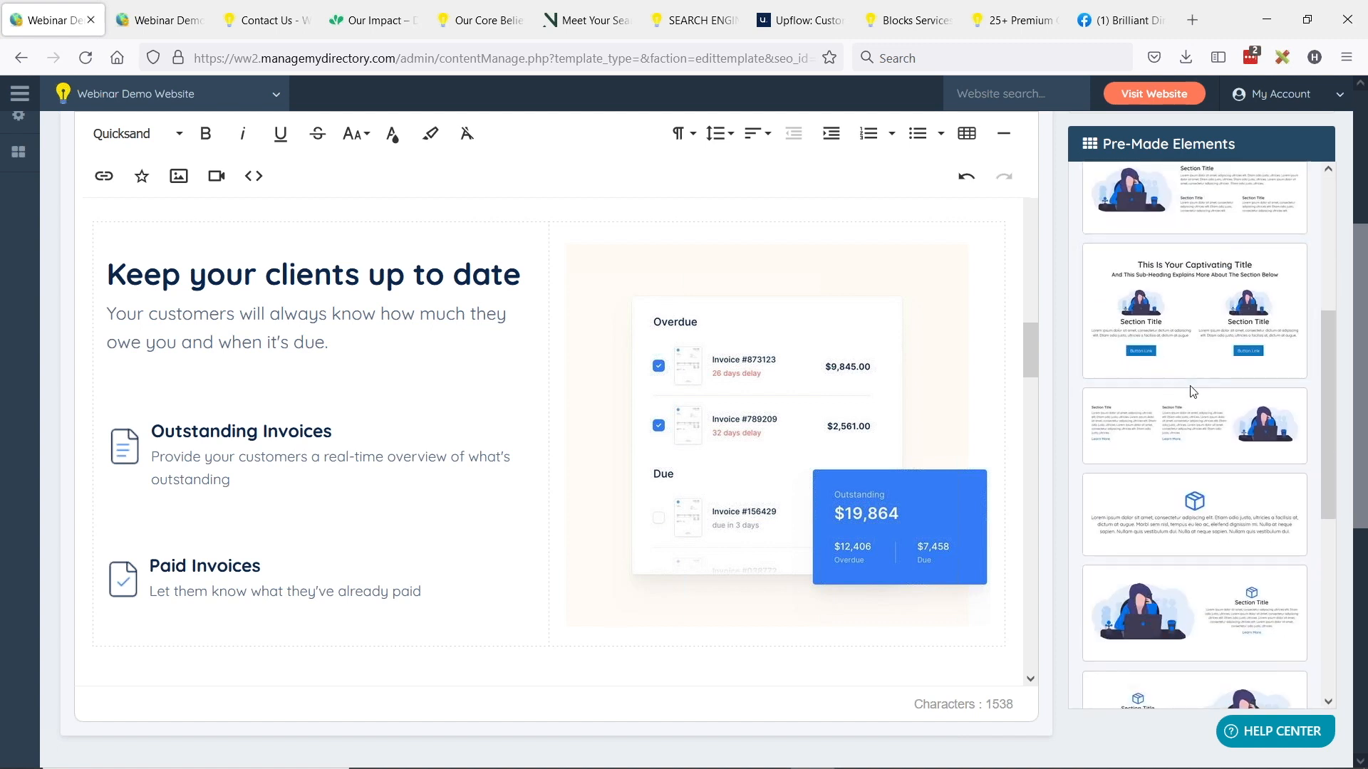
scroll(1192, 391, up, 3)
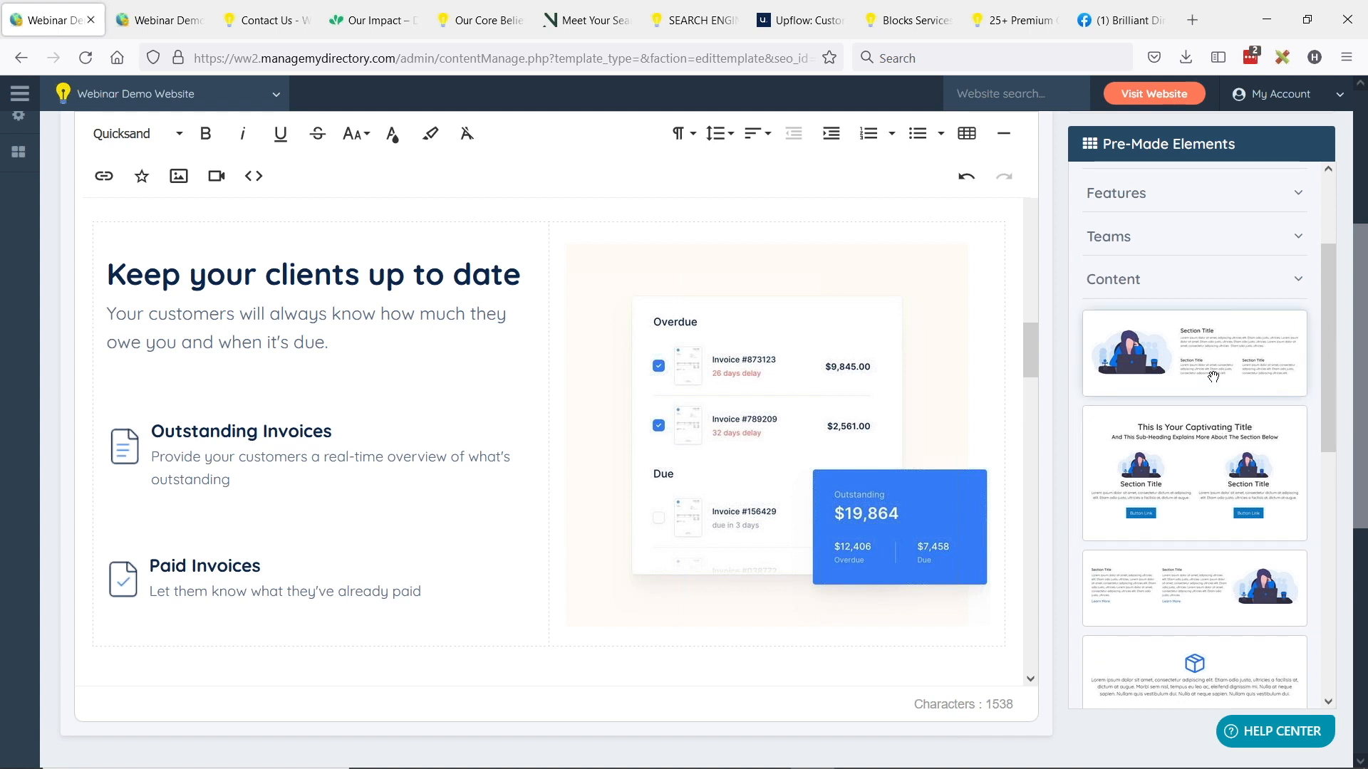
scroll(702, 342, up, 1)
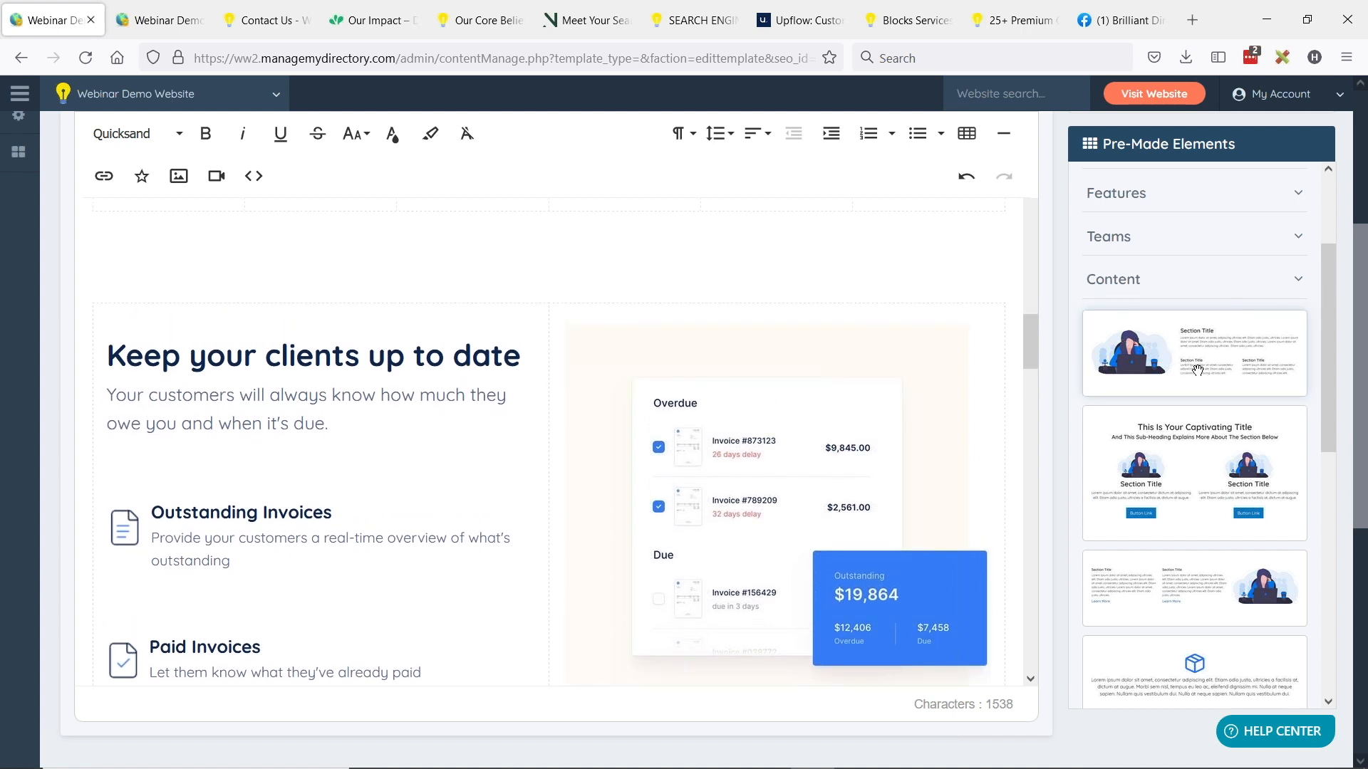
scroll(1168, 399, up, 1)
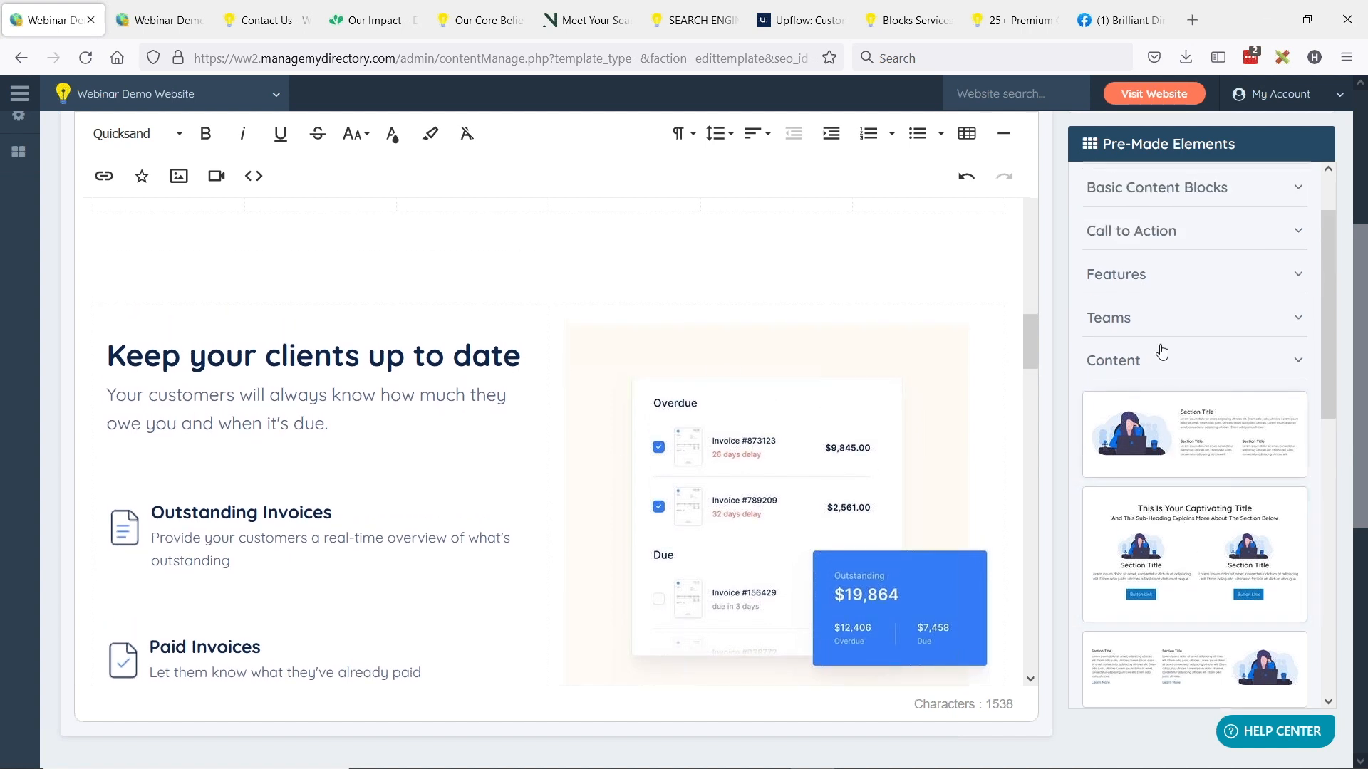
Compare the Features elements titled "Write a Powerful Title to Share a Message with Your Audience" with the "Keep your clients up to date" section
click(1150, 295)
scroll(1173, 497, down, 5)
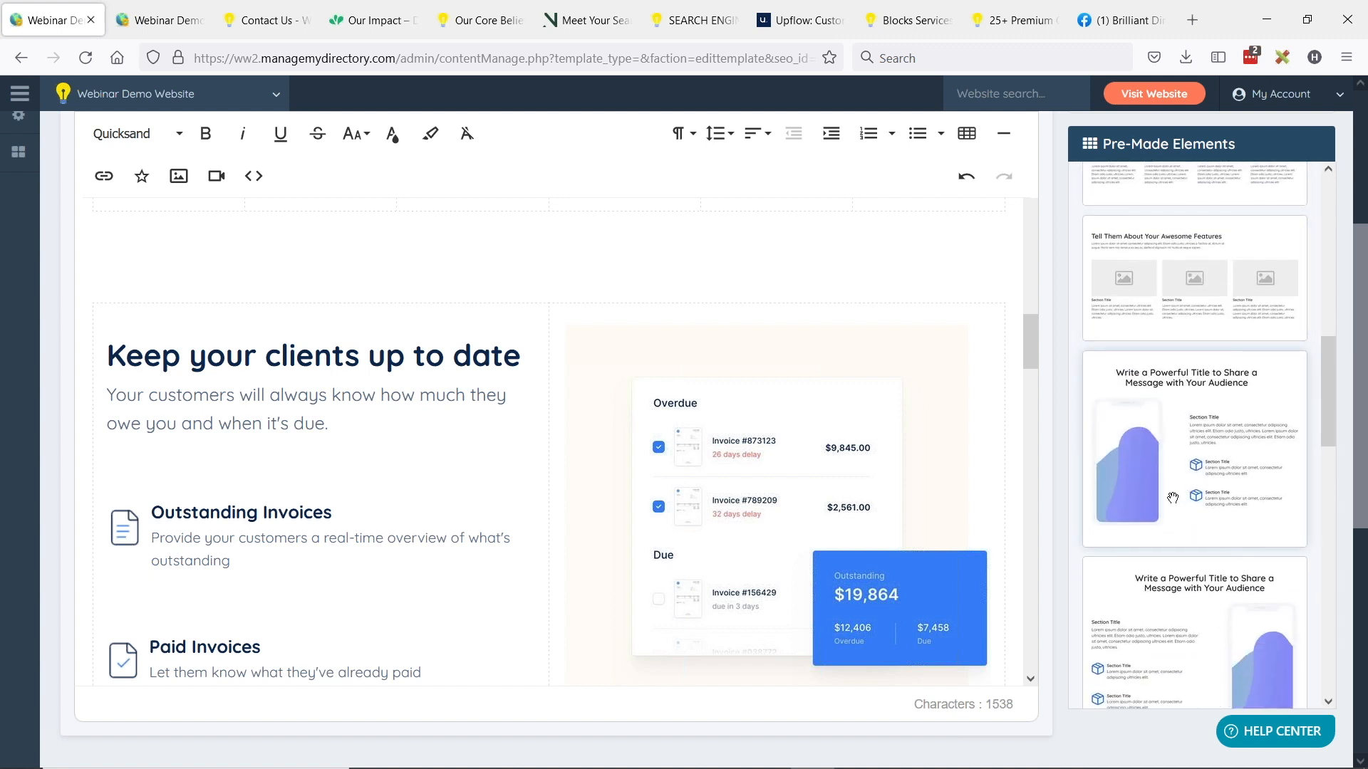
scroll(1172, 593, down, 1)
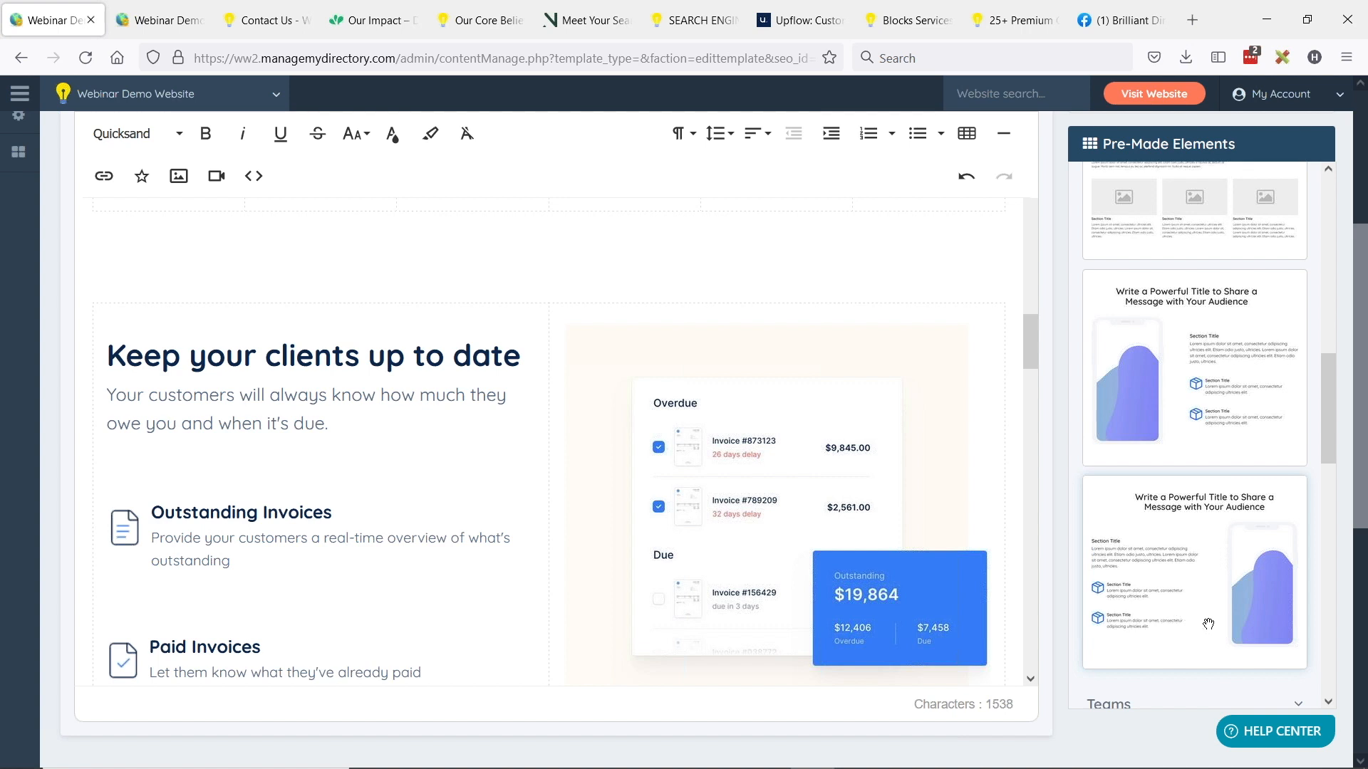
scroll(430, 448, down, 2)
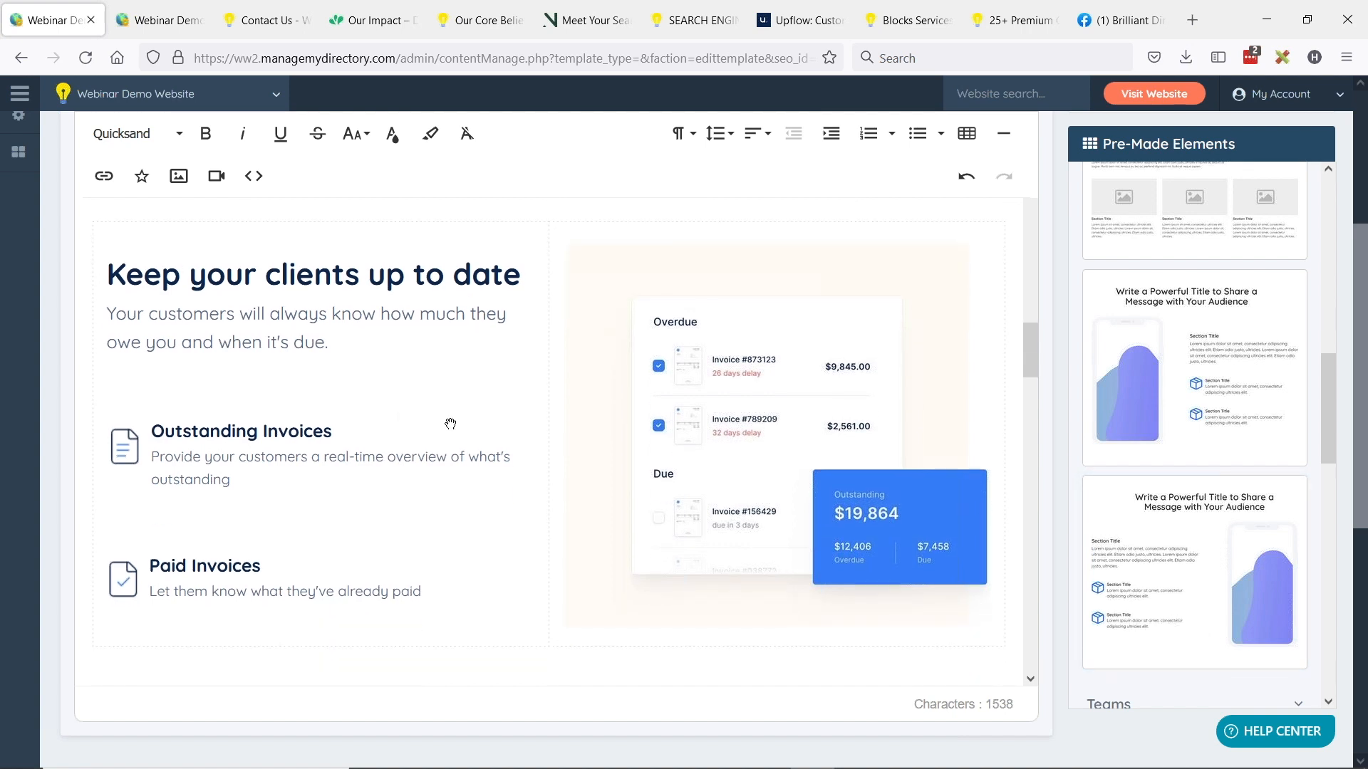
Insert the Features element with text beside a phone image on the right above the "Keep your clients up to date" section and compare their layouts
scroll(449, 398, up, 1)
drag(1161, 595, 516, 262)
scroll(582, 372, up, 1)
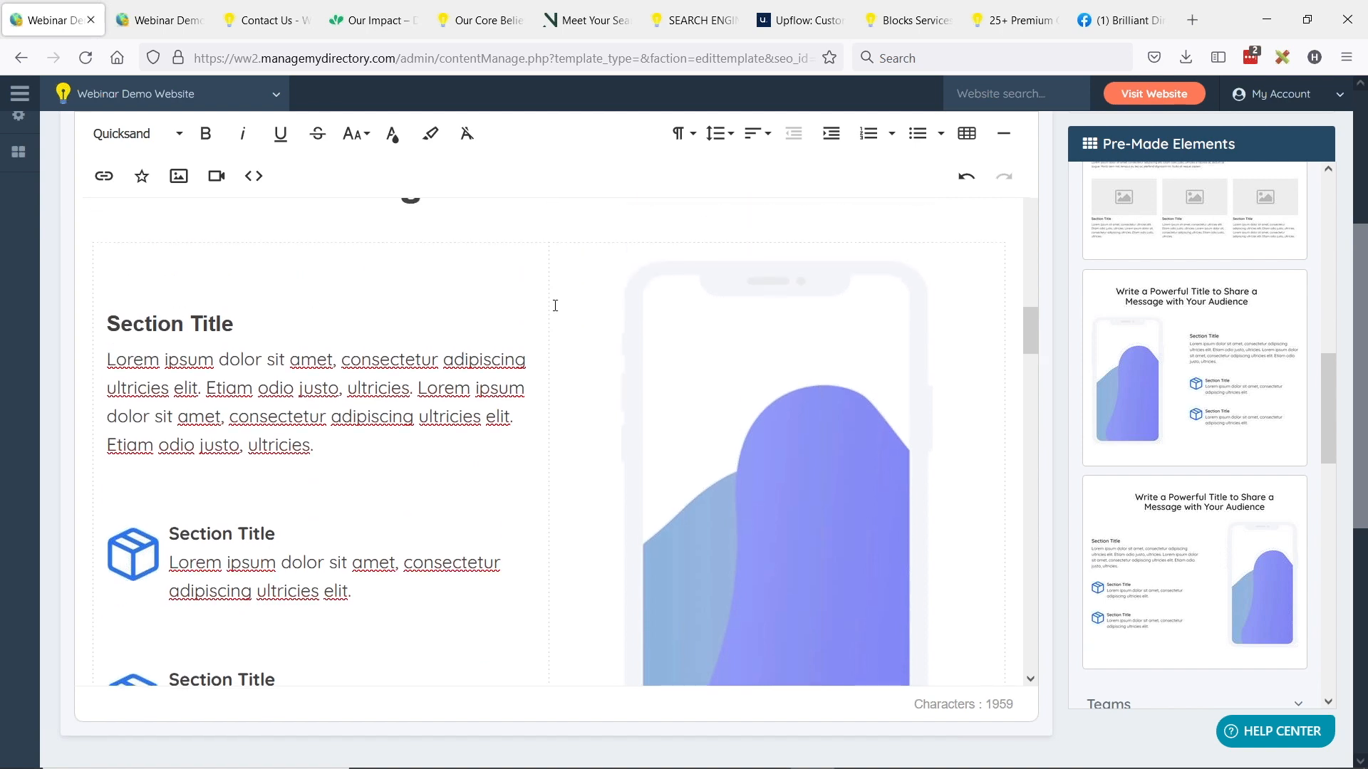
scroll(678, 351, down, 2)
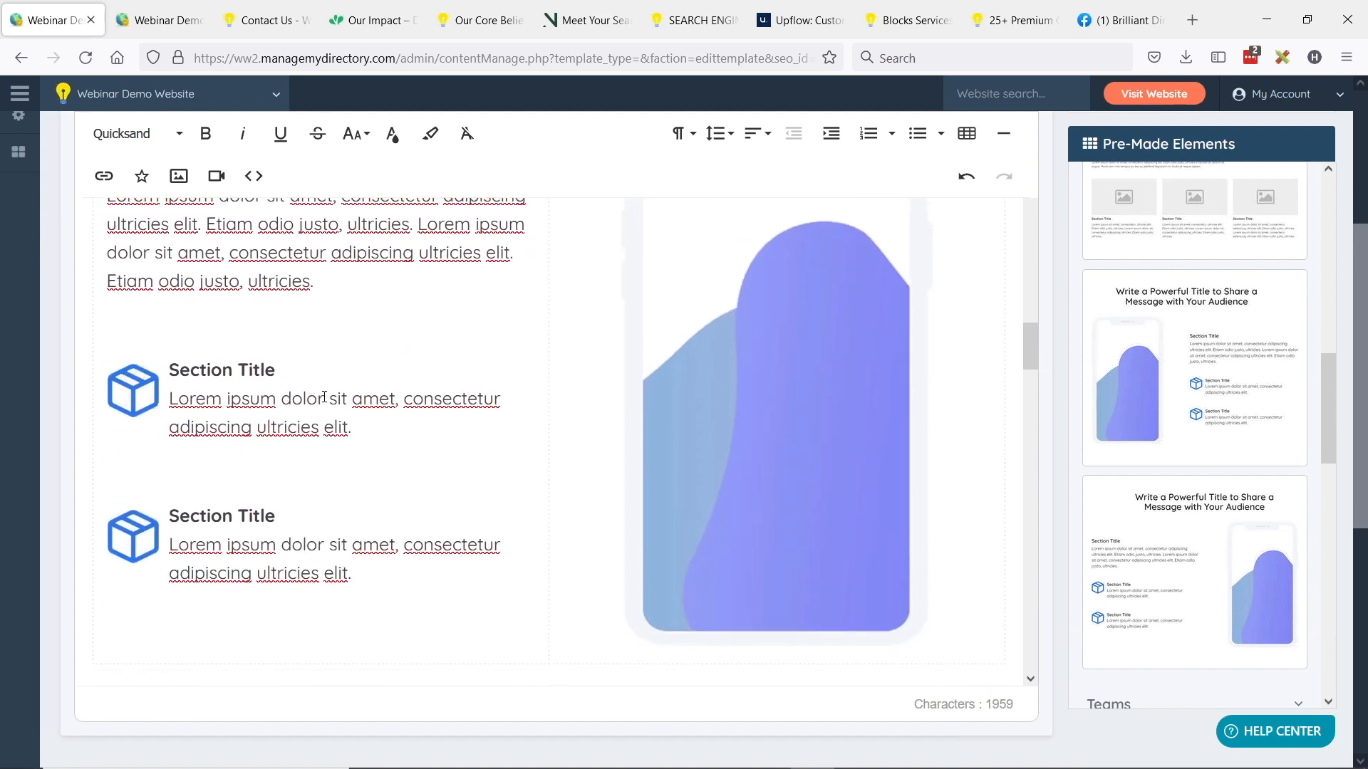
scroll(356, 398, down, 3)
scroll(369, 400, up, 3)
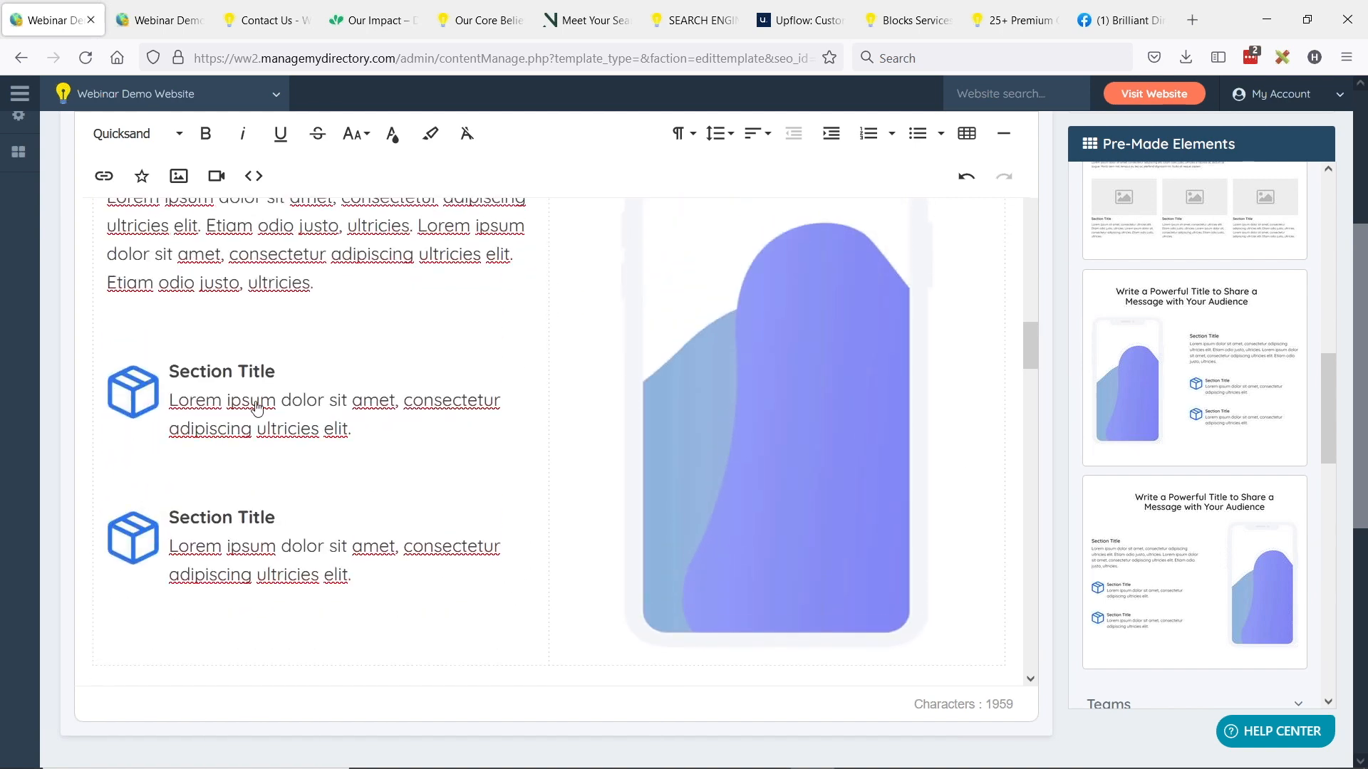
Check the image options of the inserted element's first cube icon and undo the element's insertion
click(133, 391)
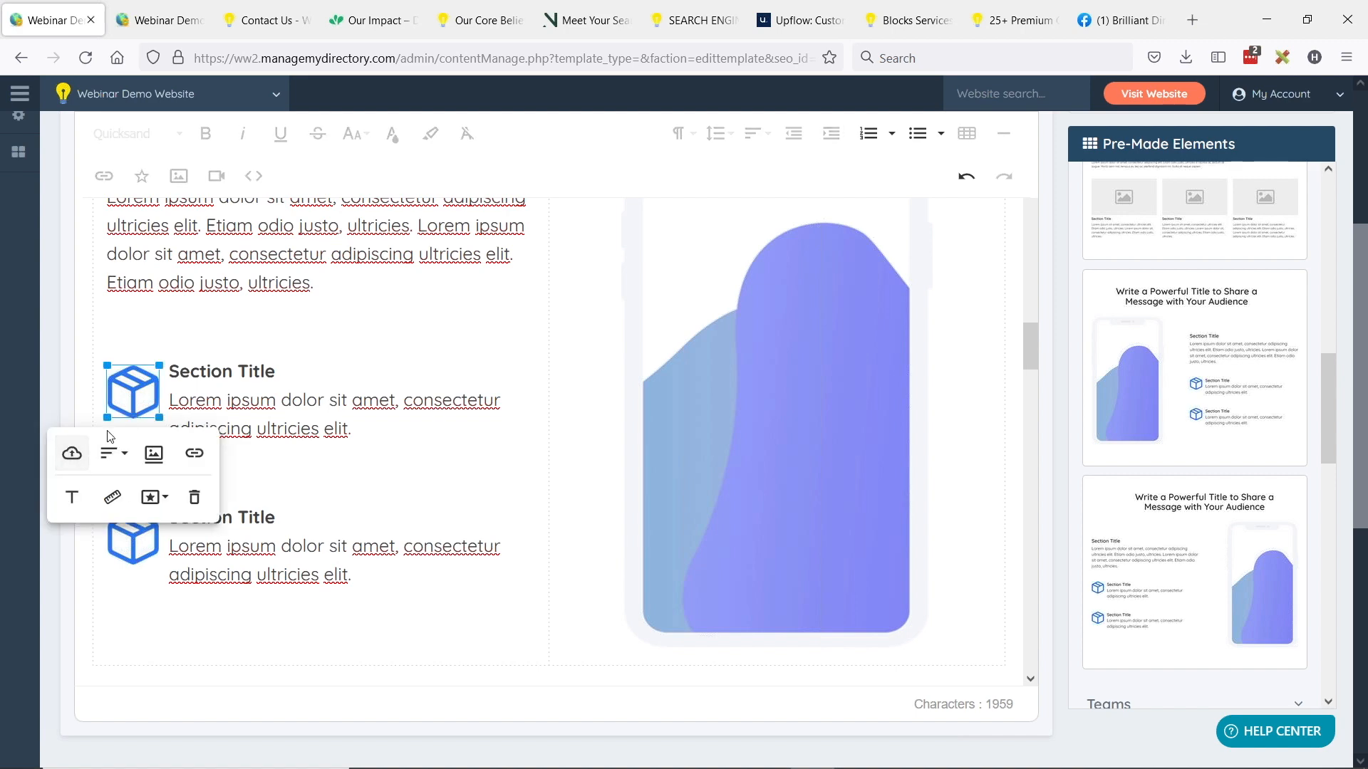
scroll(119, 299, up, 2)
click(212, 220)
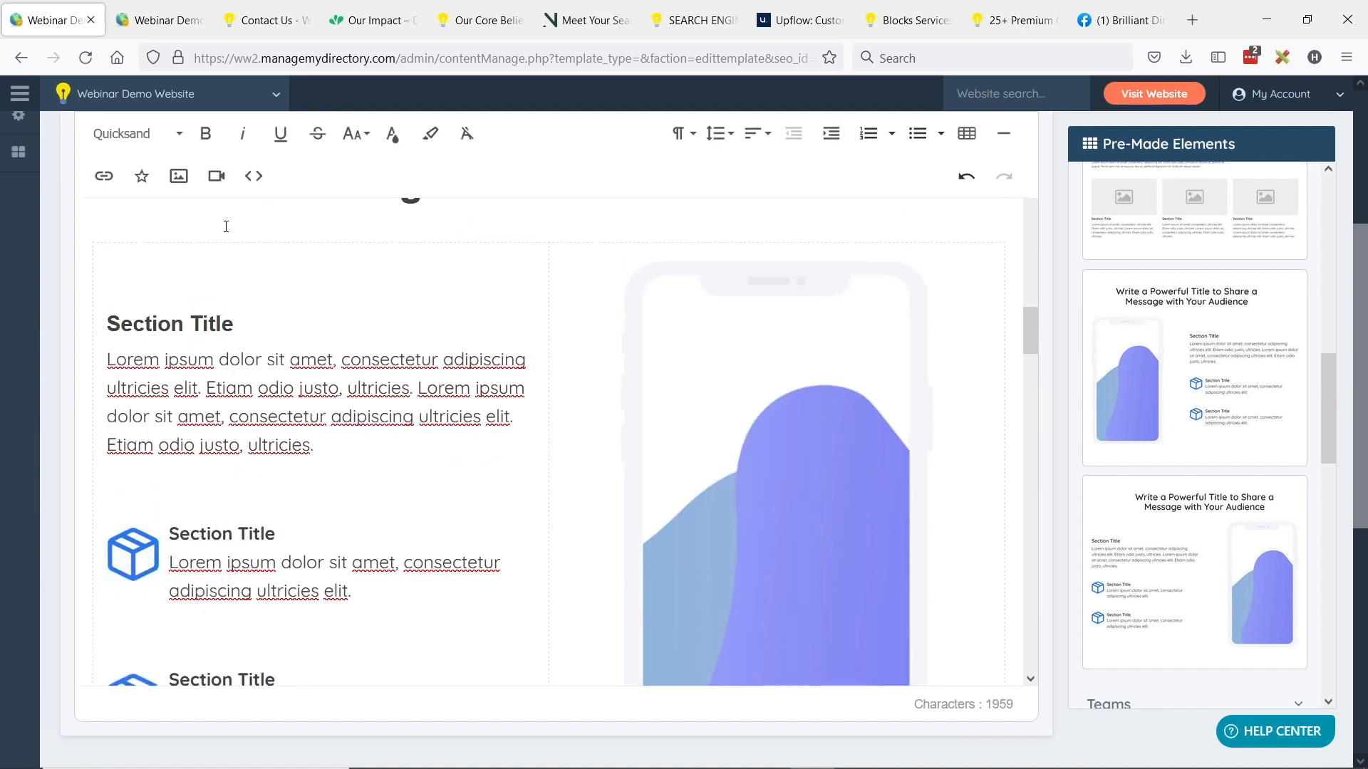
key(ctrl+z)
scroll(427, 416, up, 1)
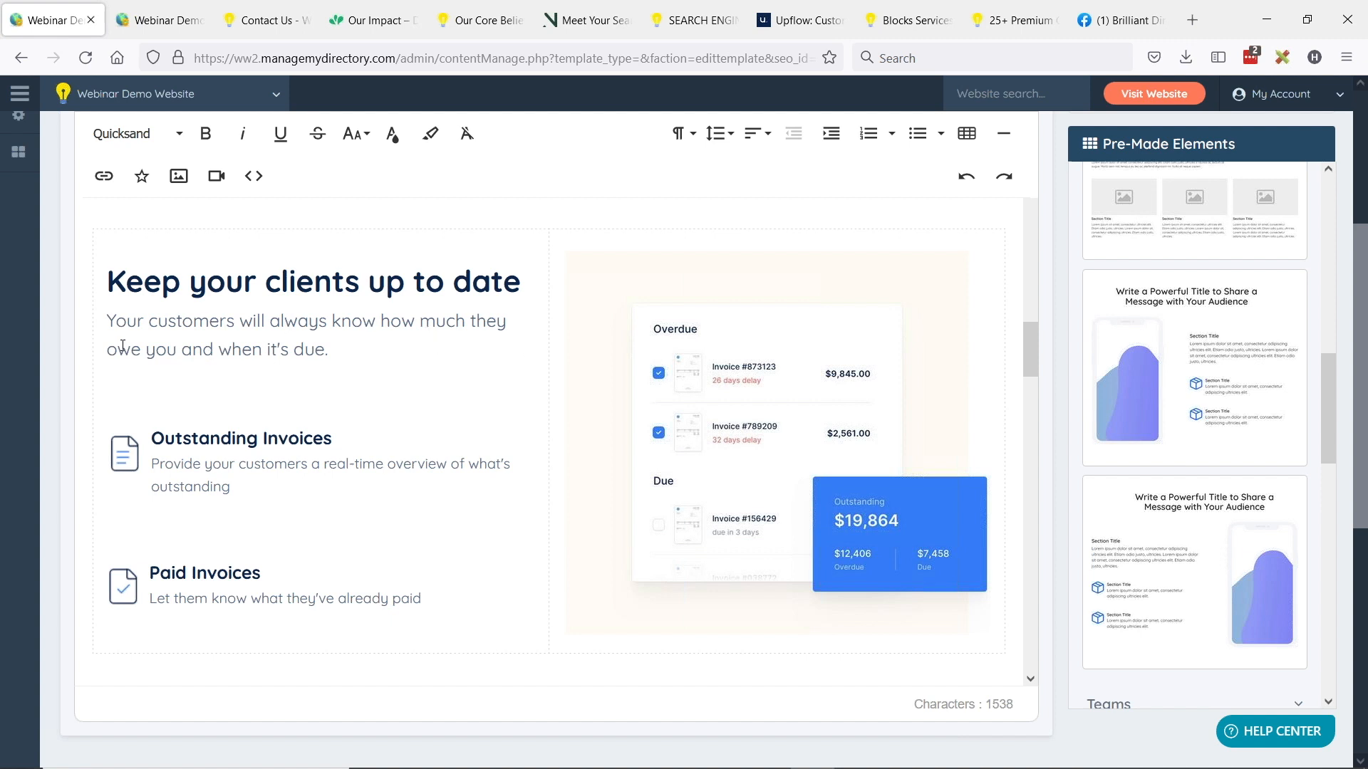
Check the text colour options for the description under the "Keep your clients up to date" heading
drag(337, 353, 107, 322)
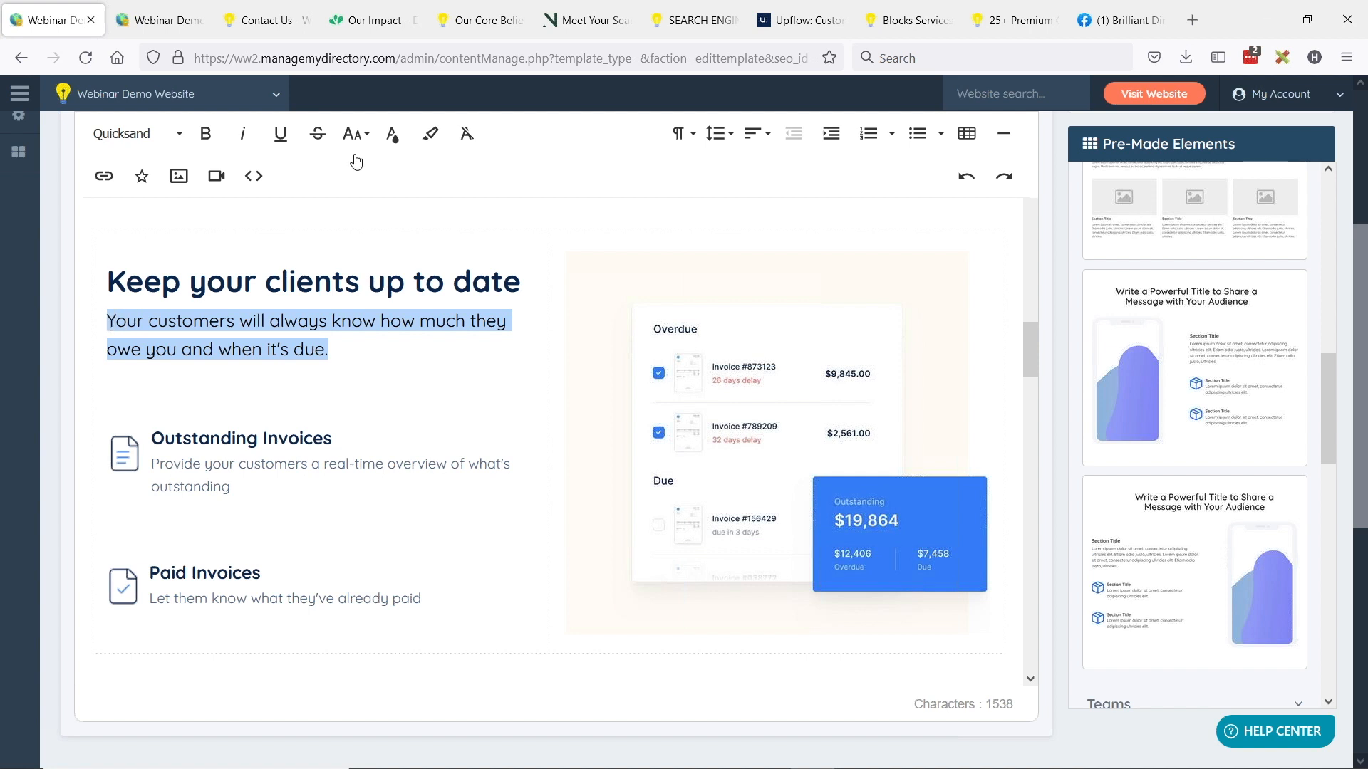
click(393, 135)
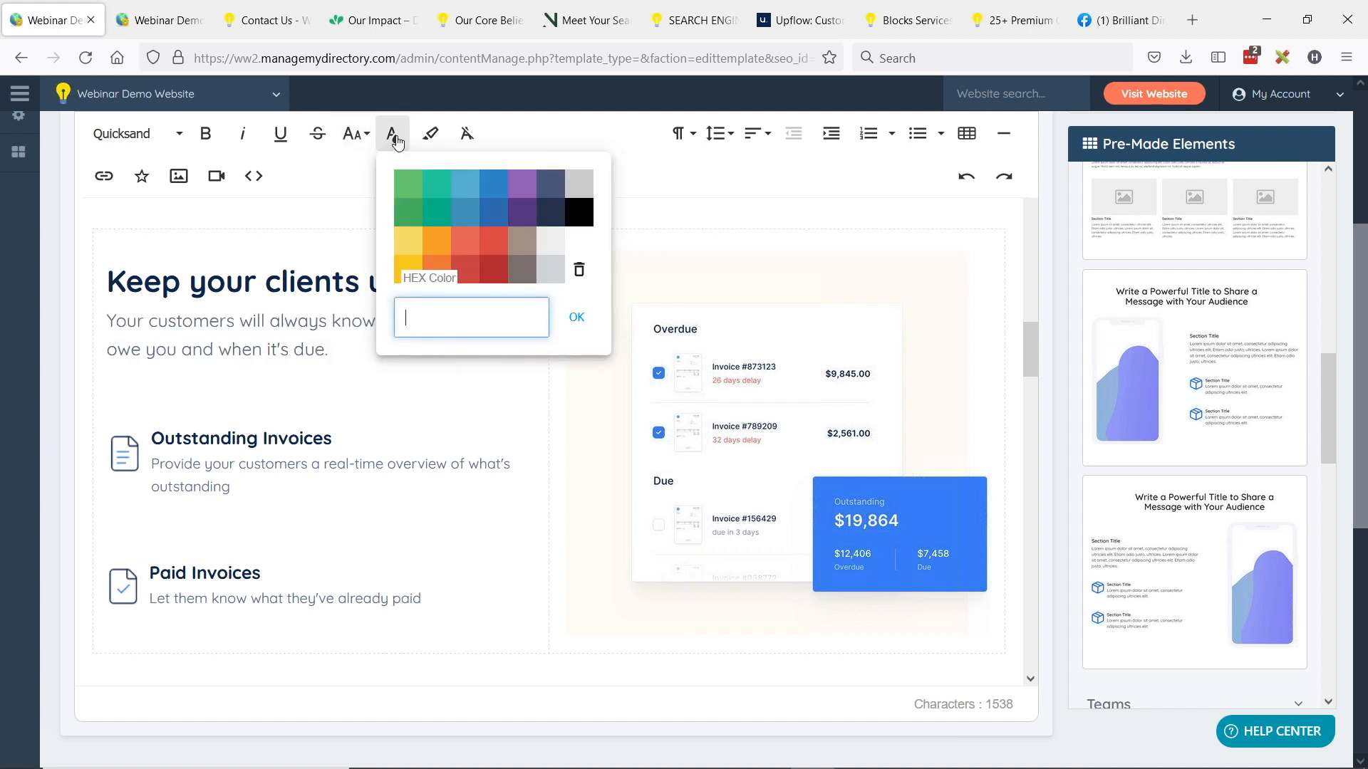
click(246, 345)
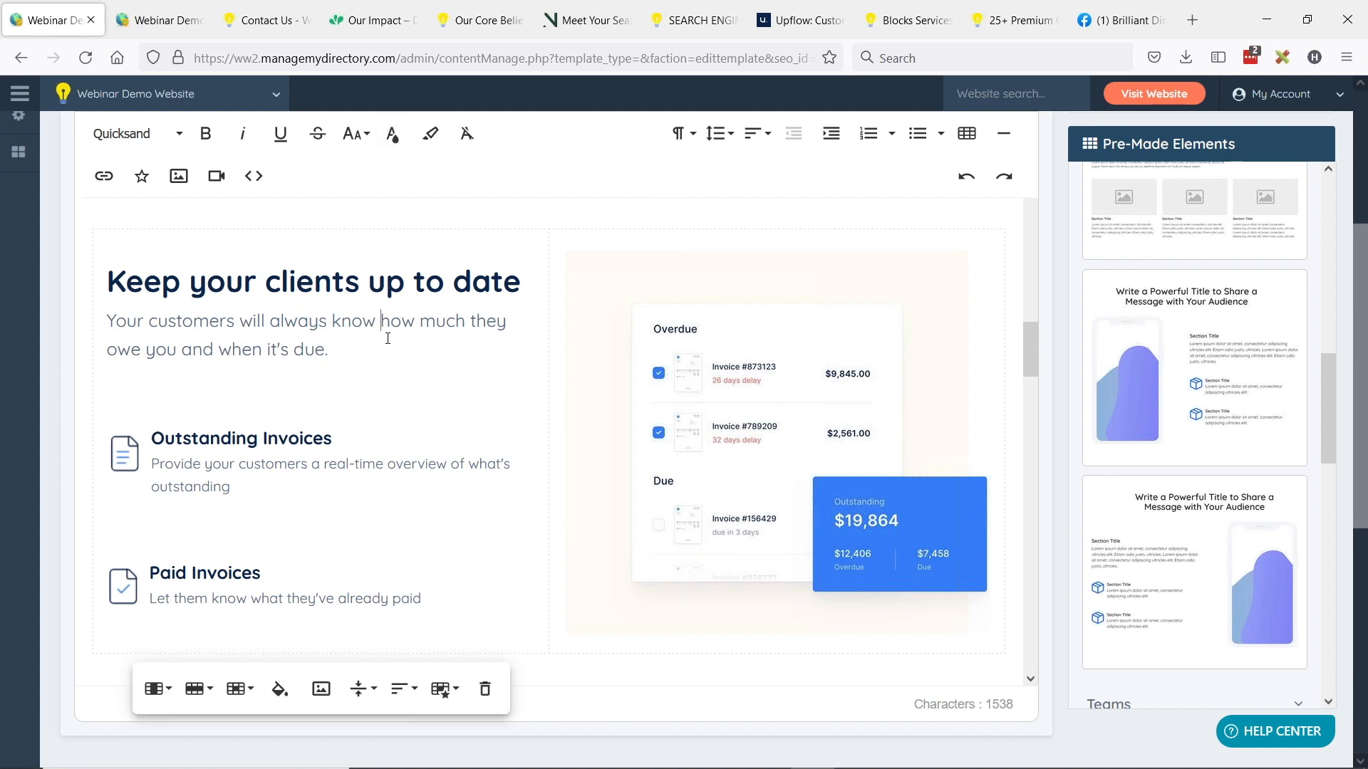
Examine the page sections from "Keep your clients up to date" down to "Keep exploring features"
scroll(387, 339, down, 3)
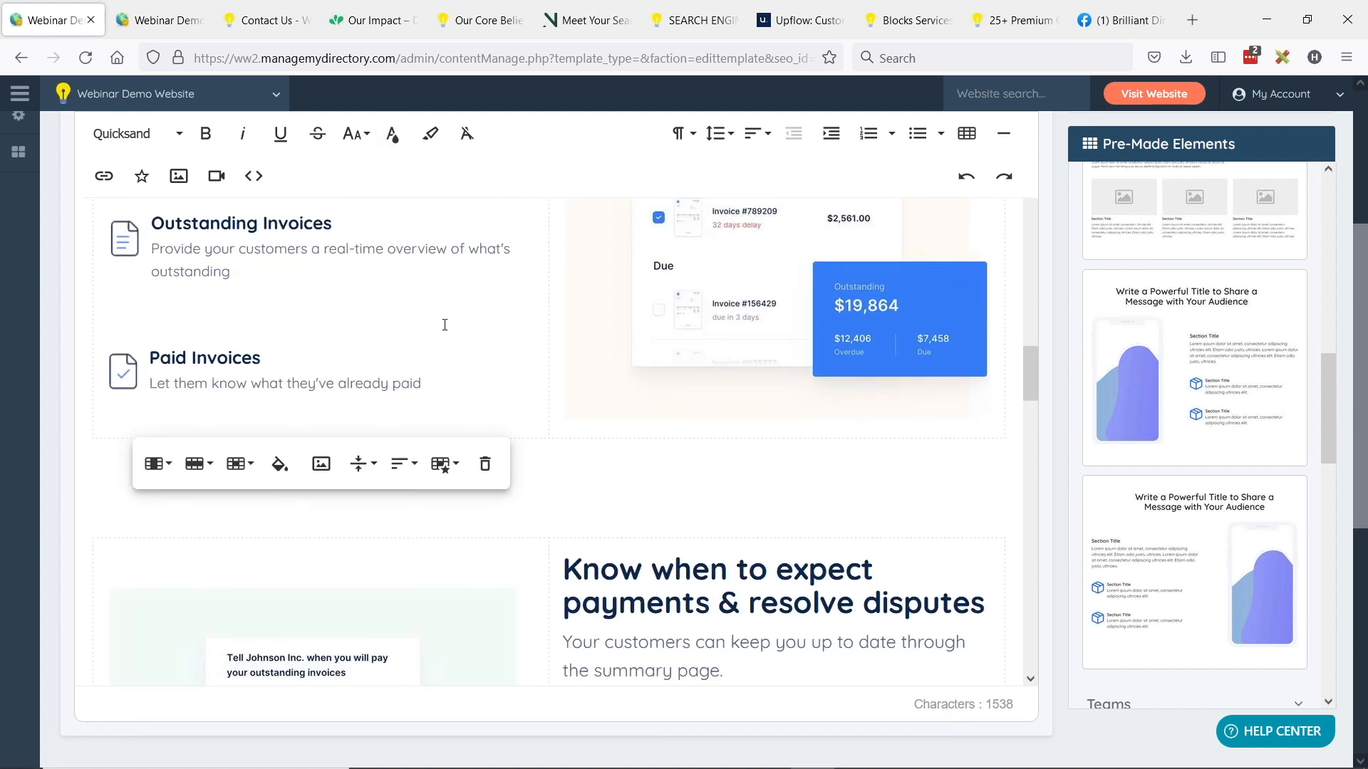
scroll(444, 324, up, 2)
scroll(493, 309, down, 5)
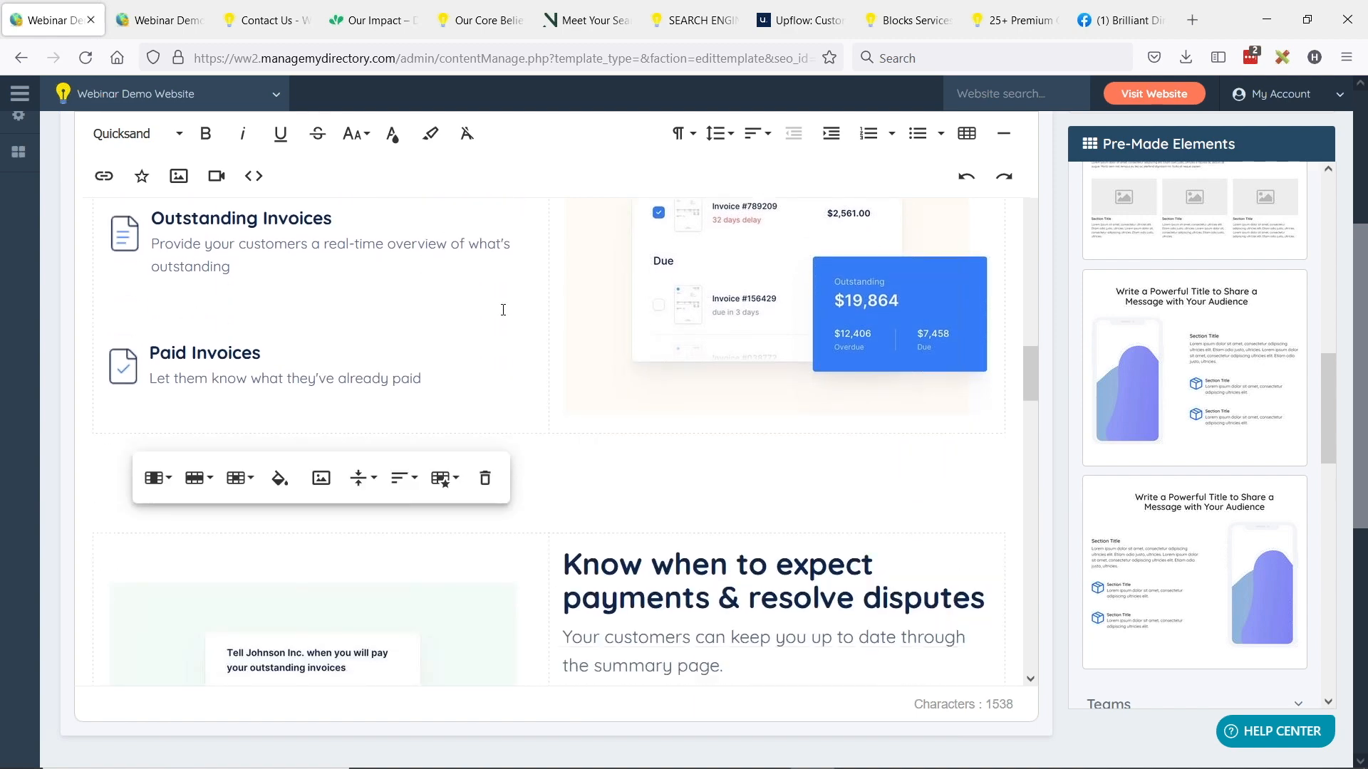
scroll(550, 474, down, 1)
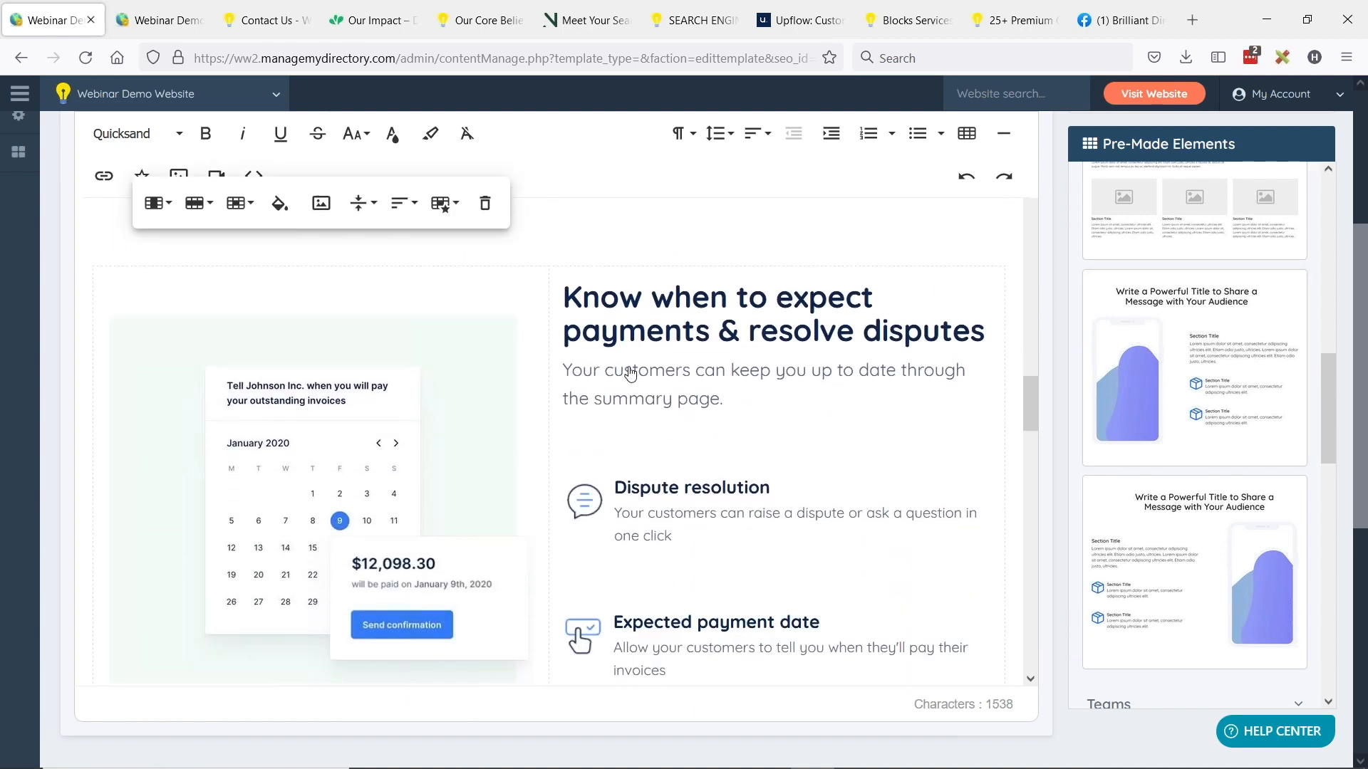
scroll(590, 437, down, 5)
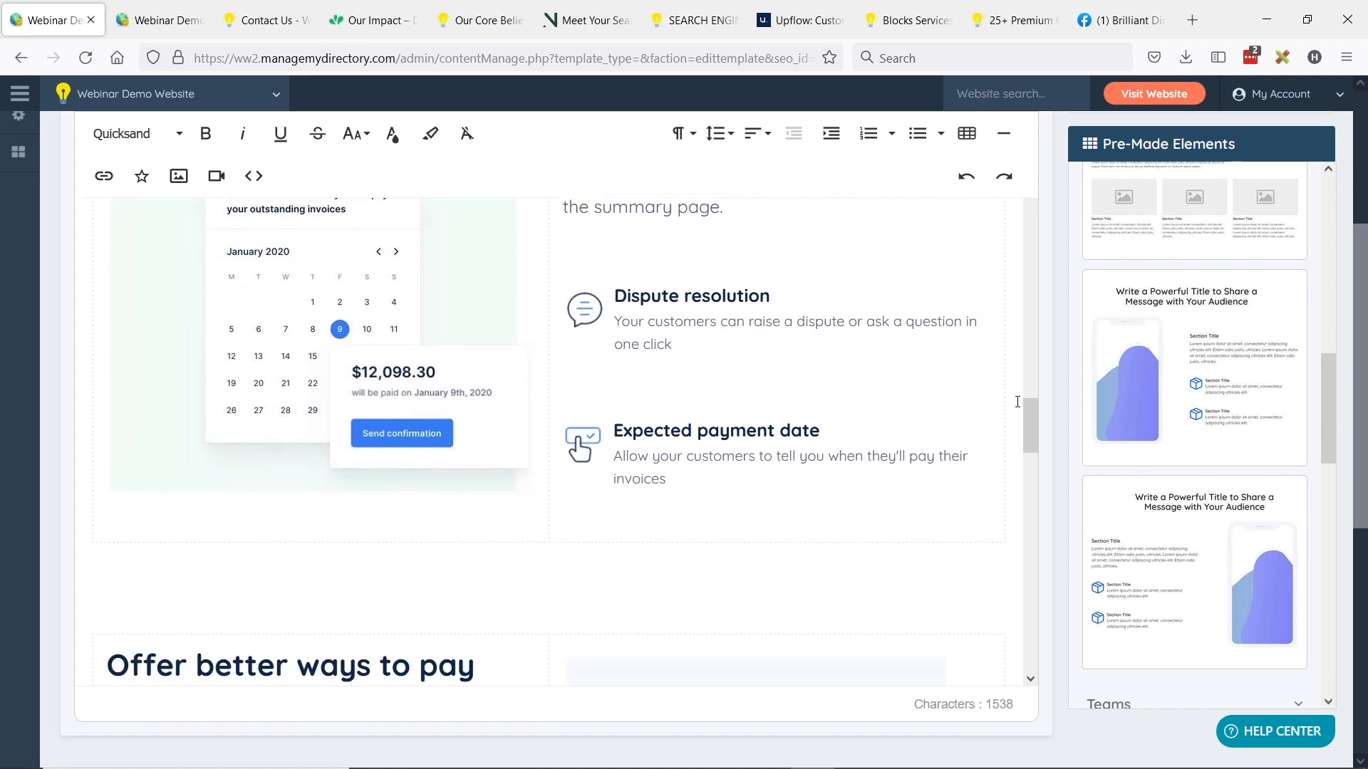
scroll(678, 398, down, 3)
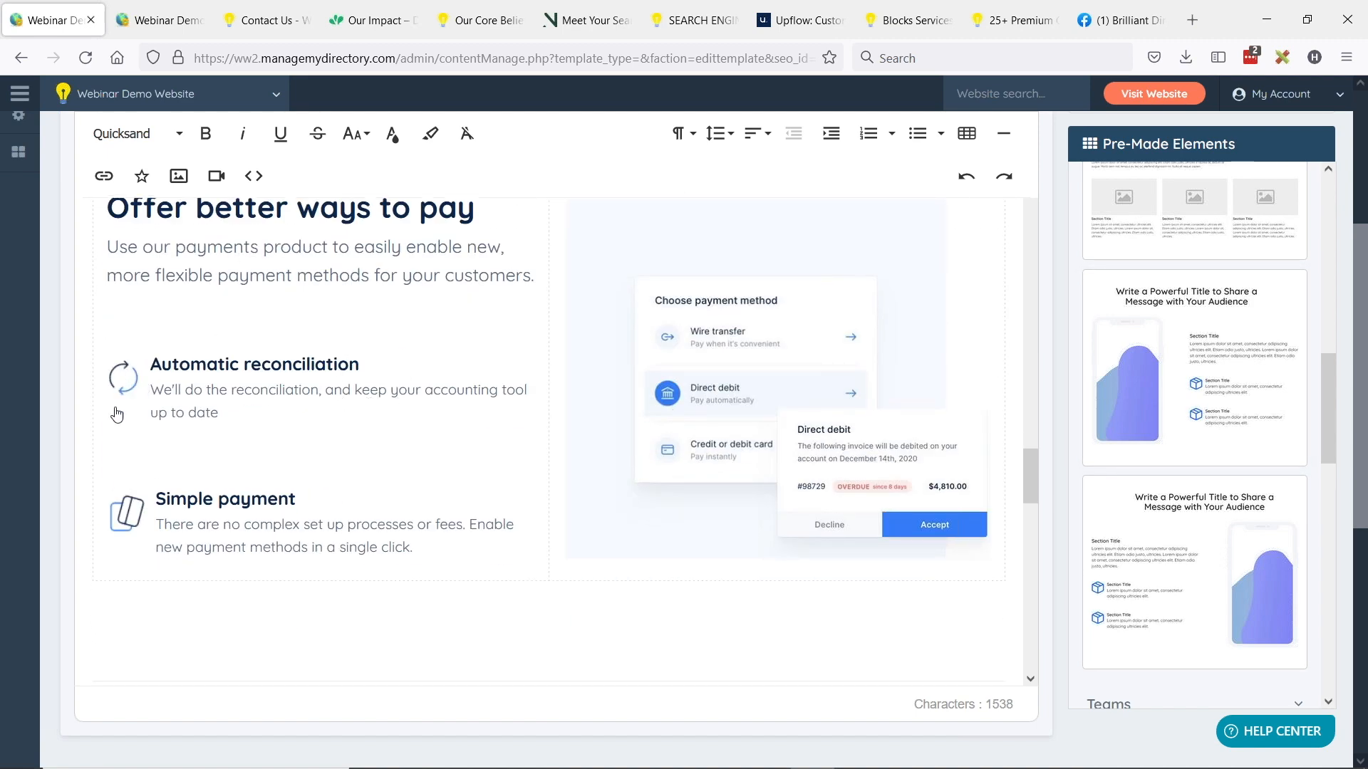
scroll(635, 314, down, 3)
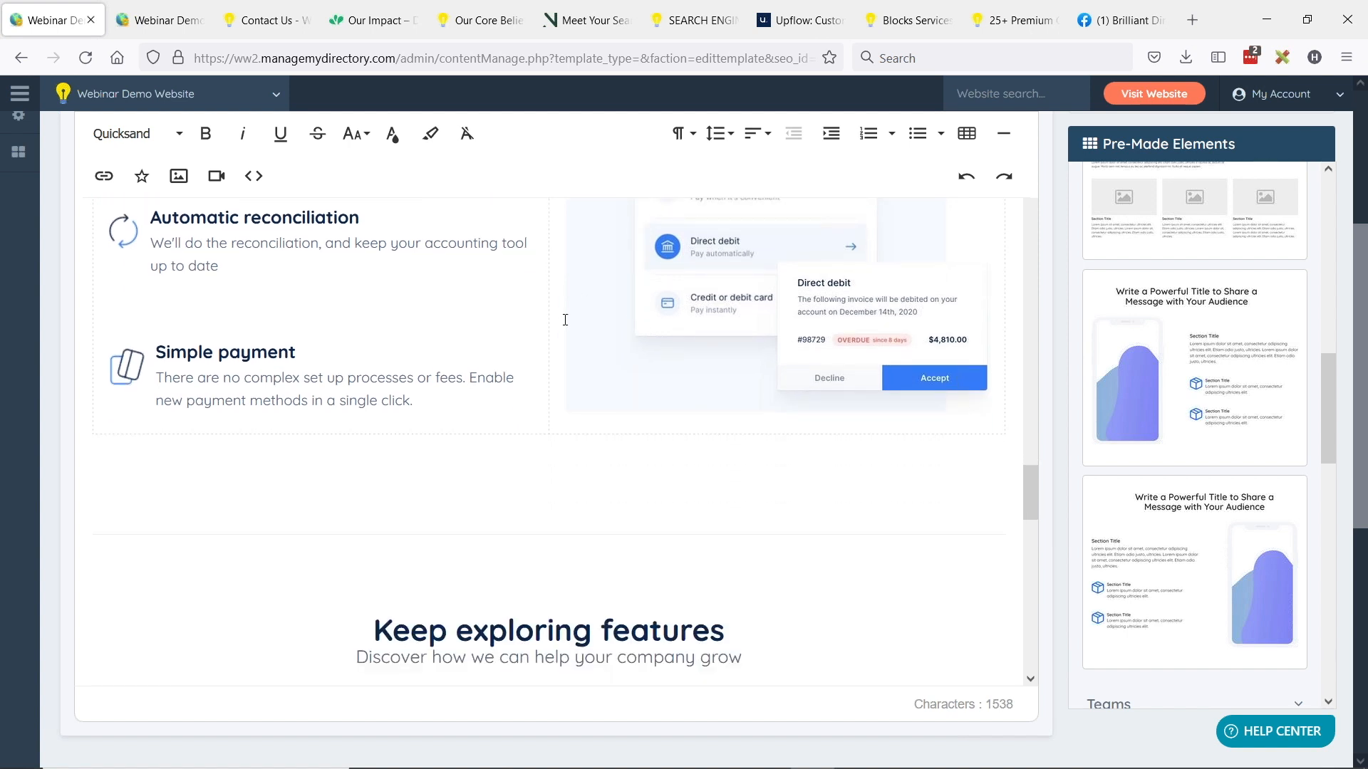
scroll(562, 292, down, 2)
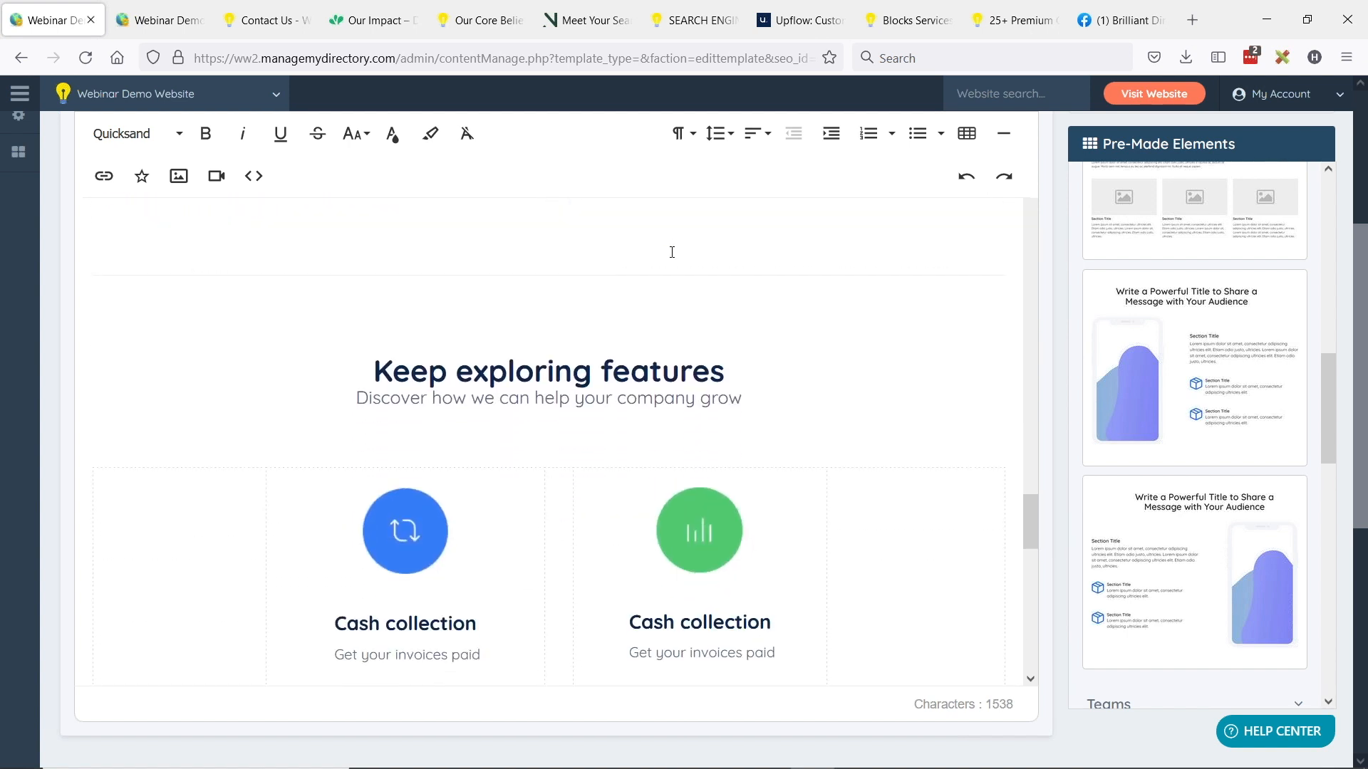
scroll(669, 251, down, 1)
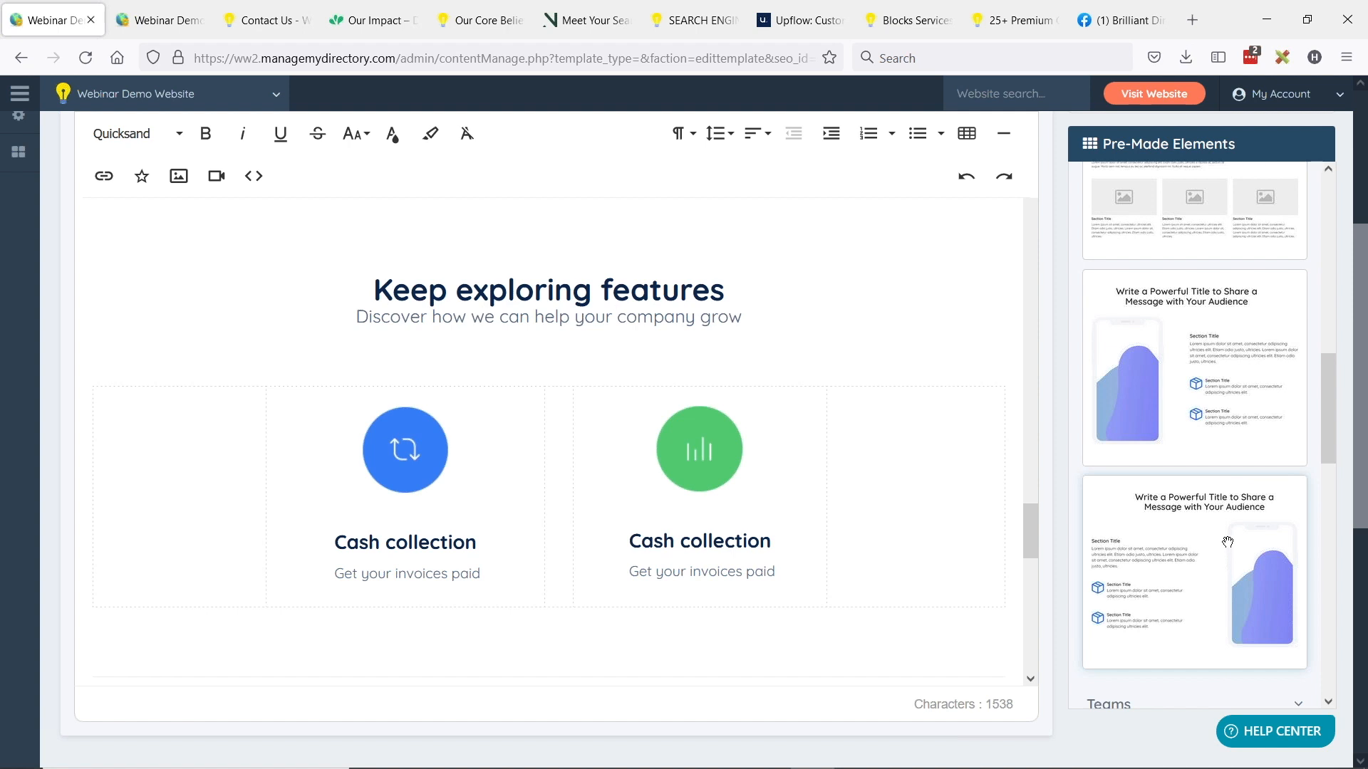
Insert the Call to Action element "The Choice Is Yours Select An Option Below" above the "Keep exploring features" section
scroll(1227, 543, up, 10)
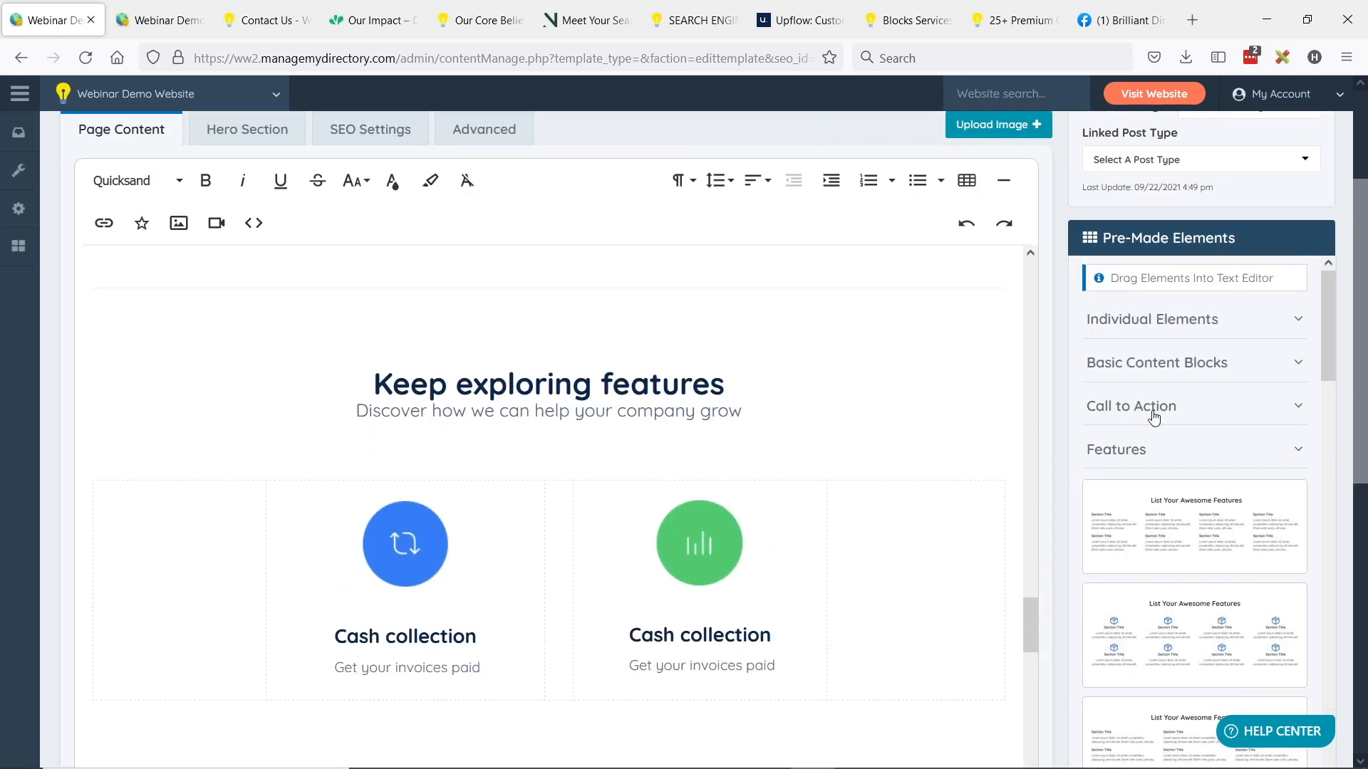
click(1154, 417)
scroll(1244, 458, down, 6)
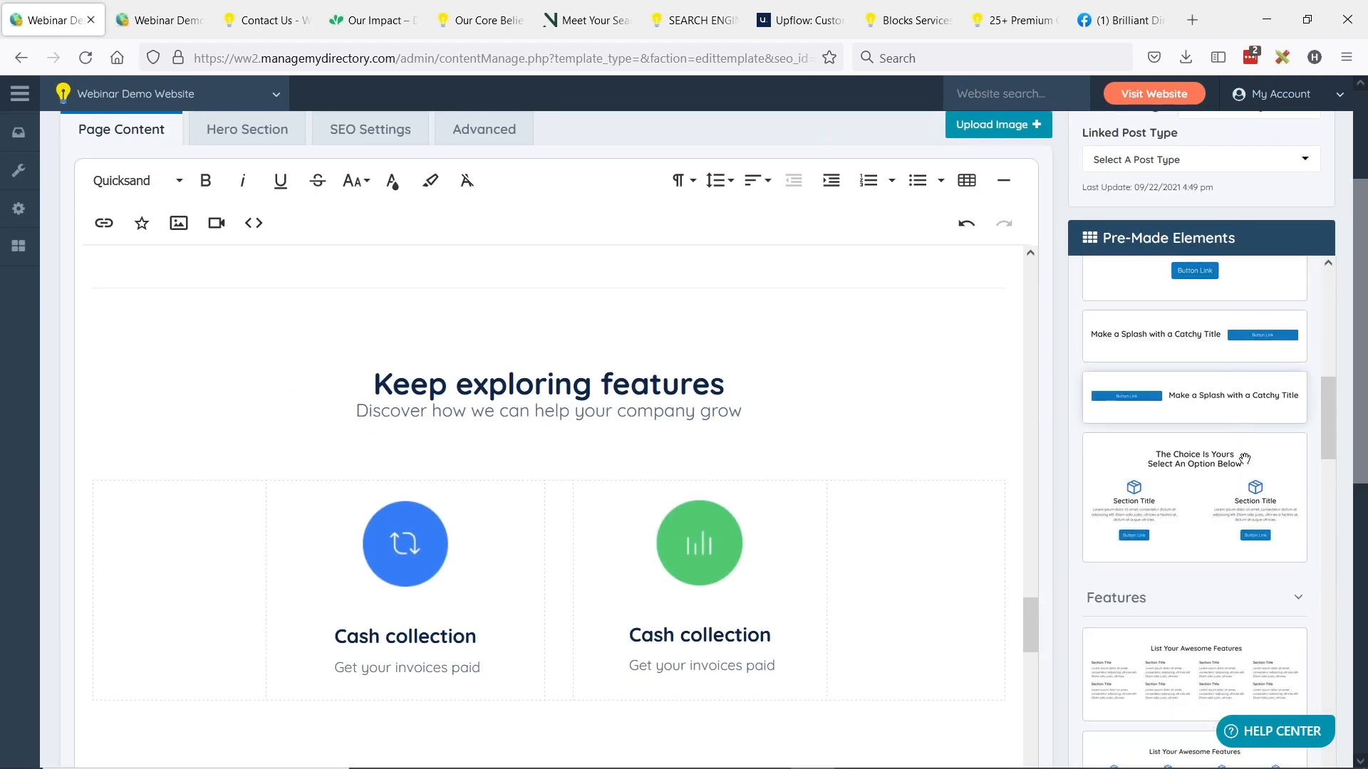
scroll(1244, 459, down, 1)
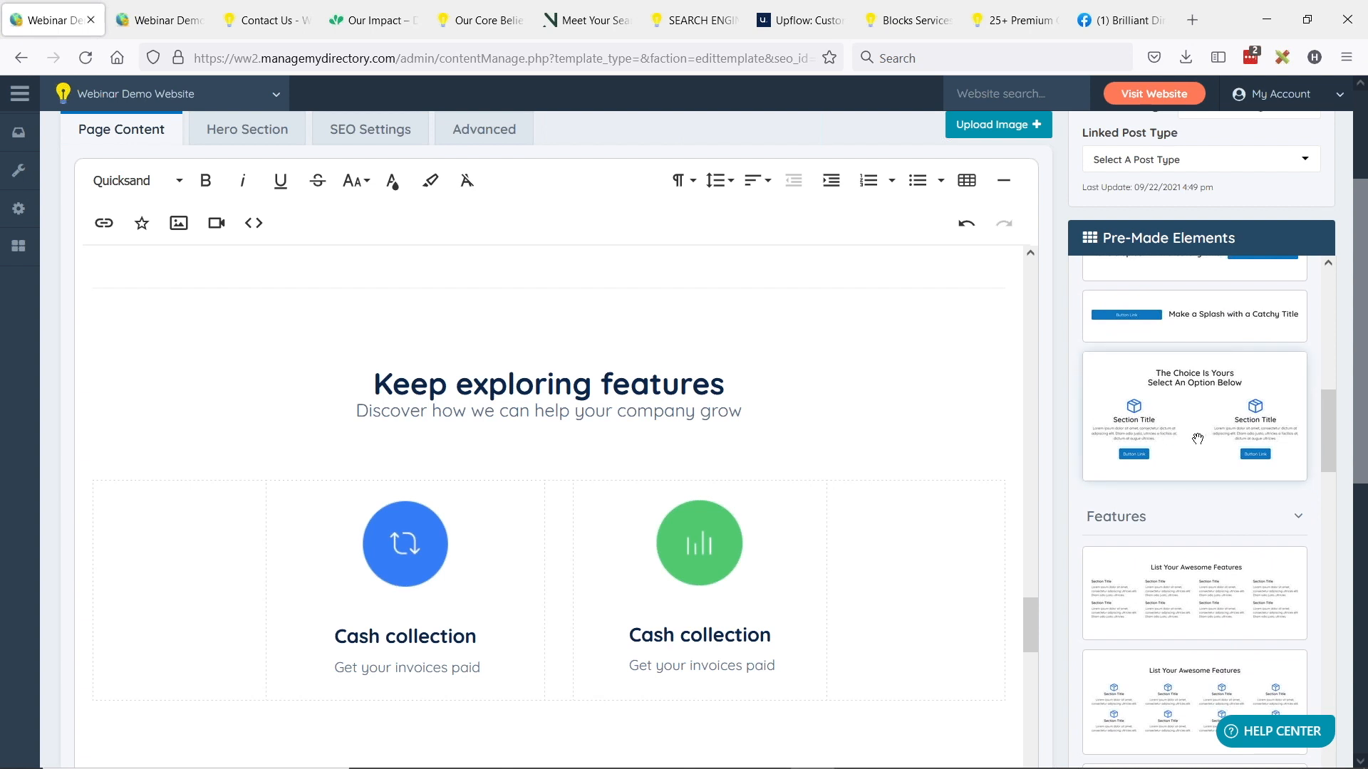
scroll(749, 358, down, 1)
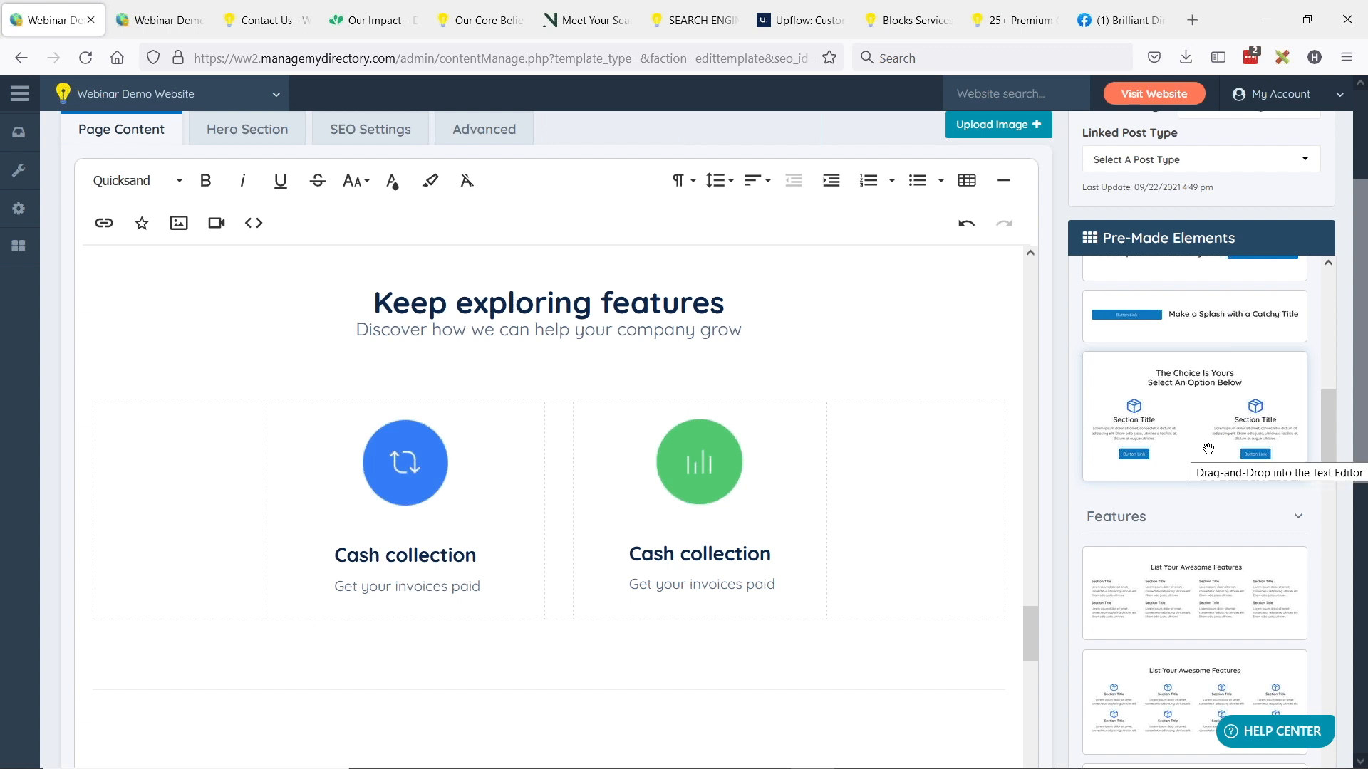
drag(1196, 448, 1153, 433)
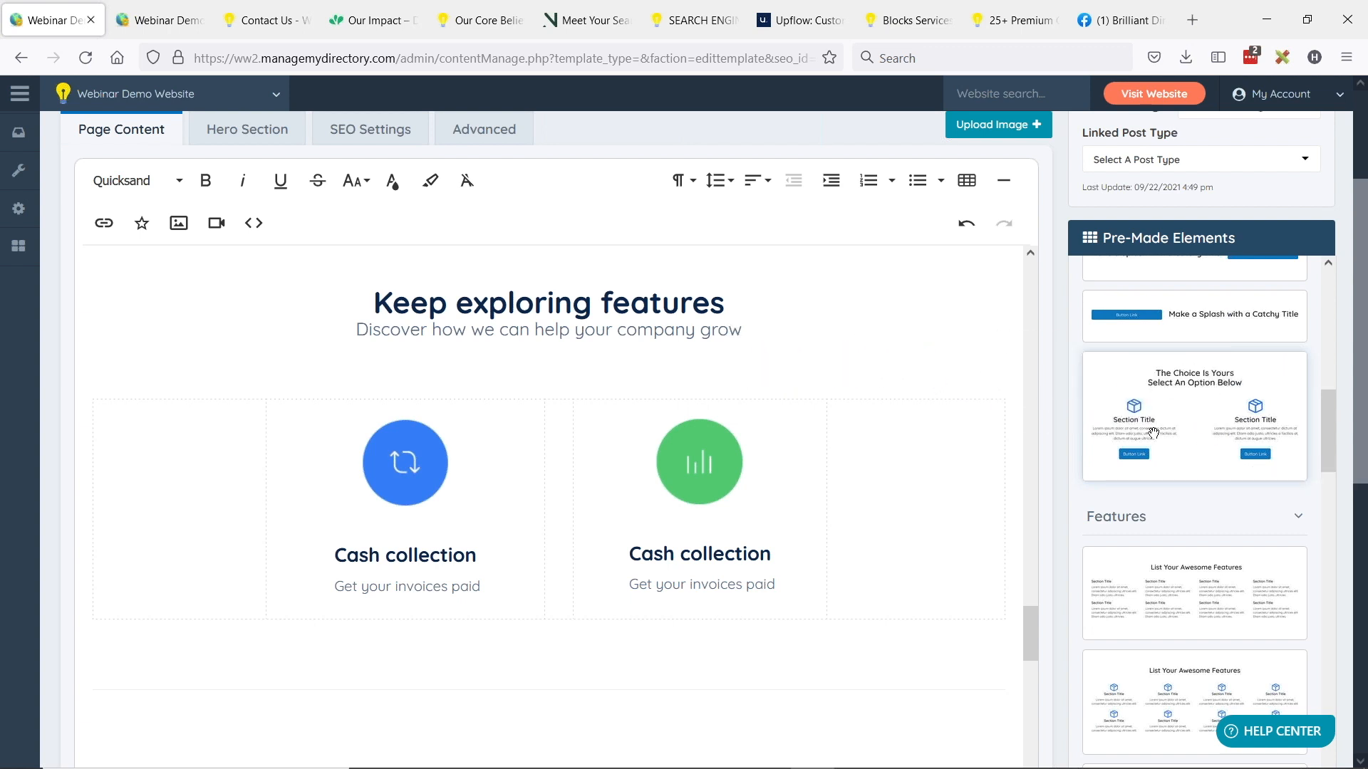
Compare the two-column layout of the "The Choice Is Yours" element with the "Keep exploring features" section
scroll(677, 367, up, 4)
scroll(516, 388, down, 1)
scroll(589, 431, up, 1)
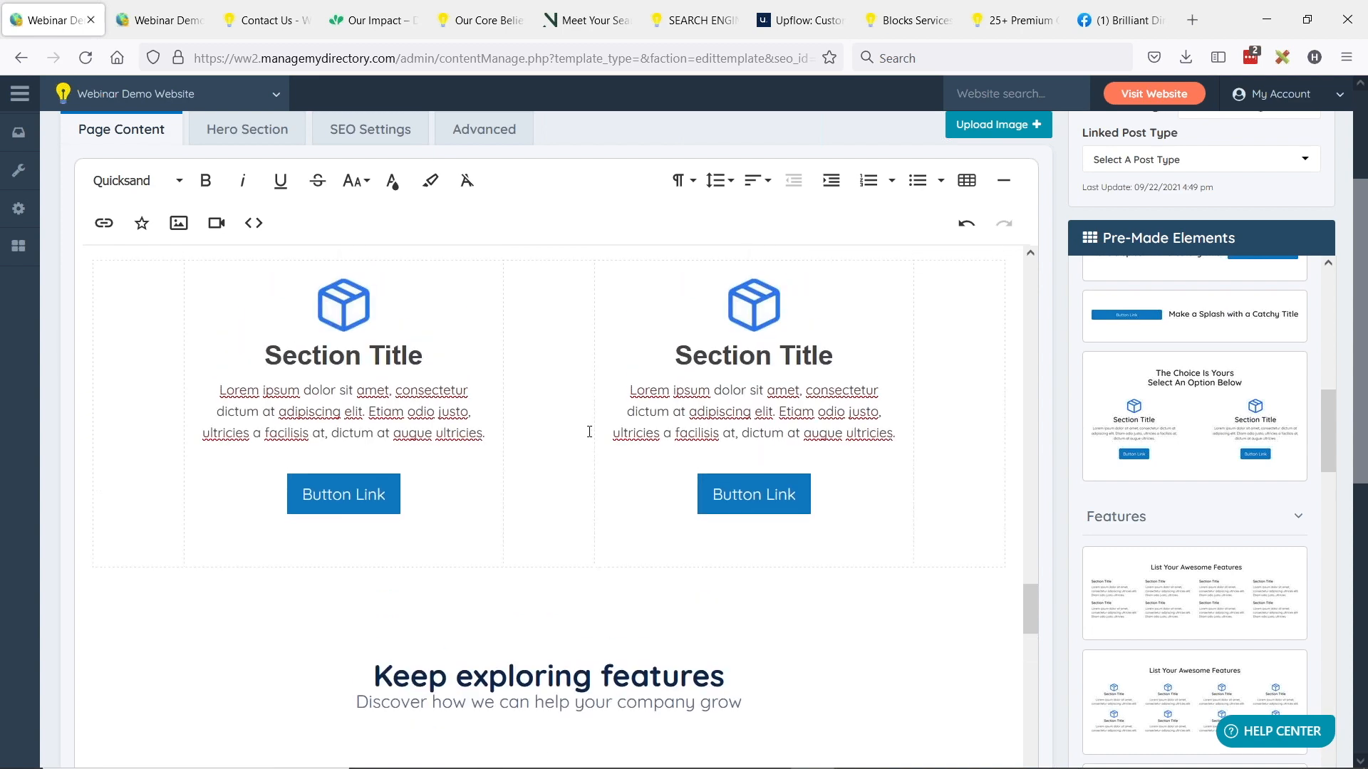
scroll(589, 432, down, 3)
scroll(580, 464, up, 2)
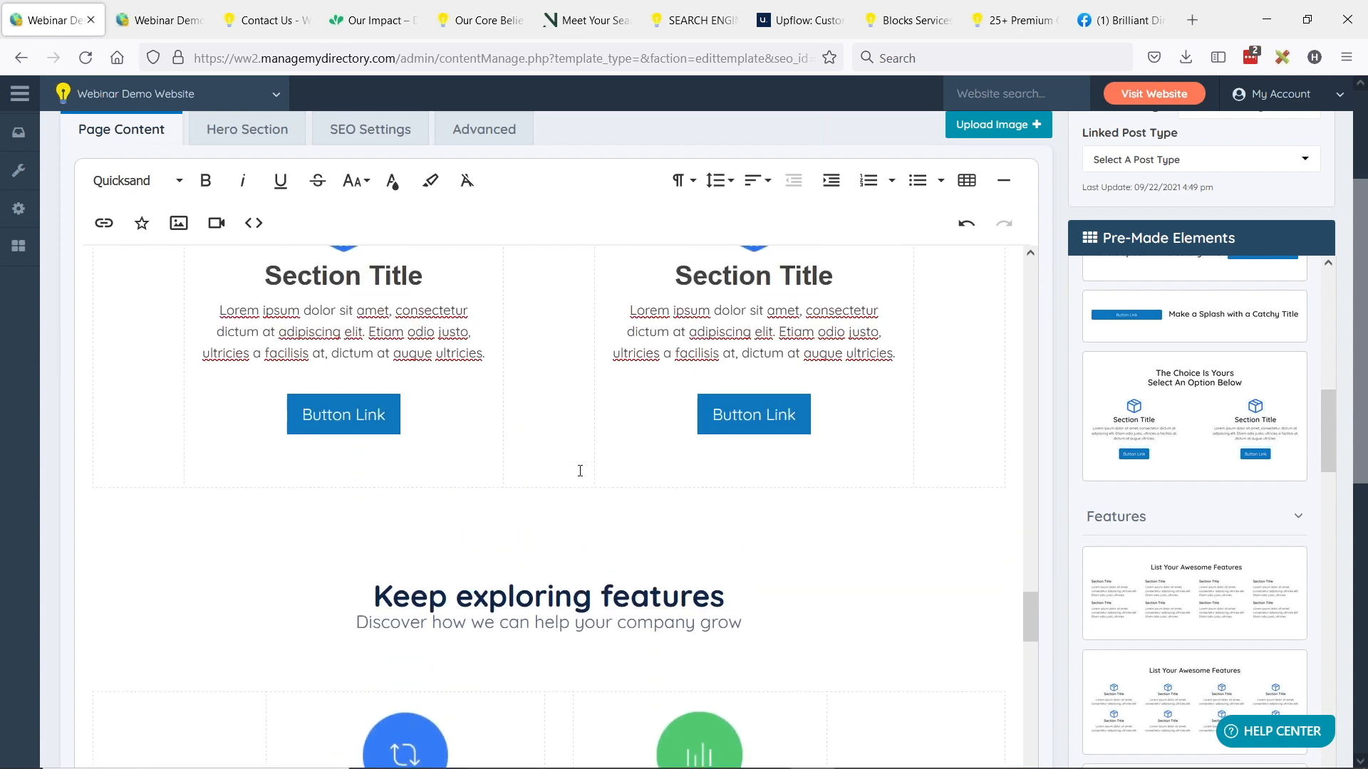
scroll(580, 470, down, 3)
scroll(566, 490, up, 4)
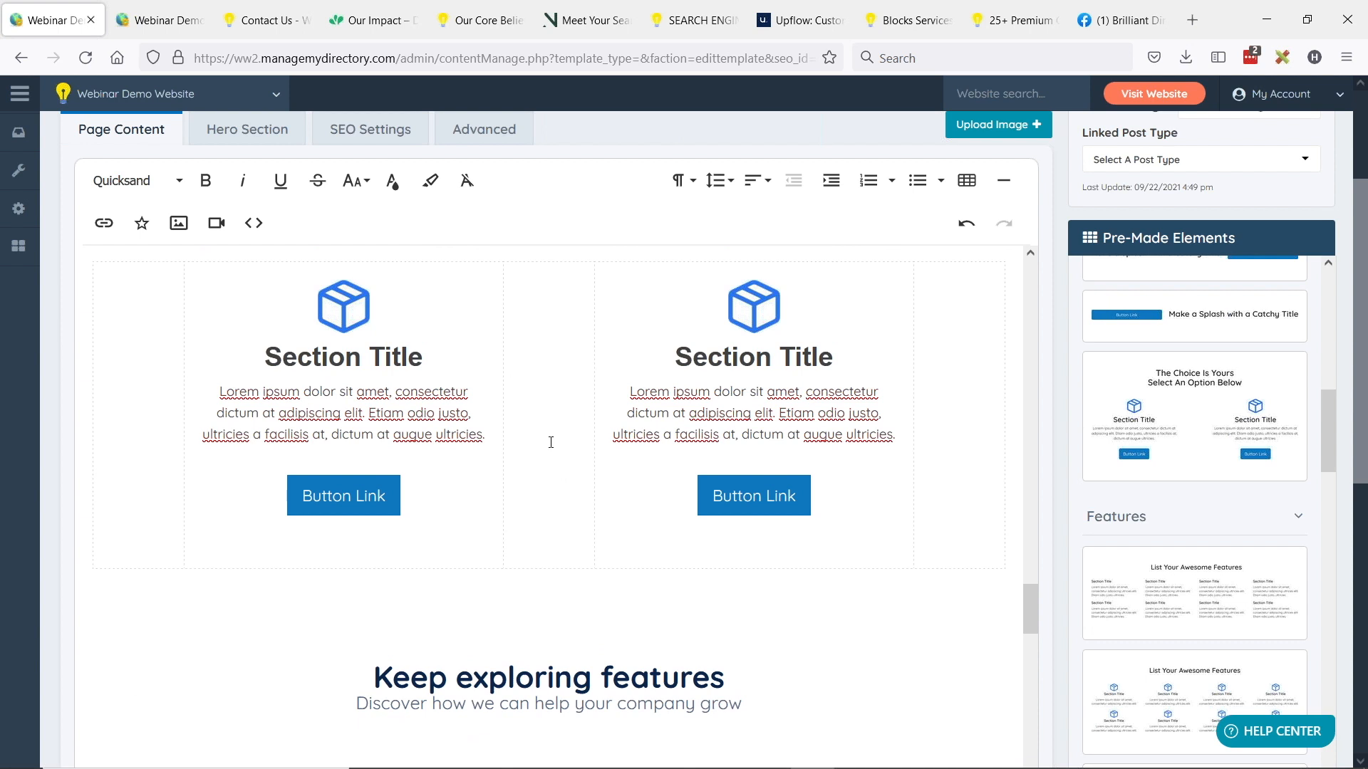
scroll(555, 445, down, 2)
scroll(555, 502, down, 1)
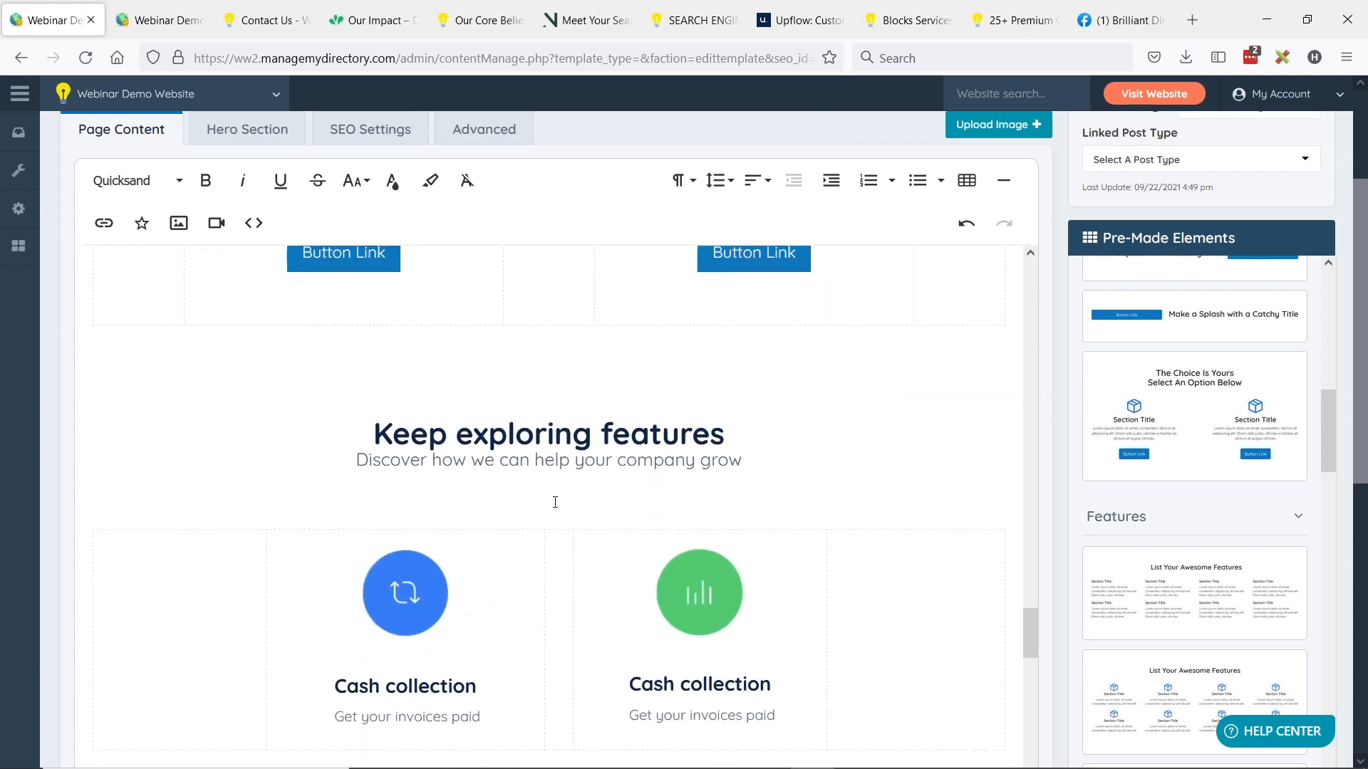
scroll(557, 499, up, 5)
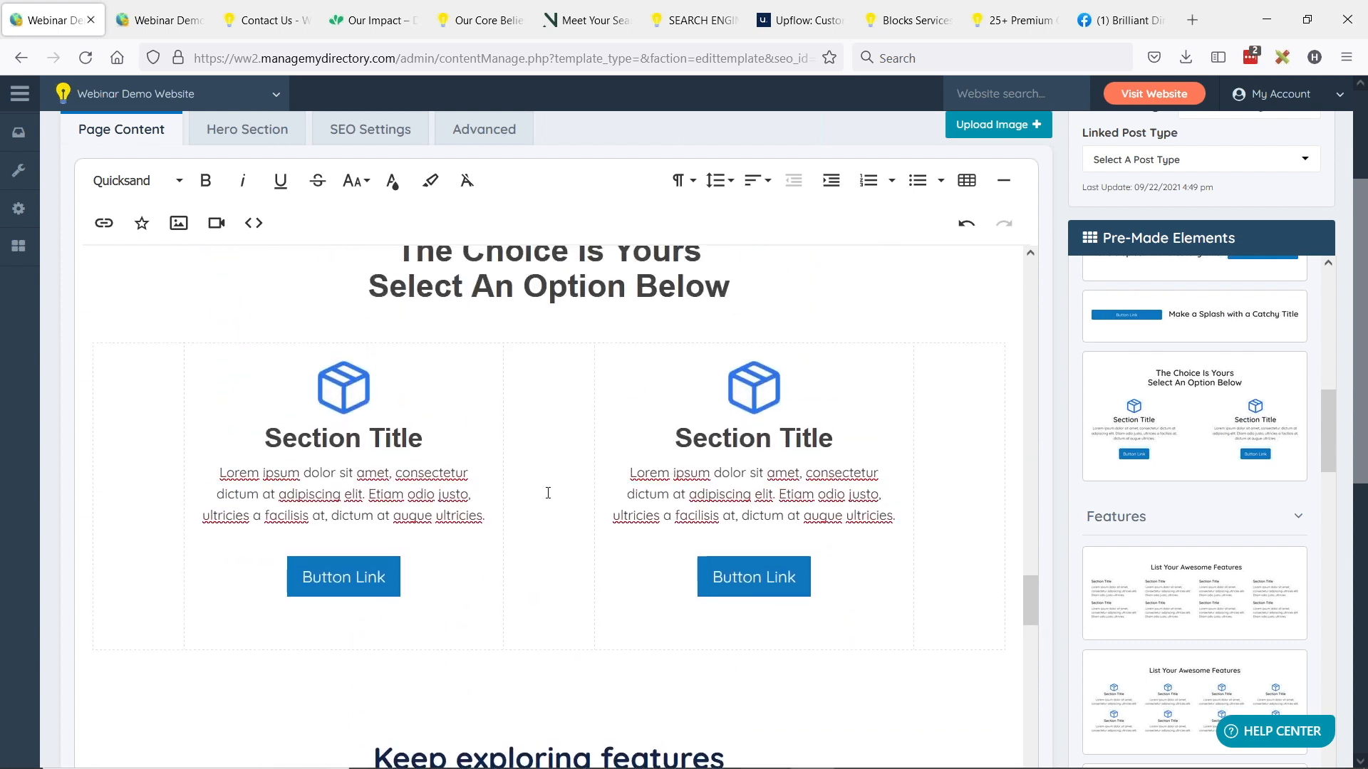
scroll(545, 399, down, 3)
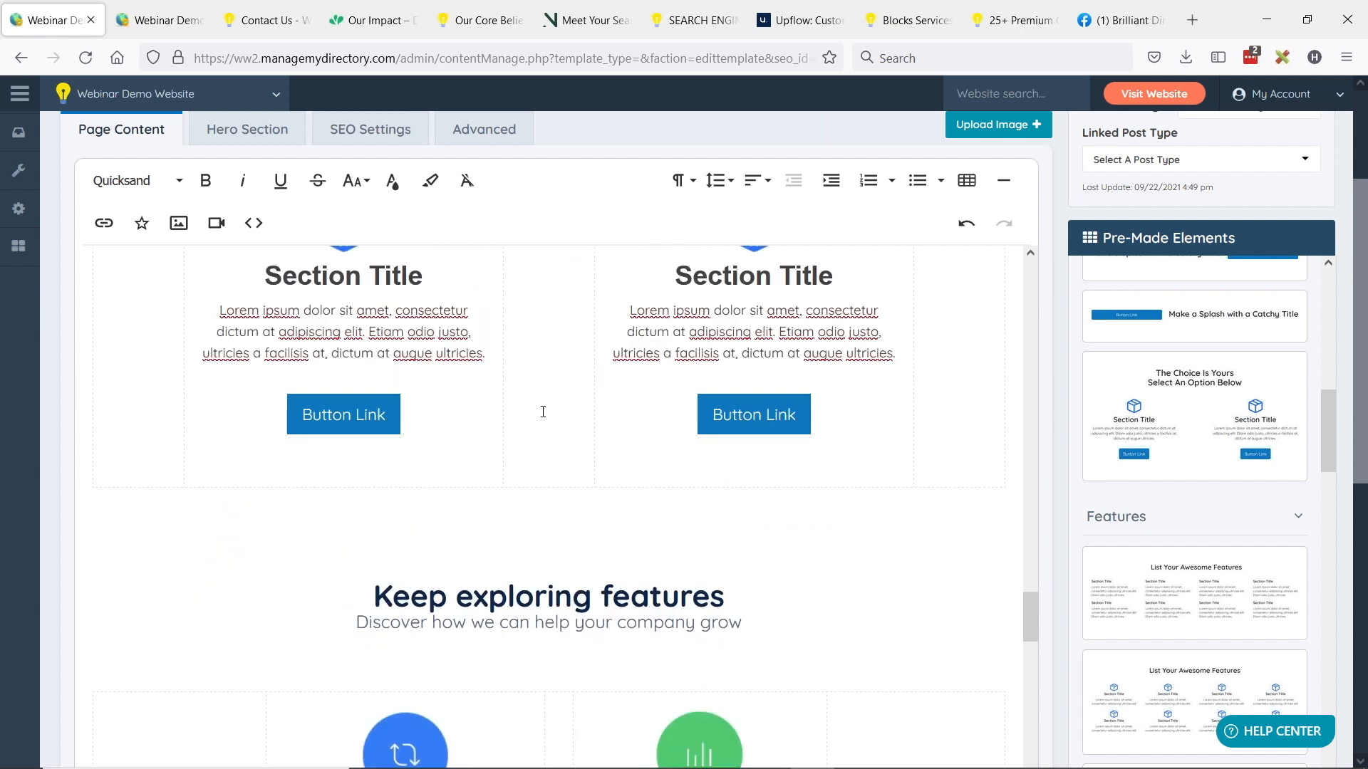
Narrow the empty middle column between the two Section Title cells to match the column gap in the "Keep exploring features" section
drag(525, 373, 560, 370)
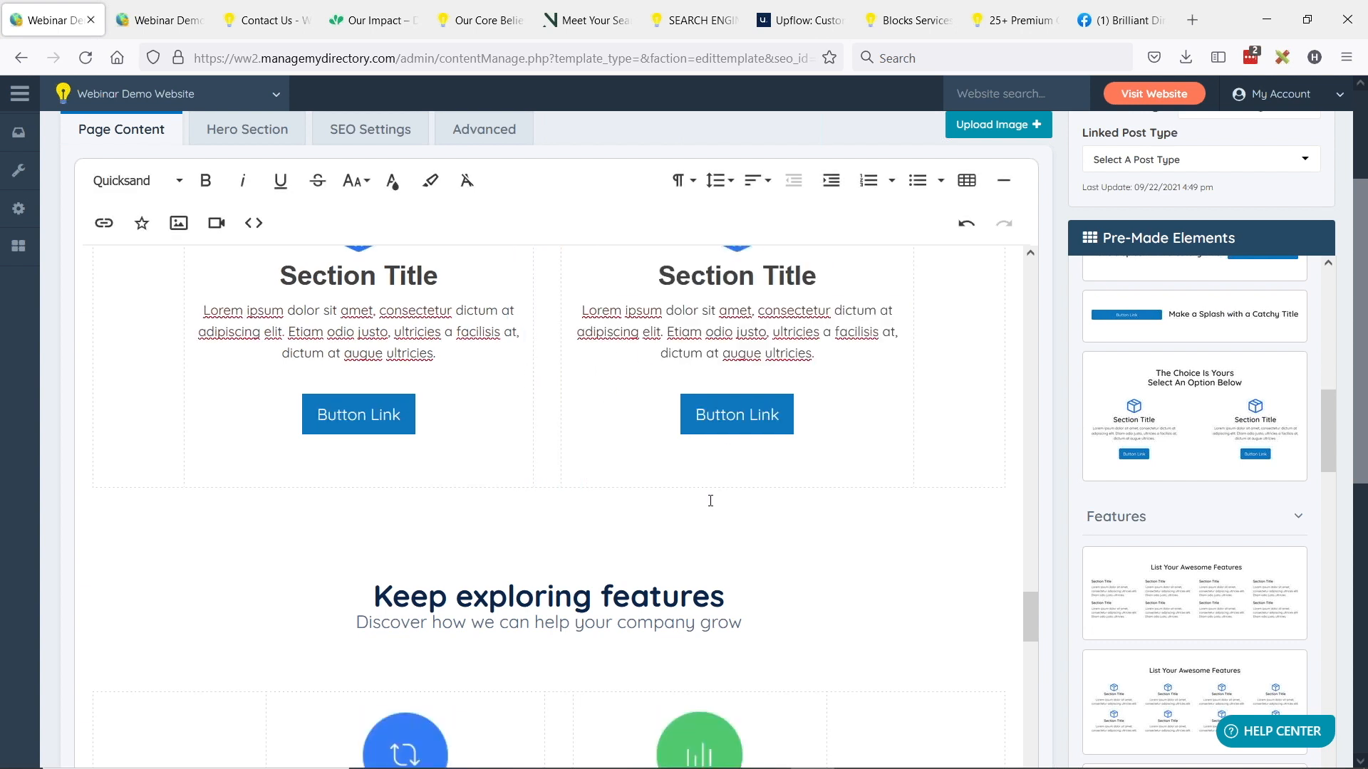
scroll(605, 548, down, 2)
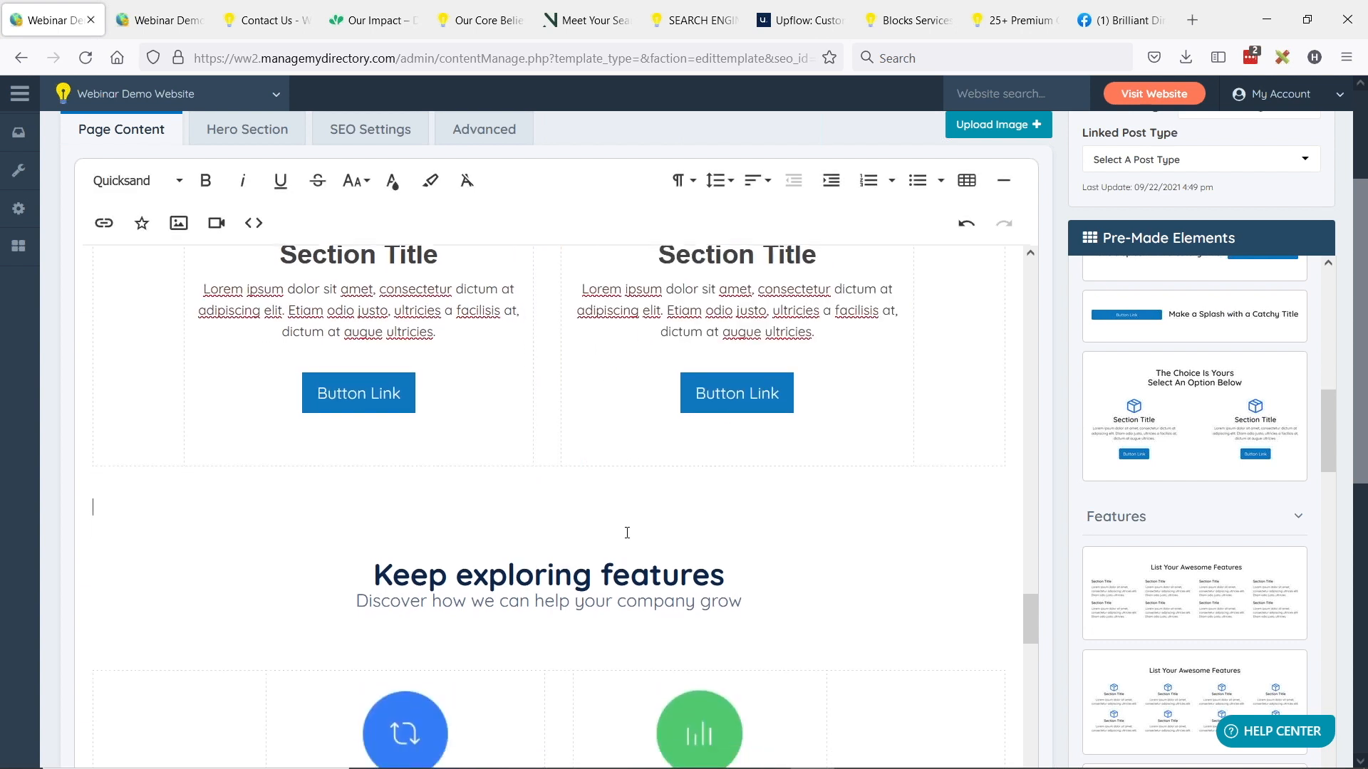
scroll(616, 497, down, 4)
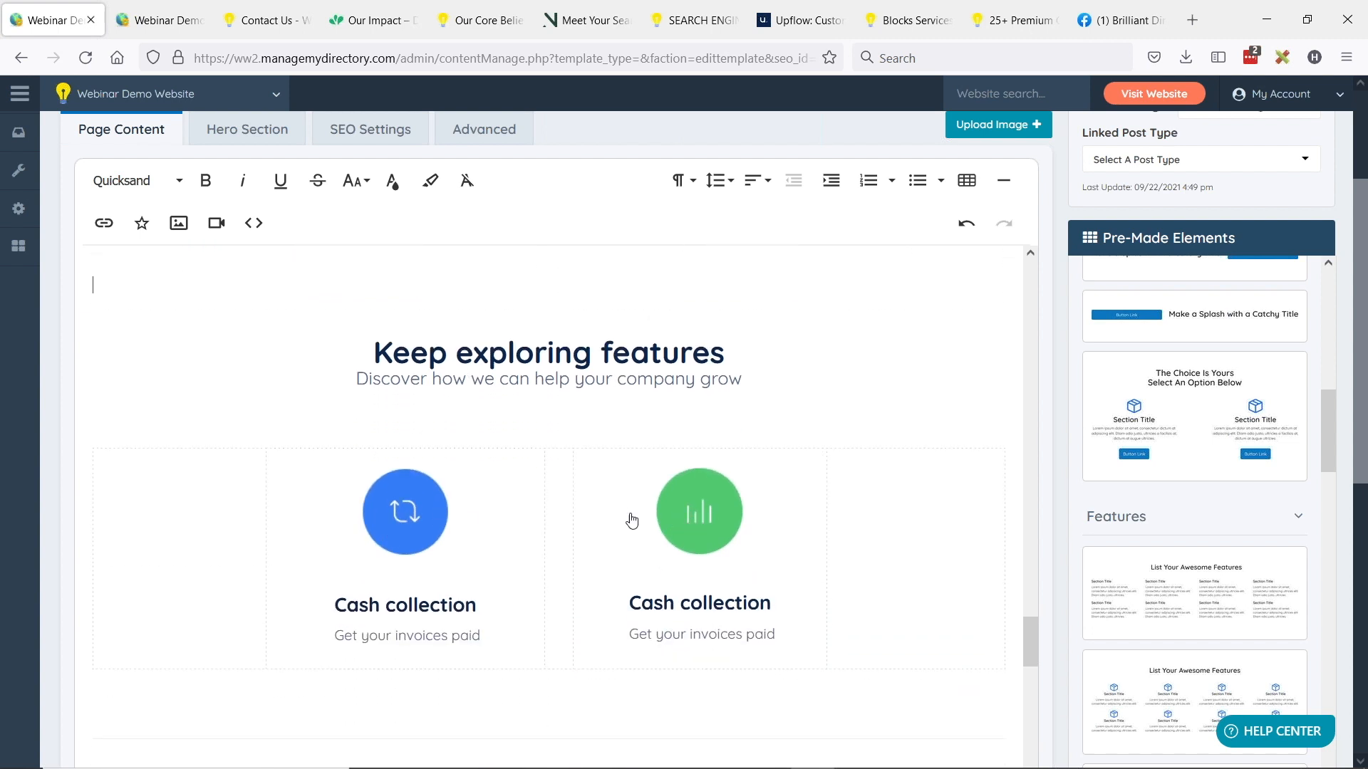
scroll(577, 520, up, 4)
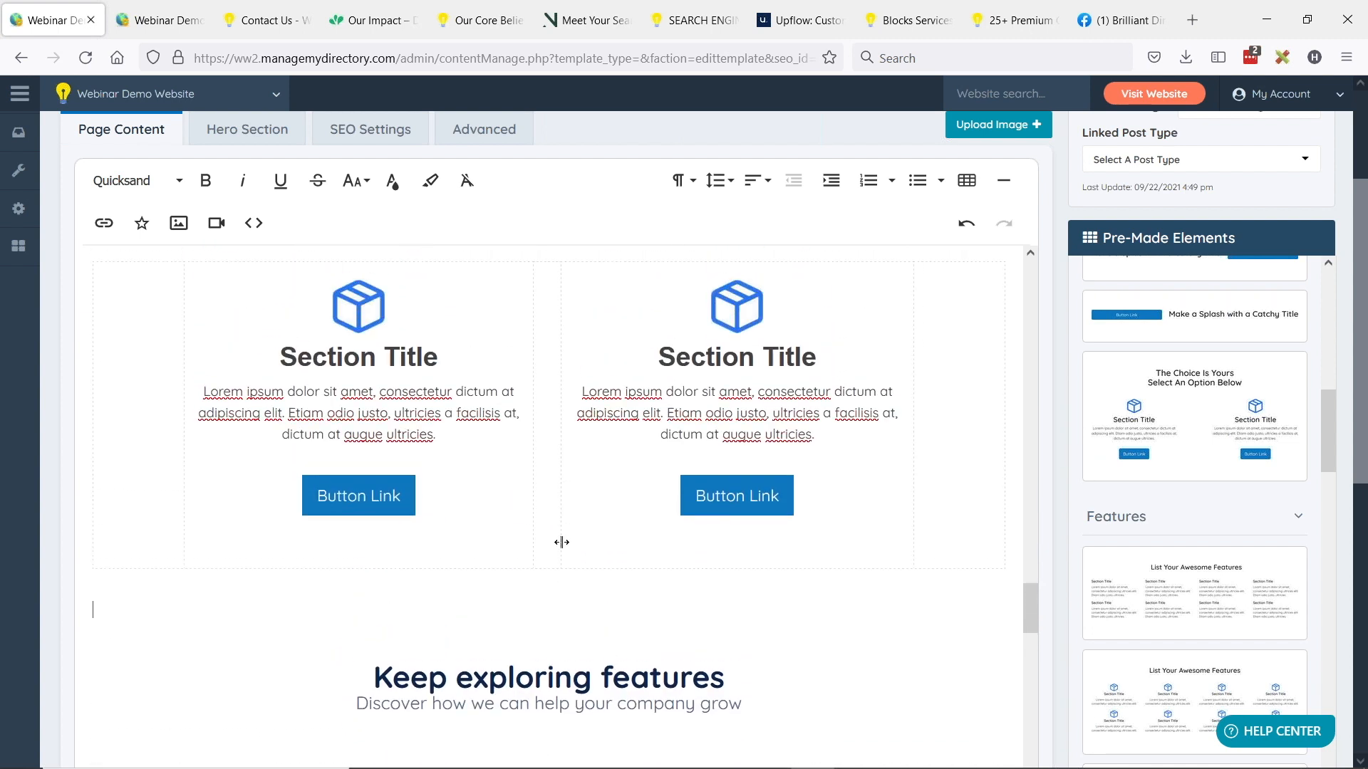
scroll(582, 423, down, 4)
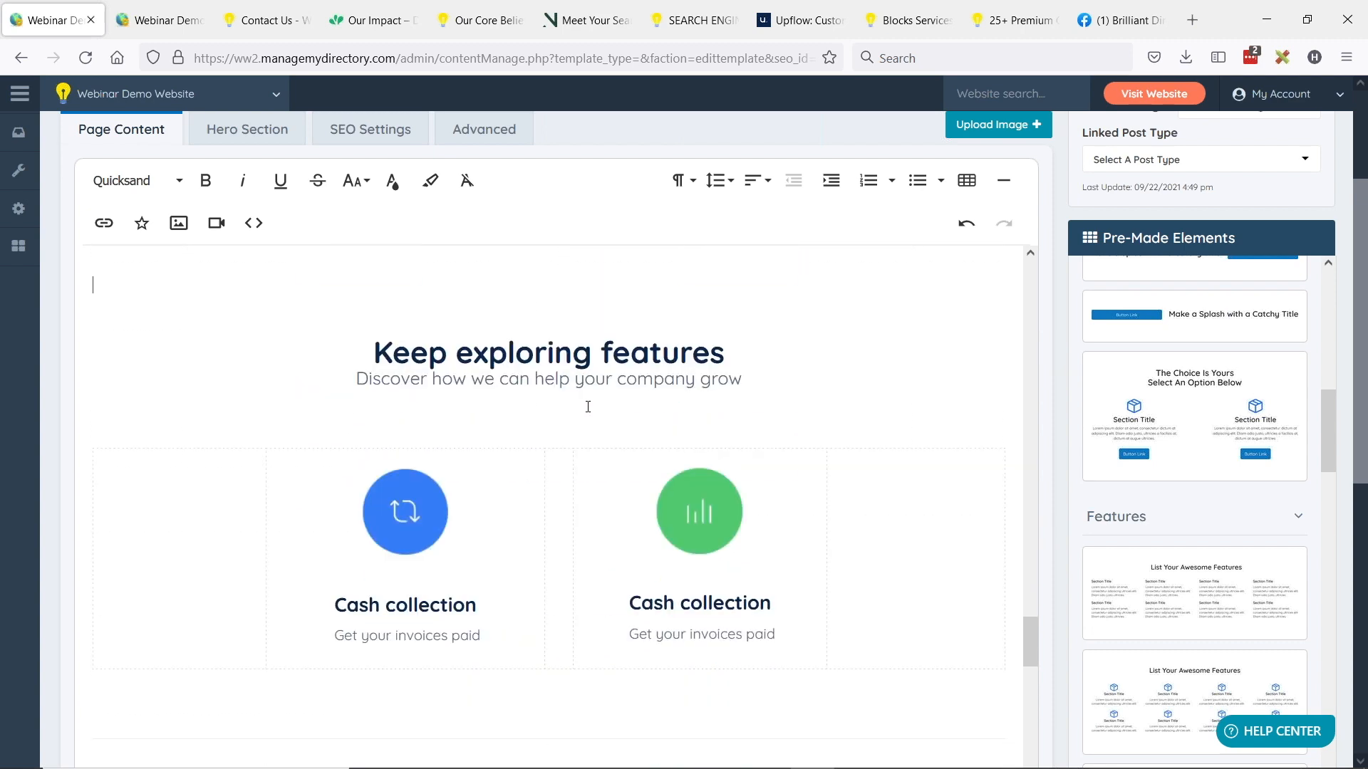
Compare the "The Choice Is Yours Select An Option Below" heading with the "Keep exploring features" heading
scroll(590, 407, up, 6)
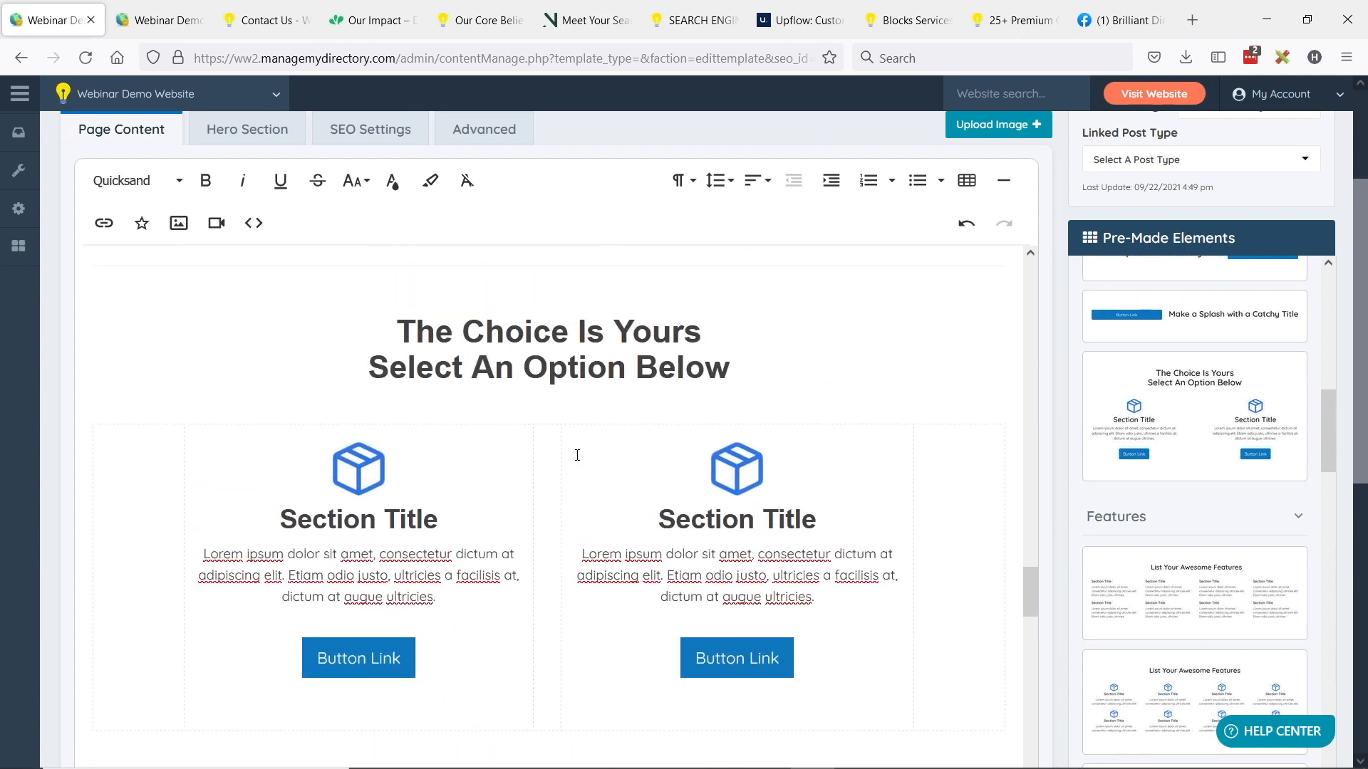
drag(406, 332, 730, 367)
click(546, 329)
scroll(546, 330, down, 5)
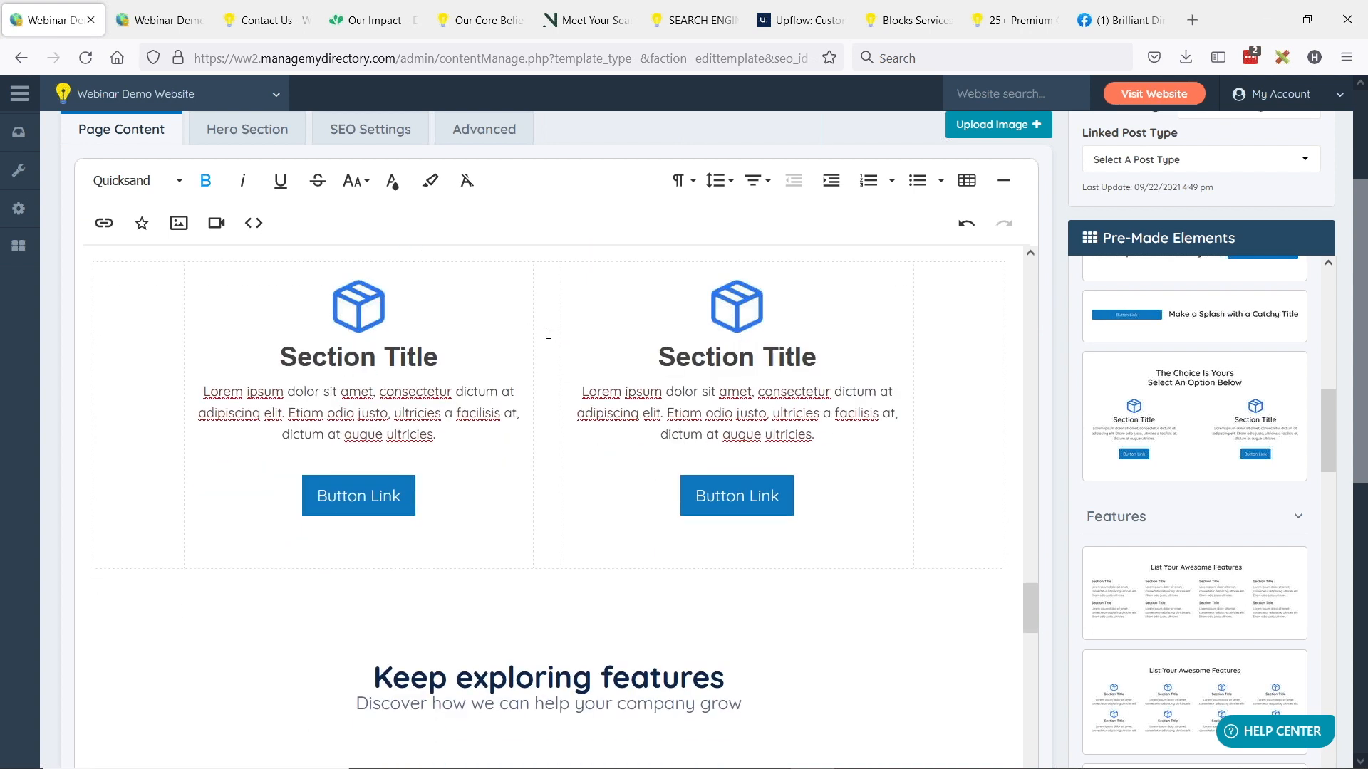
Remove the bold formatting from the "Select An Option Below" line of the "The Choice Is Yours" heading
drag(392, 550, 697, 545)
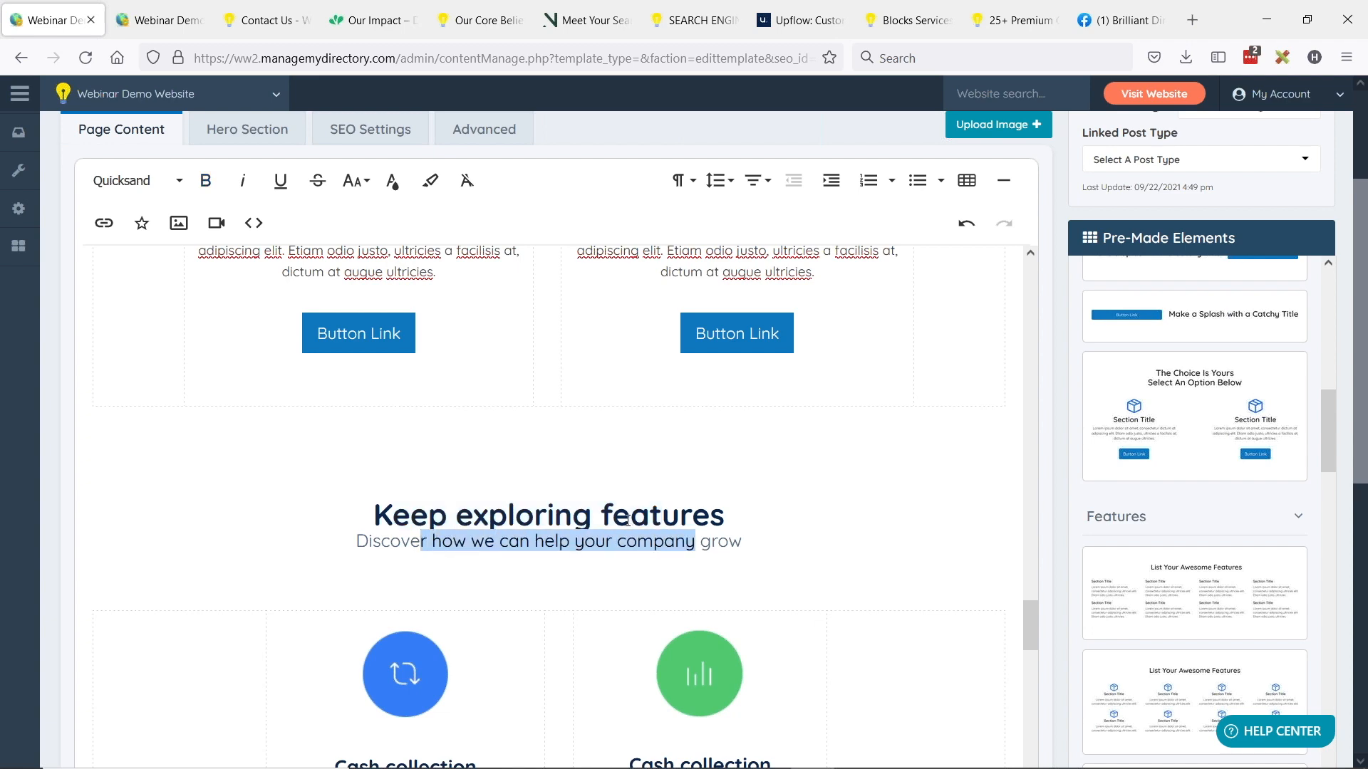
scroll(627, 520, up, 3)
scroll(627, 520, down, 1)
scroll(627, 520, up, 1)
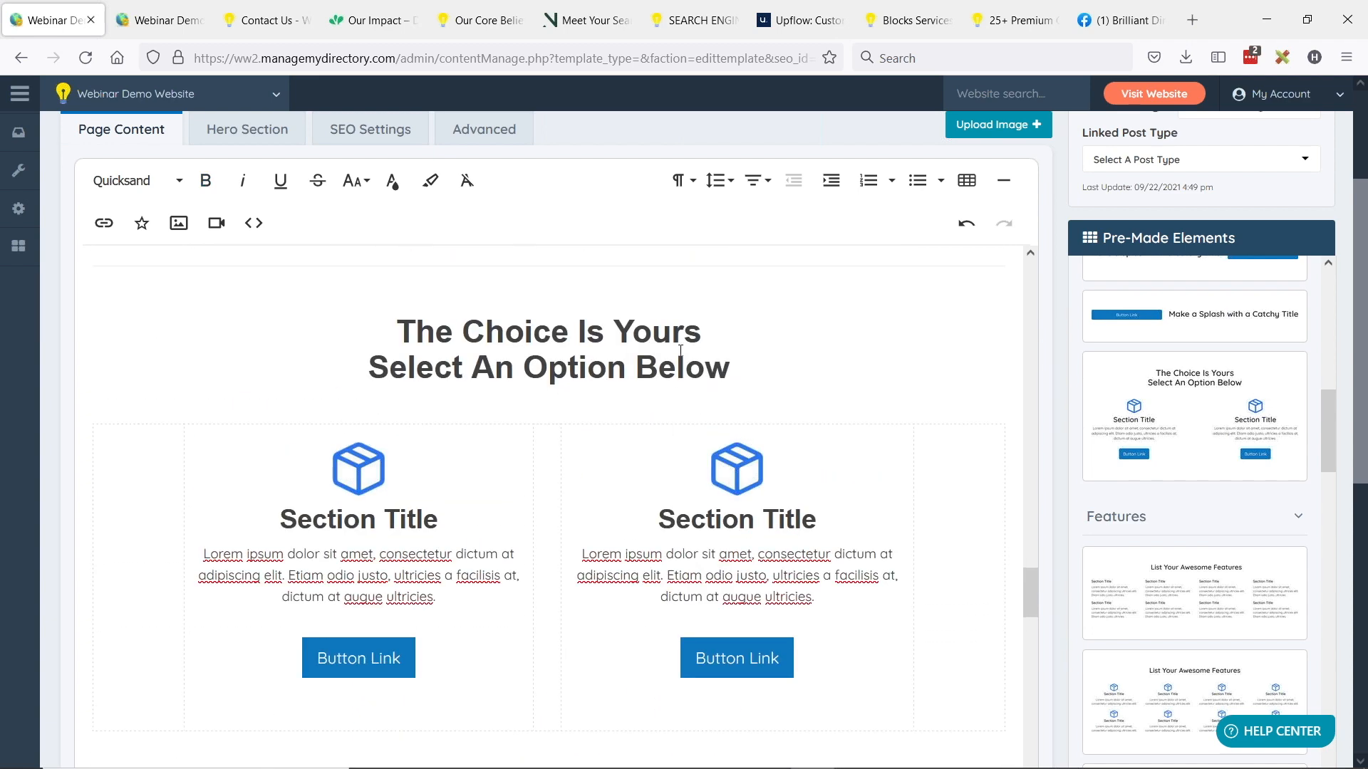
click(680, 350)
drag(398, 332, 587, 332)
drag(370, 366, 745, 364)
click(206, 180)
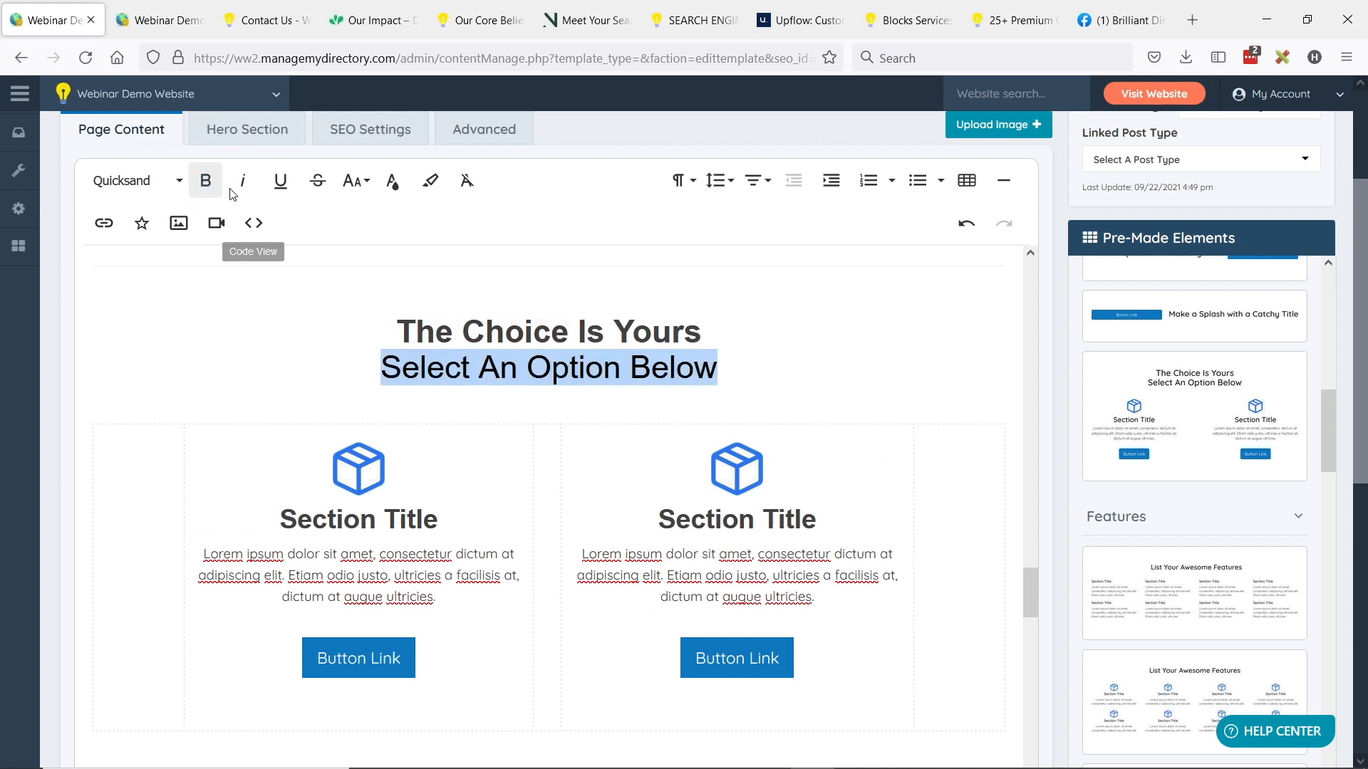
Try a smaller font size on the "Select An Option Below" line and compare it with the subtitle under "Keep exploring features"
click(354, 180)
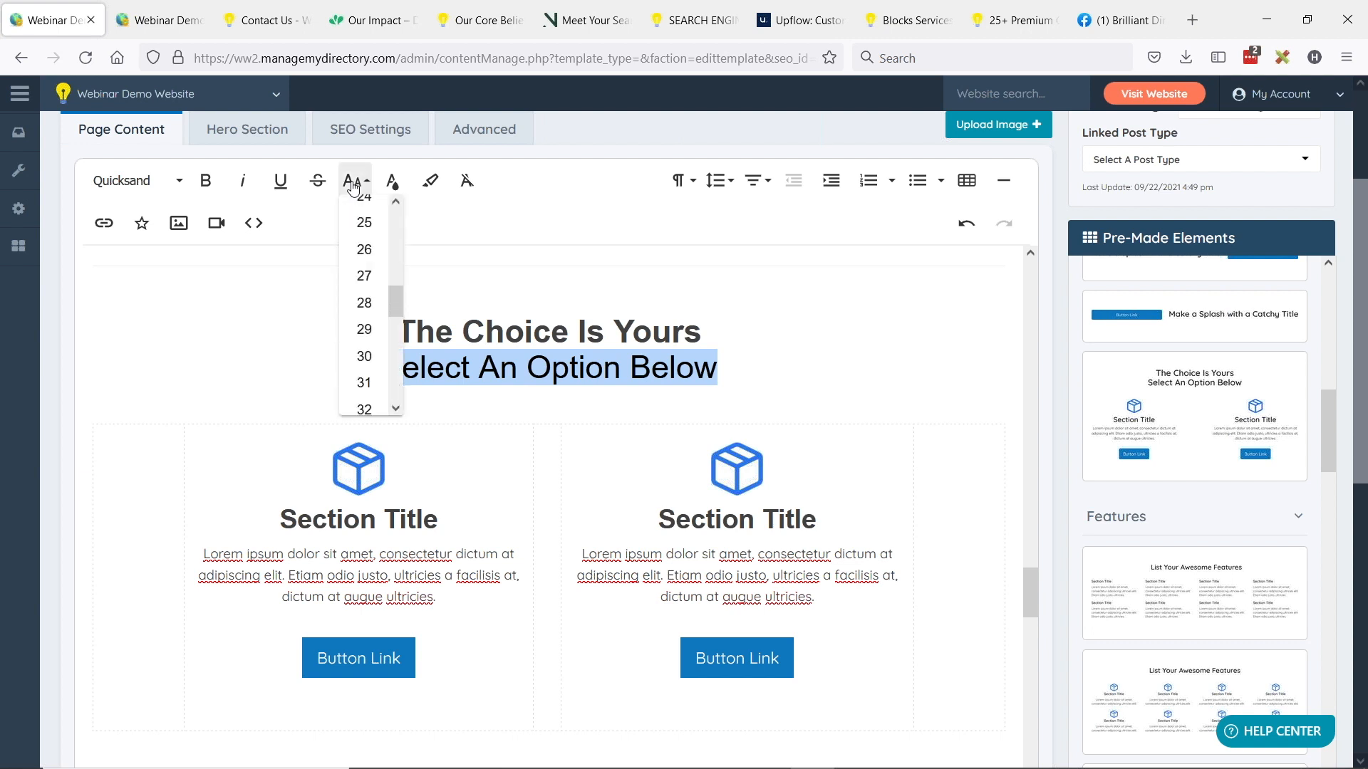
scroll(364, 226, up, 3)
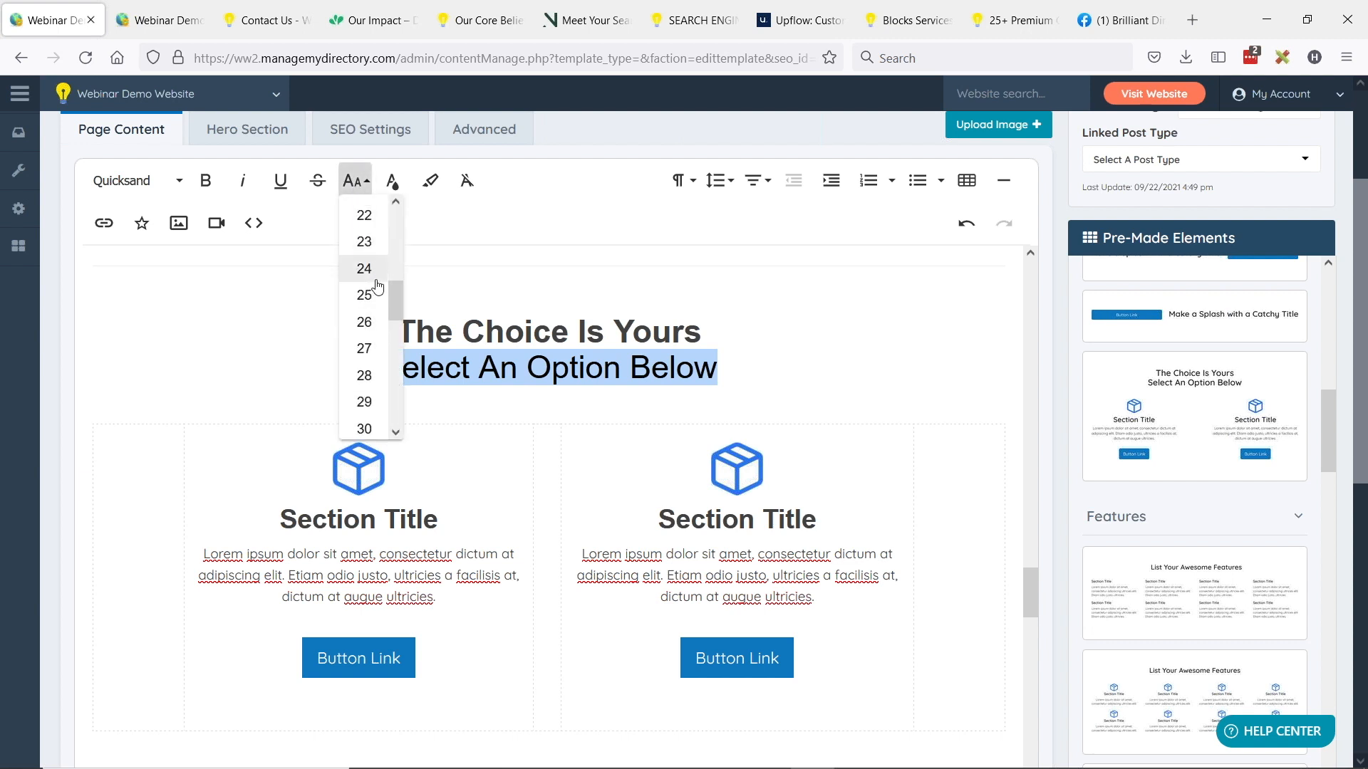
click(365, 235)
scroll(580, 367, down, 3)
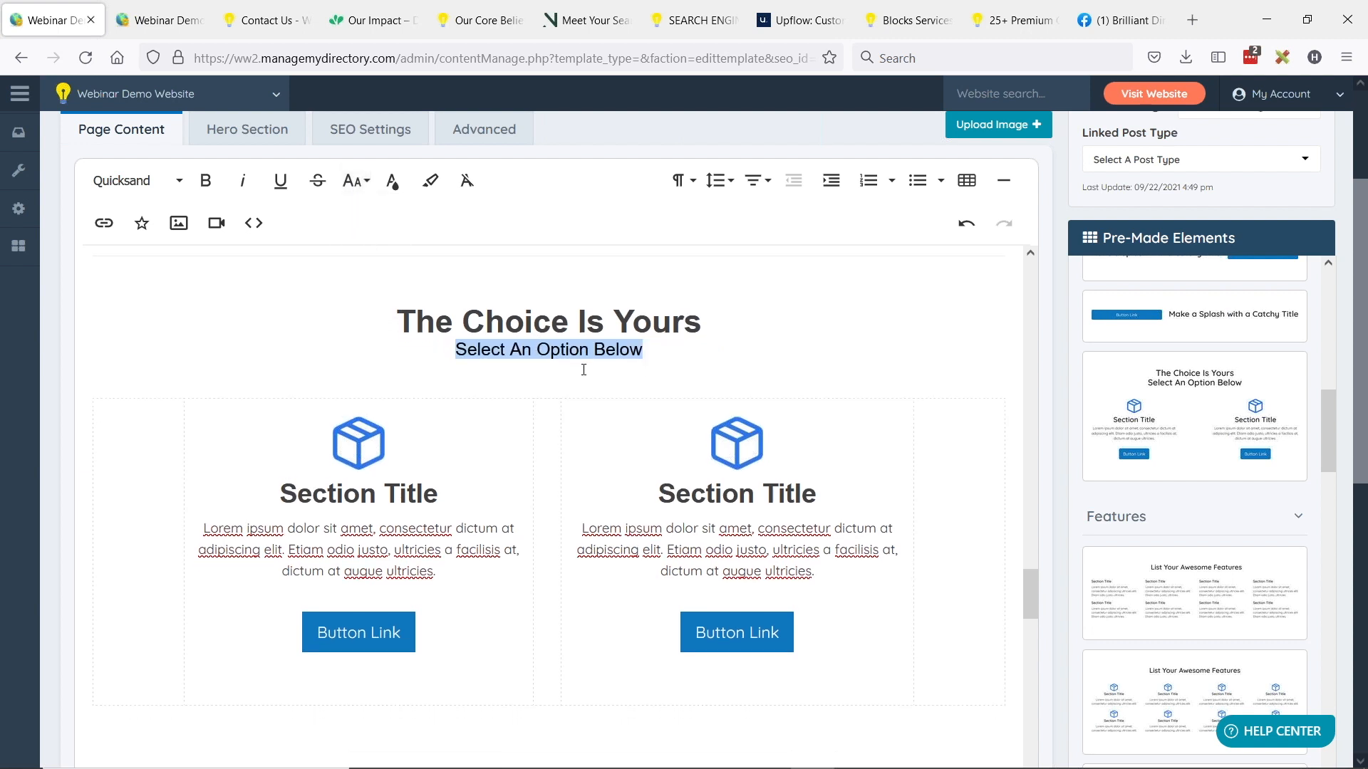
scroll(553, 486, up, 2)
scroll(531, 403, down, 3)
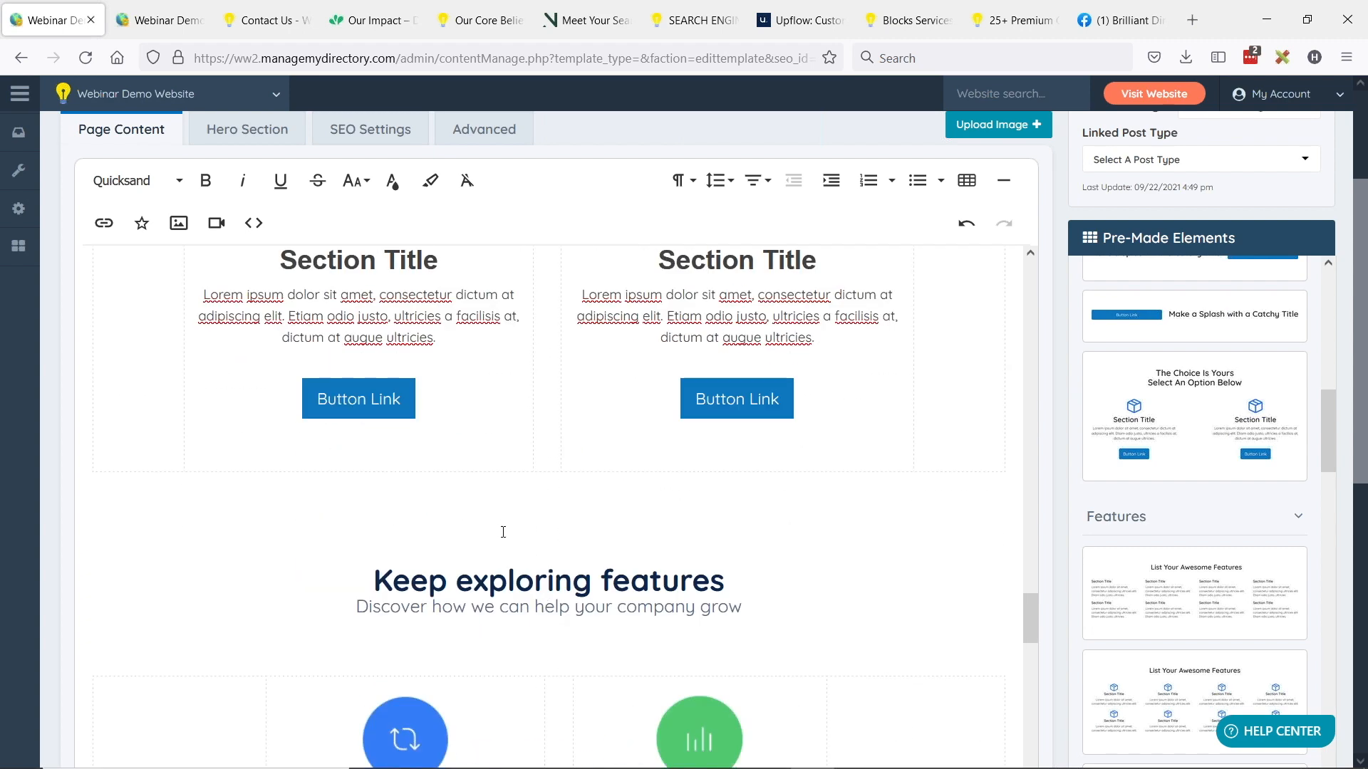
scroll(556, 297, up, 4)
Set the font size of the "Select An Option Below" line to 22
click(358, 181)
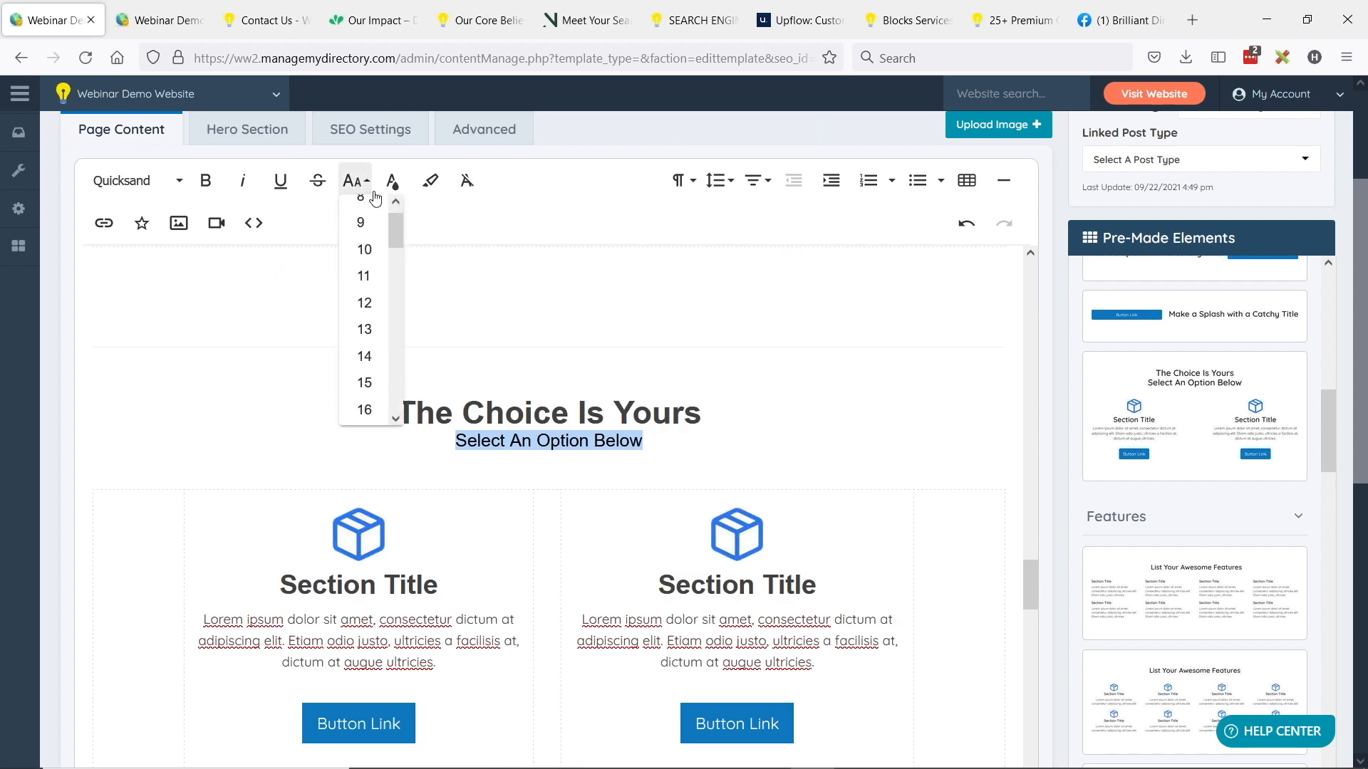
scroll(365, 345, down, 2)
scroll(366, 353, down, 2)
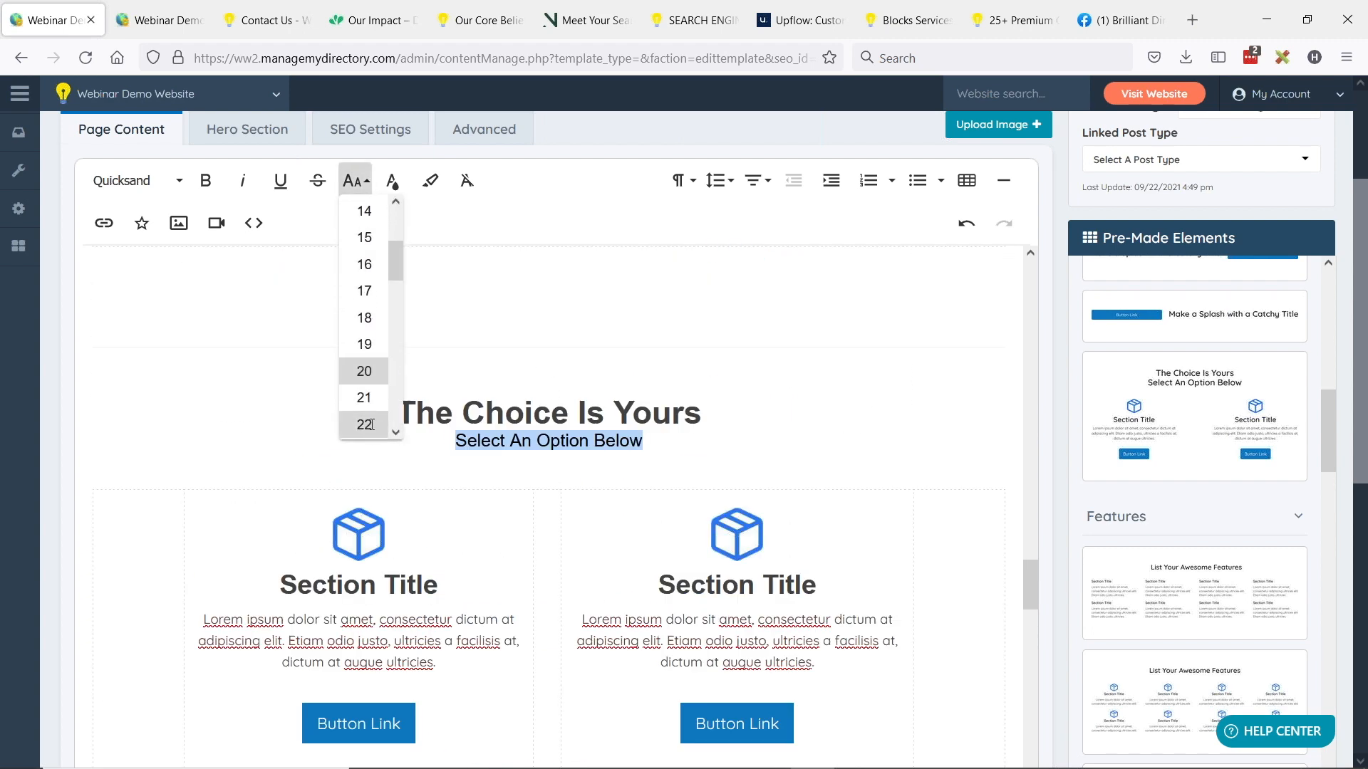
click(362, 421)
Compare the Front testimonial section with the pre-made elements that place an image beside a text column
scroll(577, 396, down, 1)
scroll(577, 395, down, 6)
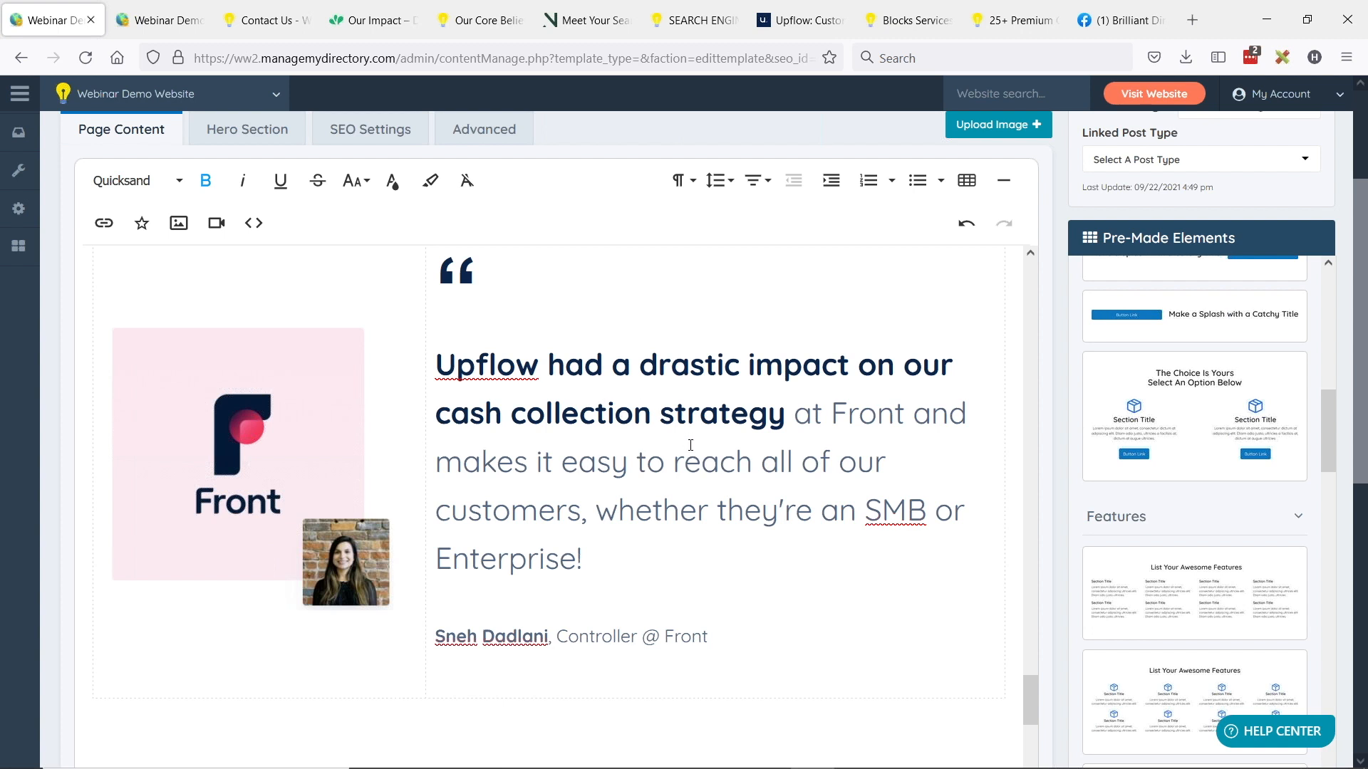
scroll(1239, 465, down, 7)
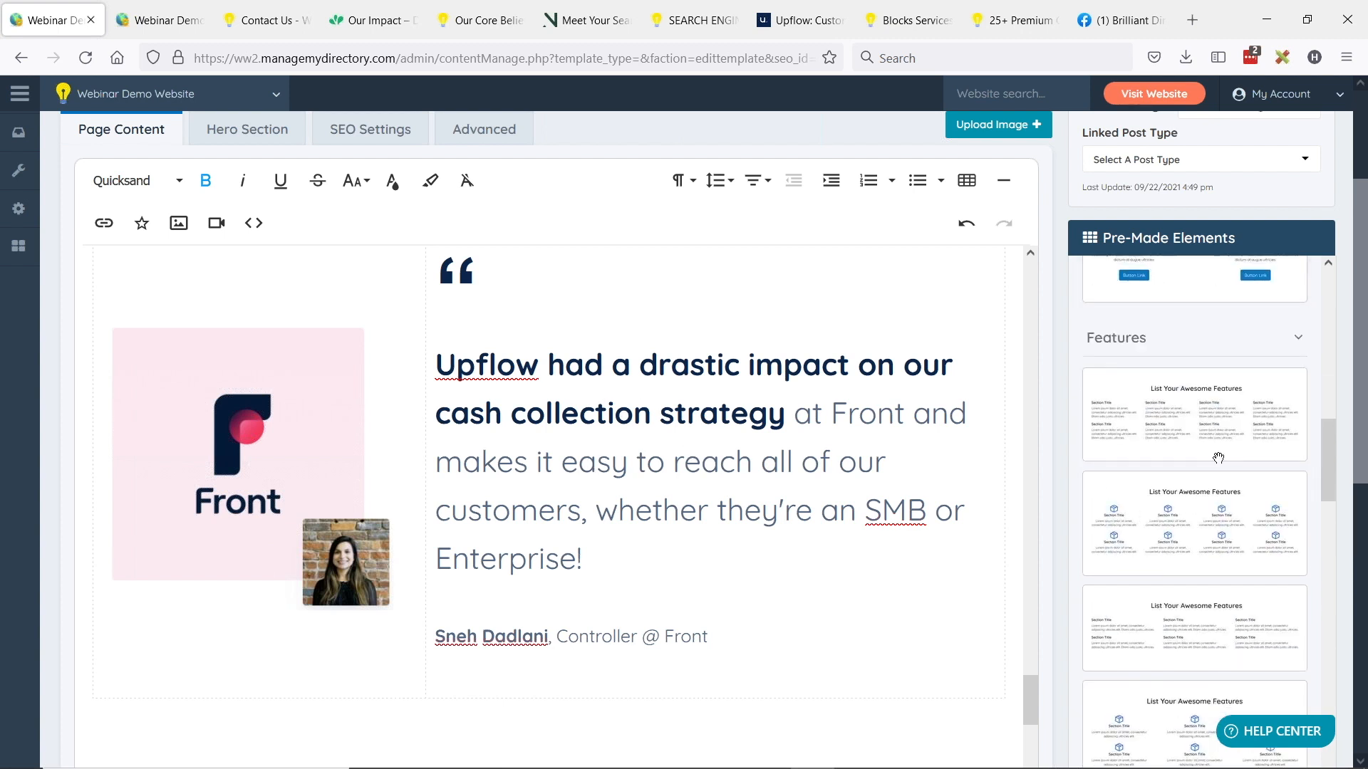
scroll(1240, 464, down, 10)
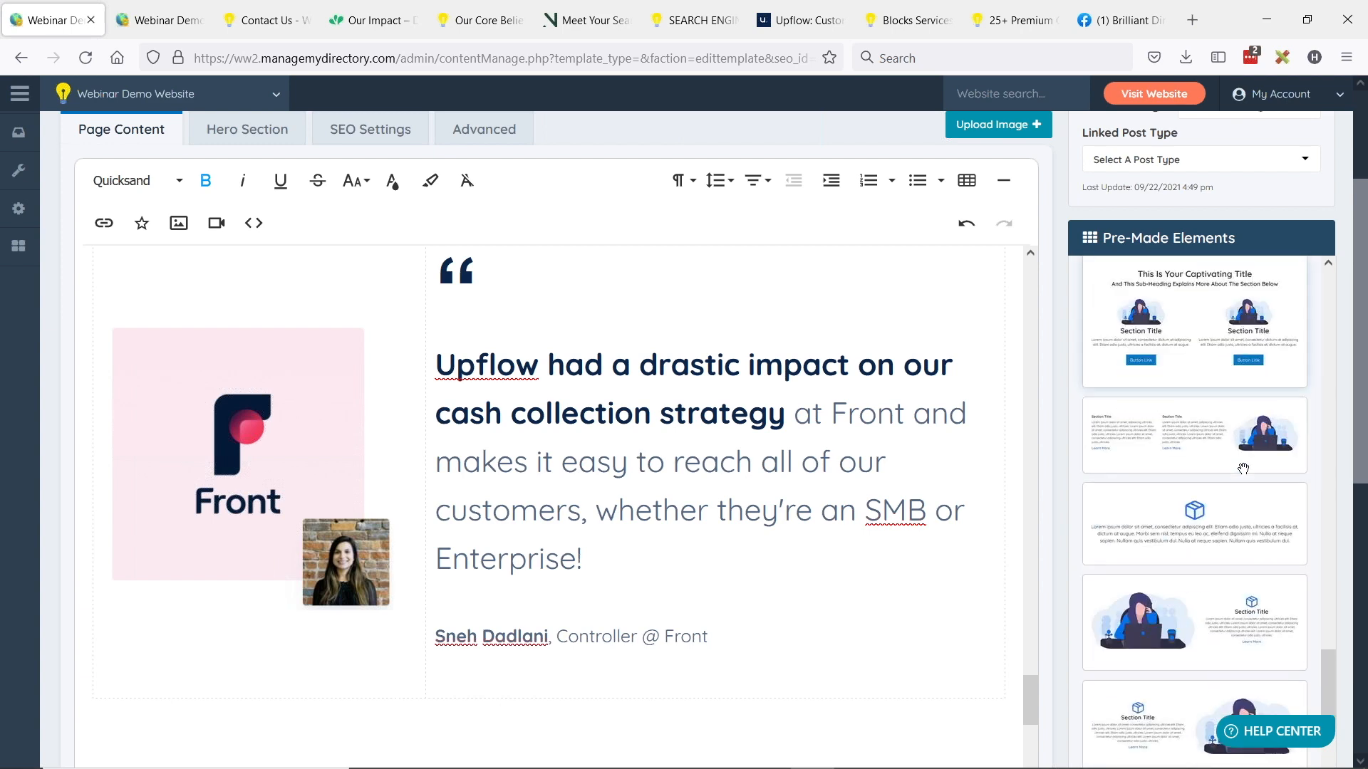
scroll(1243, 522, down, 3)
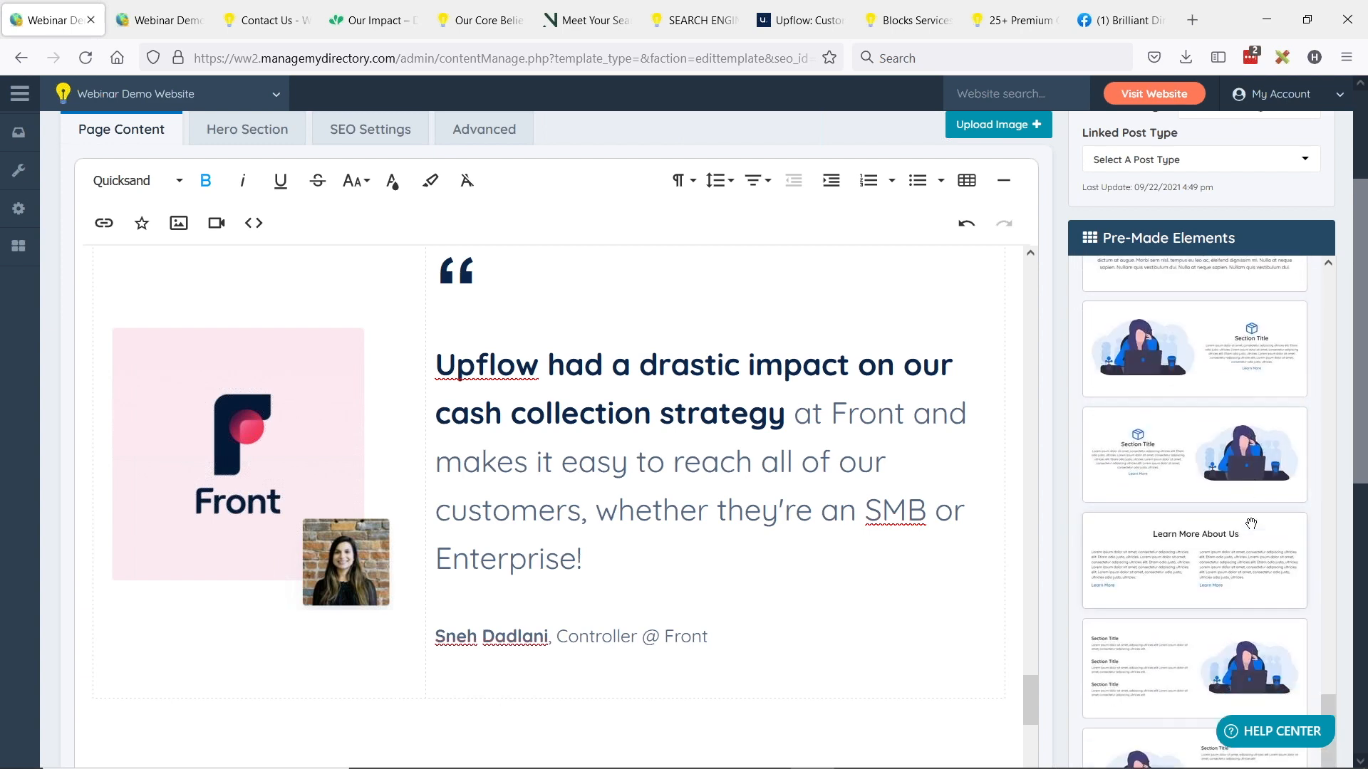
scroll(1251, 518, up, 2)
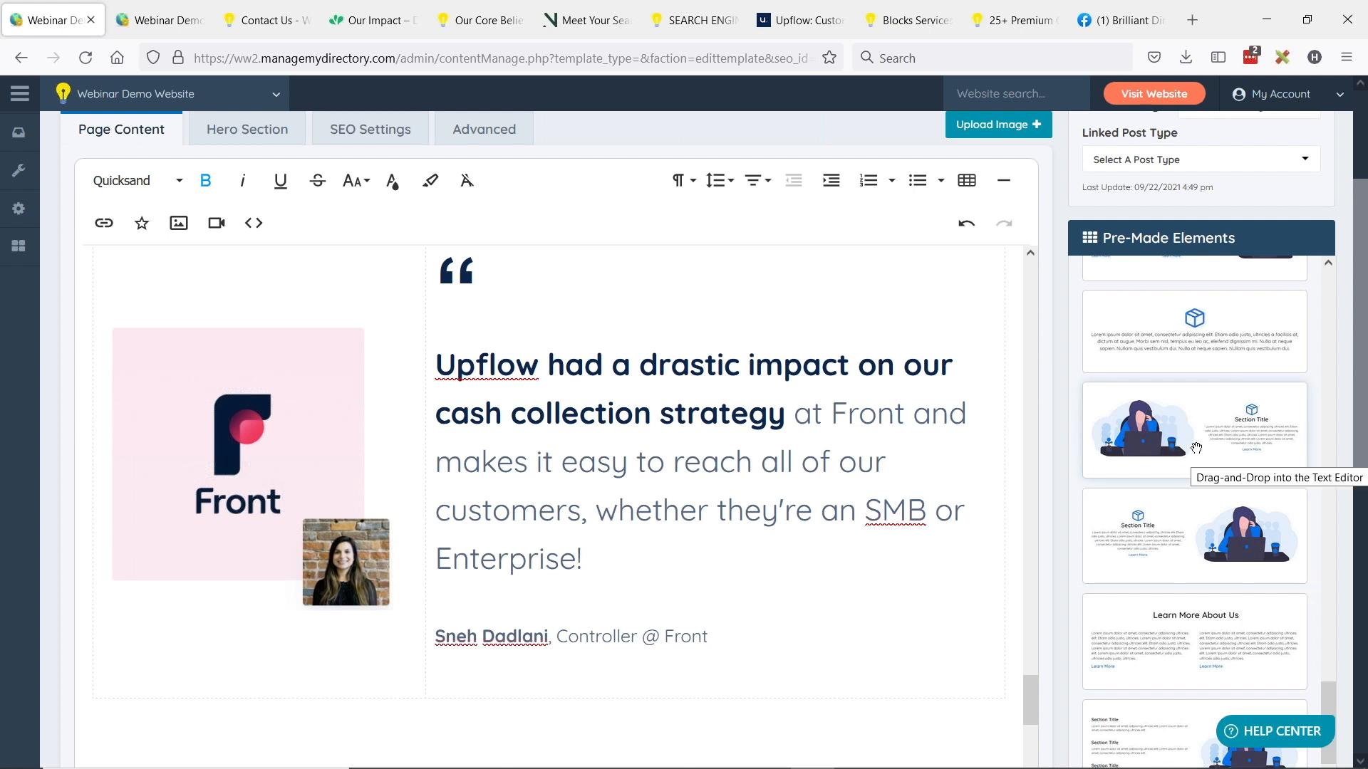
scroll(746, 454, up, 1)
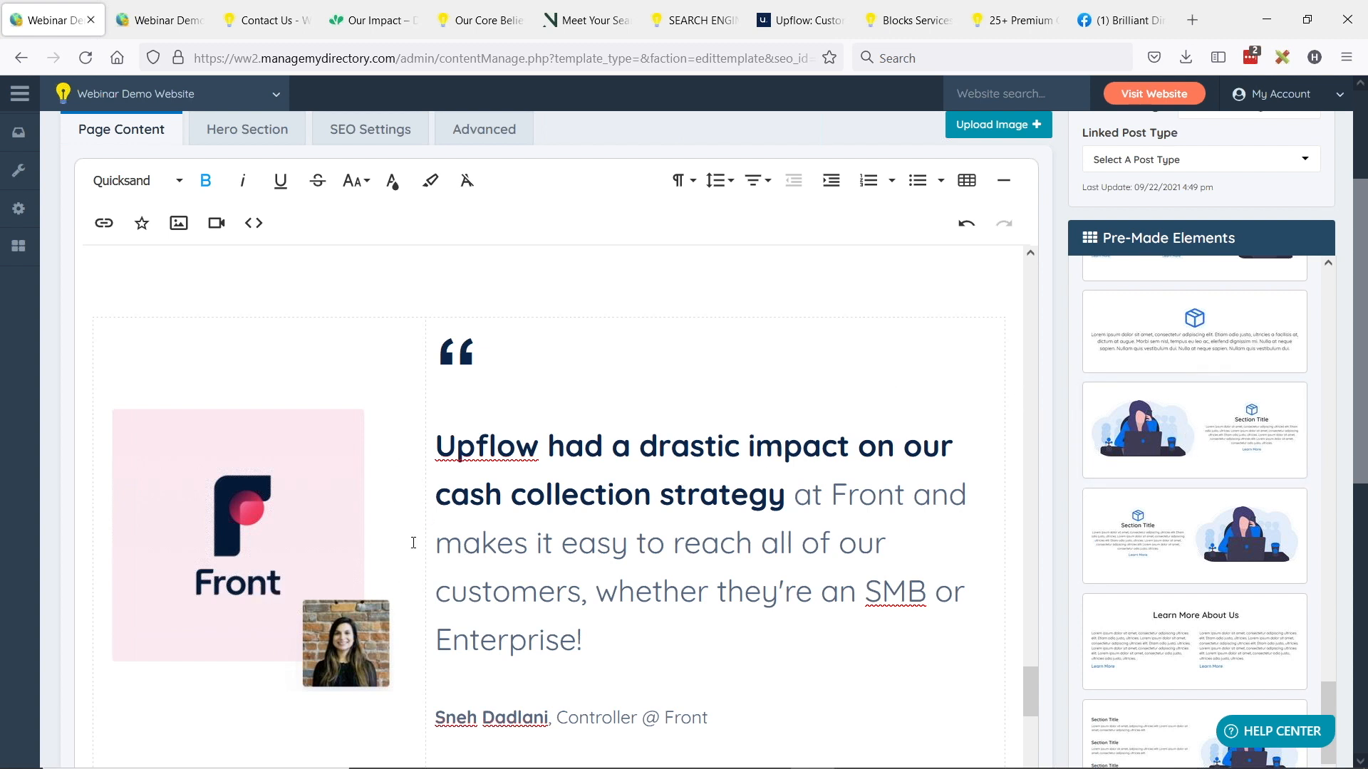
scroll(568, 431, down, 1)
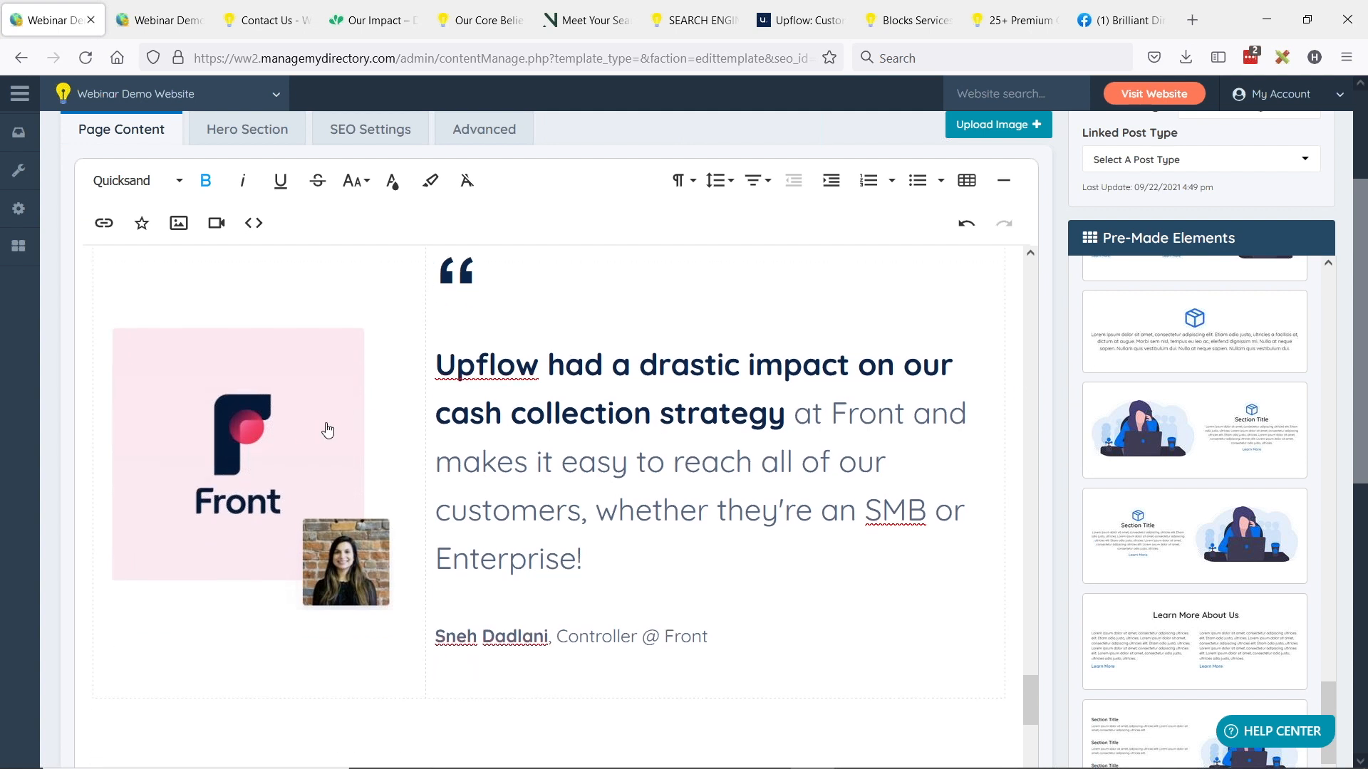
Check which large font sizes are available for the quotation mark above the Upflow testimonial, up to 96
click(445, 290)
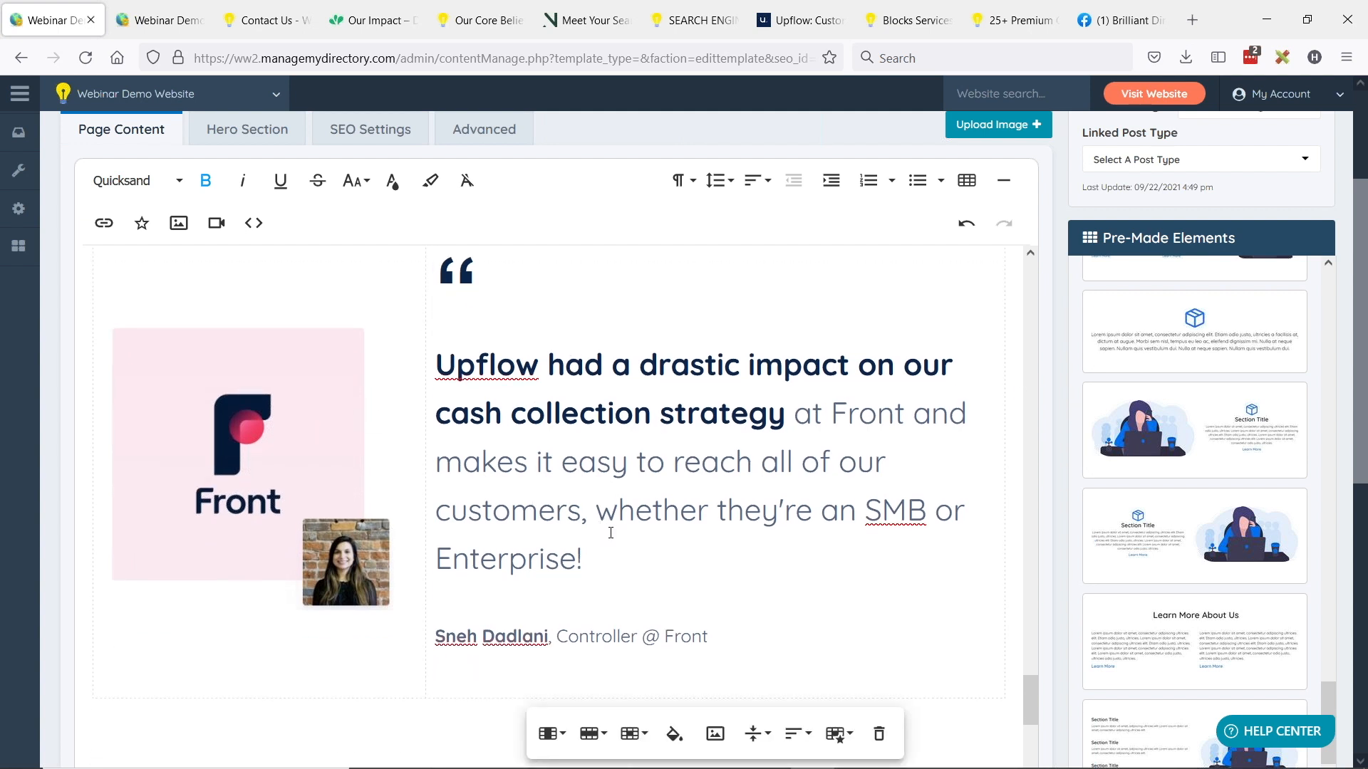
key(shift+End)
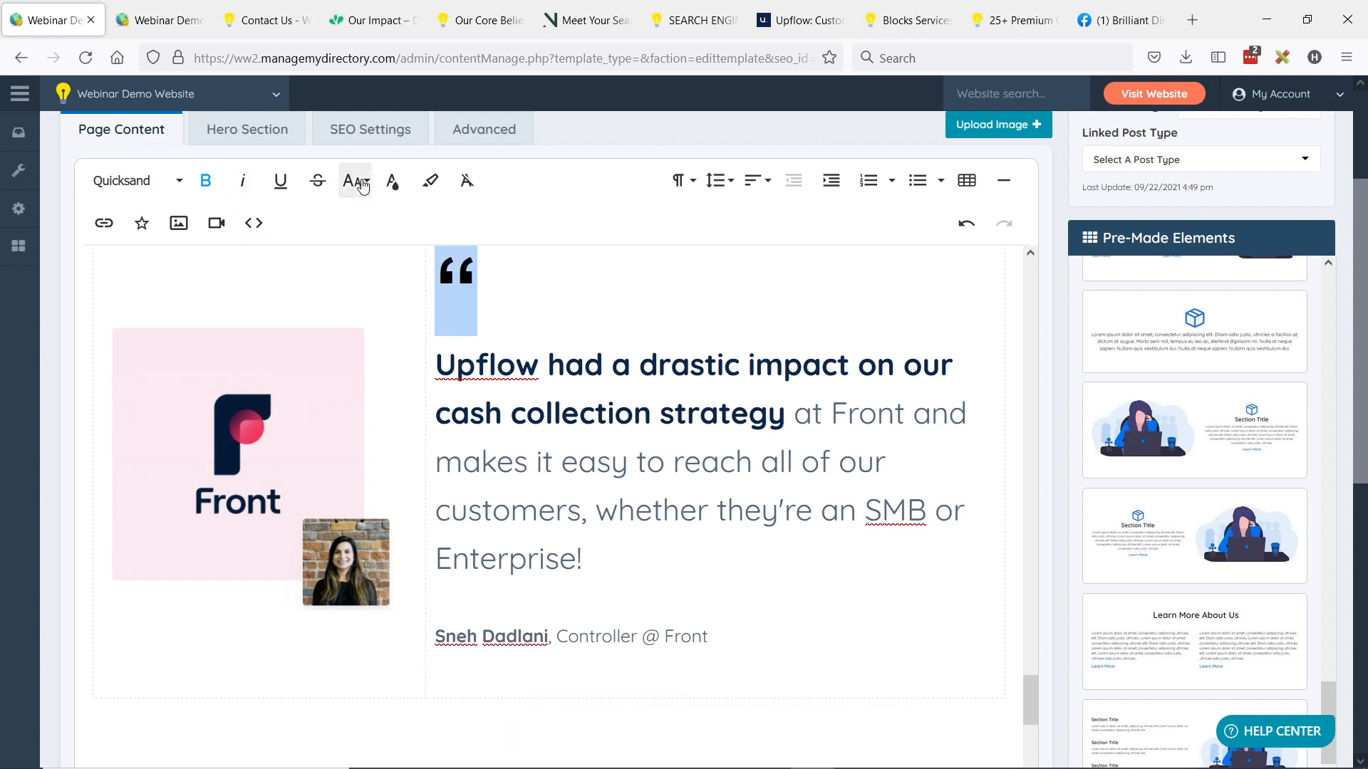
click(362, 187)
scroll(376, 303, down, 3)
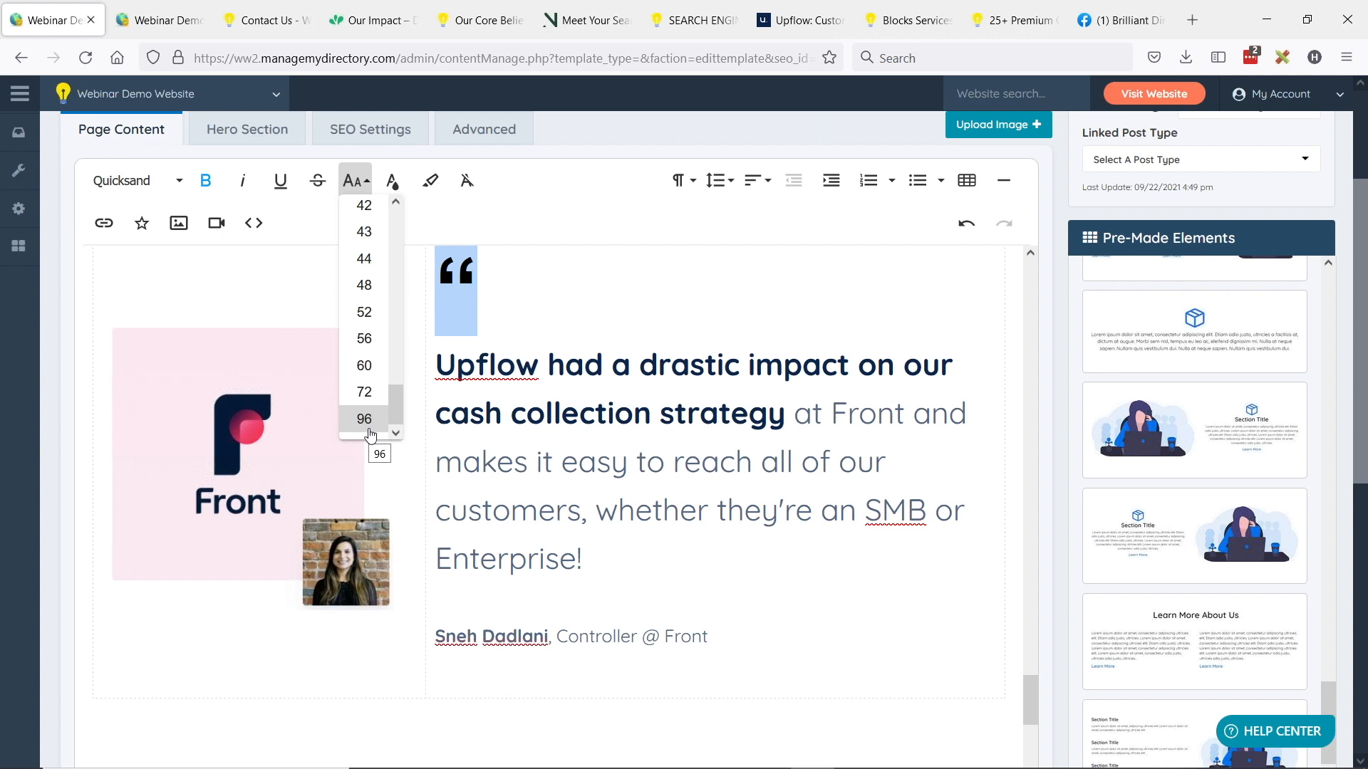
click(647, 443)
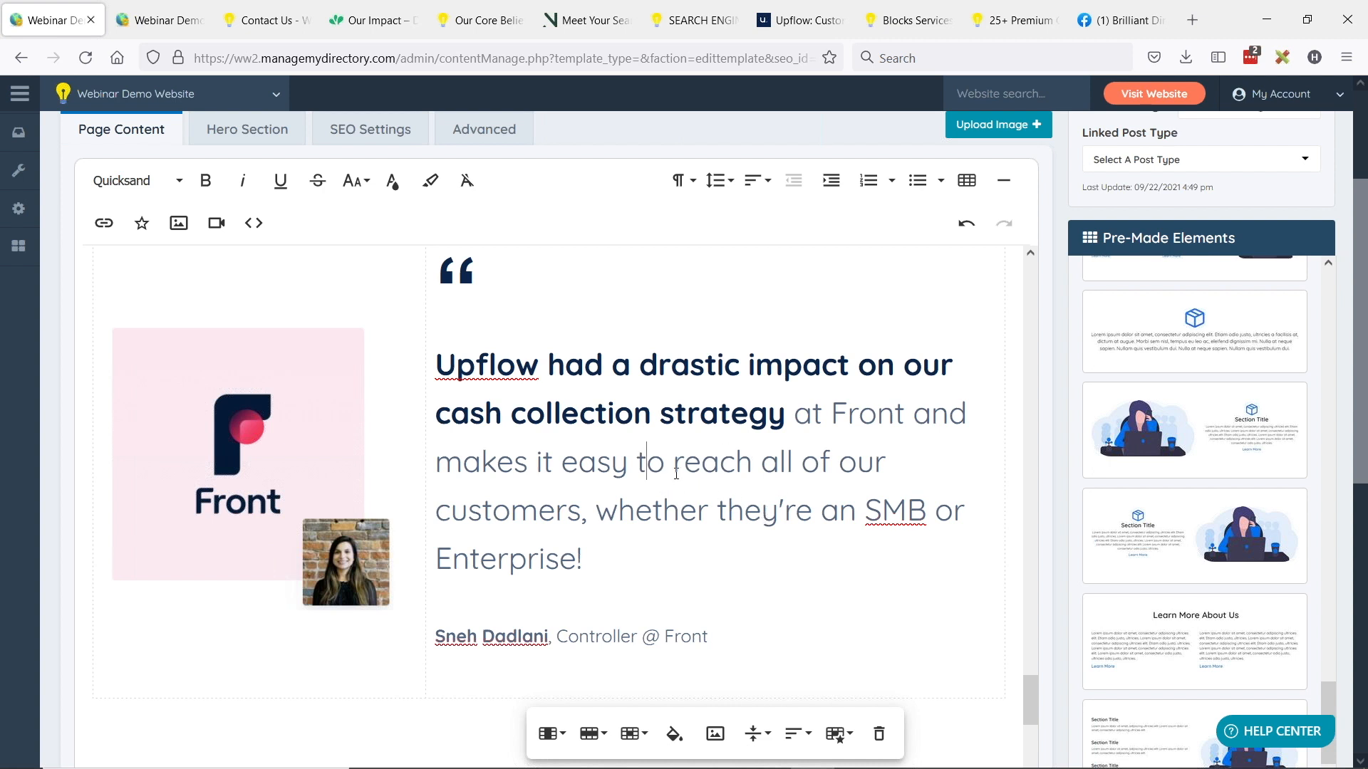
Examine the testimonial's quote text and the attribution line with the controller's name below it
scroll(676, 474, down, 1)
scroll(680, 466, up, 1)
drag(713, 633, 438, 639)
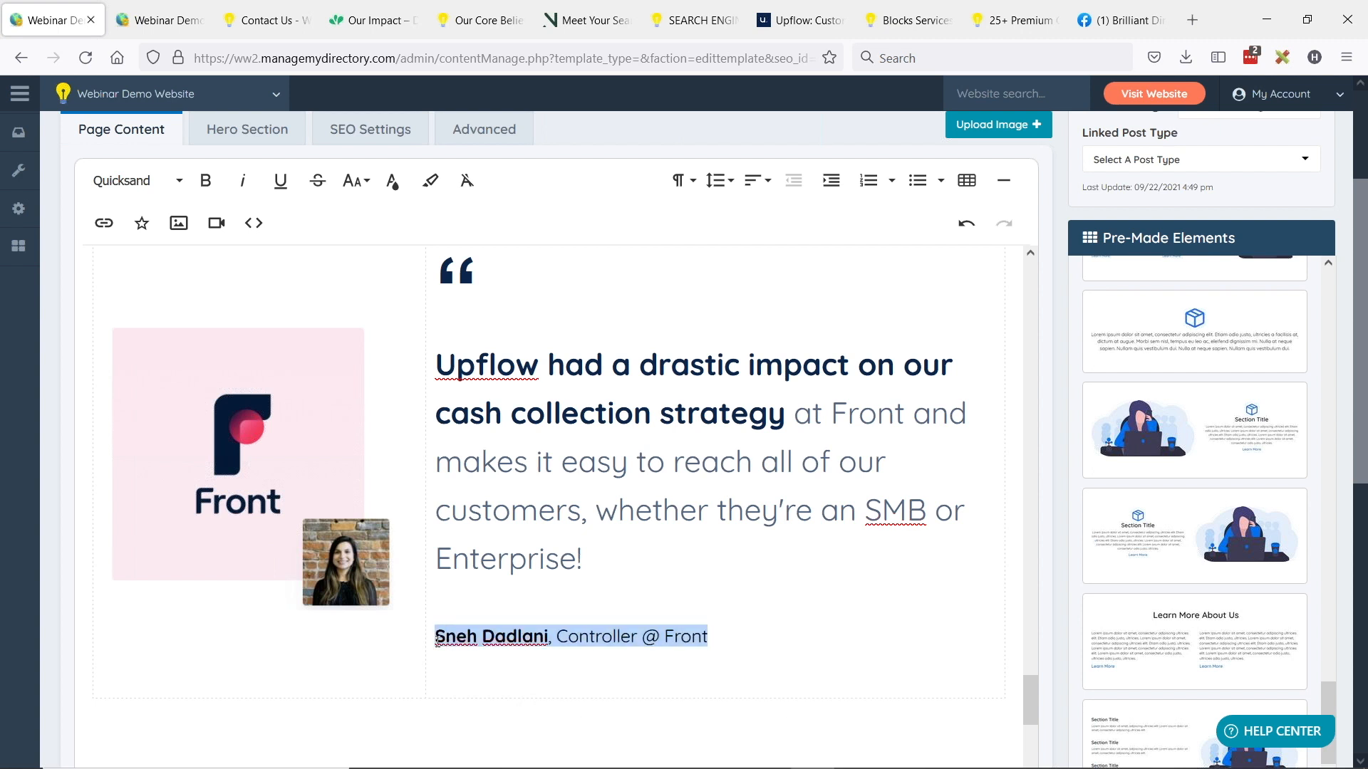
click(651, 547)
scroll(649, 474, down, 1)
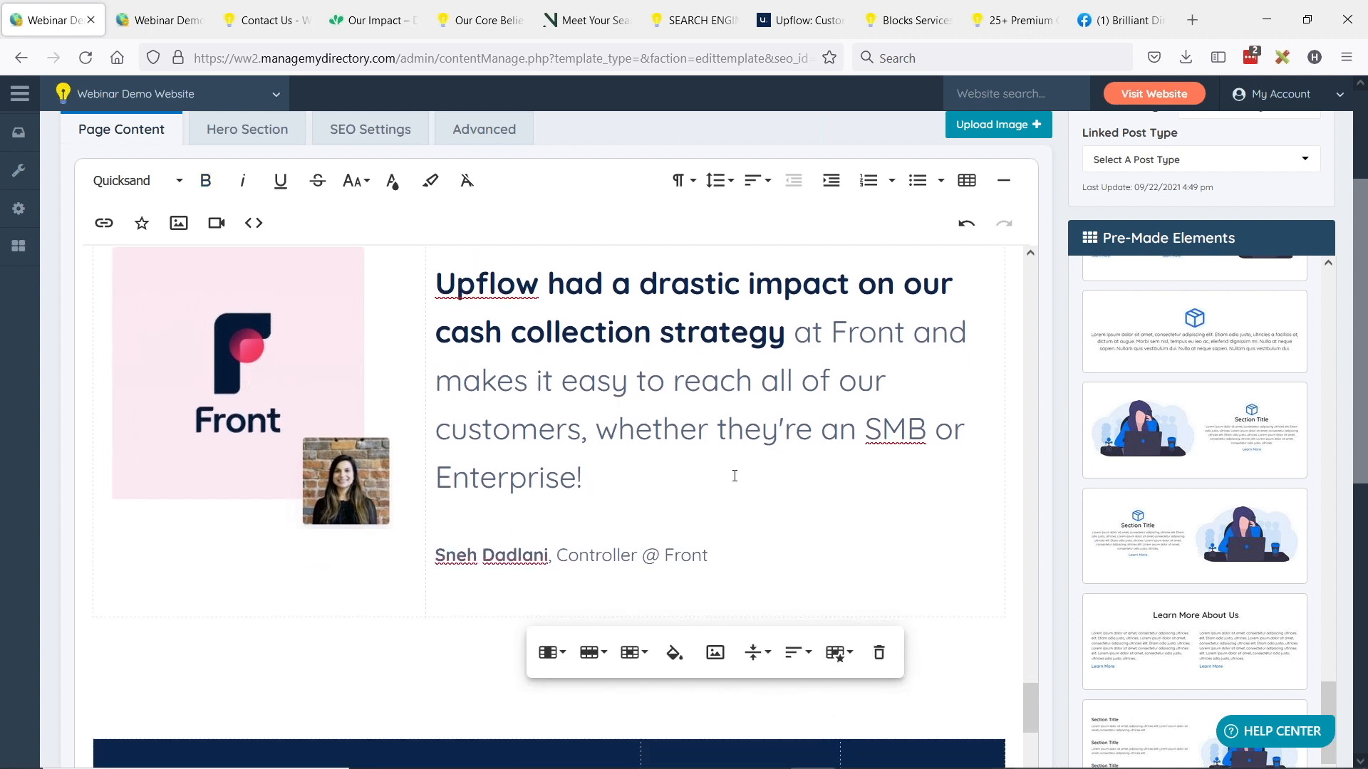
scroll(734, 476, up, 1)
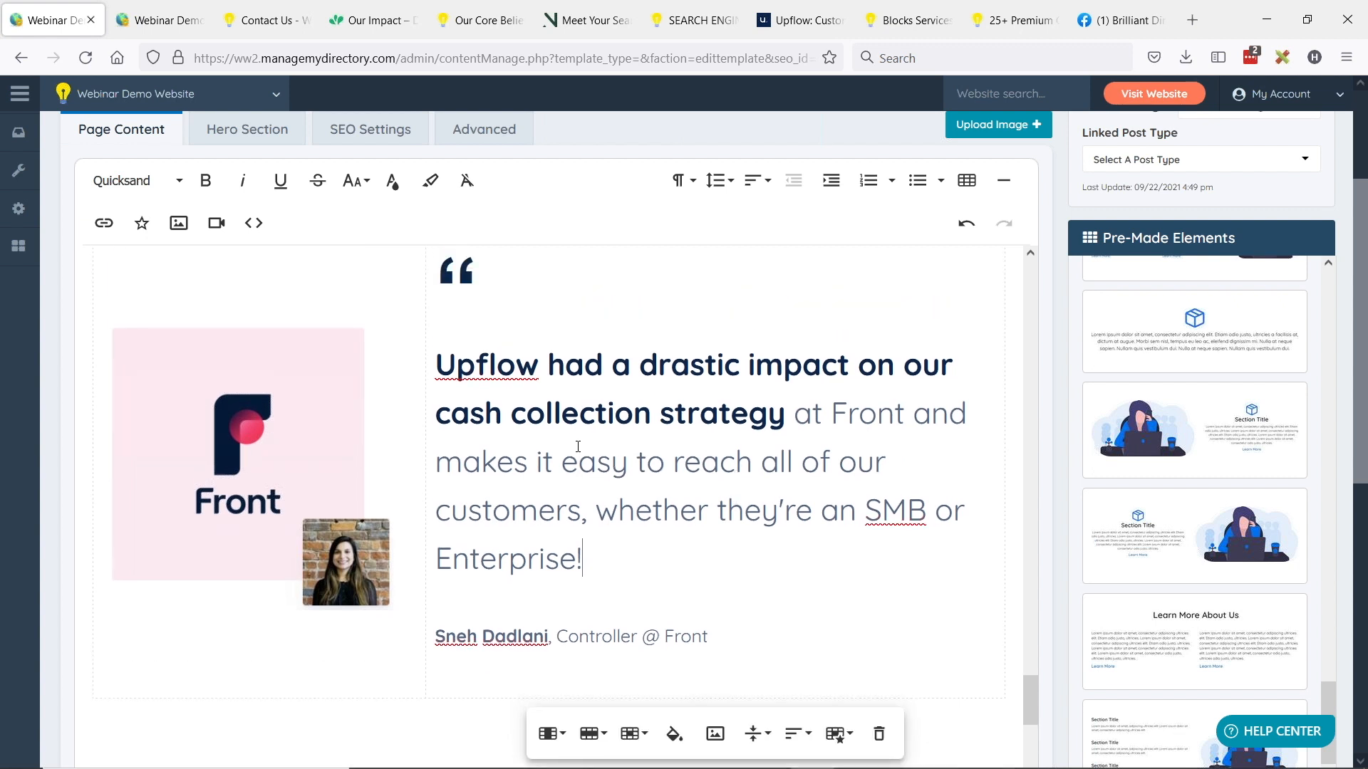
Insert the "Make a Splash with a Catchy Title" Call to Action element with the button after the title below the "Put an end to unpaid invoices" banner
scroll(573, 444, down, 6)
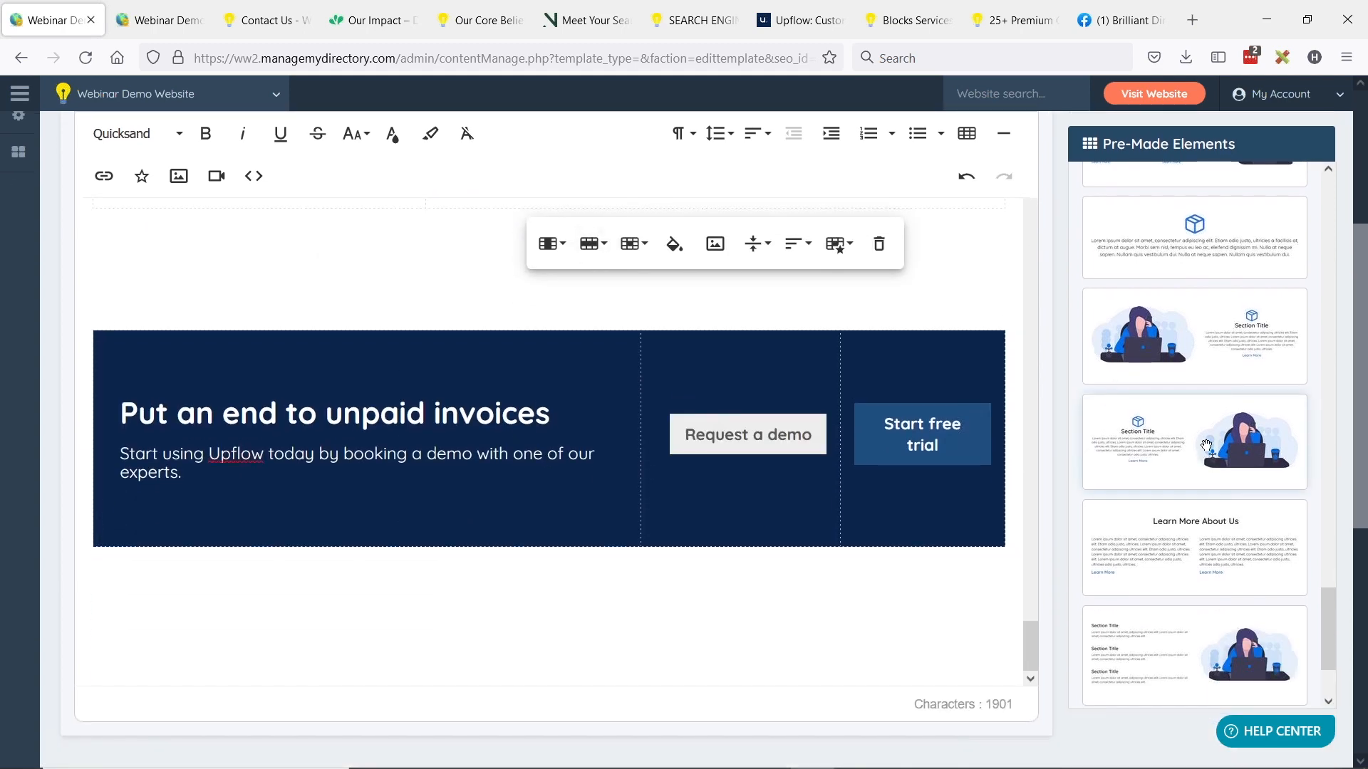
scroll(1198, 453, up, 6)
scroll(1198, 453, up, 5)
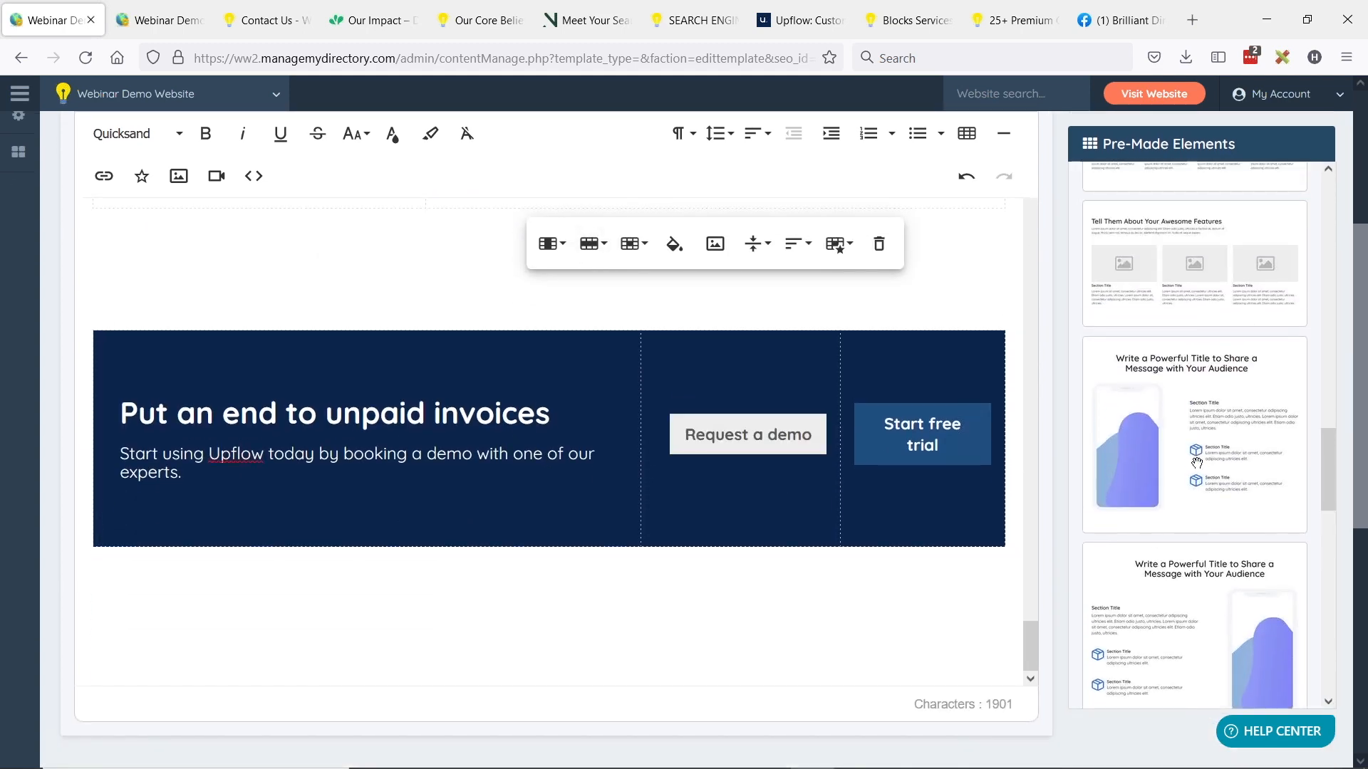
scroll(1207, 469, up, 5)
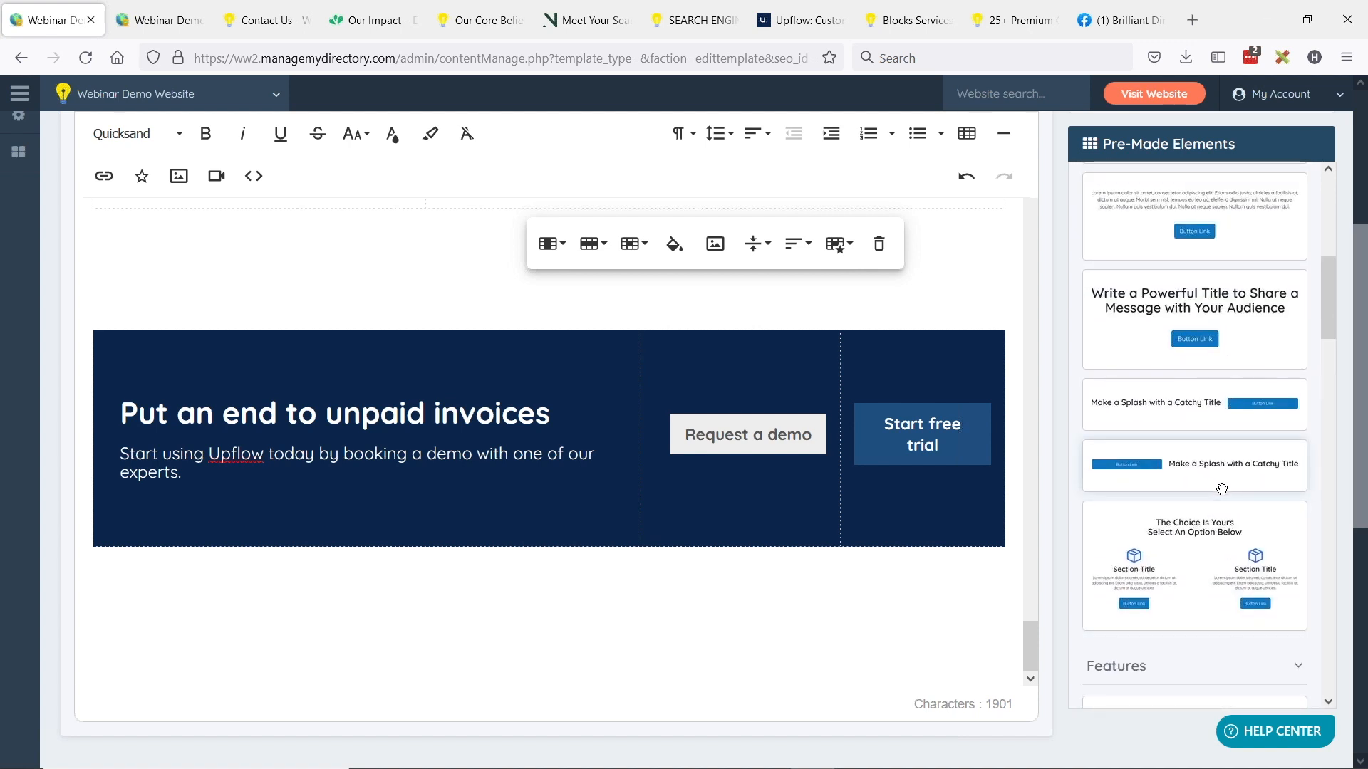
drag(1209, 405, 560, 607)
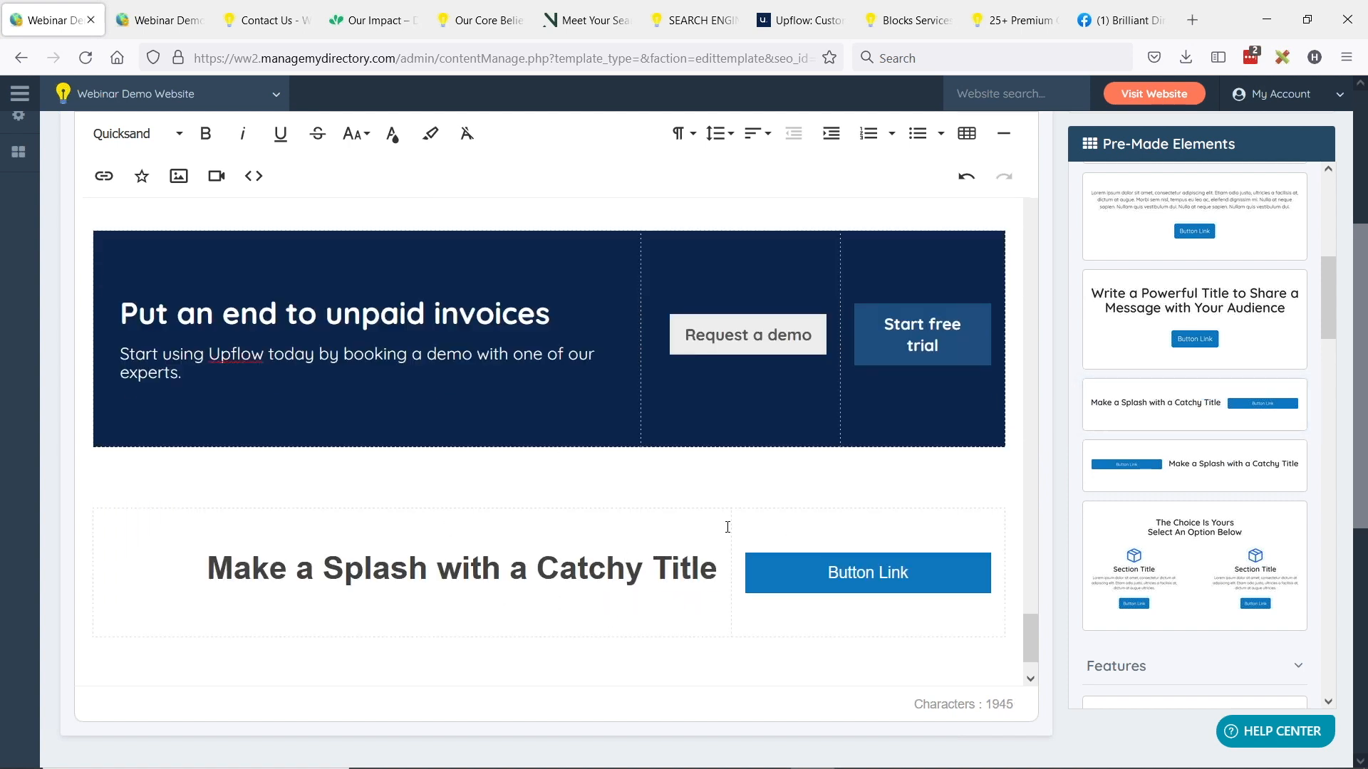
Align the new element's column divider with the banner's first divider and insert a column after the button column
drag(734, 527, 640, 528)
click(886, 525)
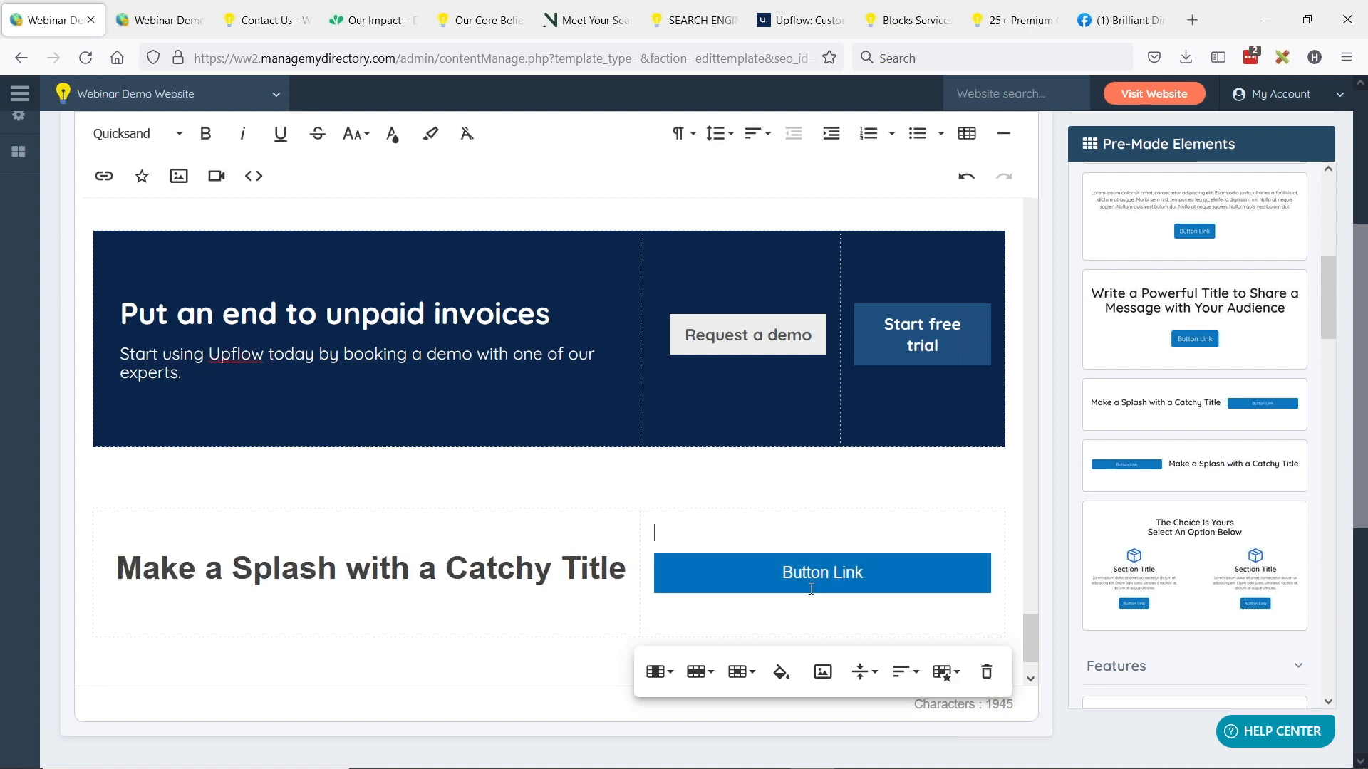
click(682, 671)
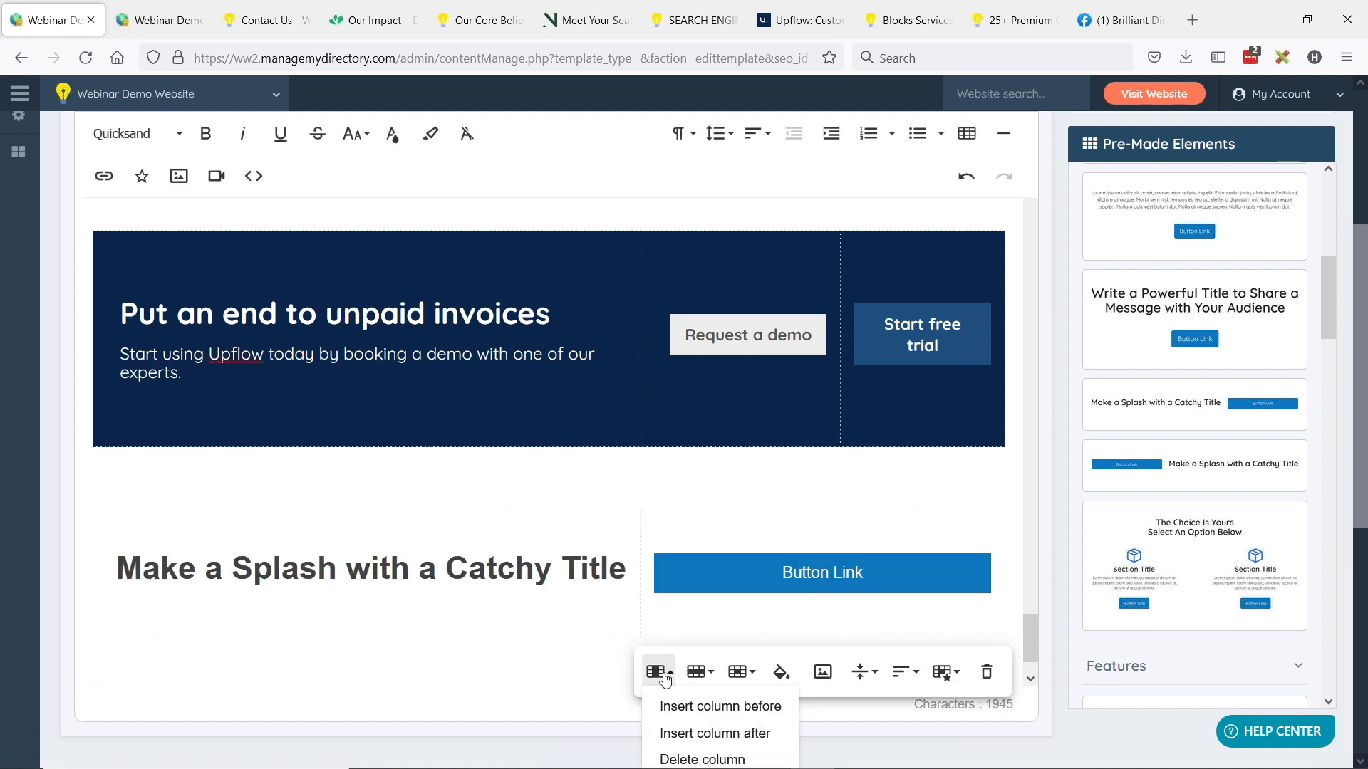
click(720, 733)
Add a Button Link element to the empty third column of the "Make a Splash with a Catchy Title" row
click(802, 568)
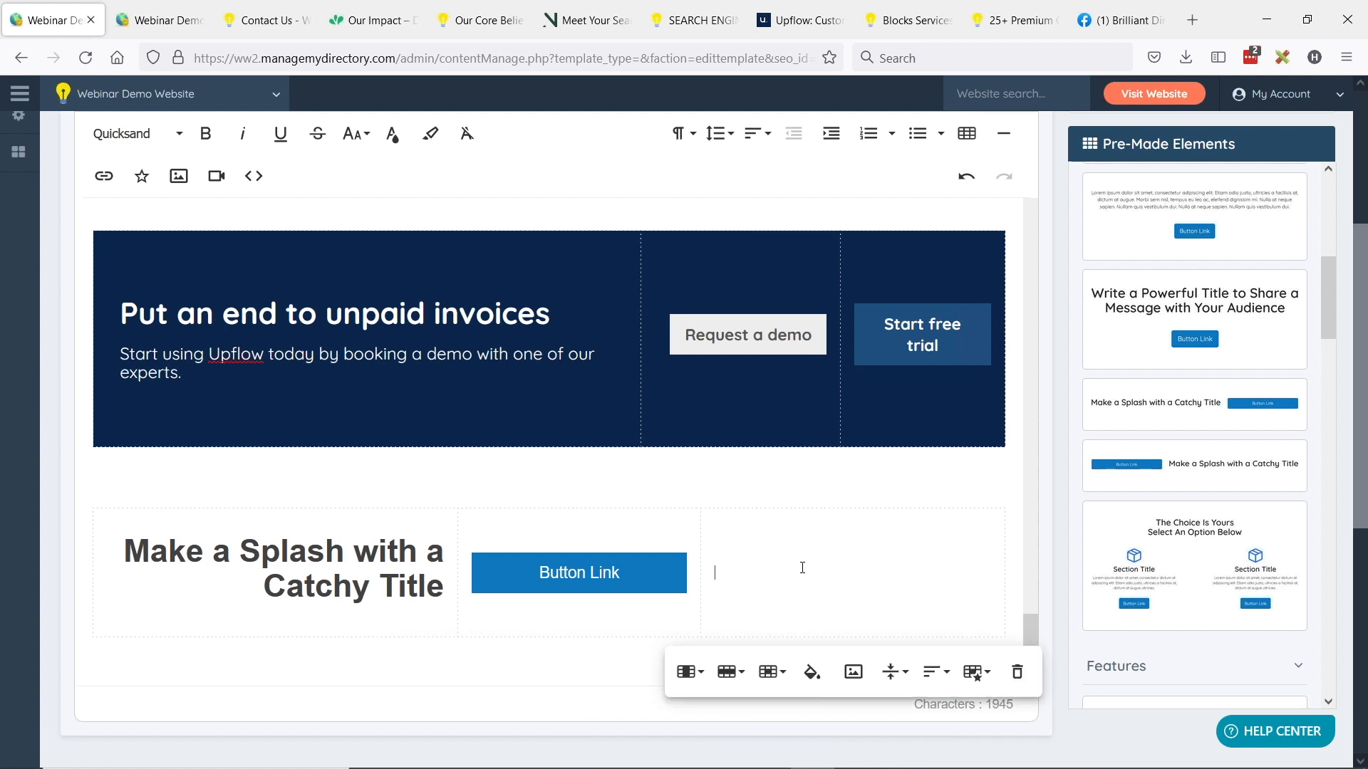
scroll(1190, 391, up, 8)
click(1173, 326)
drag(1162, 463, 799, 664)
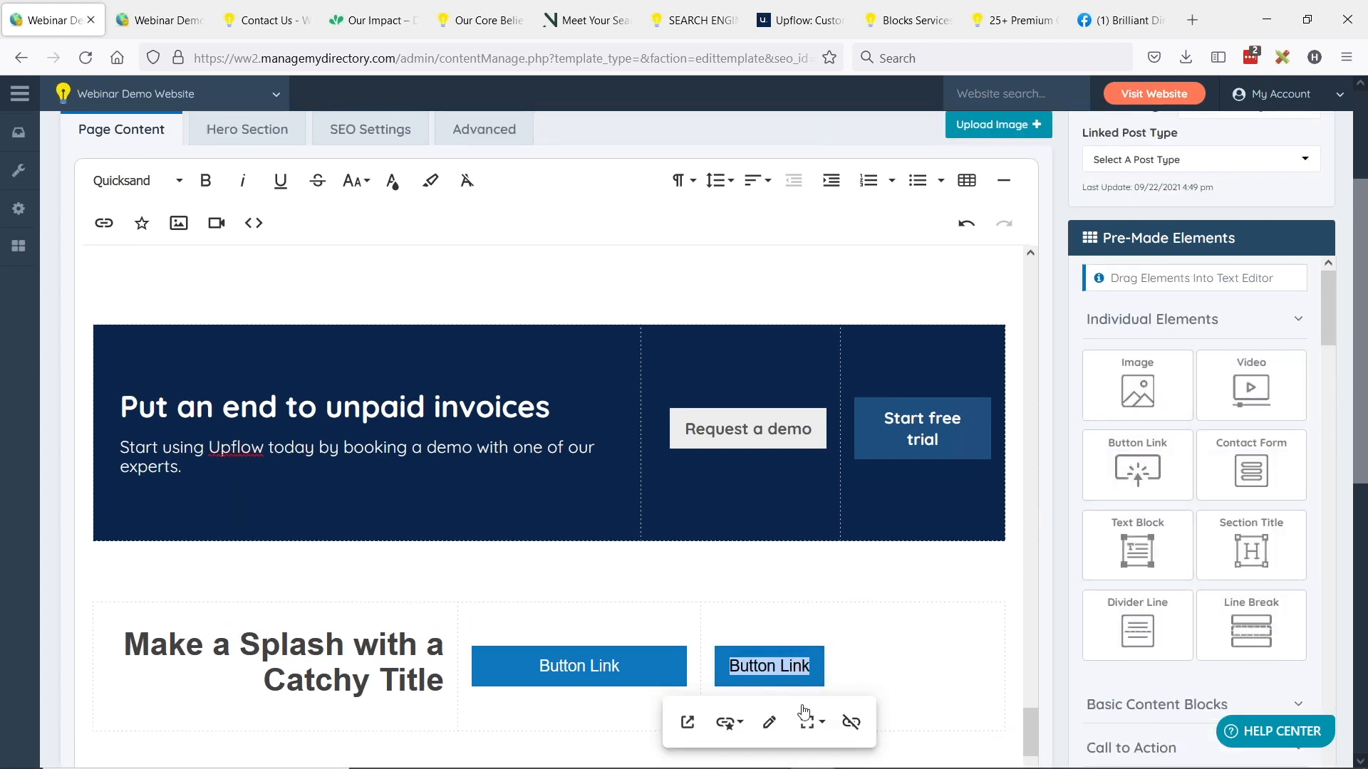
Make the new button in the third column full width and give it the Button Default style
scroll(811, 722, down, 2)
click(813, 646)
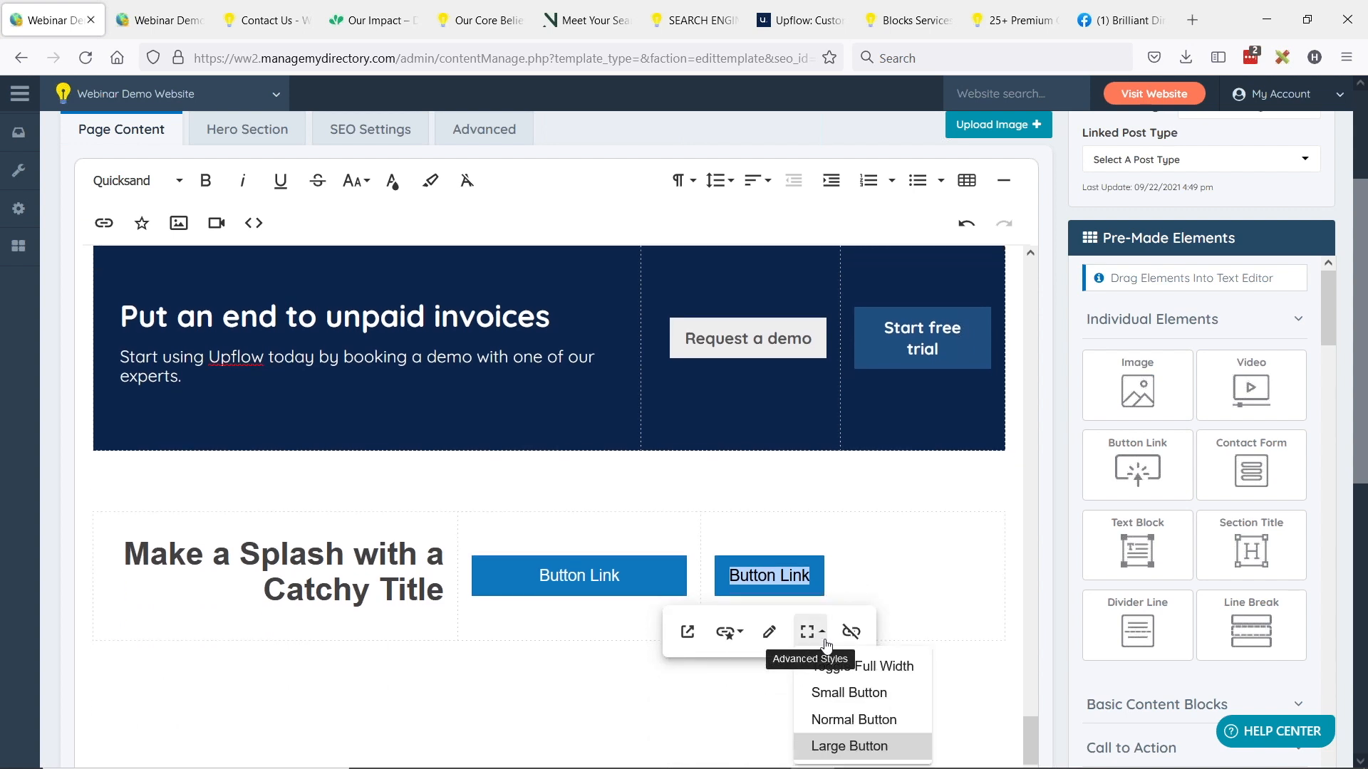
click(830, 663)
click(745, 640)
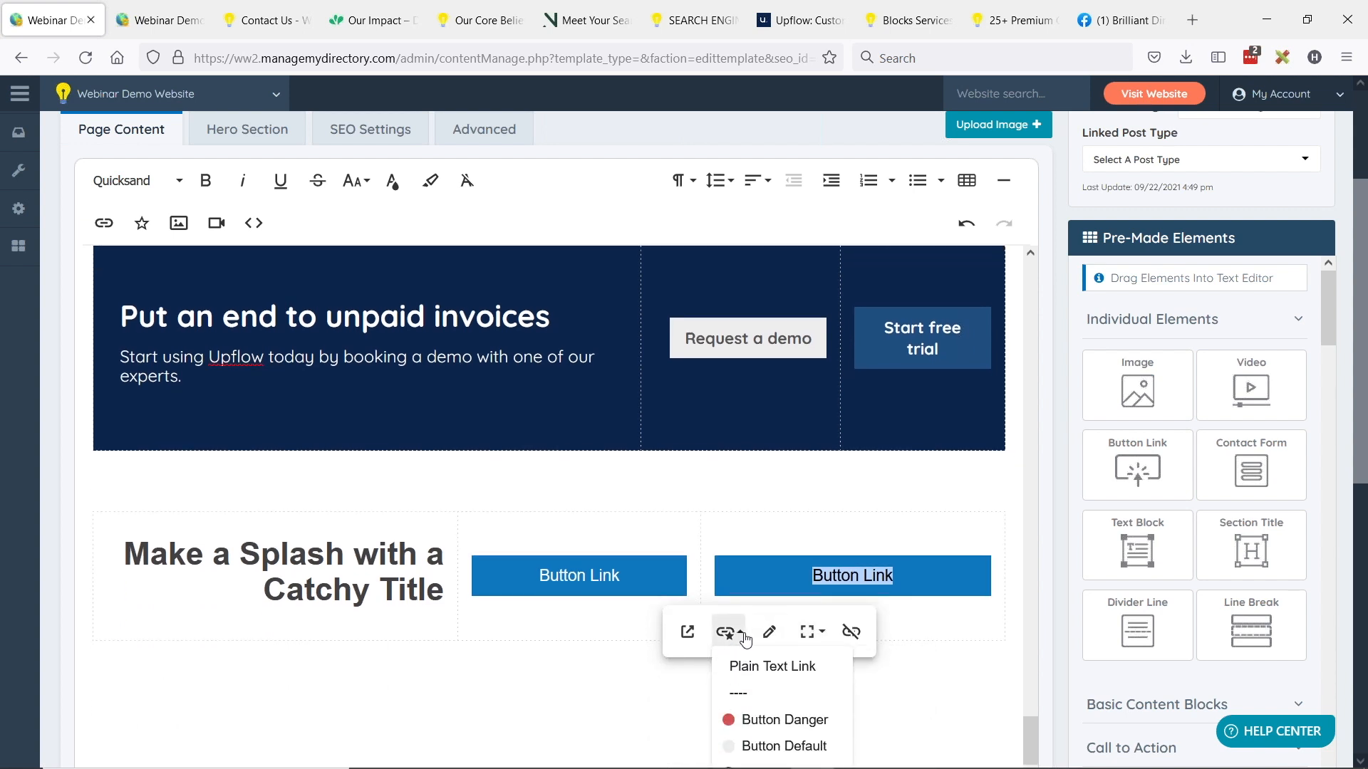
click(802, 748)
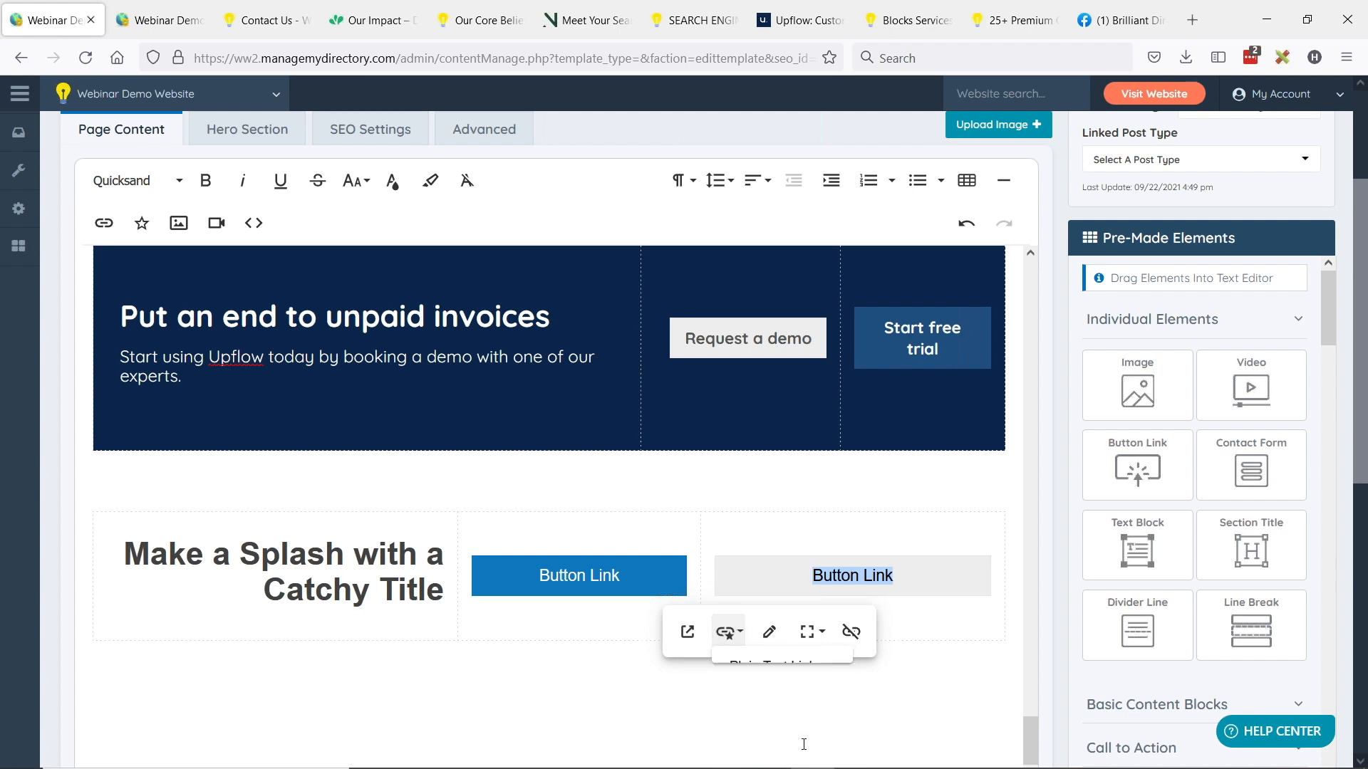
click(784, 516)
scroll(331, 442, down, 1)
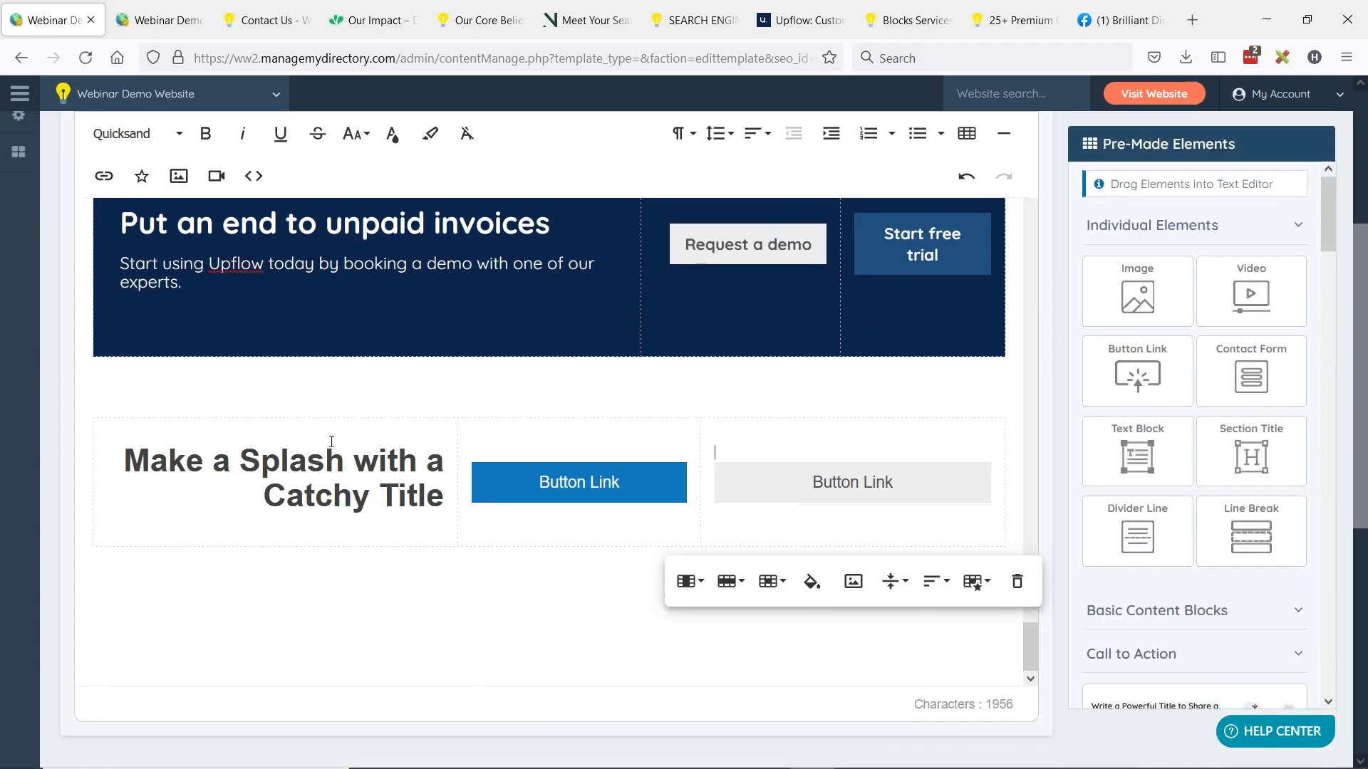
Align both column dividers of the "Make a Splash with a Catchy Title" row with the dividers of the "Put an end to unpaid invoices" banner
click(321, 478)
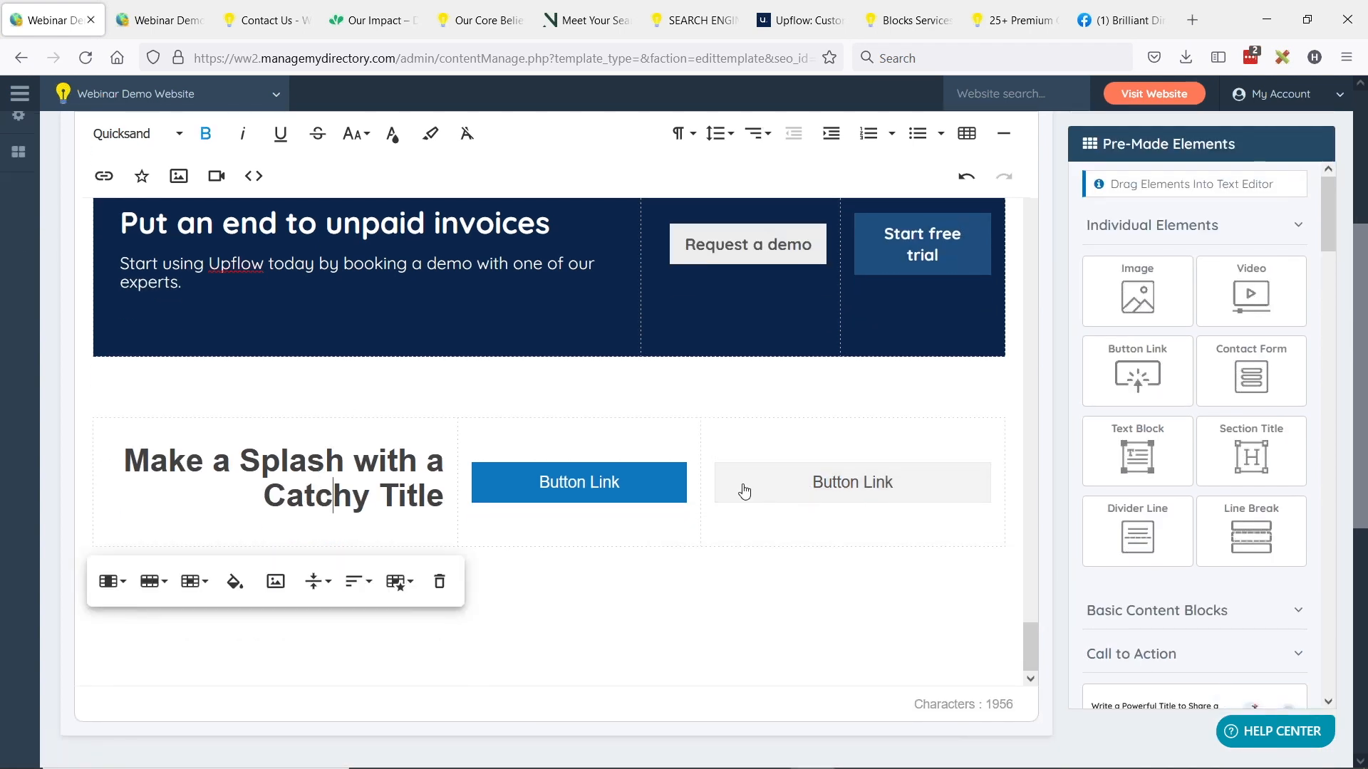
drag(702, 442, 741, 436)
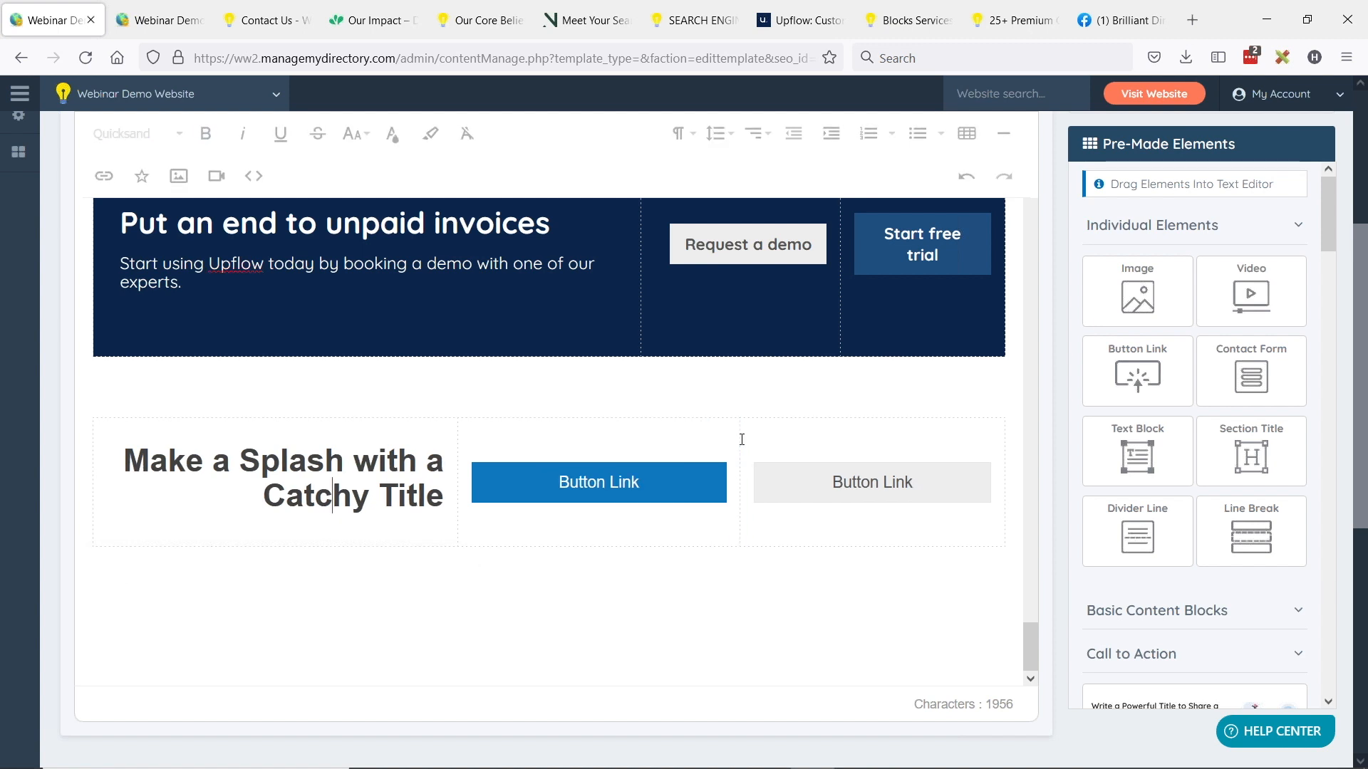
drag(457, 430, 517, 433)
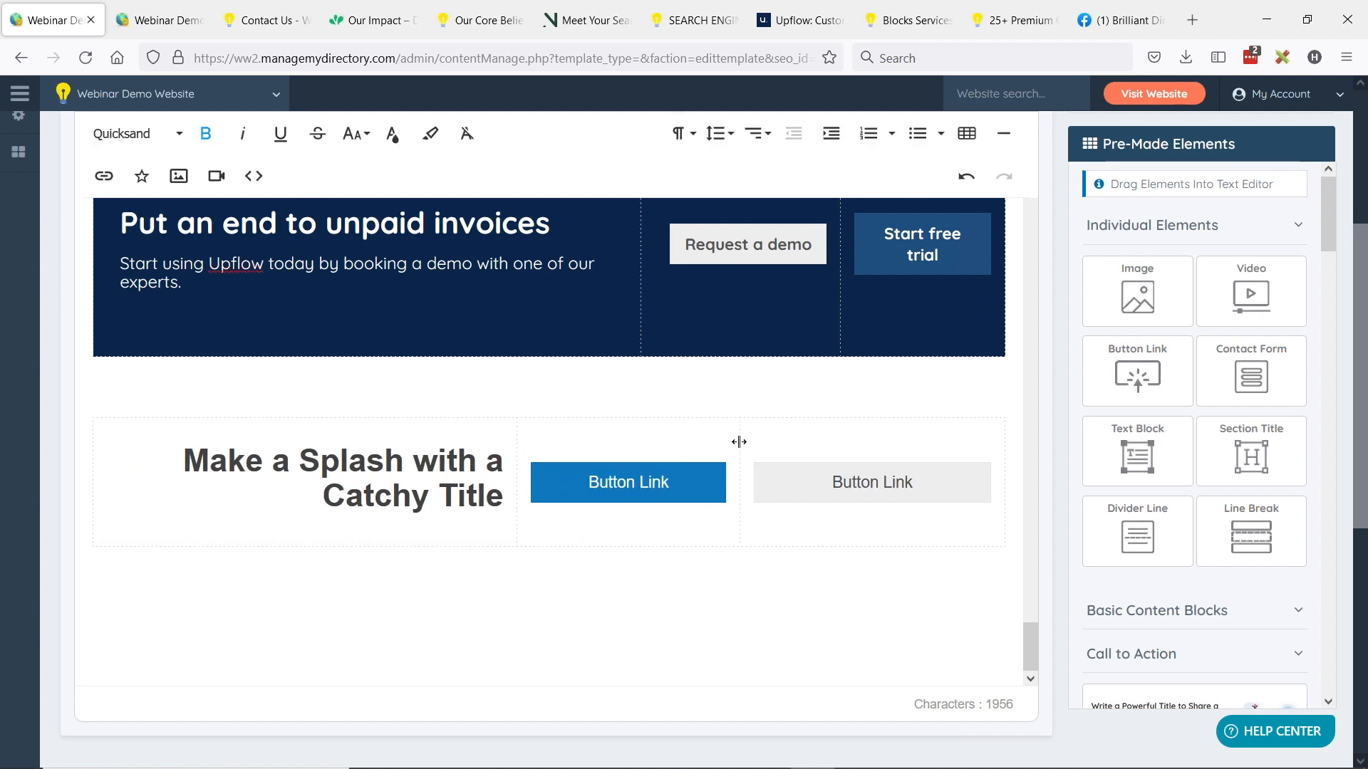
drag(755, 440, 840, 434)
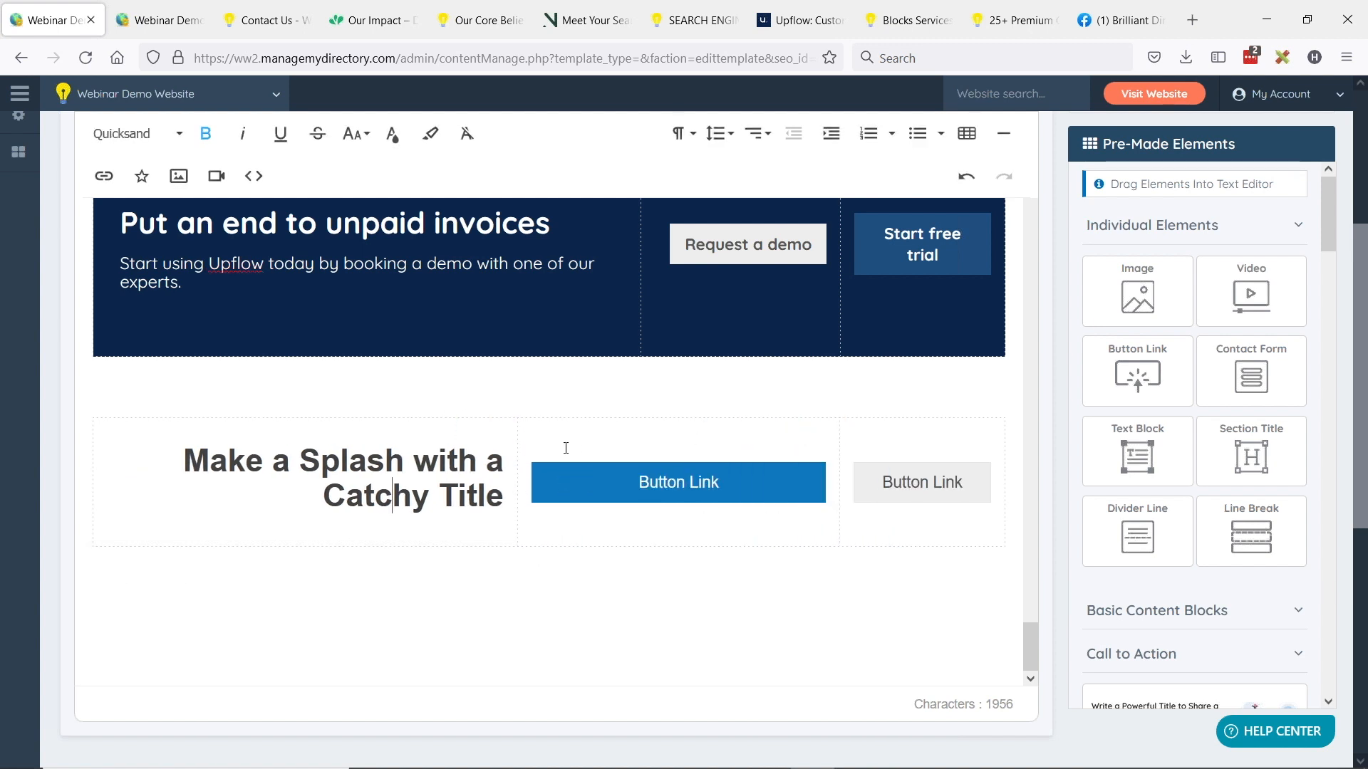
drag(514, 436, 641, 434)
click(796, 558)
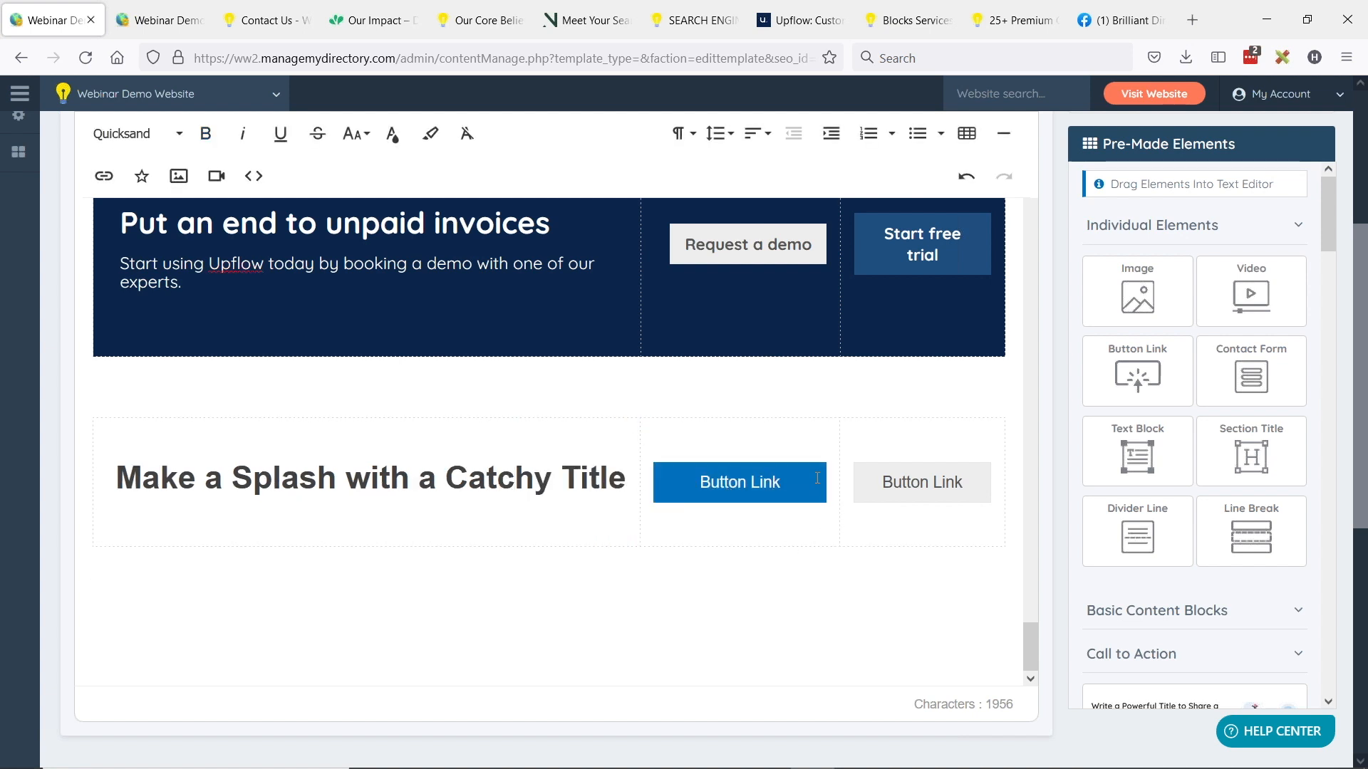
Fill all three cells of the "Make a Splash with a Catchy Title" row with the dark slate-blue background color
click(727, 535)
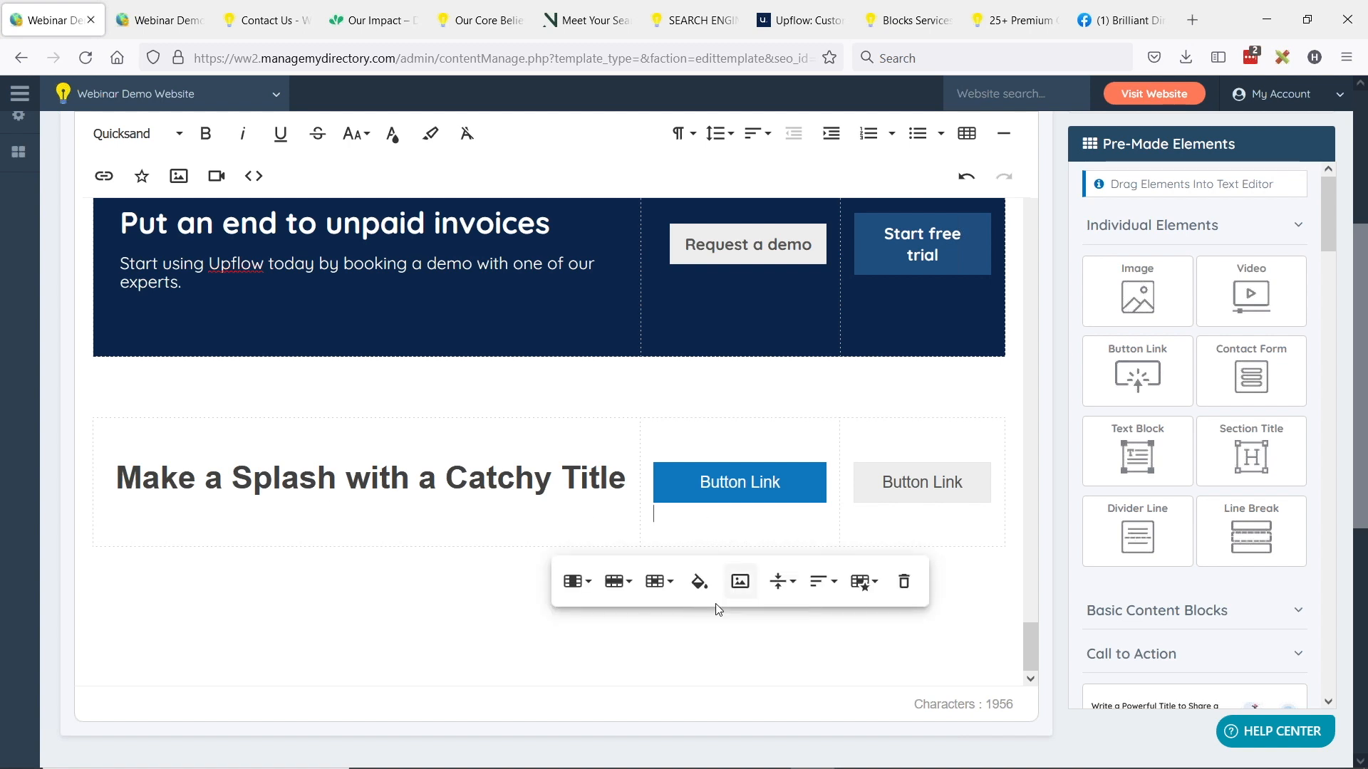
click(699, 582)
click(800, 633)
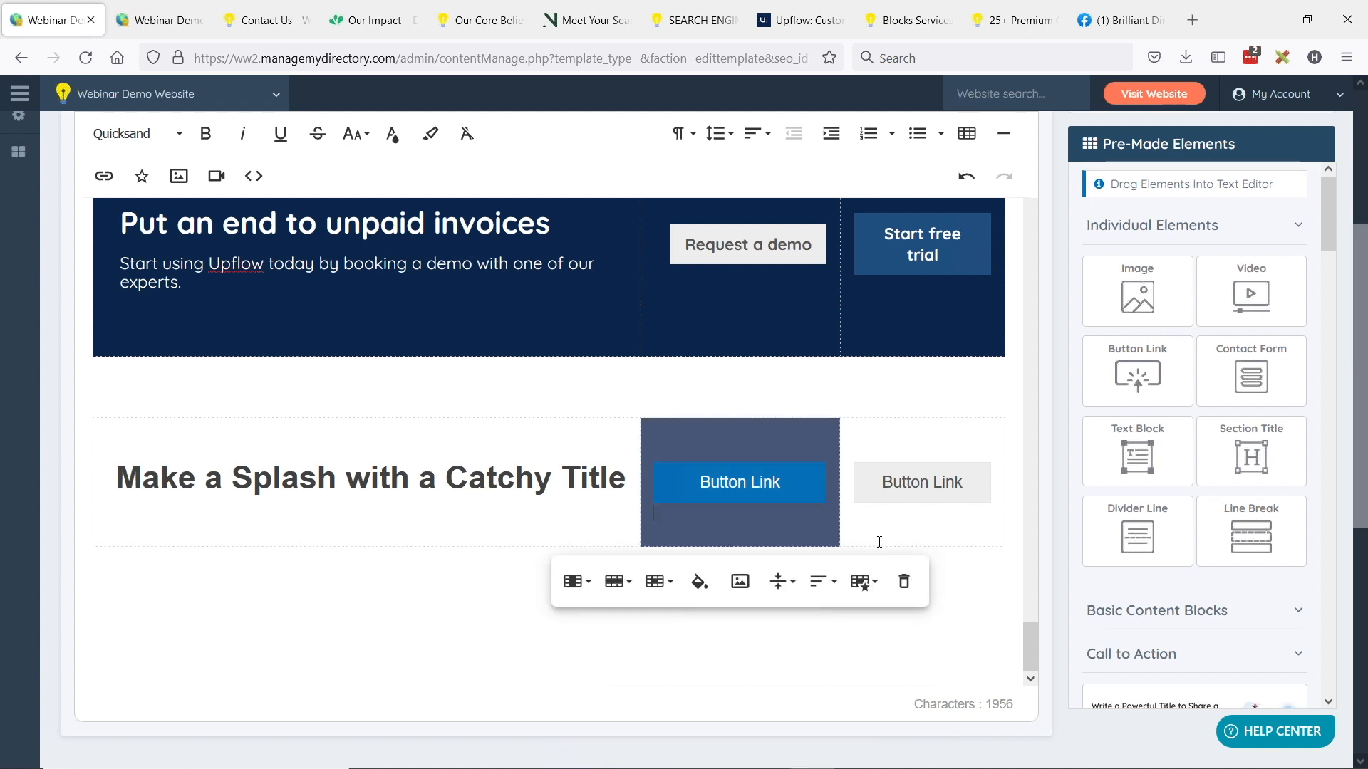
click(879, 543)
click(880, 582)
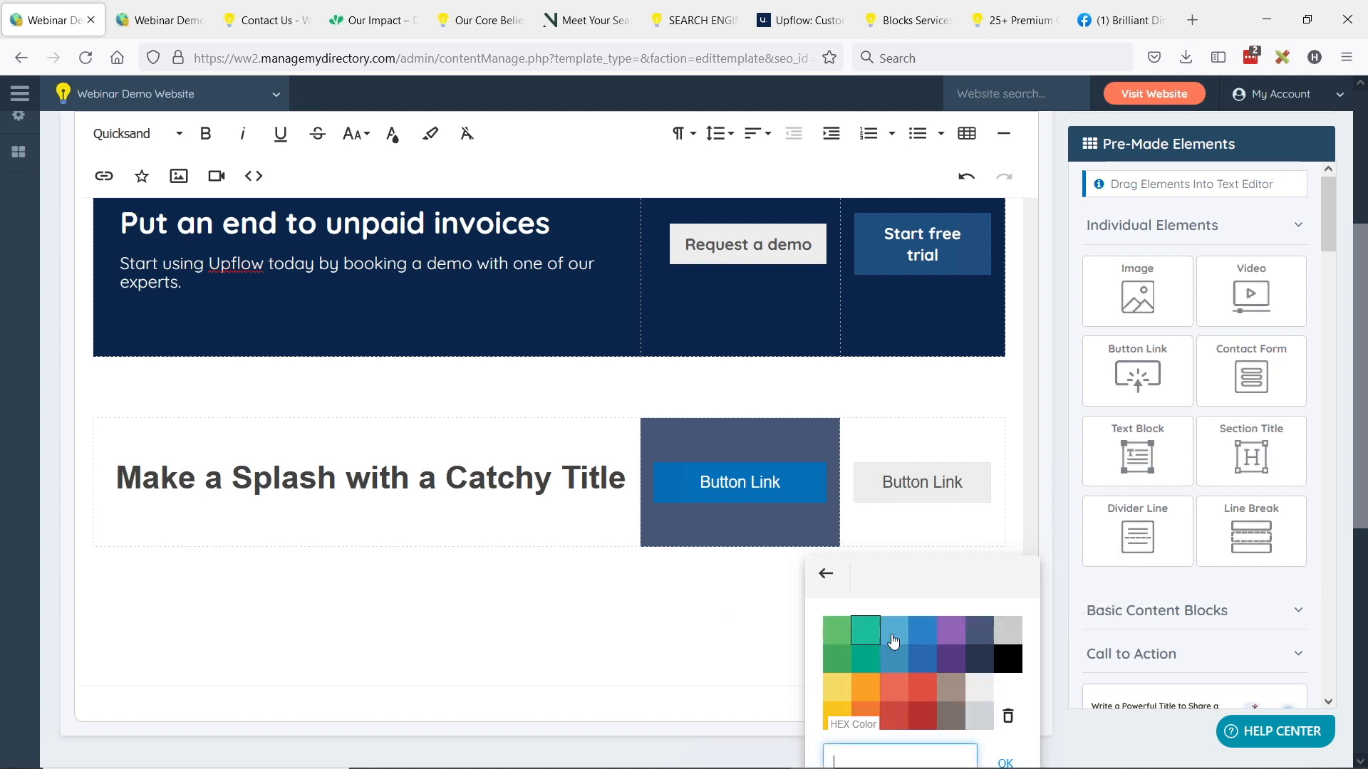
click(978, 634)
click(548, 540)
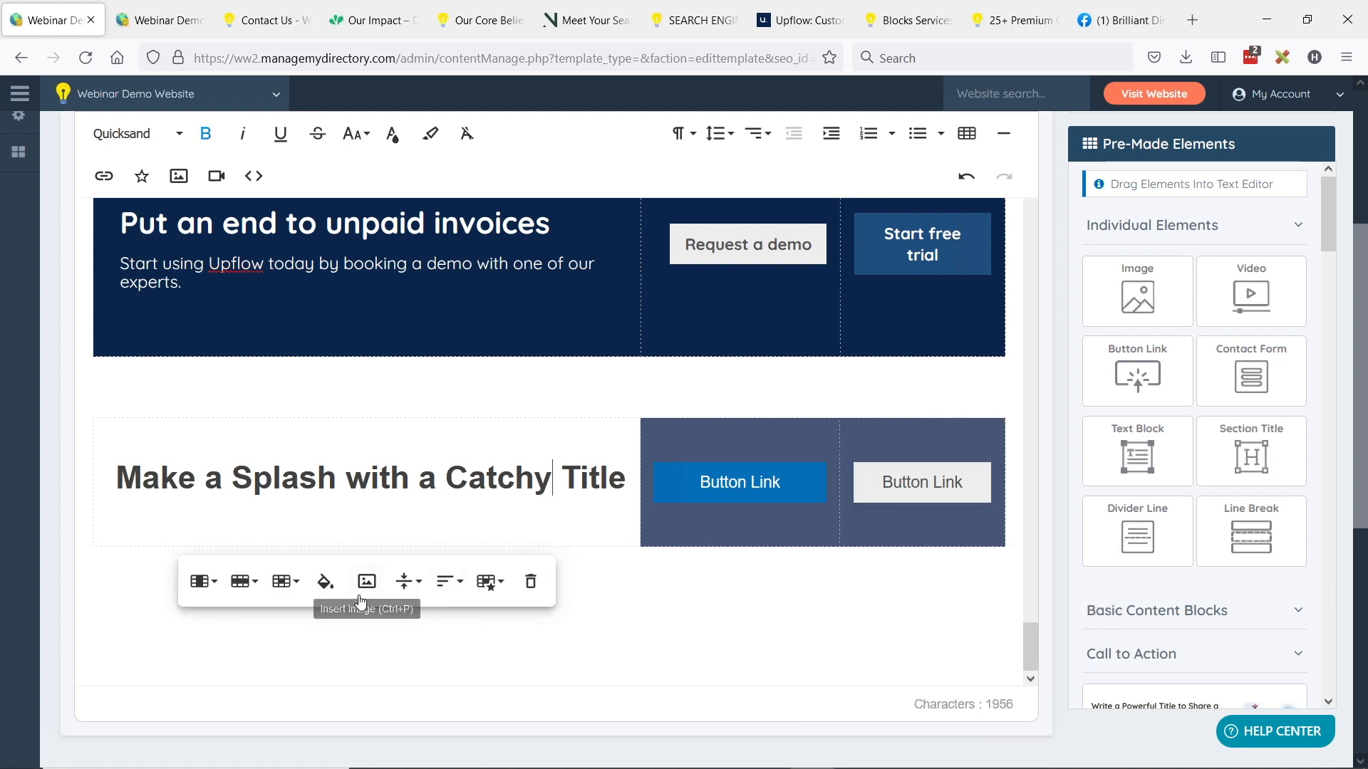
click(326, 583)
click(424, 633)
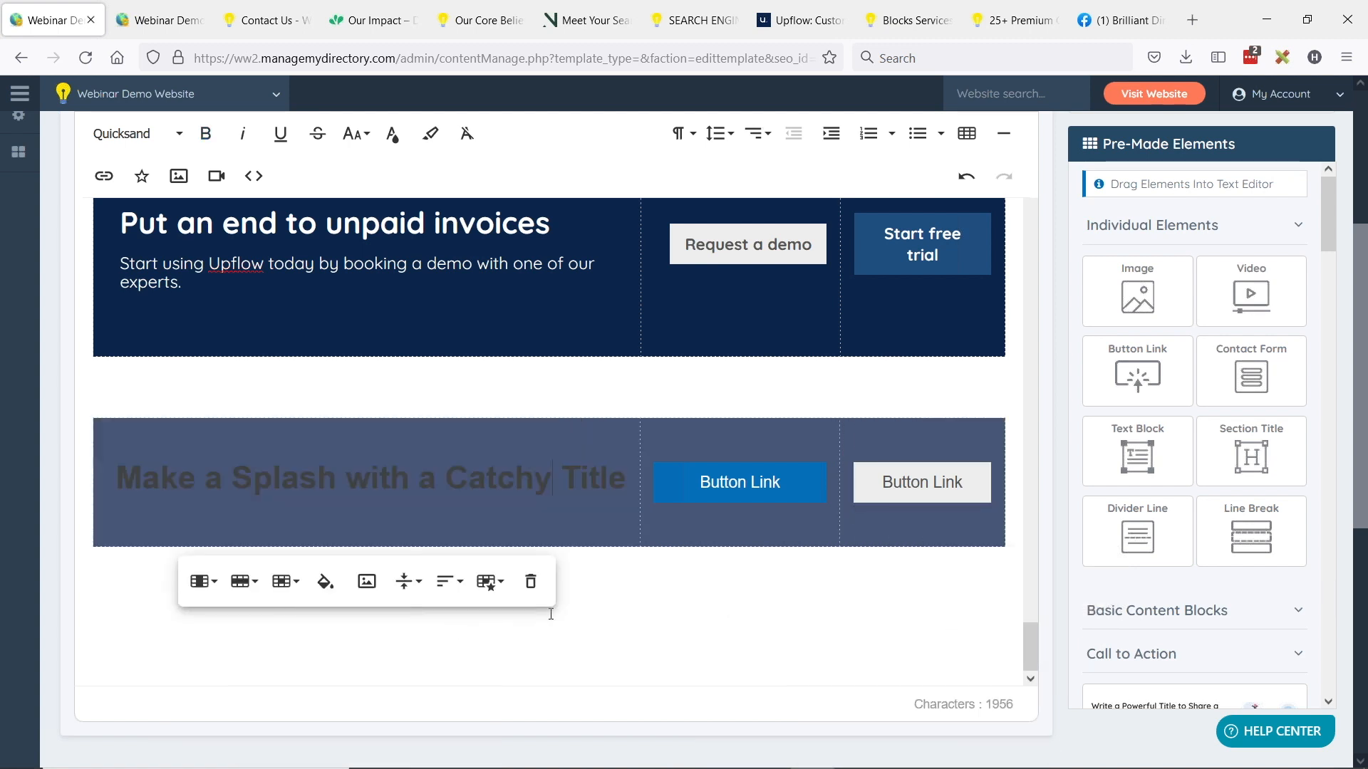
Set the text color of the "Make a Splash with a Catchy Title" heading to white
triple_click(275, 481)
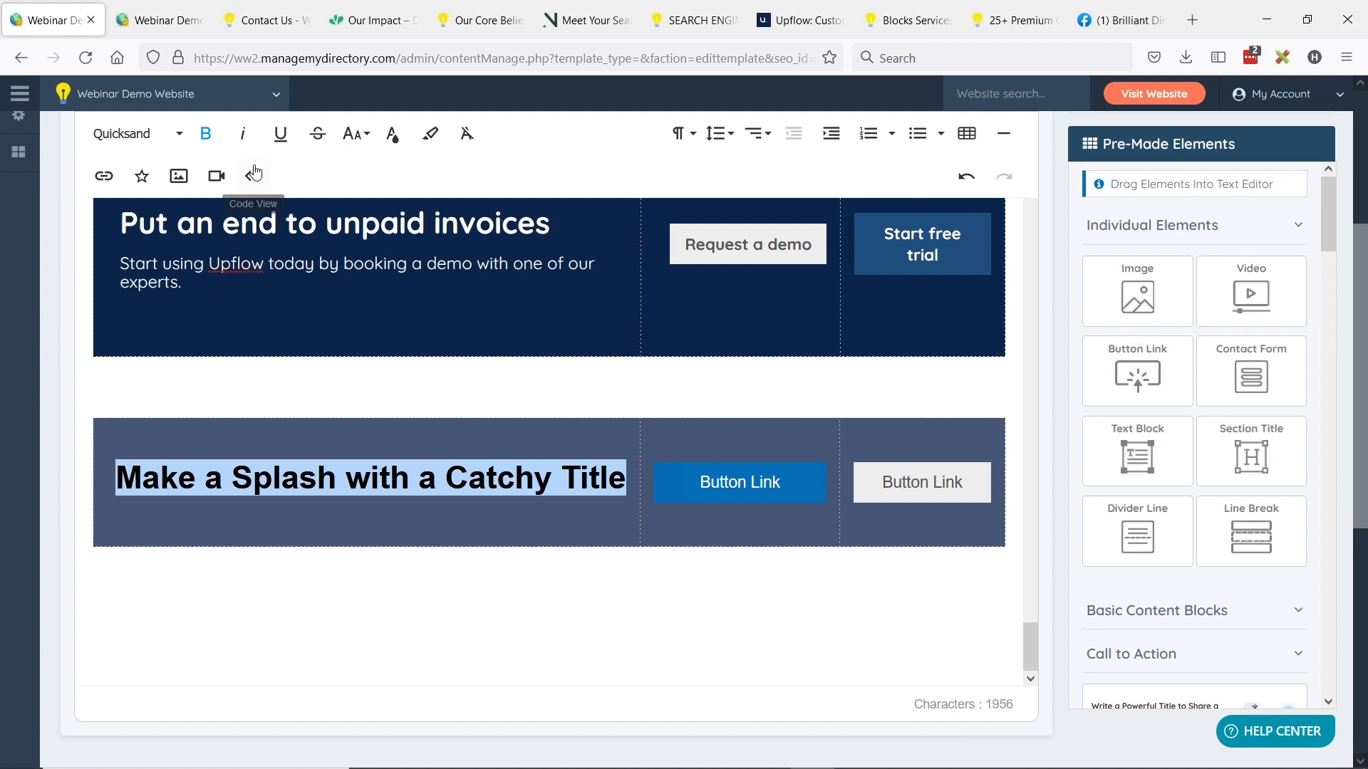
click(356, 134)
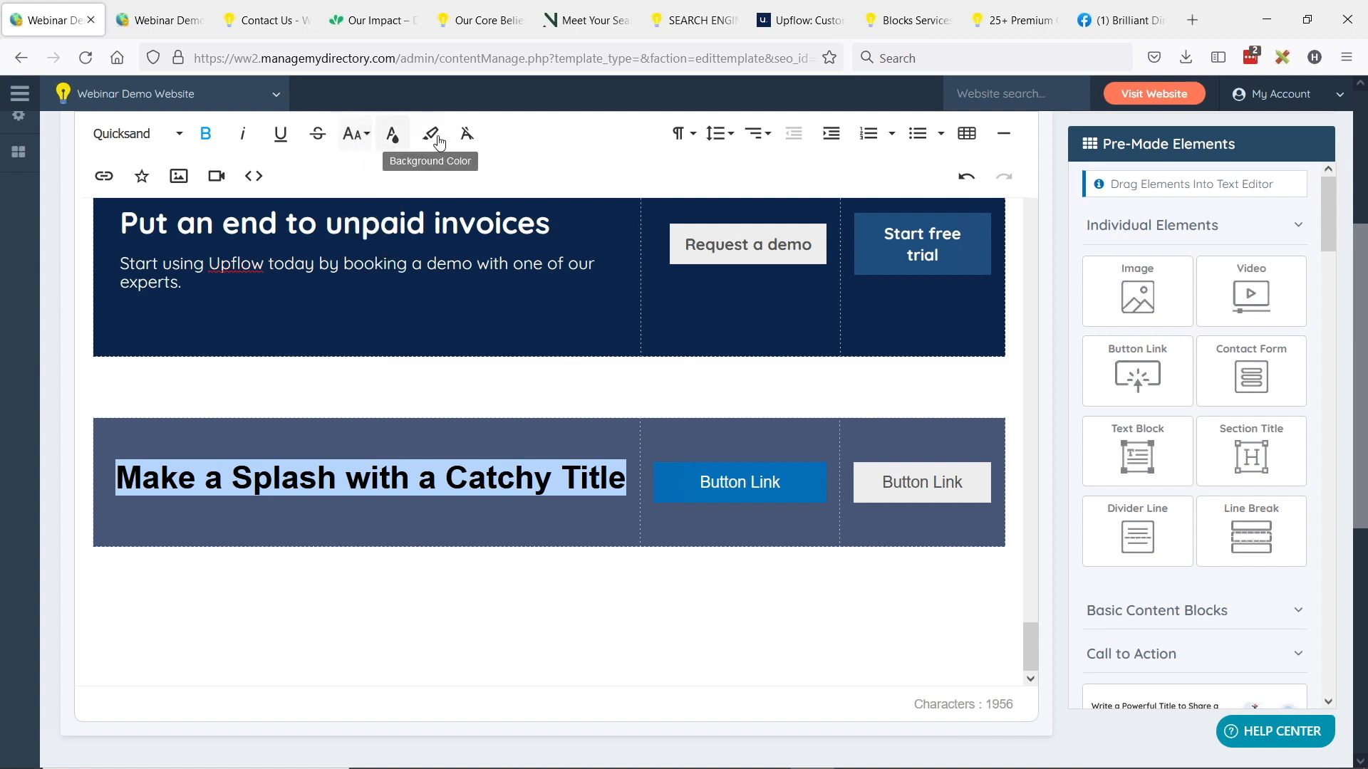
click(391, 135)
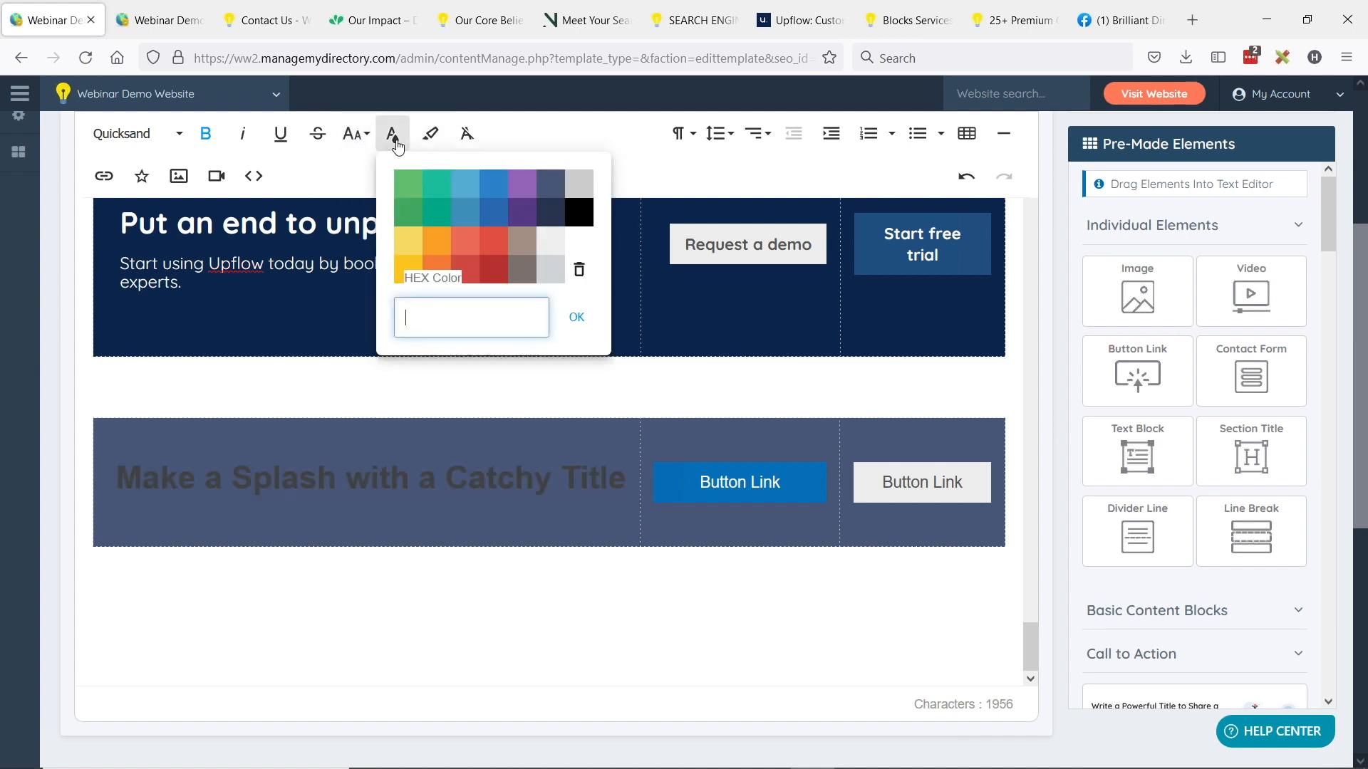
click(582, 249)
click(570, 381)
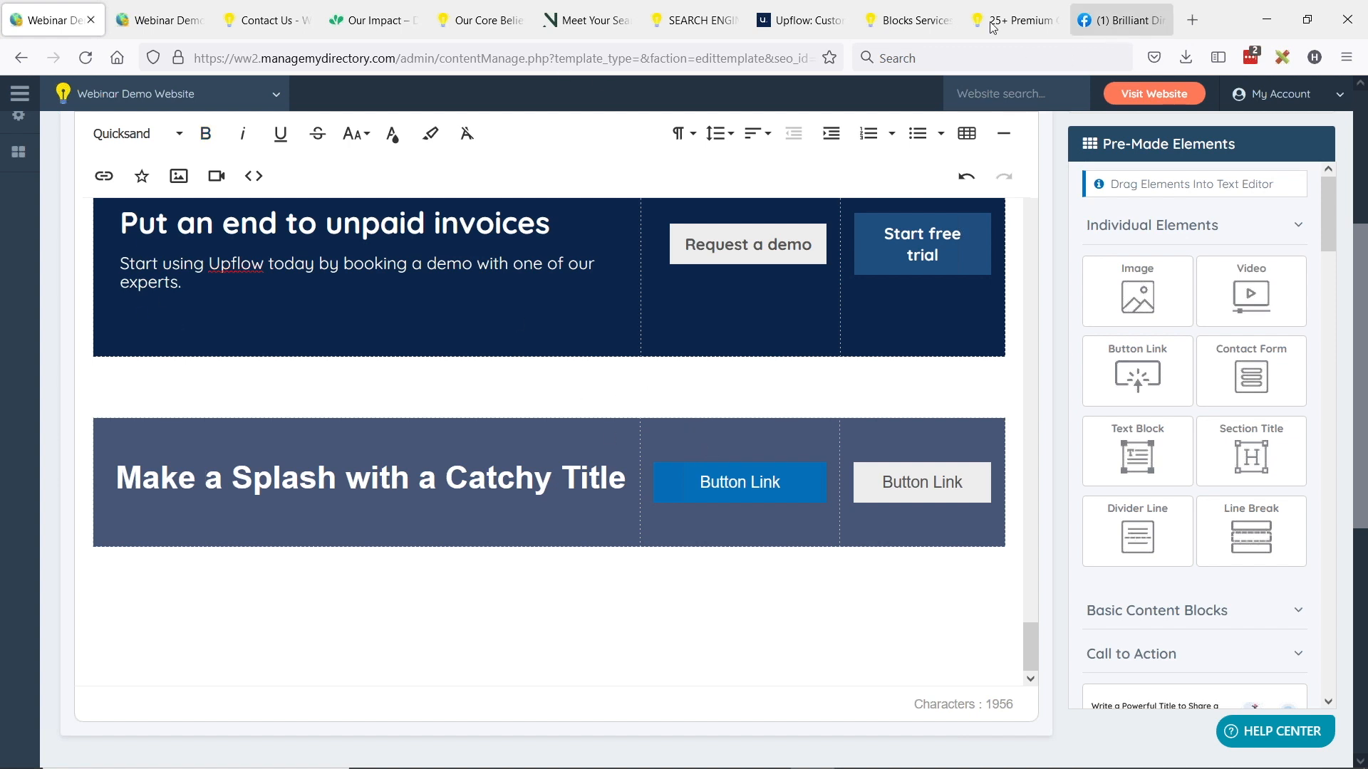
Switch to the presentation slide titled "3 Types of Web Pages"
click(1012, 20)
key(alt+Tab)
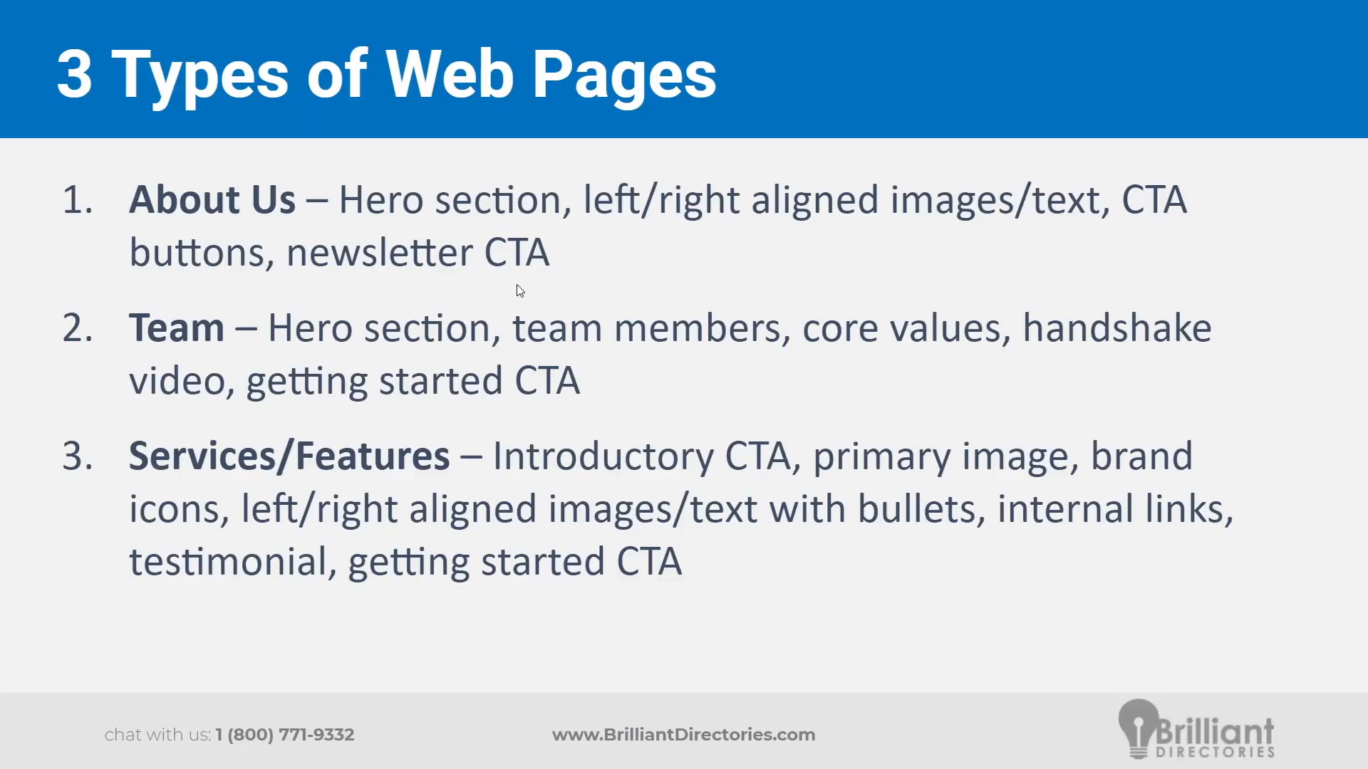